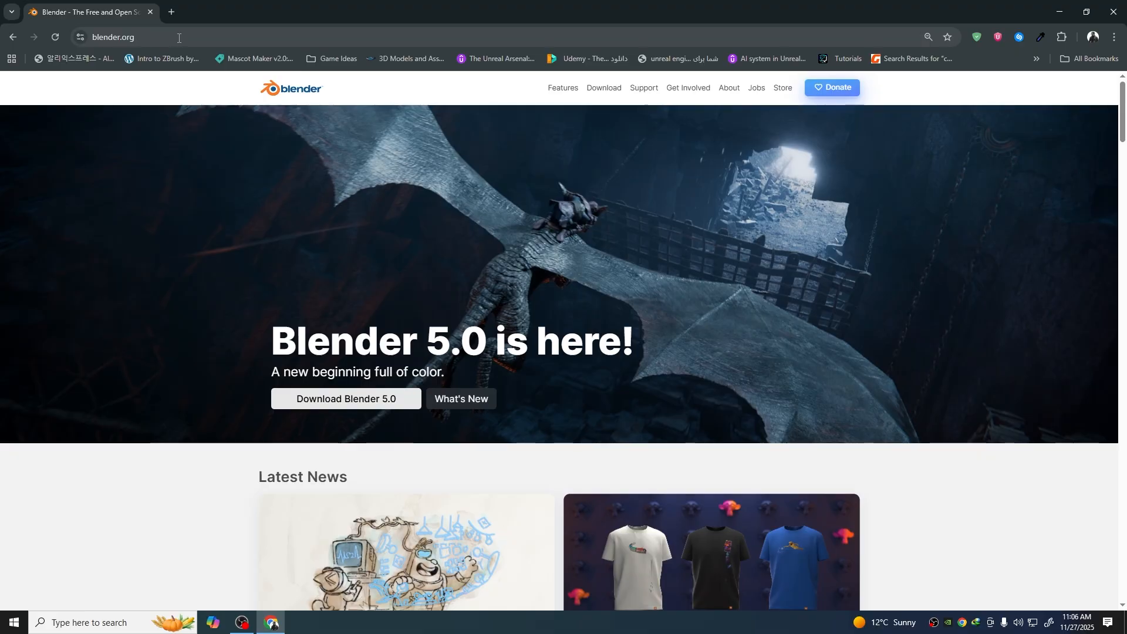
# Open Blender's download page and view its LTS and Release Notes sections
pyautogui.click(319, 36)
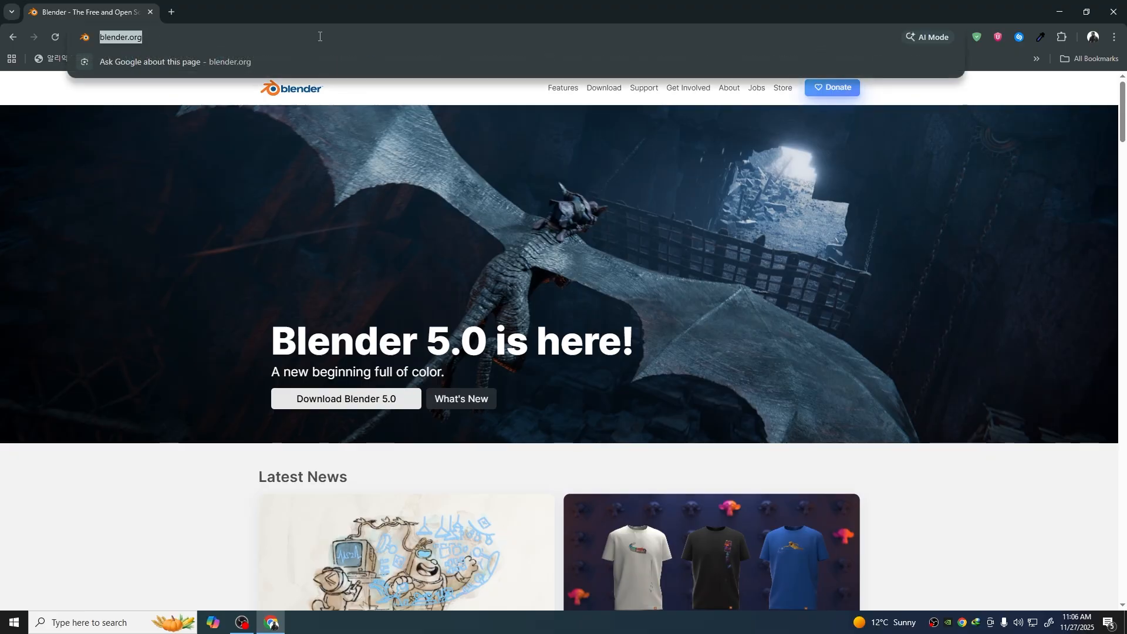
pyautogui.press('Escape')
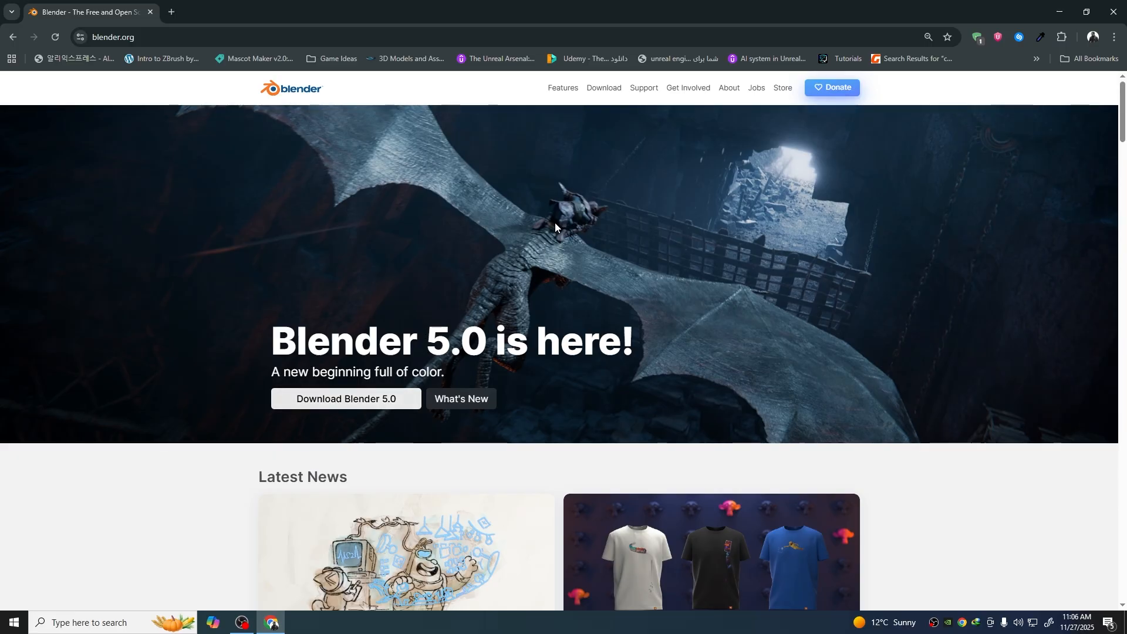
pyautogui.click(609, 90)
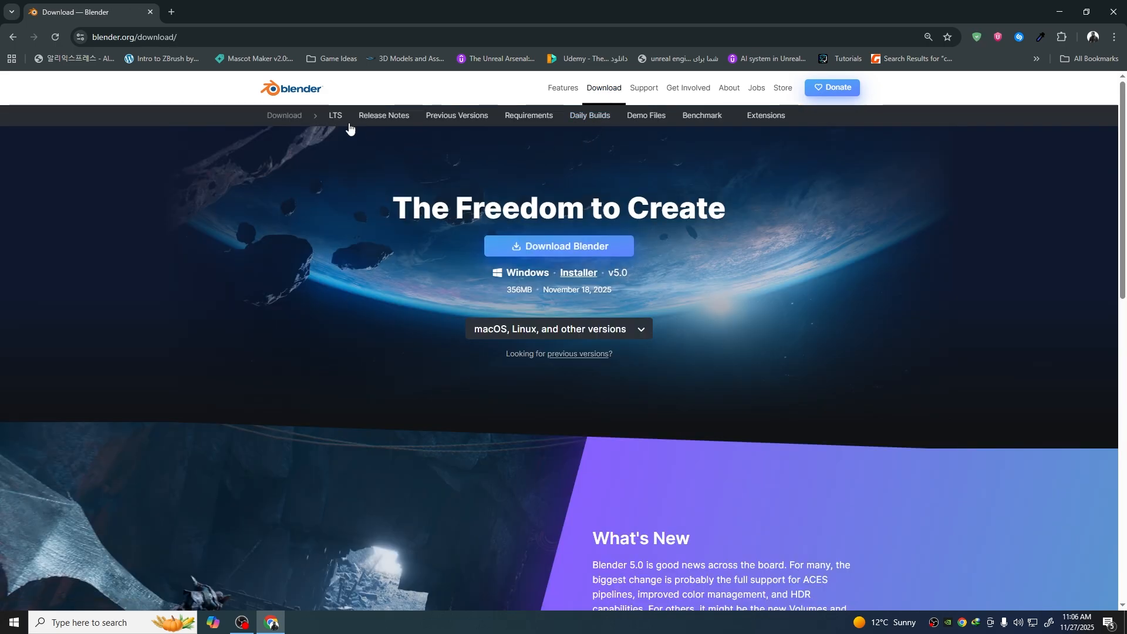
pyautogui.click(336, 117)
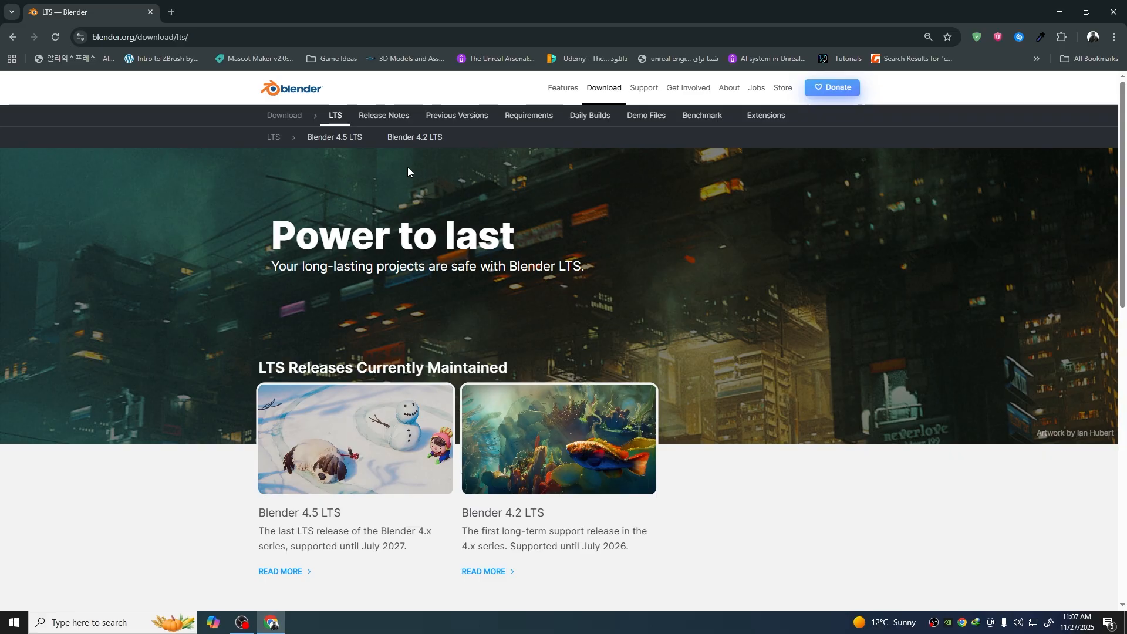
pyautogui.click(374, 116)
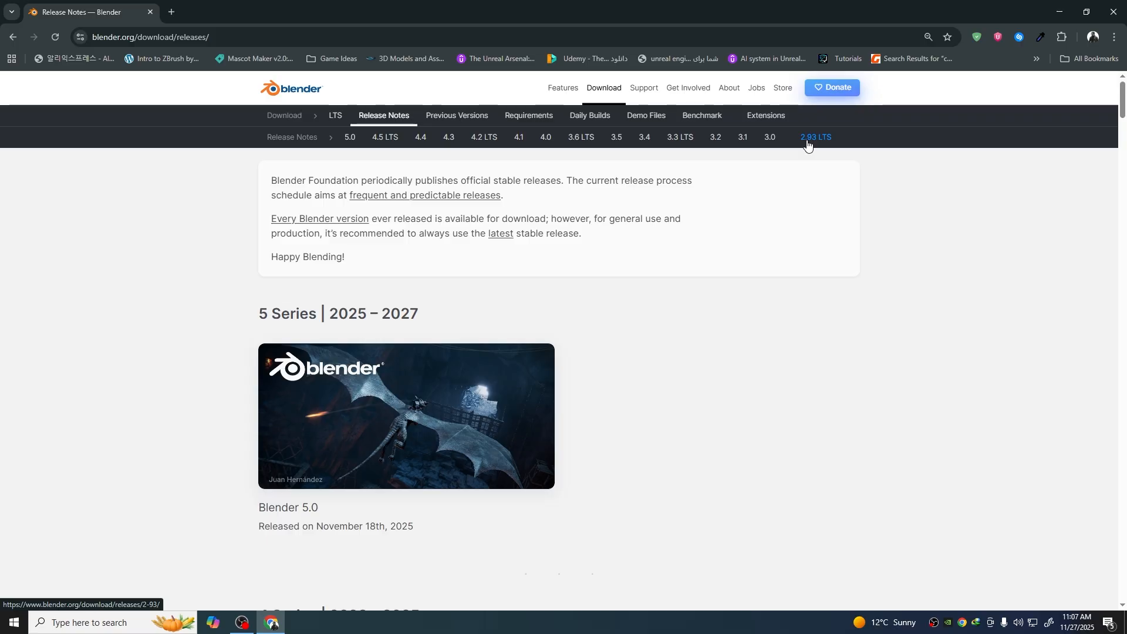
# Open the Previous Versions page, browse the index of every Blender release, and return to the page
pyautogui.click(455, 119)
pyautogui.scroll(-3, 521, 388)
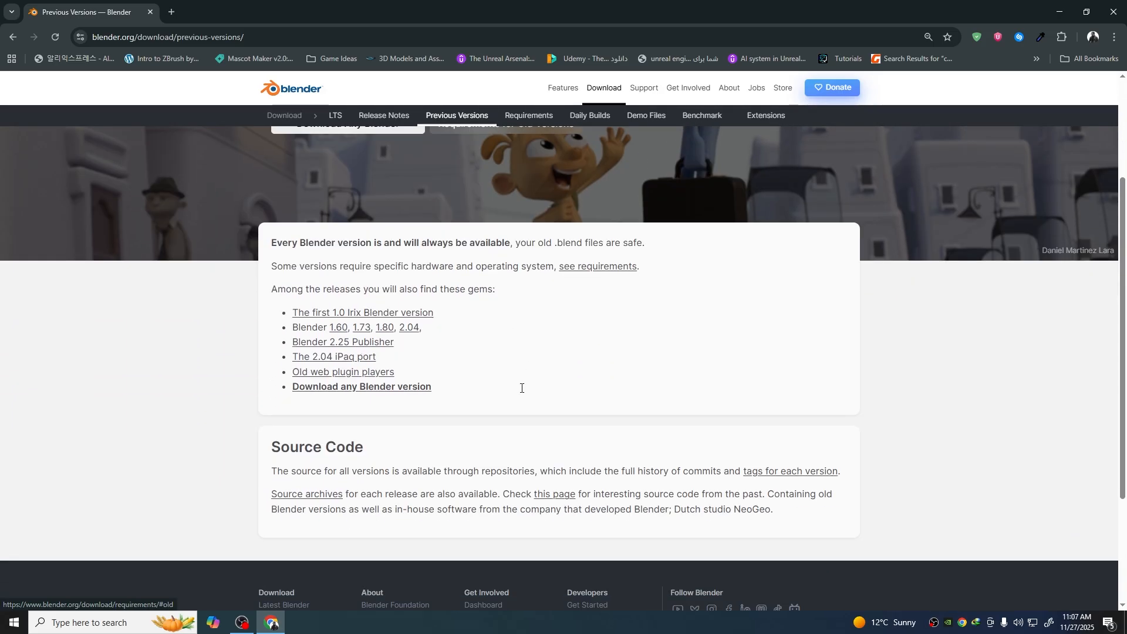
pyautogui.scroll(1, 521, 388)
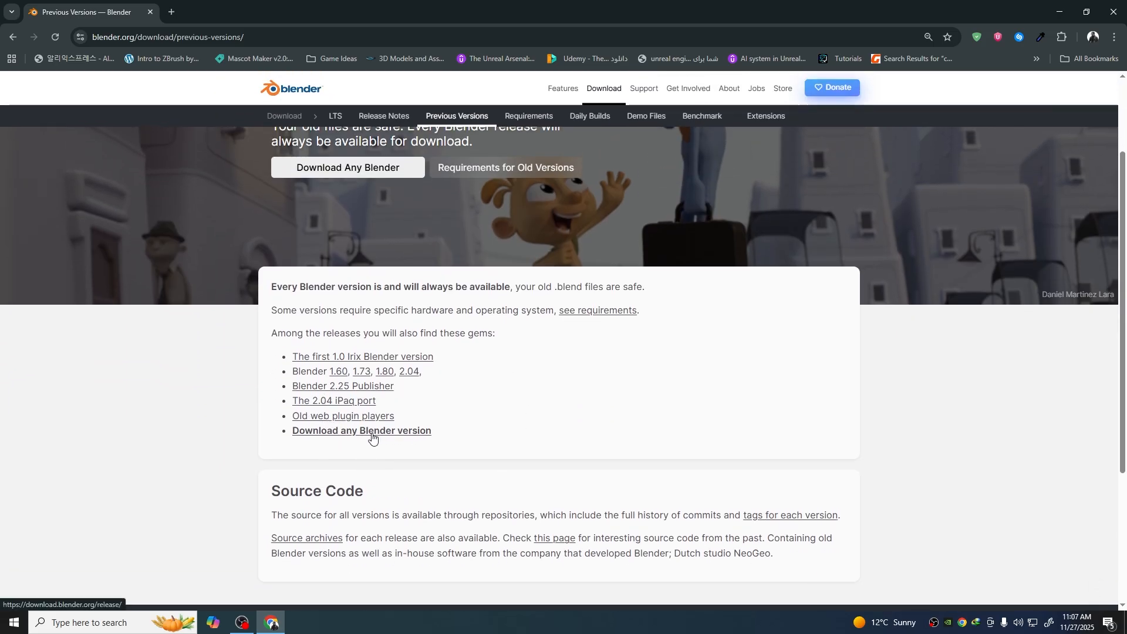
pyautogui.click(372, 435)
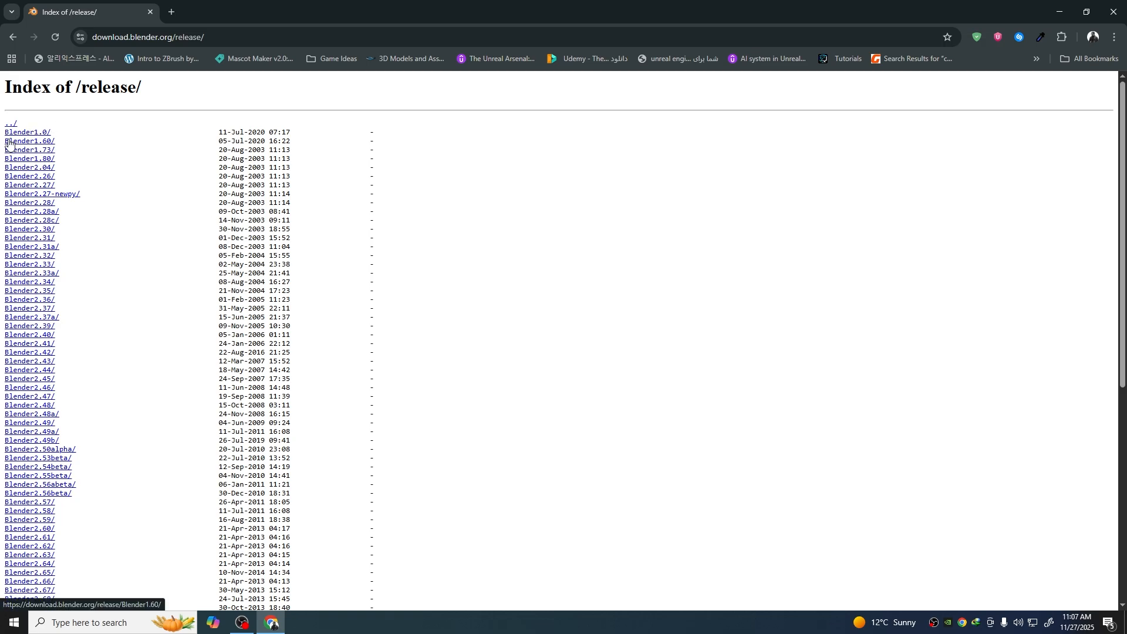
pyautogui.scroll(-7, 56, 147)
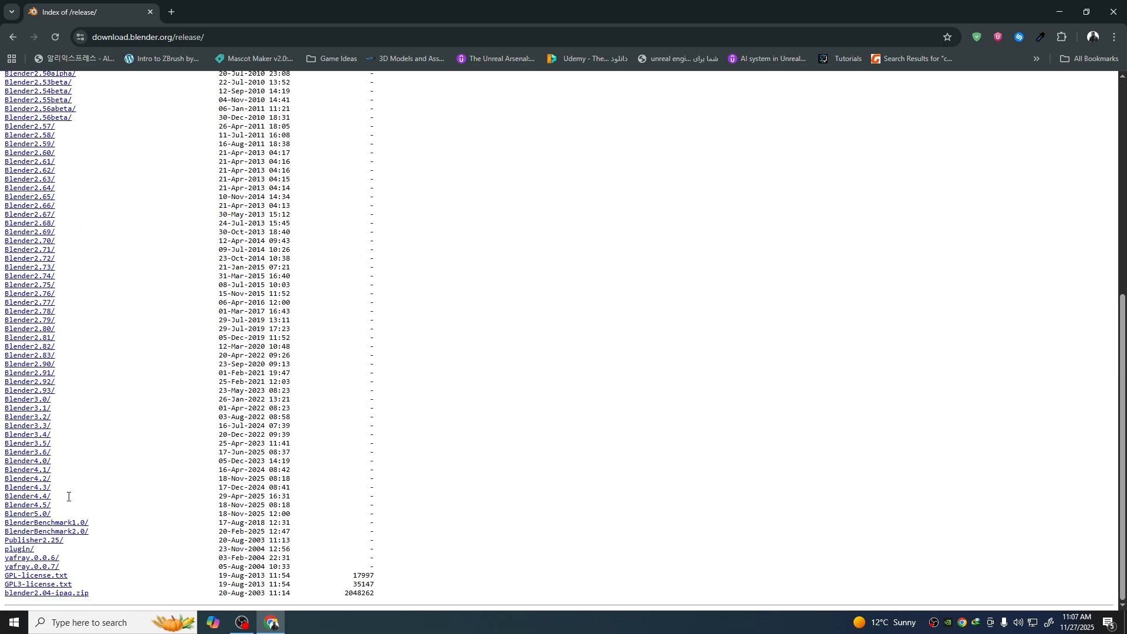
pyautogui.scroll(7, 68, 496)
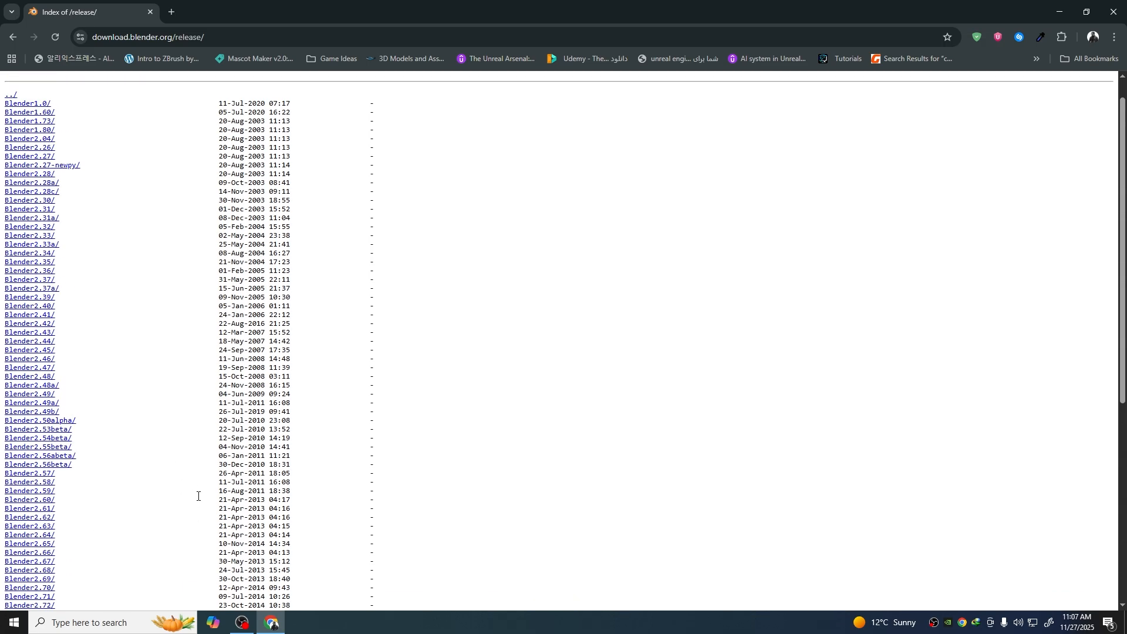
pyautogui.click(9, 36)
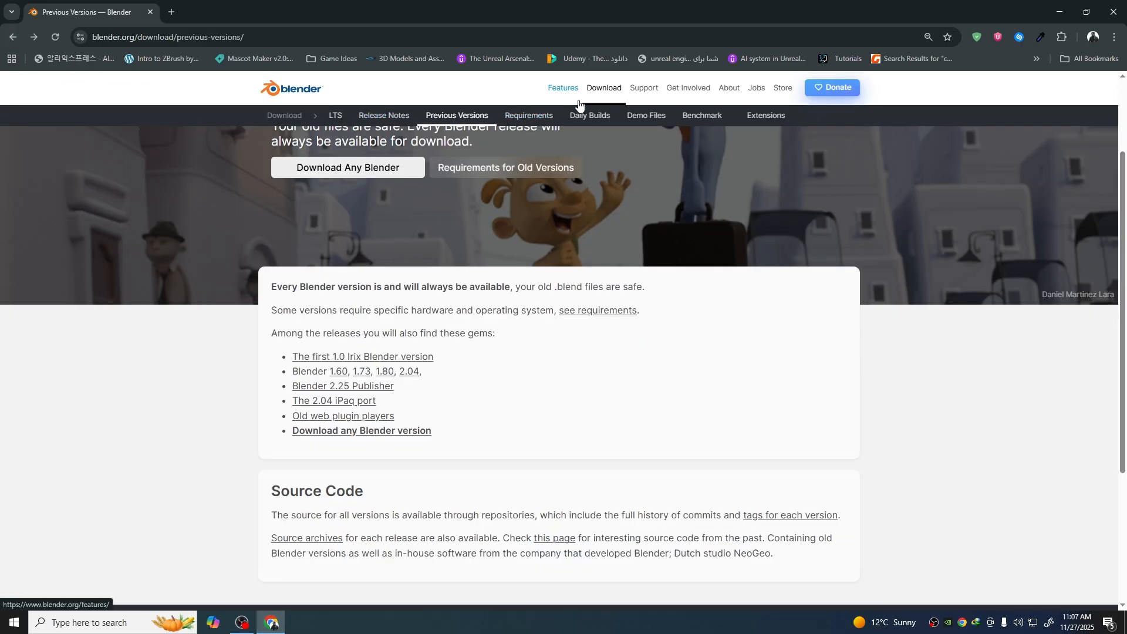
# Download the Windows installer for Blender 5.0 from the main download page into the Programs download folder
pyautogui.click(286, 116)
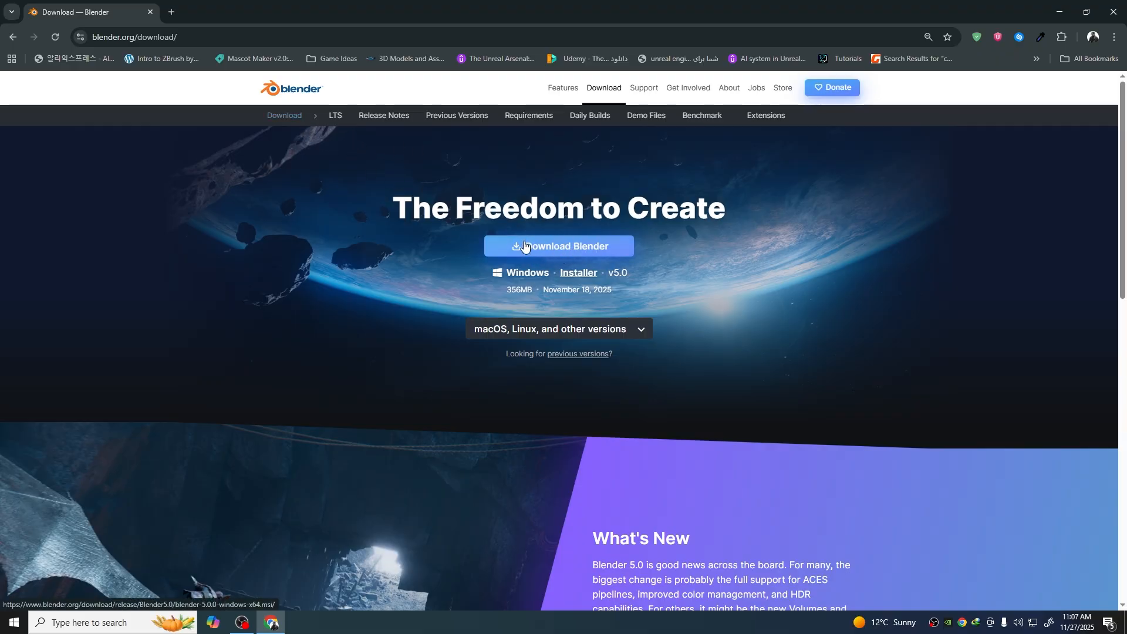
pyautogui.click(576, 249)
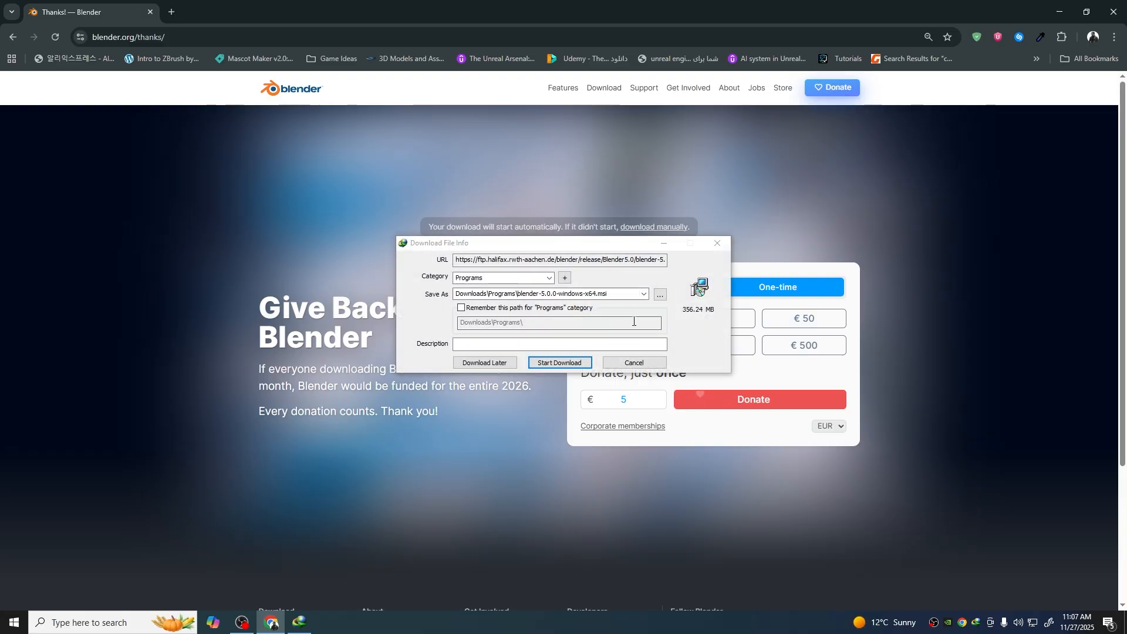
pyautogui.moveTo(601, 242); pyautogui.dragTo(411, 252)
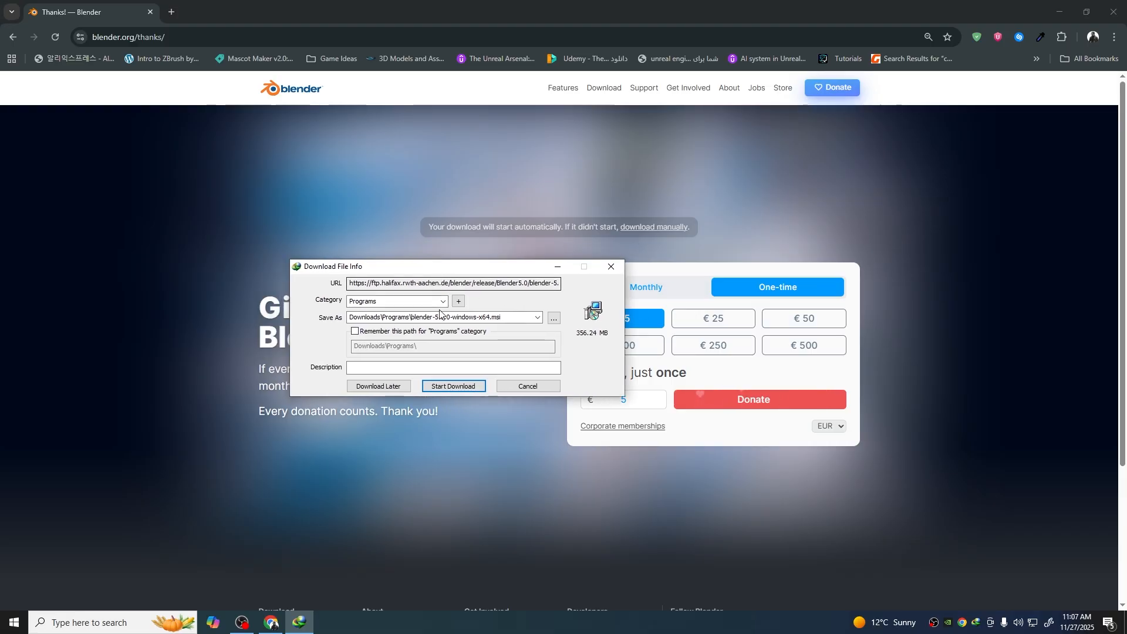
pyautogui.click(369, 372)
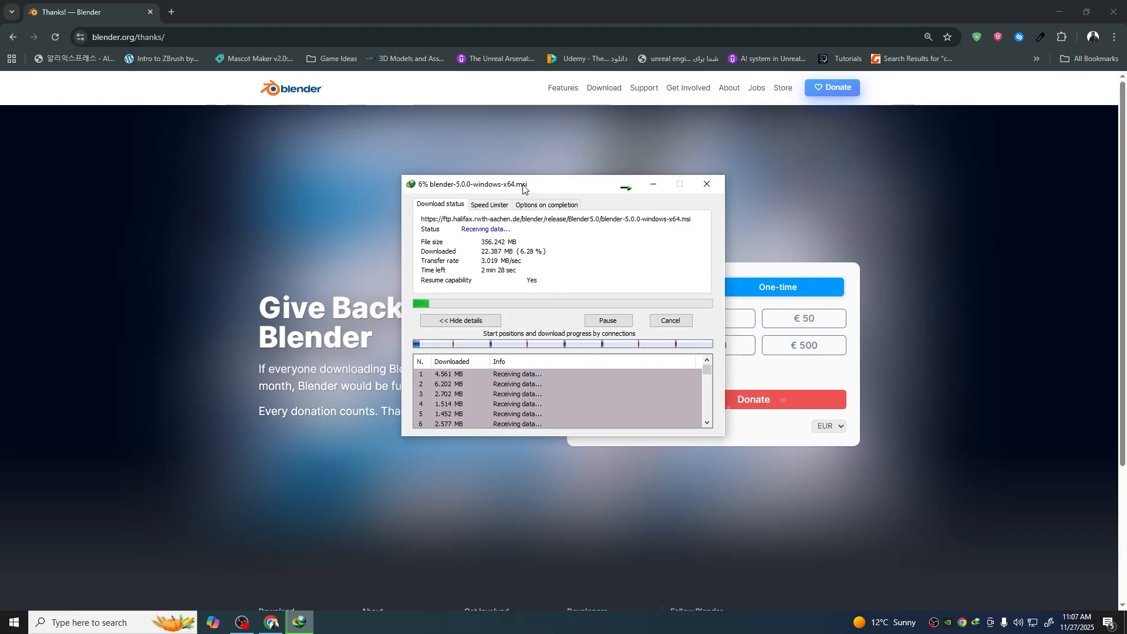
pyautogui.moveTo(524, 185); pyautogui.dragTo(487, 264)
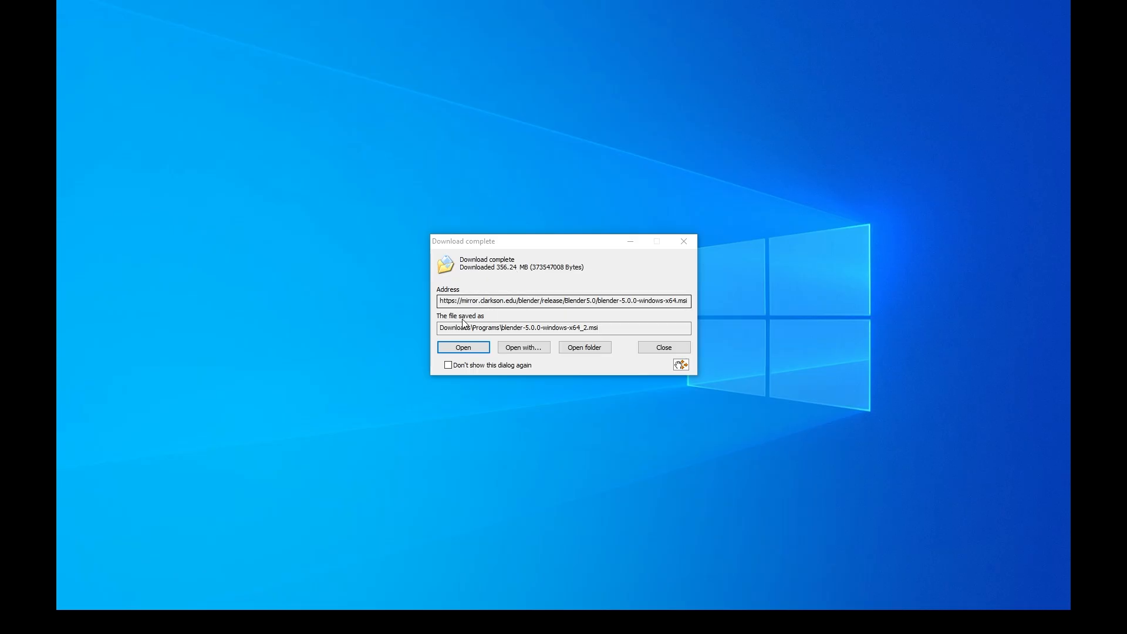
# Run the downloaded installer and complete the Blender installation in C:\Program Files\Blender Foundation\Blender 5.0\
pyautogui.click(462, 348)
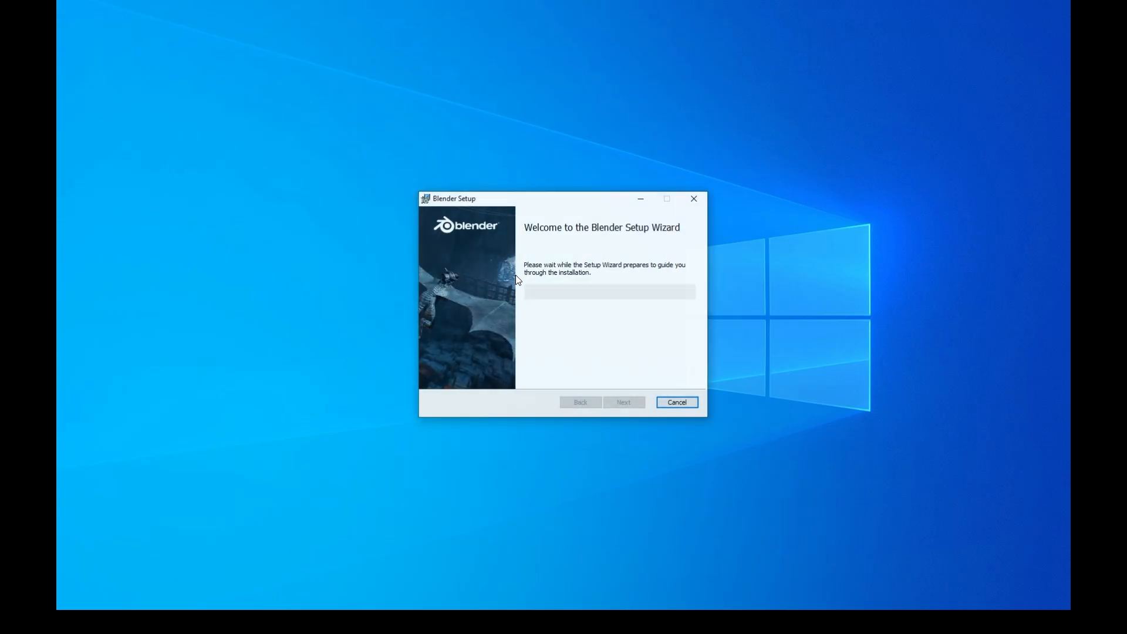
pyautogui.click(631, 407)
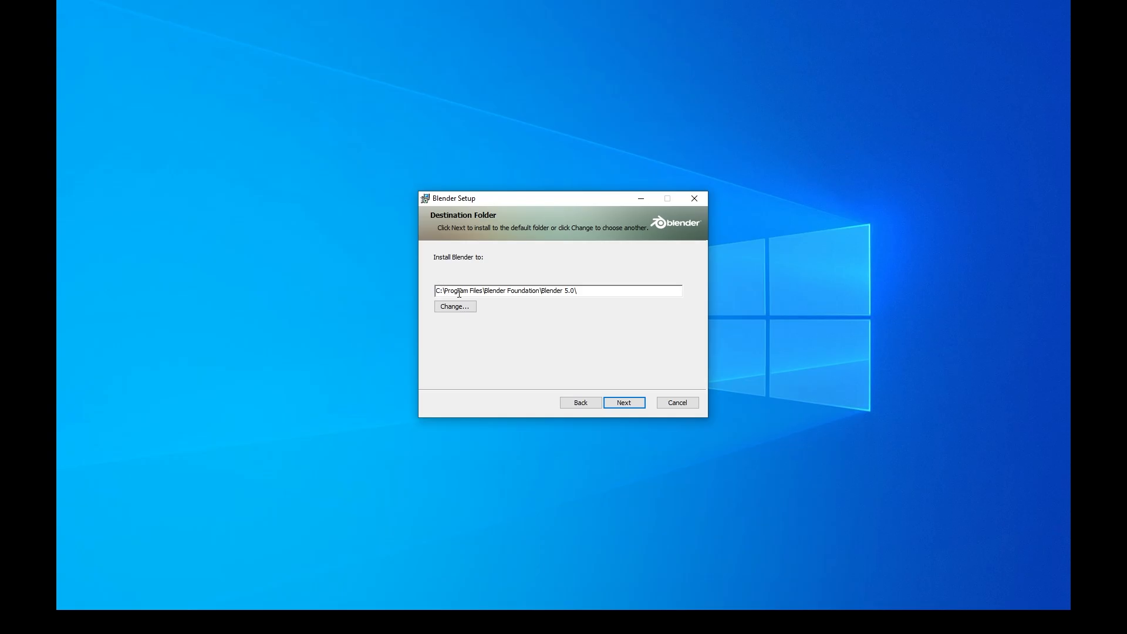
pyautogui.click(623, 402)
pyautogui.click(621, 402)
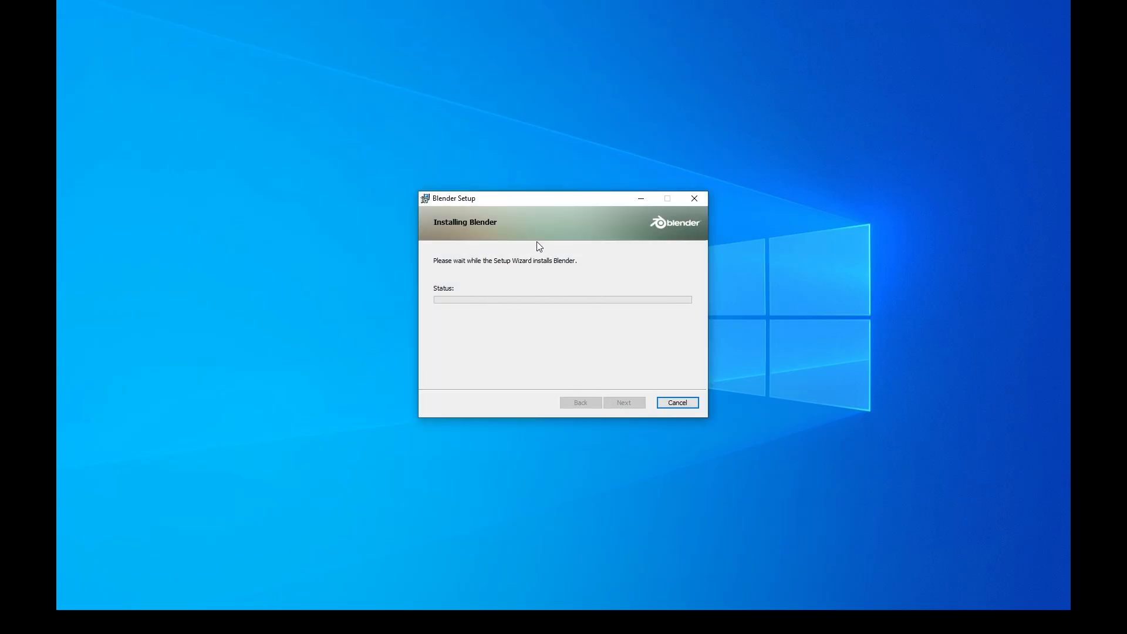
pyautogui.moveTo(511, 201); pyautogui.dragTo(464, 186)
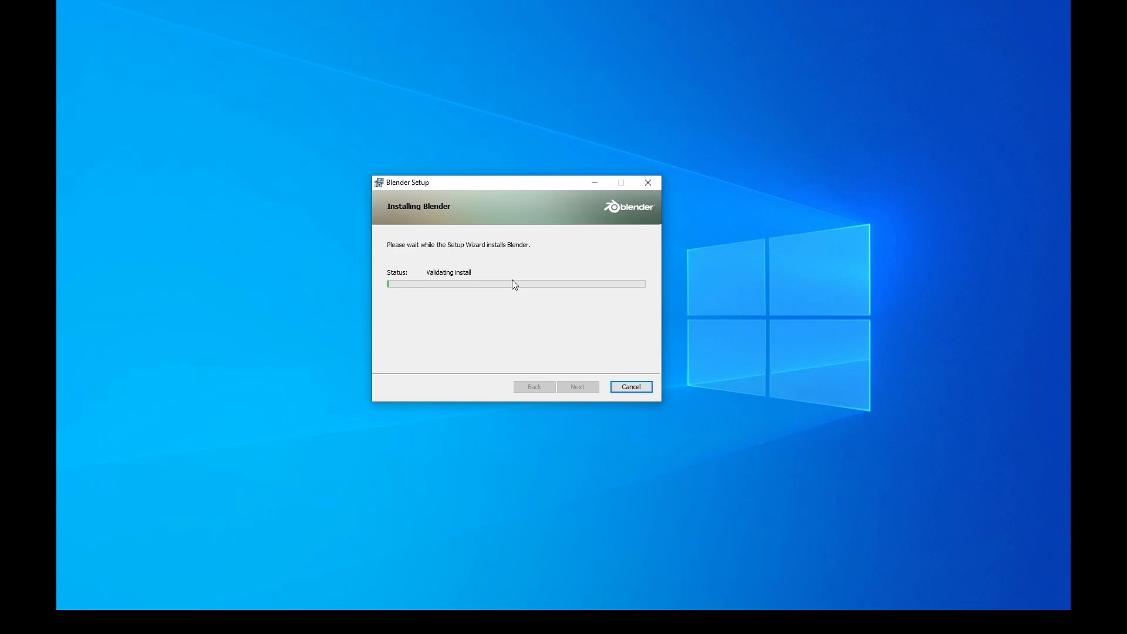
pyautogui.moveTo(452, 183); pyautogui.dragTo(530, 196)
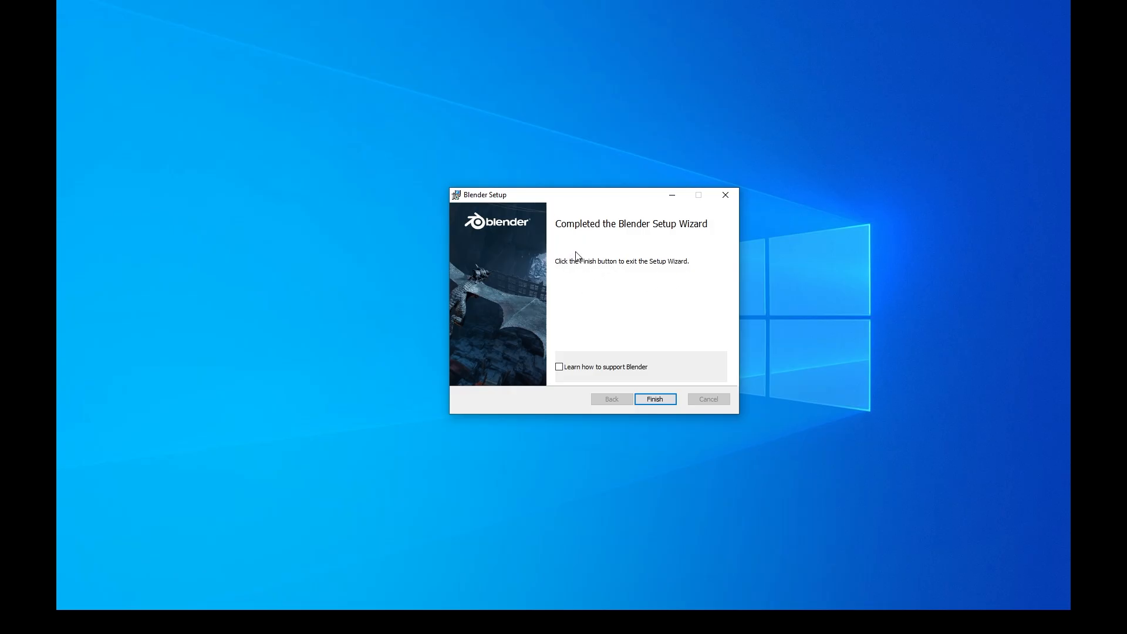
pyautogui.moveTo(551, 198); pyautogui.dragTo(509, 199)
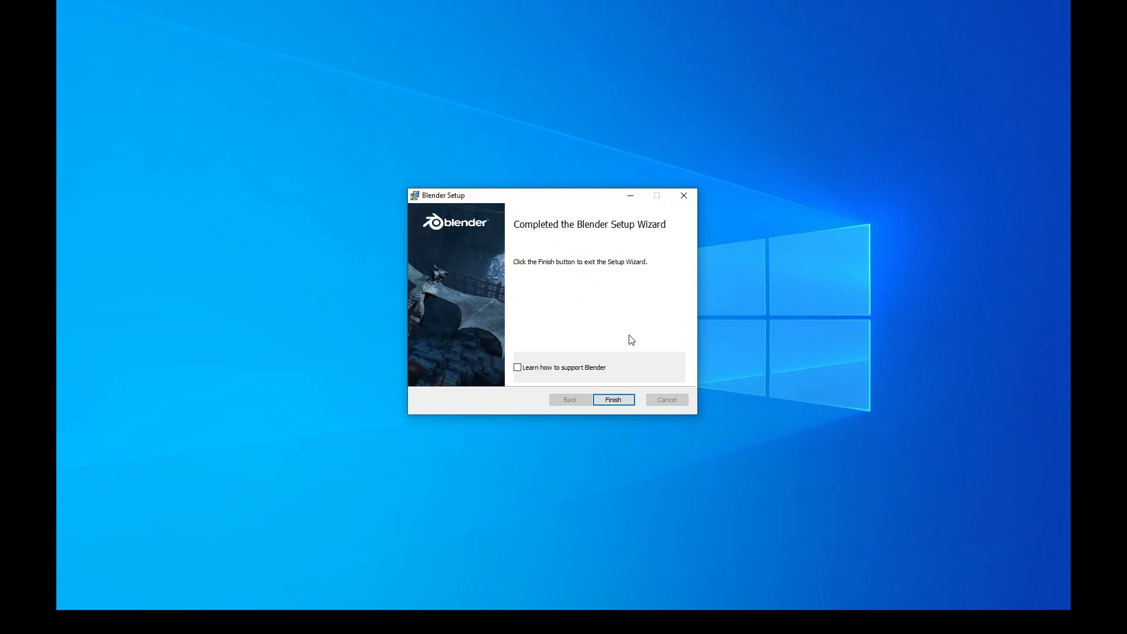
pyautogui.click(613, 401)
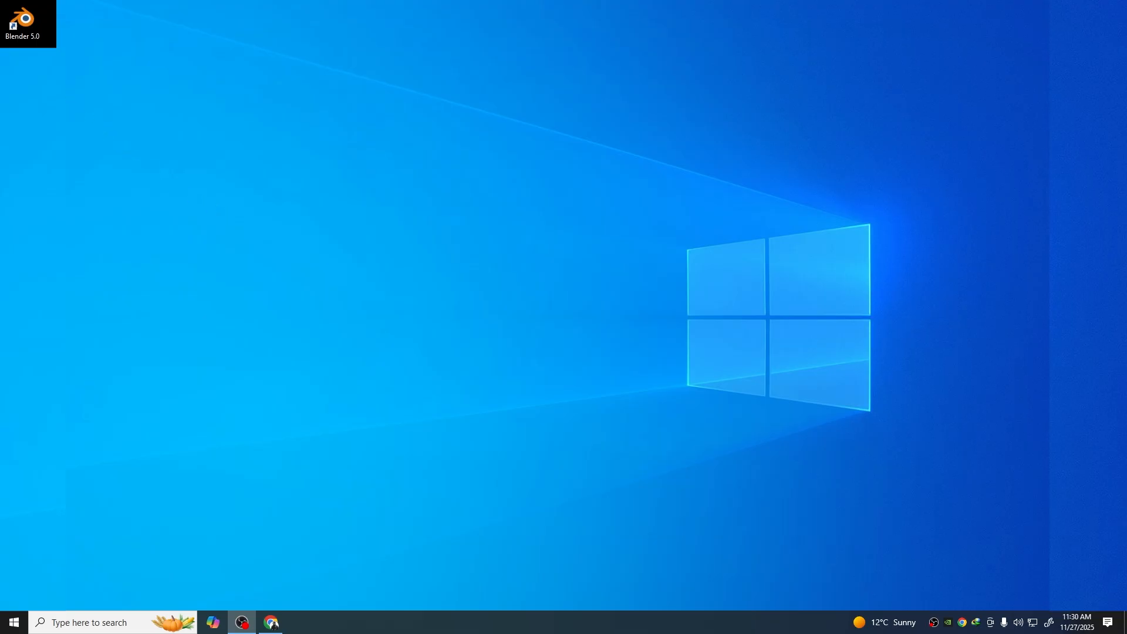
# Launch Blender 5.0 and save new preferences with English (US), the Blender Dark theme and the Blender keymap
pyautogui.doubleClick(23, 30)
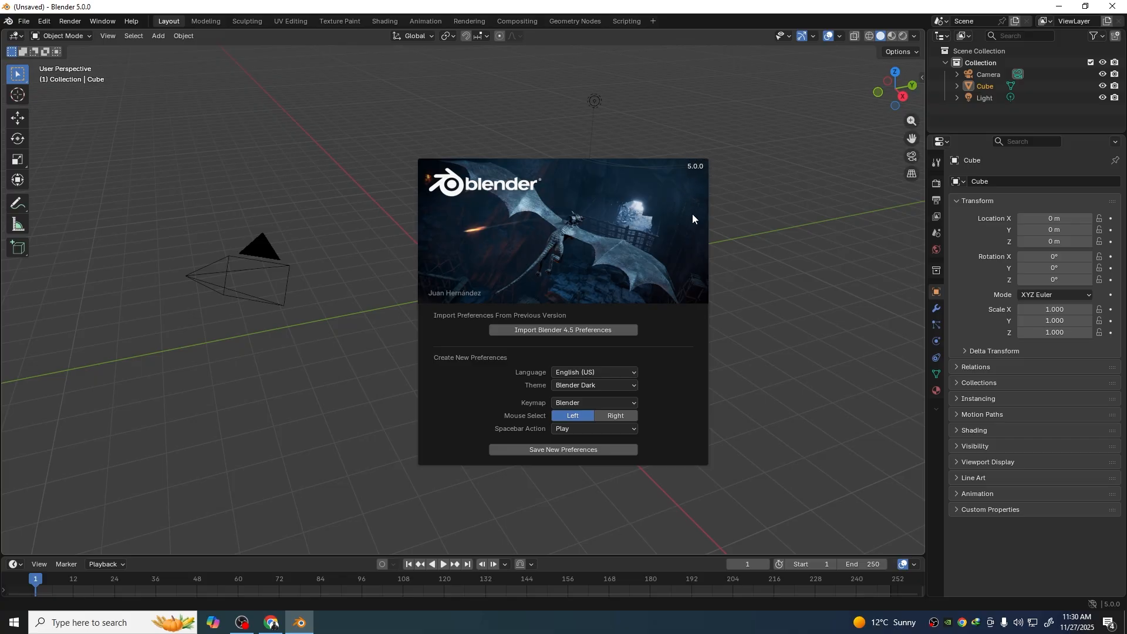
pyautogui.click(583, 373)
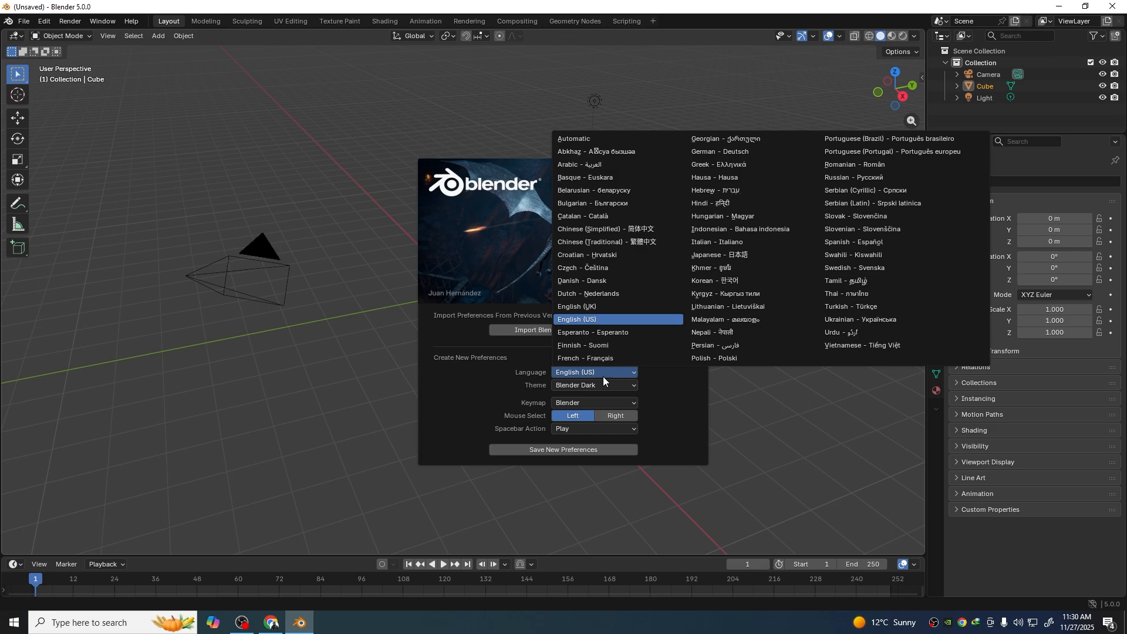
pyautogui.click(595, 373)
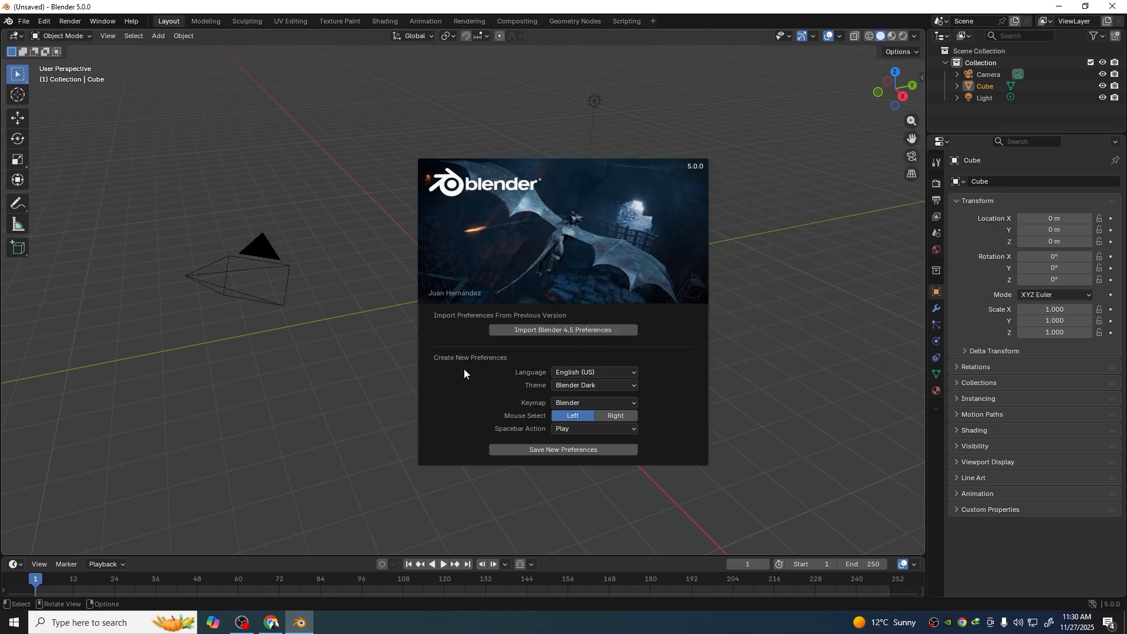
pyautogui.click(590, 385)
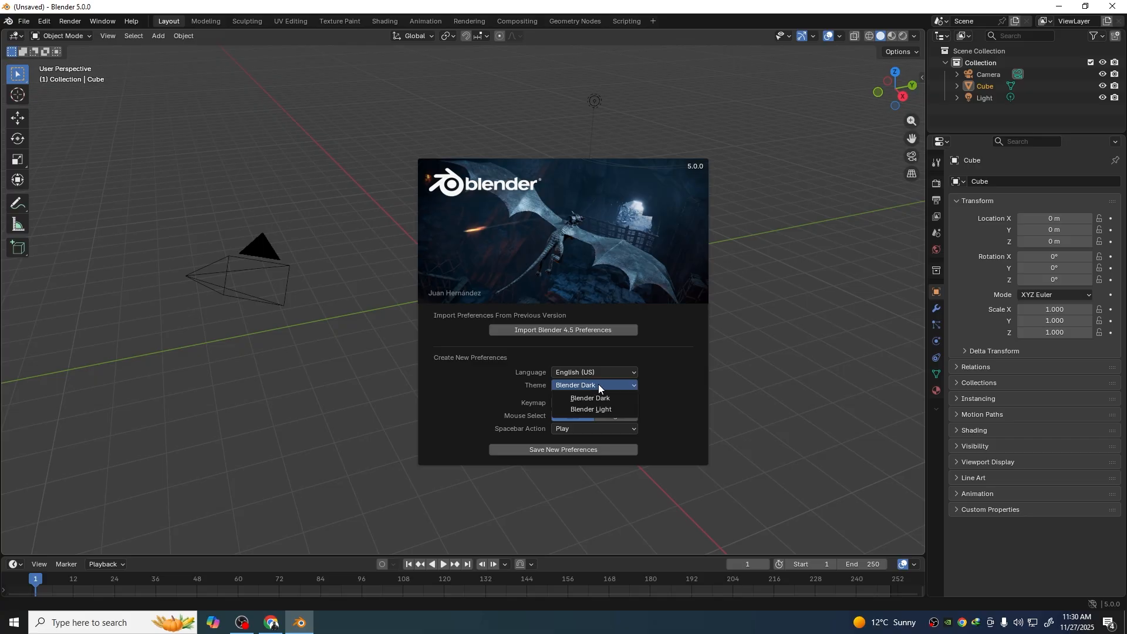
pyautogui.click(596, 384)
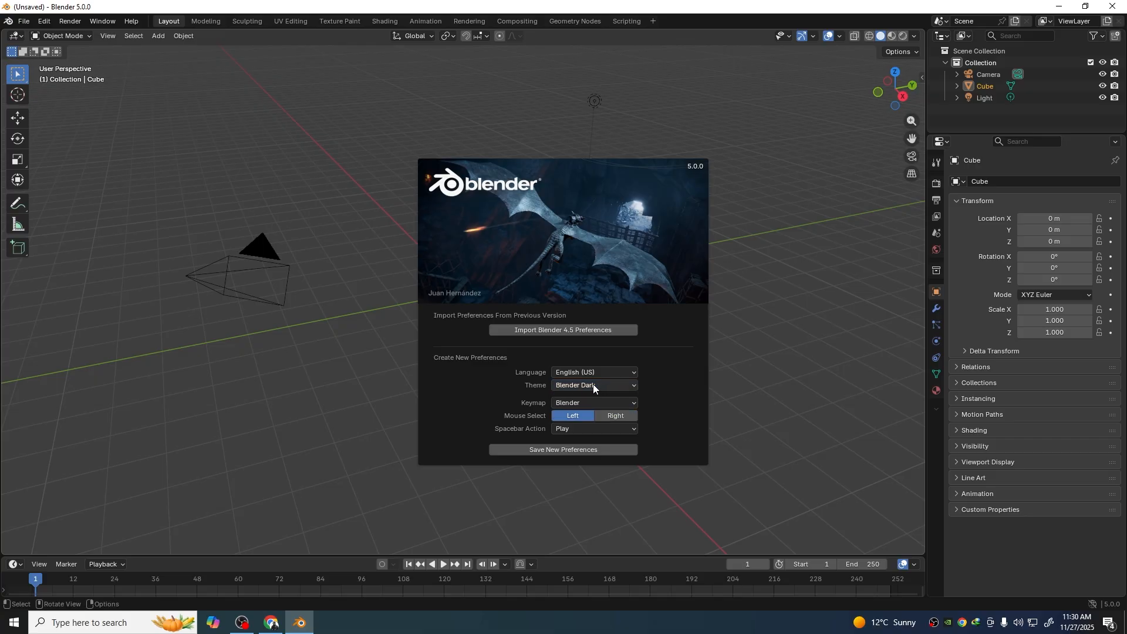
pyautogui.click(618, 405)
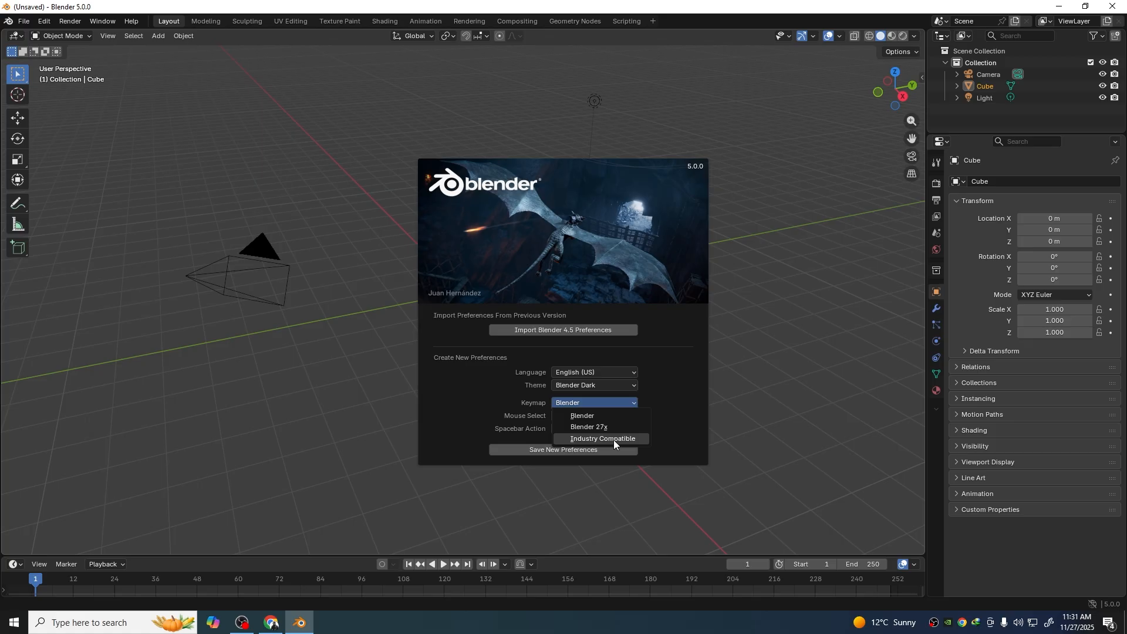
pyautogui.click(584, 417)
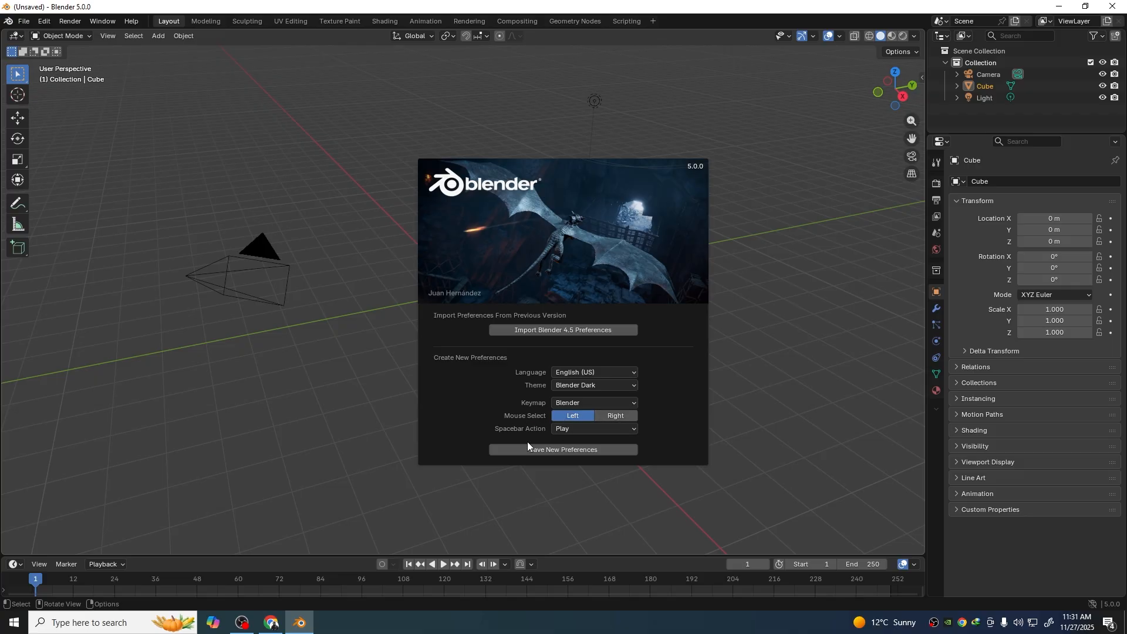
pyautogui.click(554, 452)
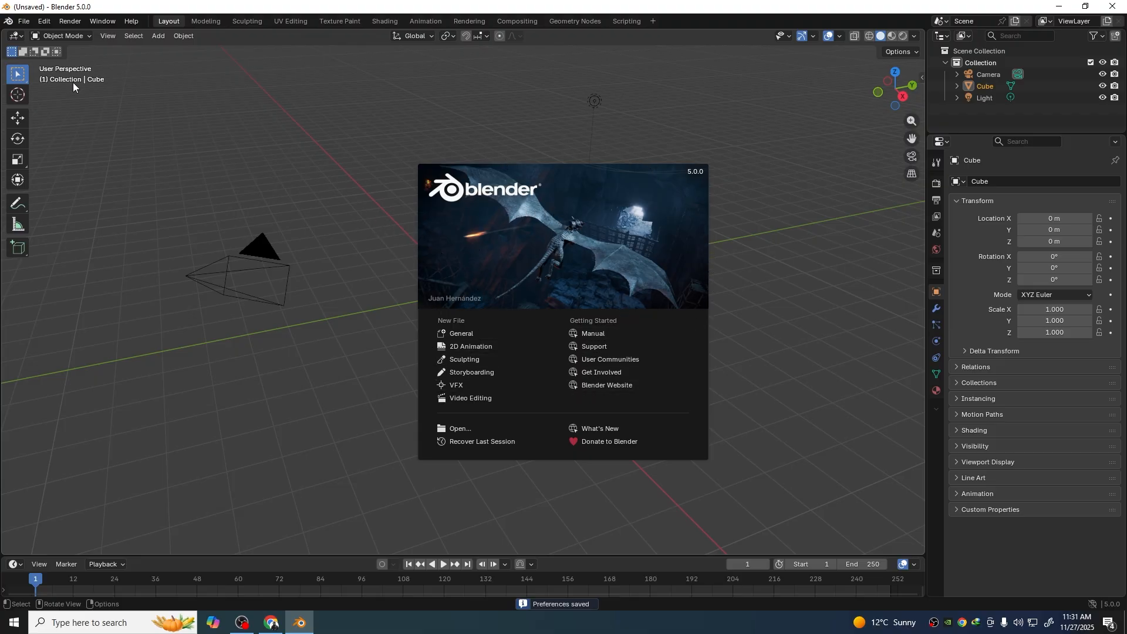
# Dismiss the splash screen and bring it up again to view its new-file and getting-started options
pyautogui.click(13, 25)
pyautogui.click(10, 22)
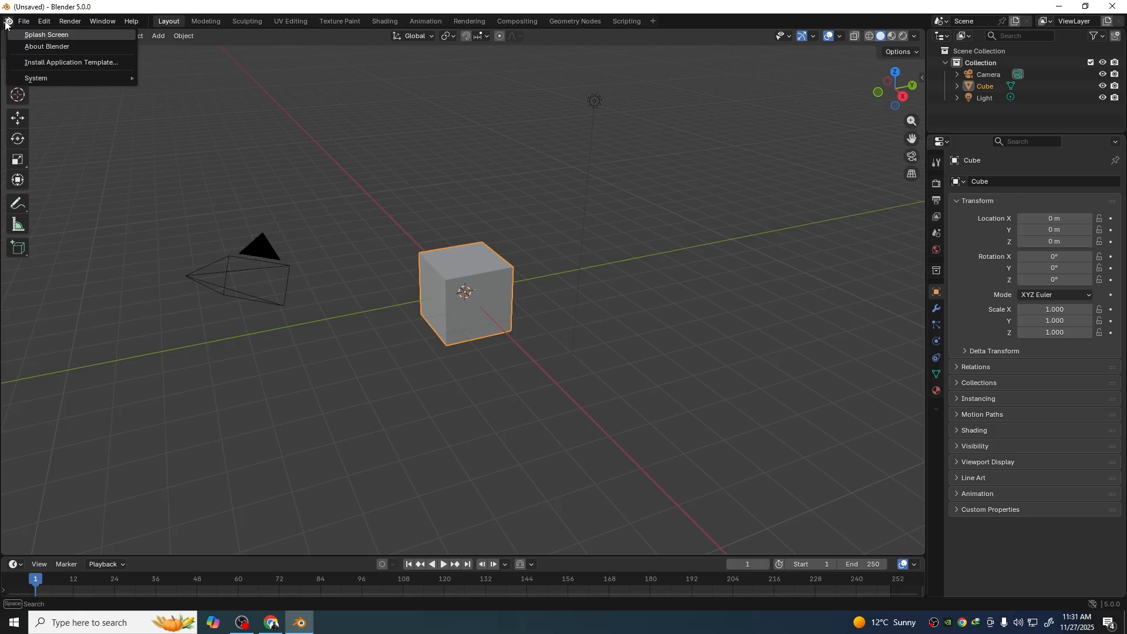
pyautogui.click(32, 36)
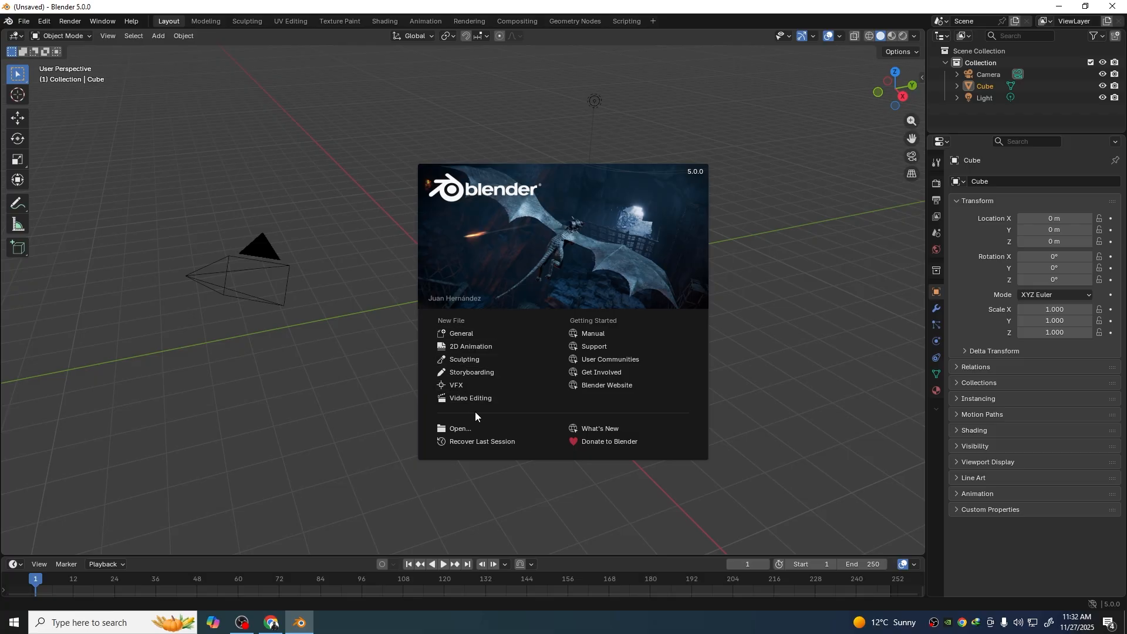
# Look over Blender's file commands, bring up the splash screen again and dismiss it
pyautogui.click(23, 22)
pyautogui.click(22, 23)
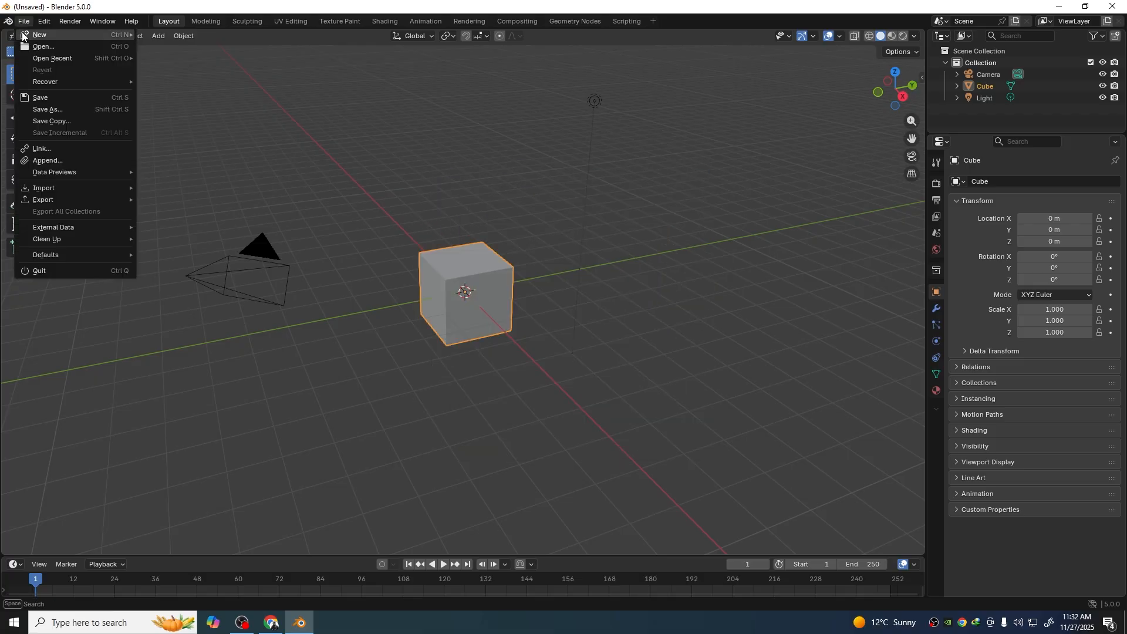
pyautogui.moveTo(54, 36)
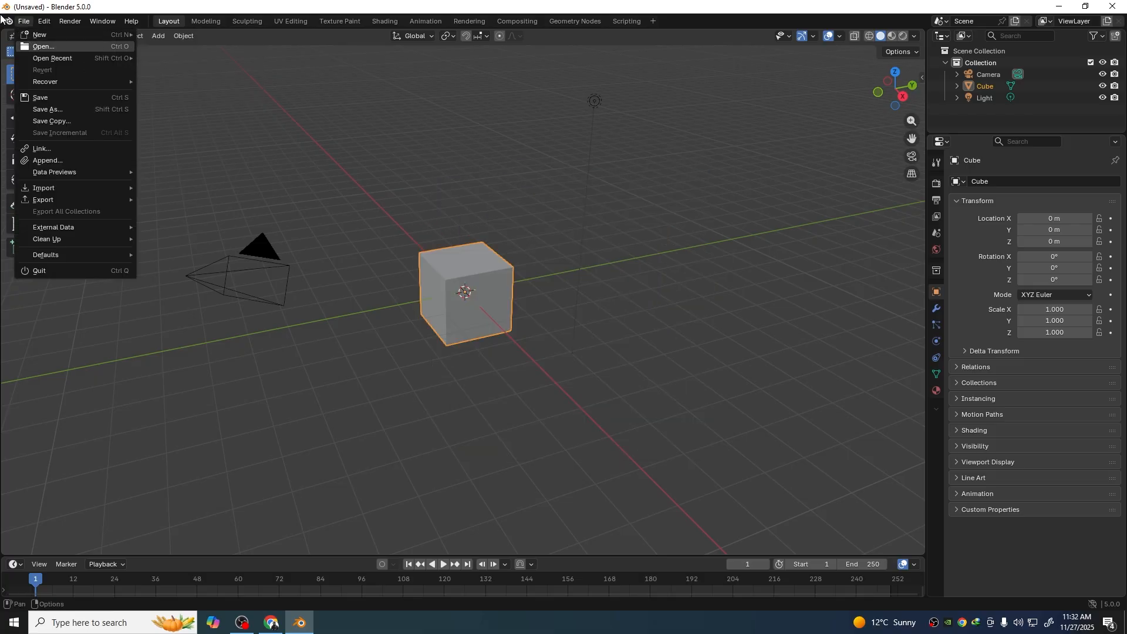
pyautogui.click(10, 24)
pyautogui.click(9, 23)
pyautogui.click(37, 33)
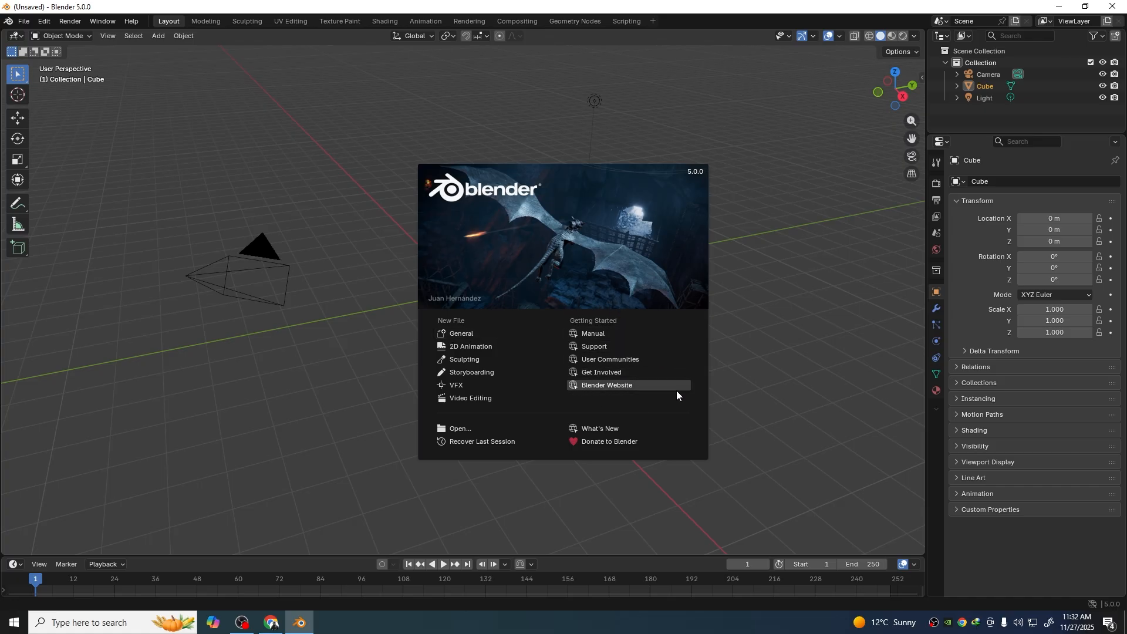
pyautogui.click(366, 375)
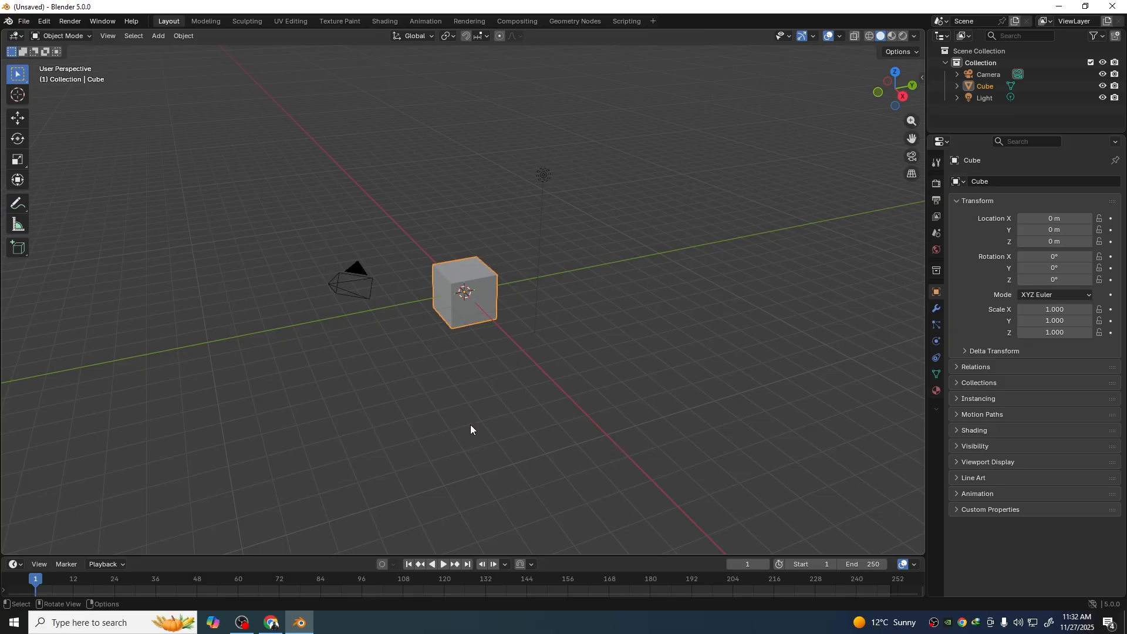
pyautogui.moveTo(470, 428)
pyautogui.mouseDown(button='middle')
pyautogui.moveTo(599, 428)
pyautogui.moveTo(450, 427)
pyautogui.mouseUp(button='middle')
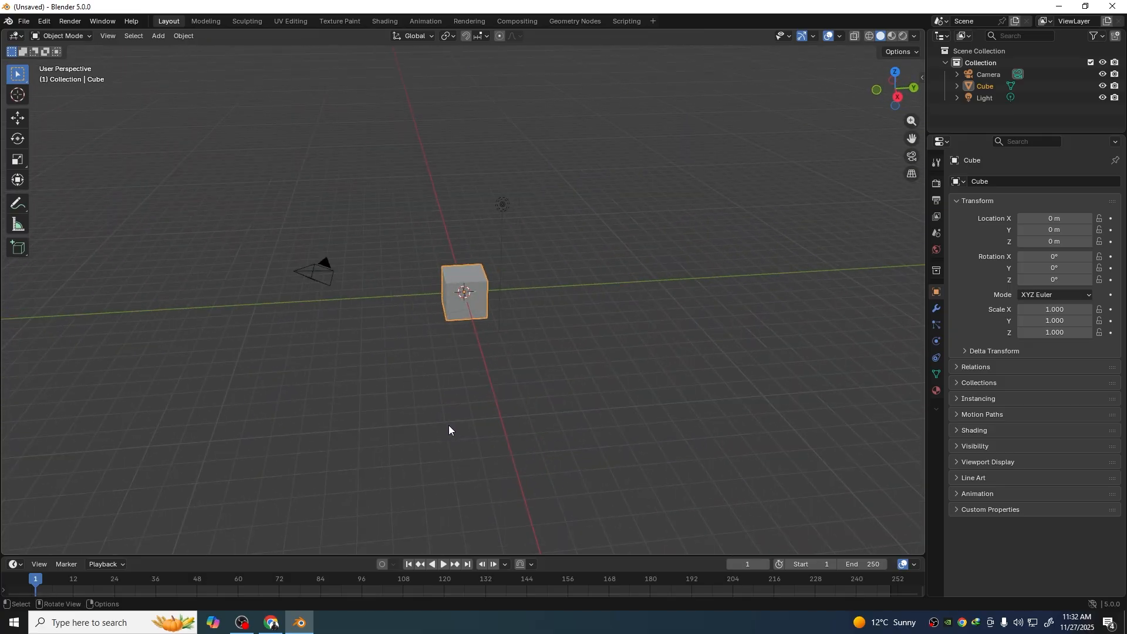
# Launch Paint as a floating window over Blender, resize and reposition it, and minimize it
pyautogui.click(123, 626)
pyautogui.write('paint')
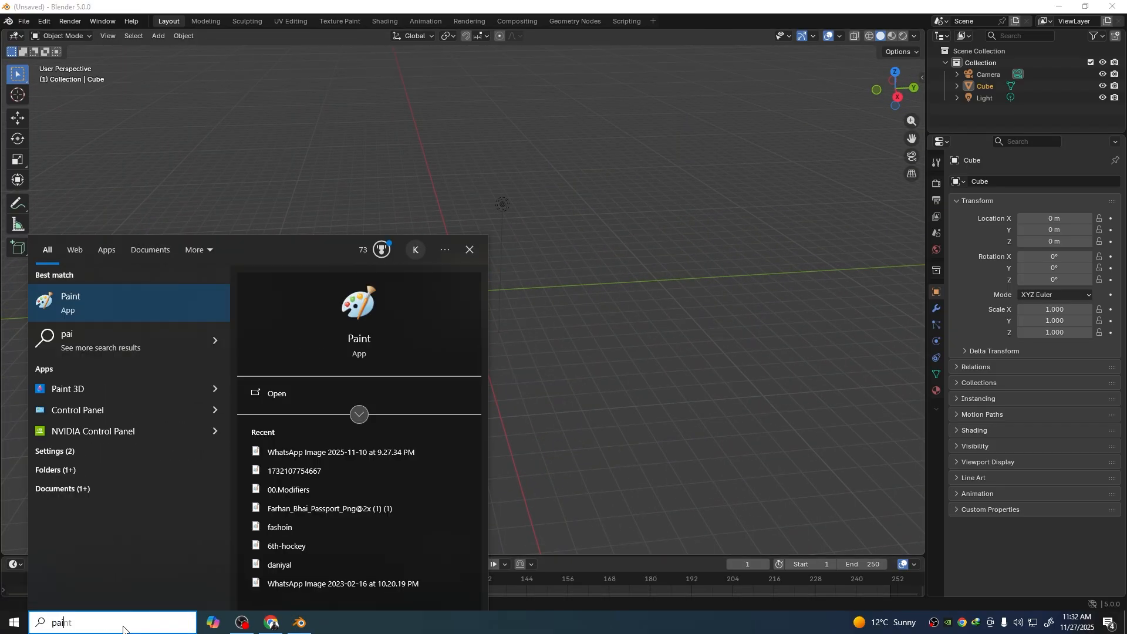
pyautogui.press('Escape')
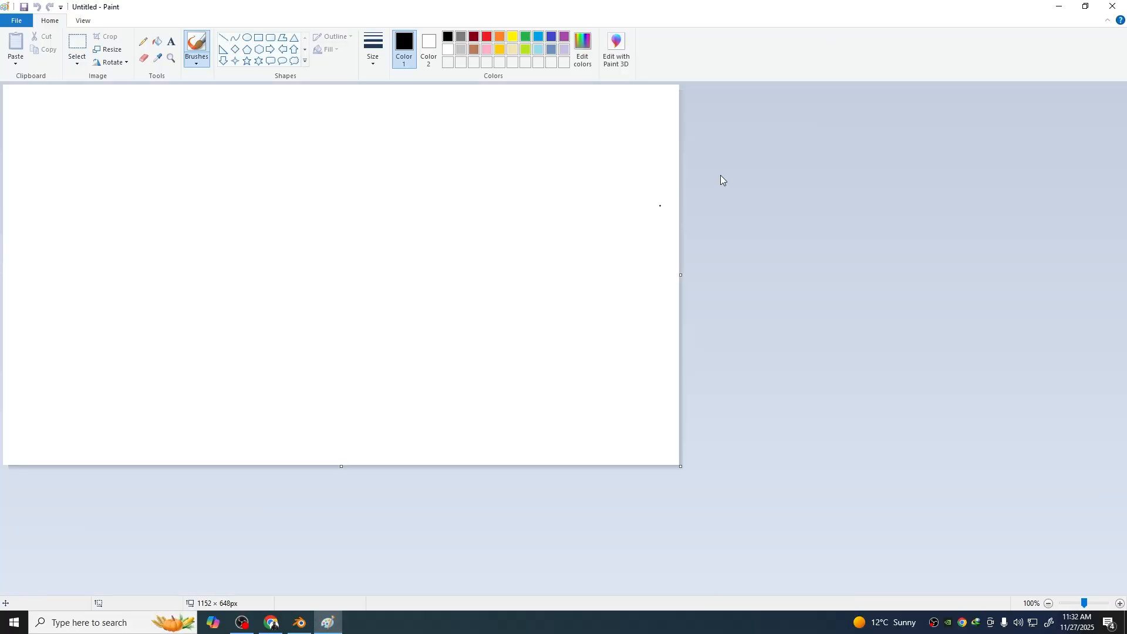
pyautogui.click(1085, 7)
pyautogui.moveTo(314, 138); pyautogui.dragTo(364, 168)
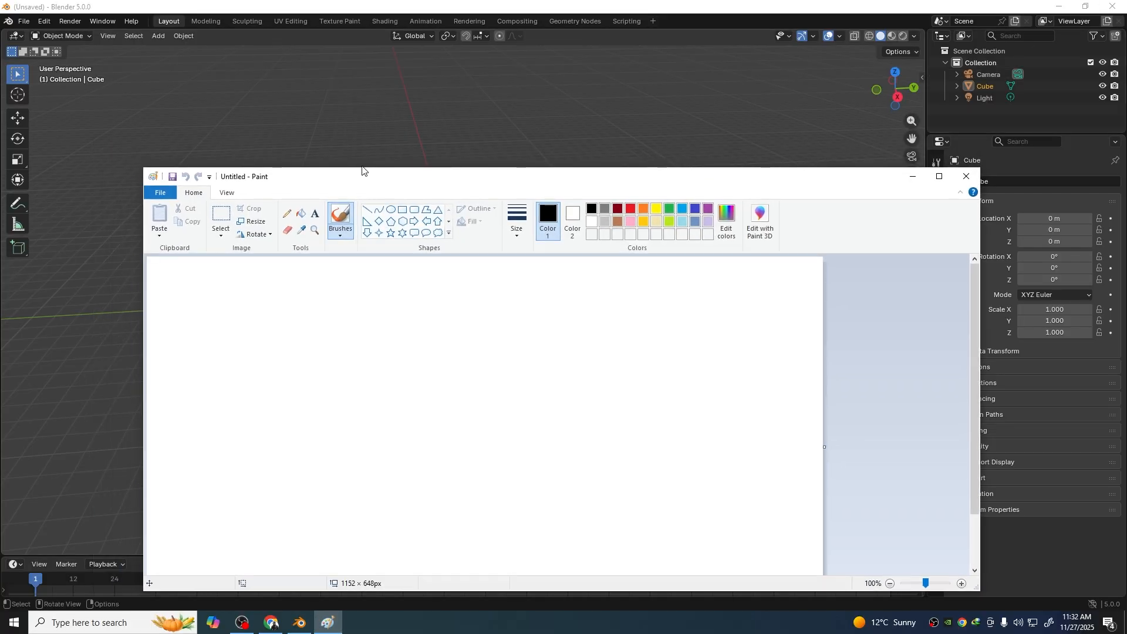
pyautogui.moveTo(434, 176); pyautogui.dragTo(435, 115)
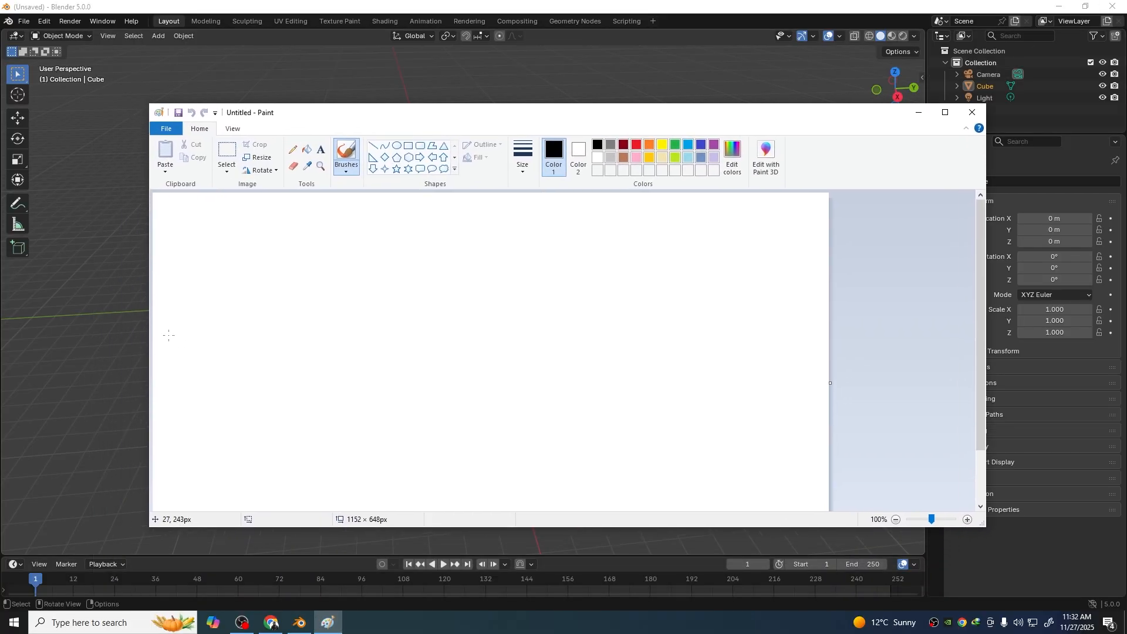
pyautogui.moveTo(148, 335); pyautogui.dragTo(617, 351)
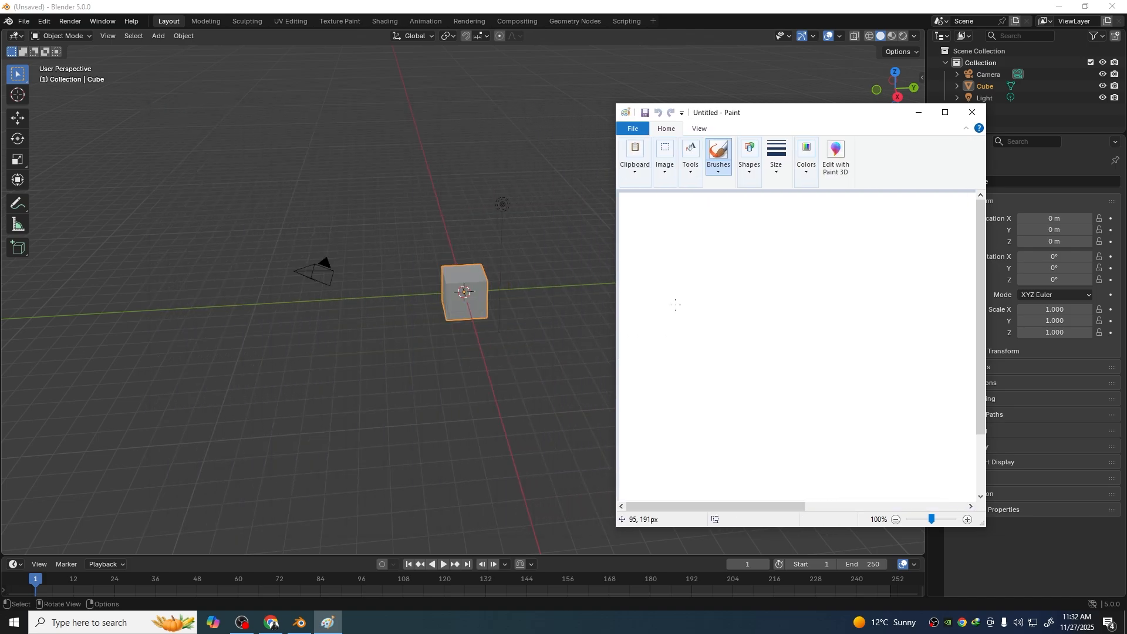
pyautogui.moveTo(742, 117); pyautogui.dragTo(502, 89)
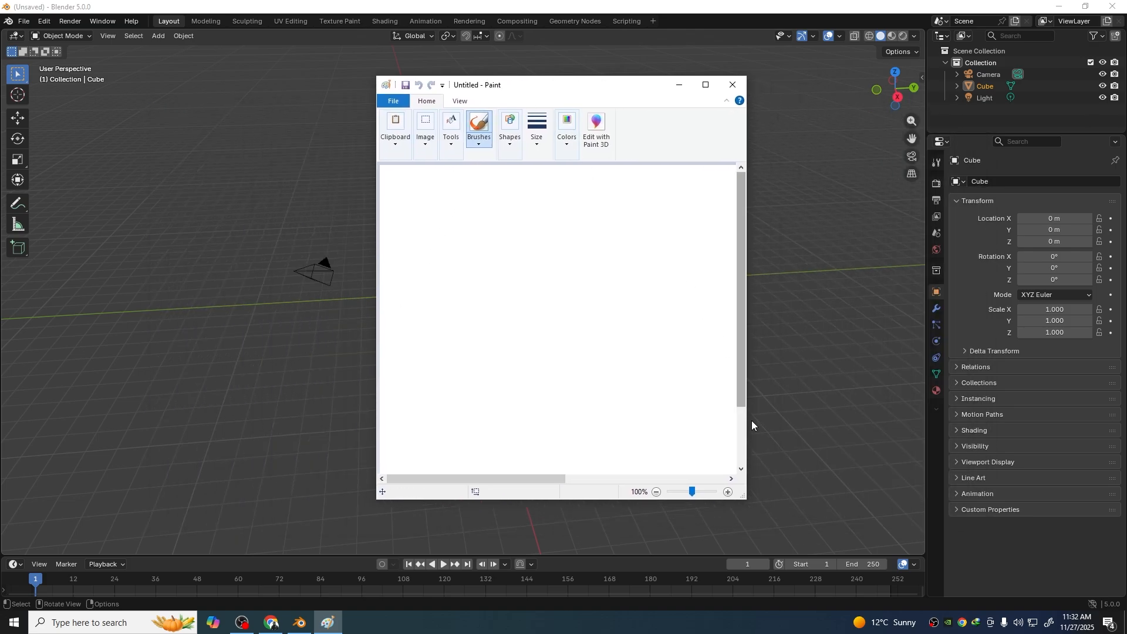
pyautogui.moveTo(744, 498); pyautogui.dragTo(814, 531)
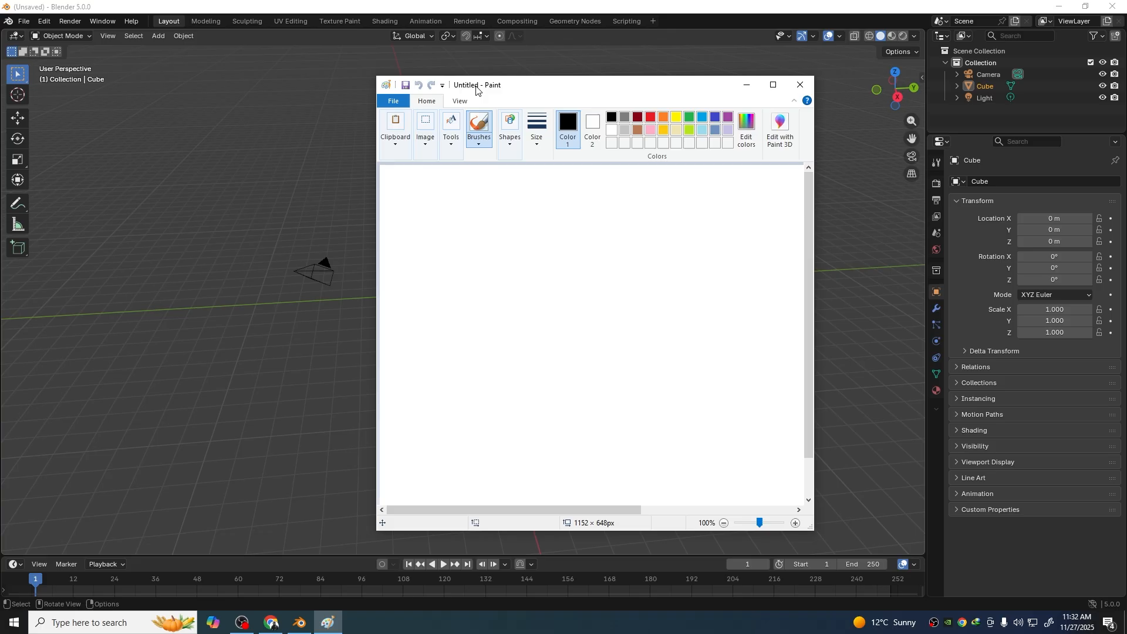
pyautogui.moveTo(477, 90)
pyautogui.mouseDown()
pyautogui.moveTo(759, 90)
pyautogui.moveTo(657, 54)
pyautogui.moveTo(700, 63)
pyautogui.moveTo(639, 70)
pyautogui.mouseUp()
pyautogui.click(907, 67)
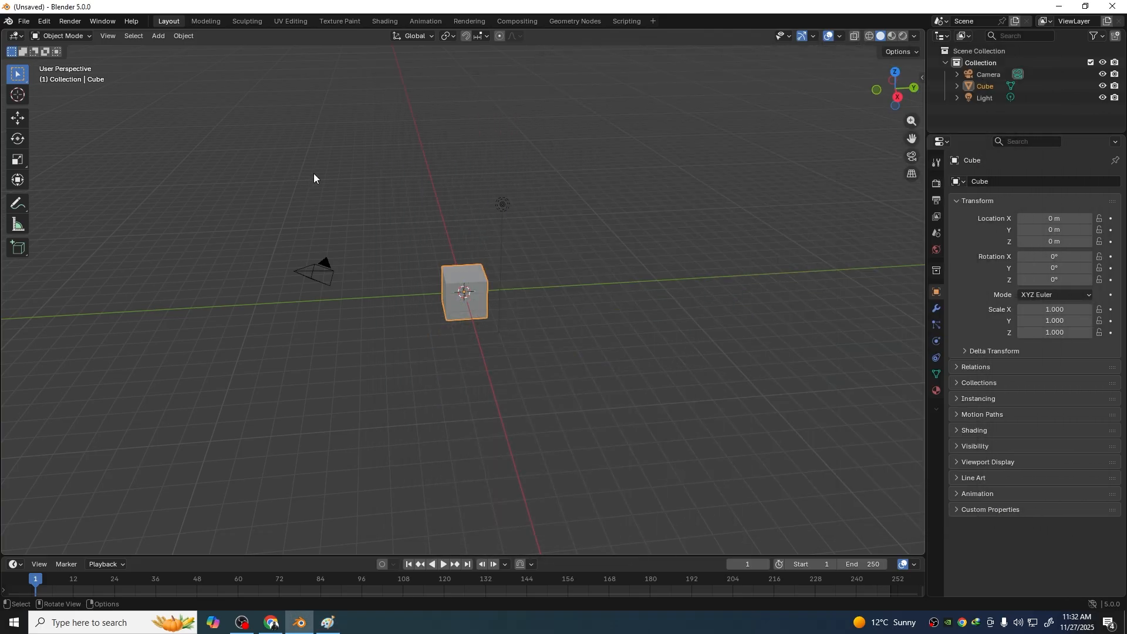
pyautogui.moveTo(236, 266)
pyautogui.mouseDown(button='middle')
pyautogui.moveTo(332, 265)
pyautogui.moveTo(216, 267)
pyautogui.mouseUp(button='middle')
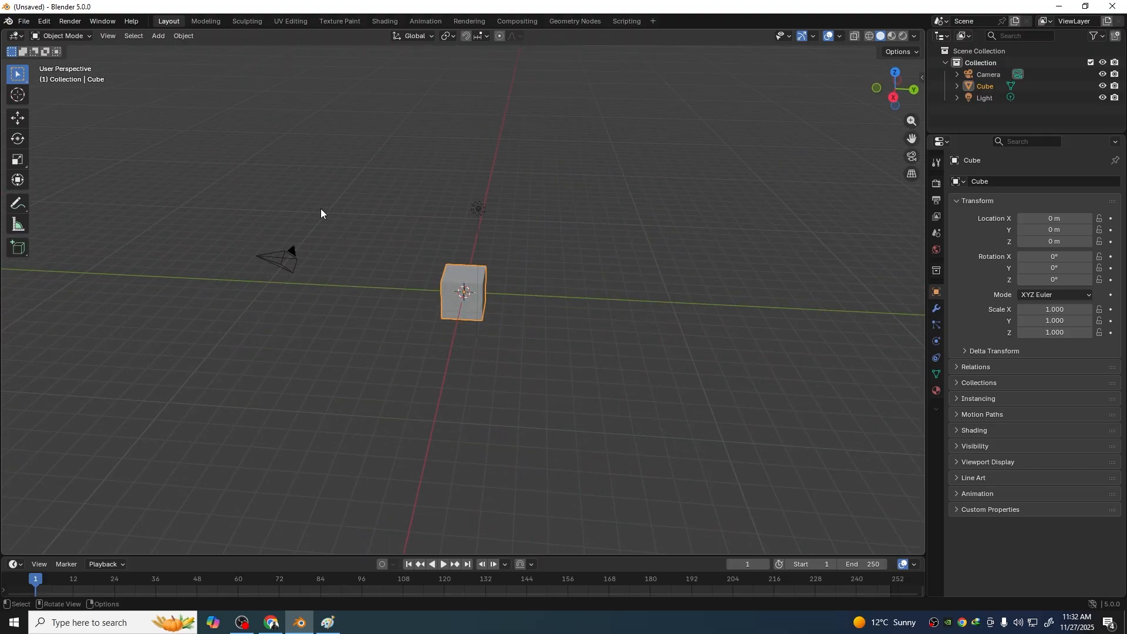
pyautogui.scroll(-1, 517, 311)
pyautogui.moveTo(448, 320); pyautogui.dragTo(476, 318, button='middle')
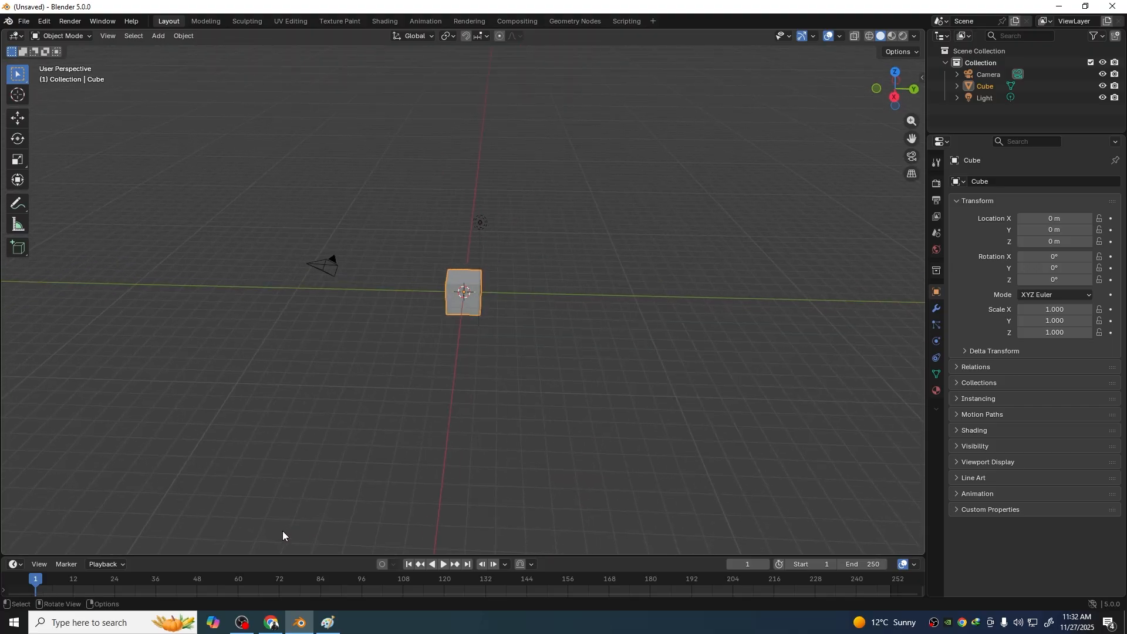
# Switch to Chrome and start installing the LoopTools add-on into Blender from its extensions.blender.org page
pyautogui.click(270, 623)
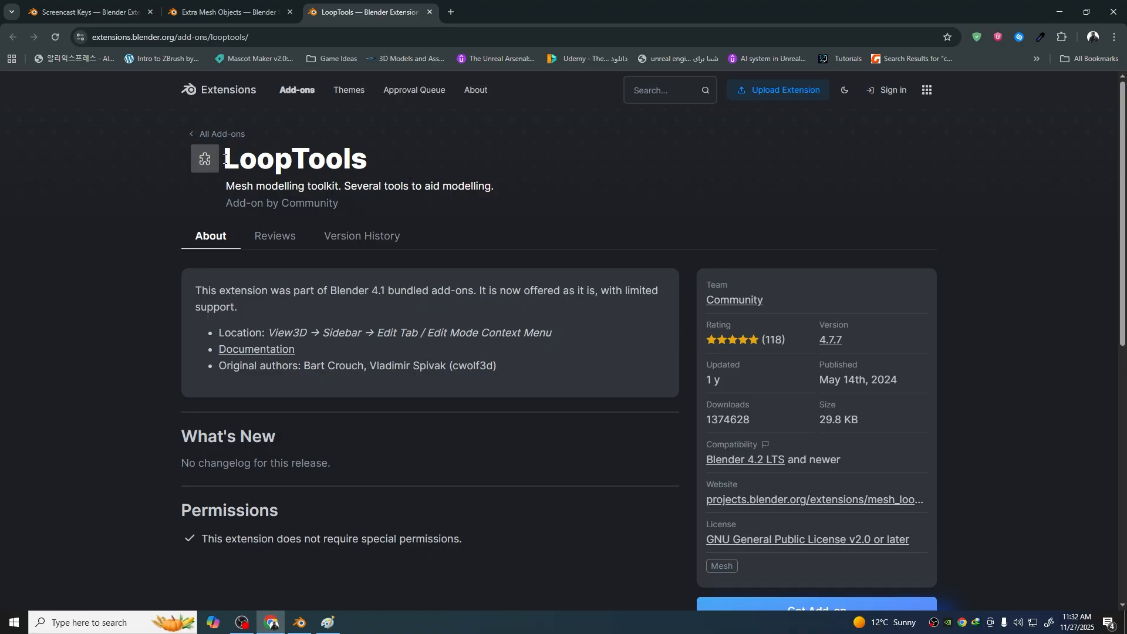
pyautogui.moveTo(225, 160); pyautogui.dragTo(307, 163)
pyautogui.click(375, 167)
pyautogui.scroll(-2, 411, 226)
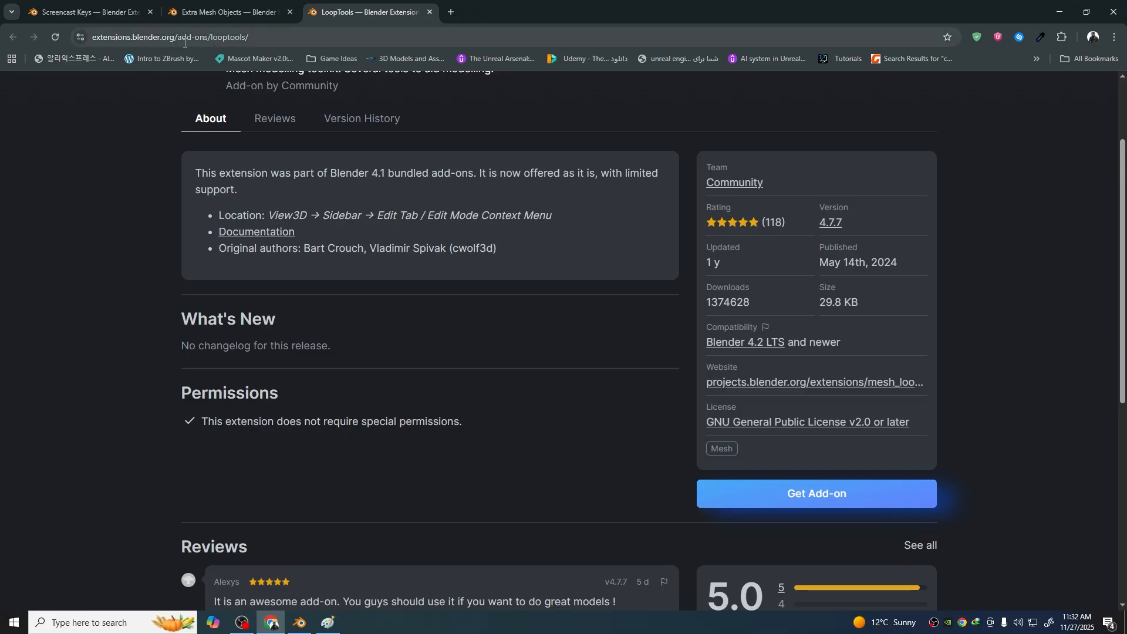
pyautogui.scroll(2, 153, 75)
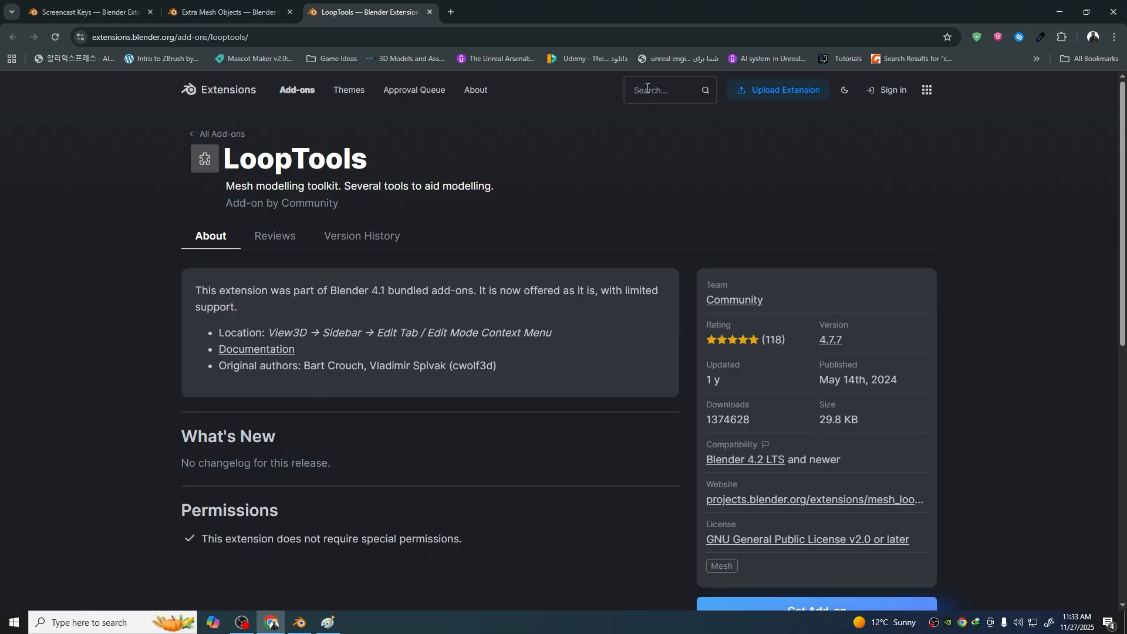
pyautogui.scroll(-3, 566, 259)
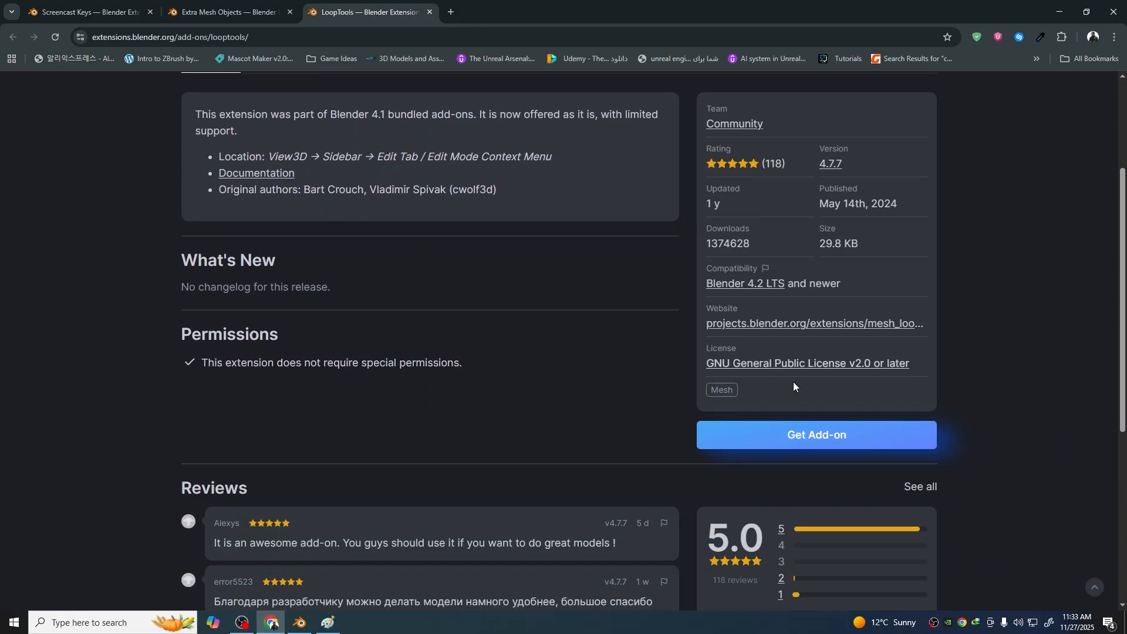
pyautogui.click(822, 437)
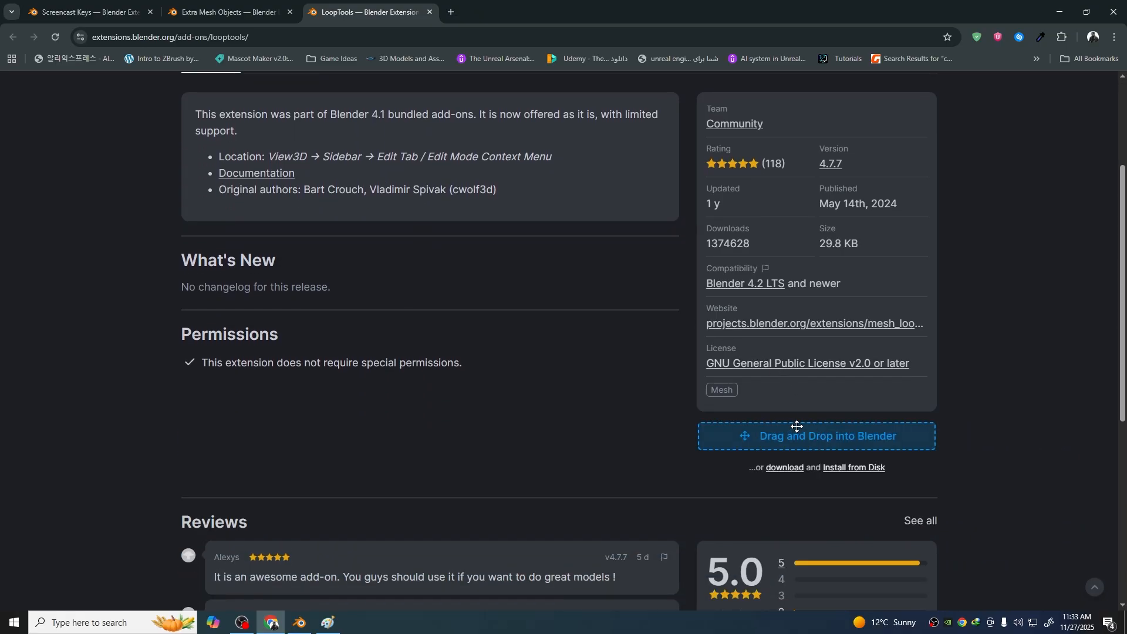
pyautogui.moveTo(819, 432); pyautogui.dragTo(590, 403)
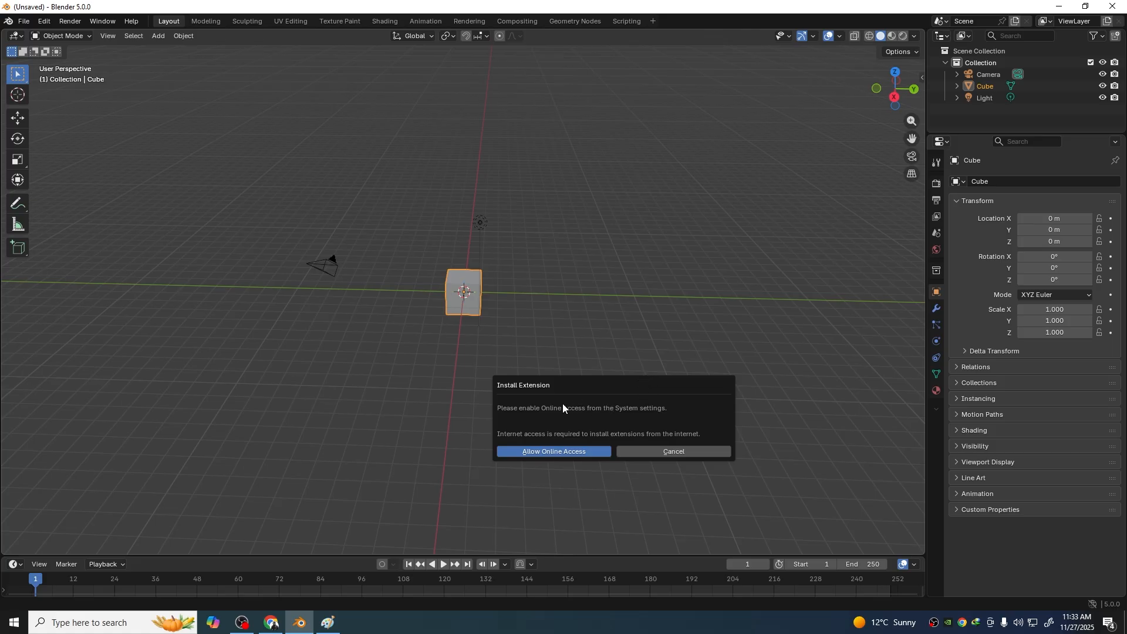
# Allow online access in Blender's System preferences and close the preferences
pyautogui.click(556, 450)
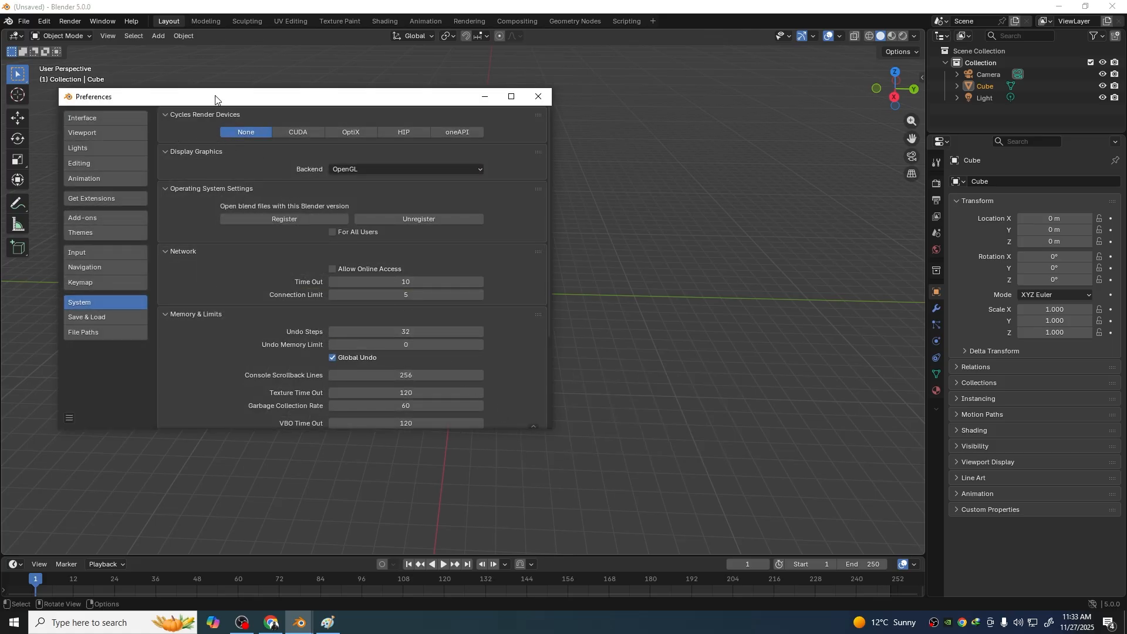
pyautogui.moveTo(217, 97); pyautogui.dragTo(296, 95)
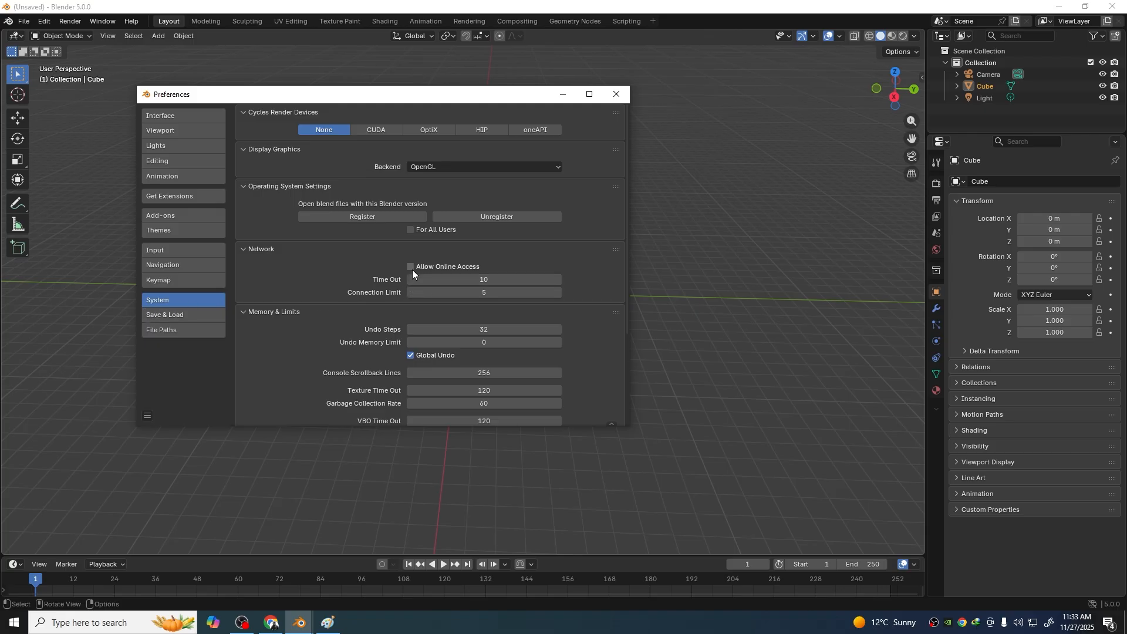
pyautogui.click(615, 95)
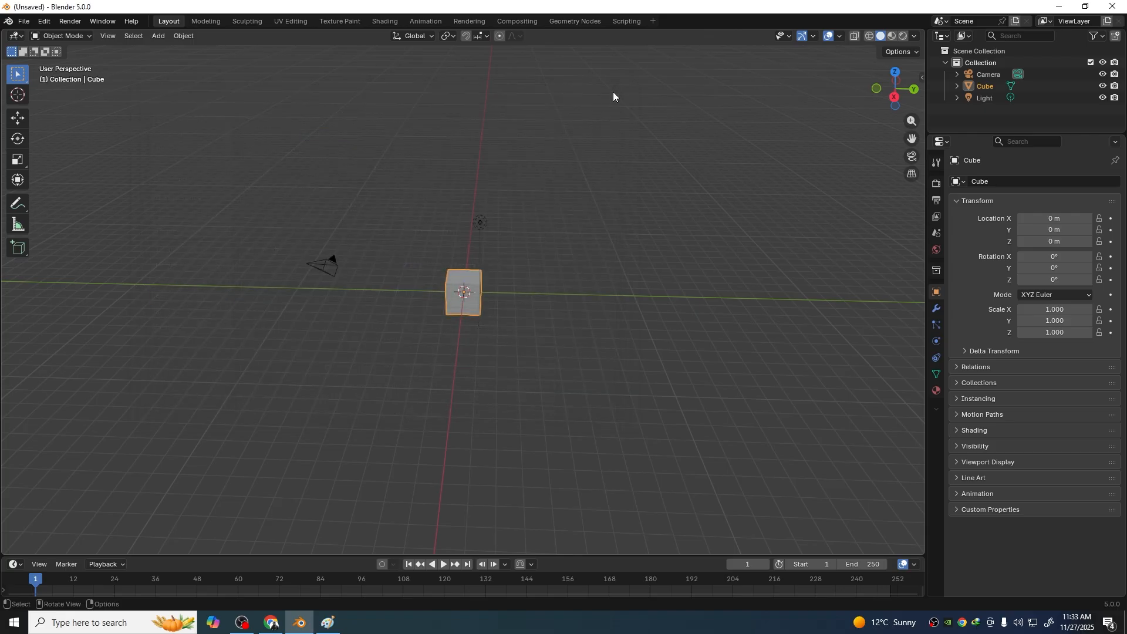
# Return to the LoopTools page in Chrome and install the add-on in Blender with Enable Add-on active
pyautogui.click(271, 622)
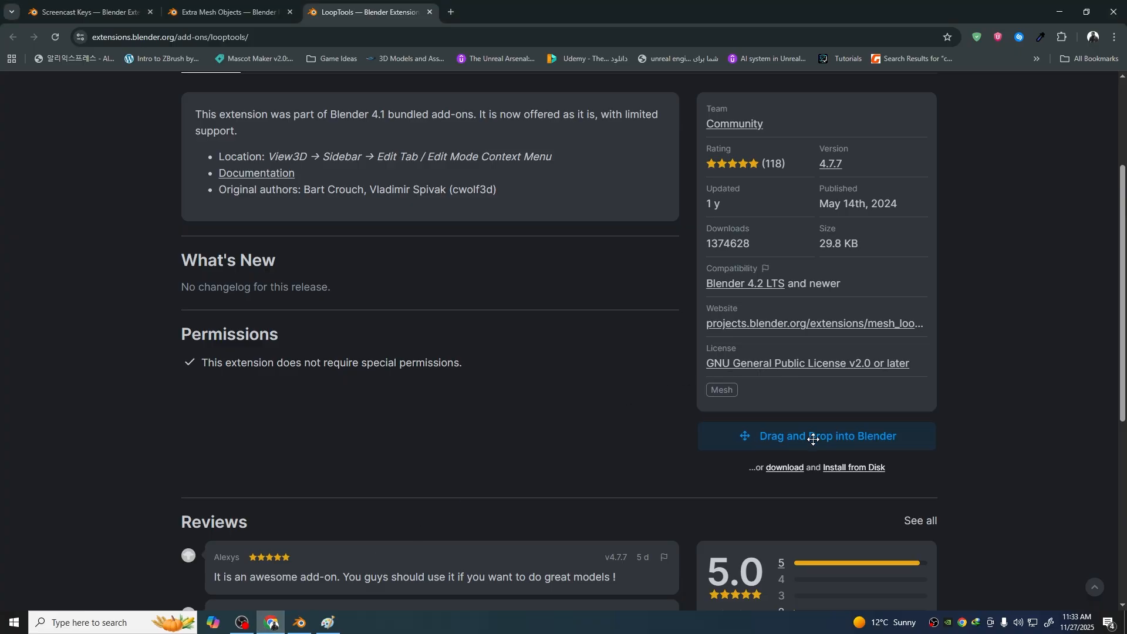
pyautogui.moveTo(813, 439); pyautogui.dragTo(537, 369)
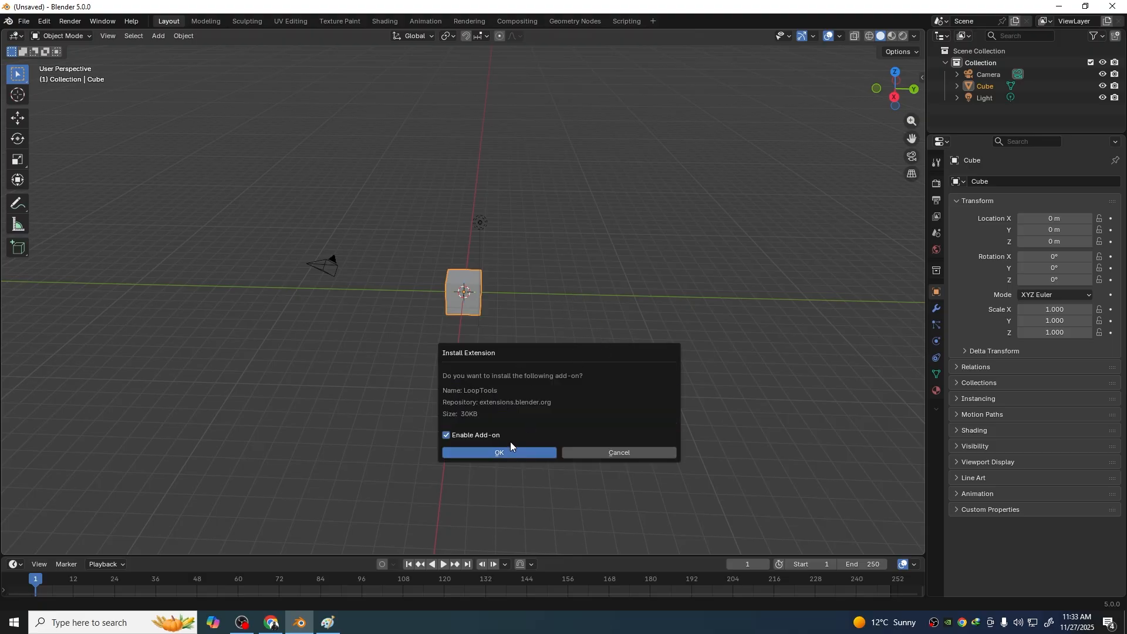
pyautogui.click(503, 453)
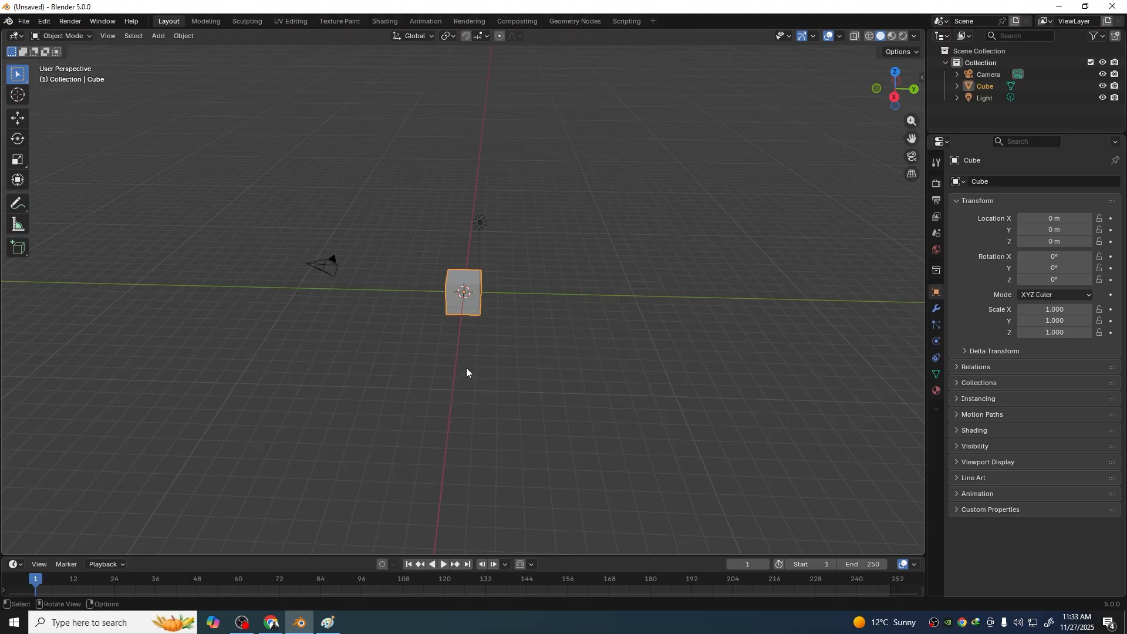
# Search the add-ons in Blender's preferences for "loop" to check LoopTools, and close the preferences
pyautogui.click(44, 24)
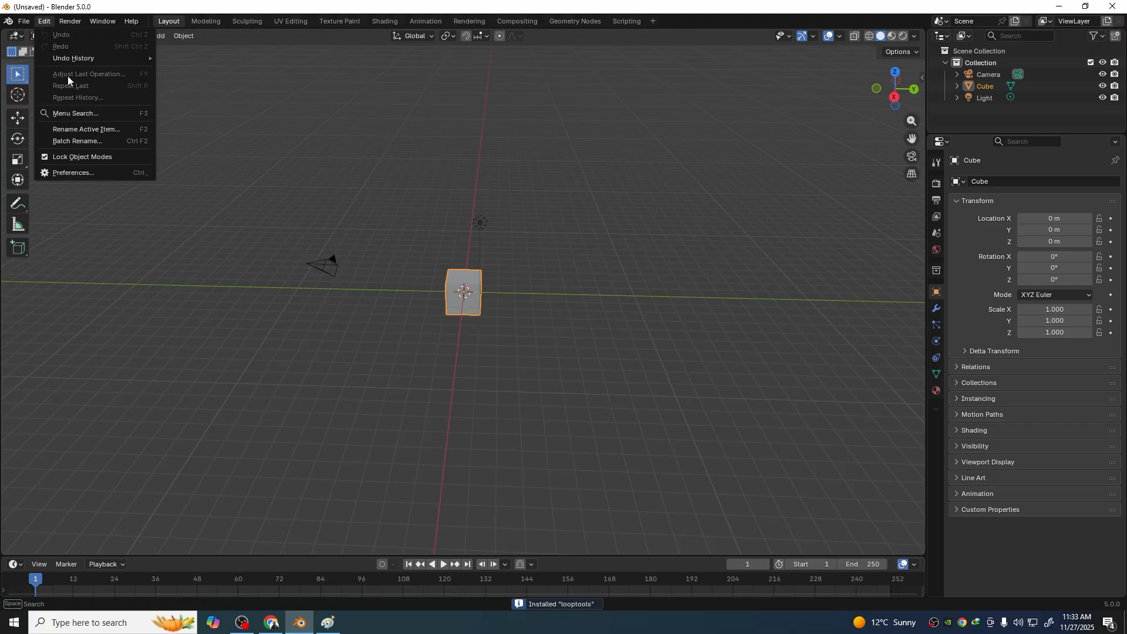
pyautogui.click(75, 172)
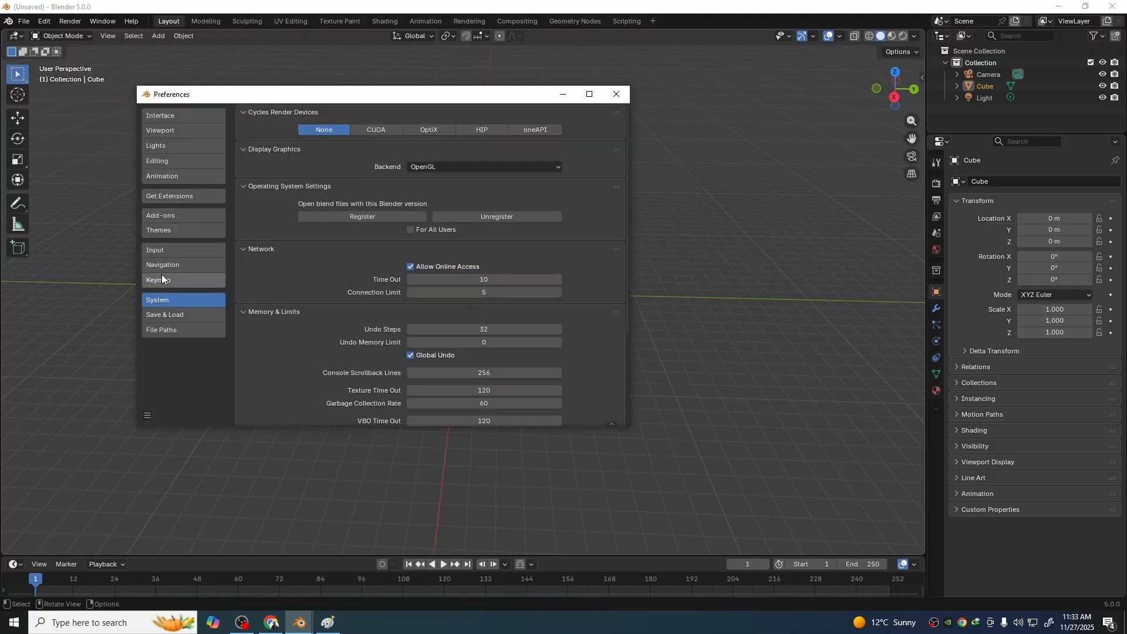
pyautogui.click(161, 217)
pyautogui.click(298, 115)
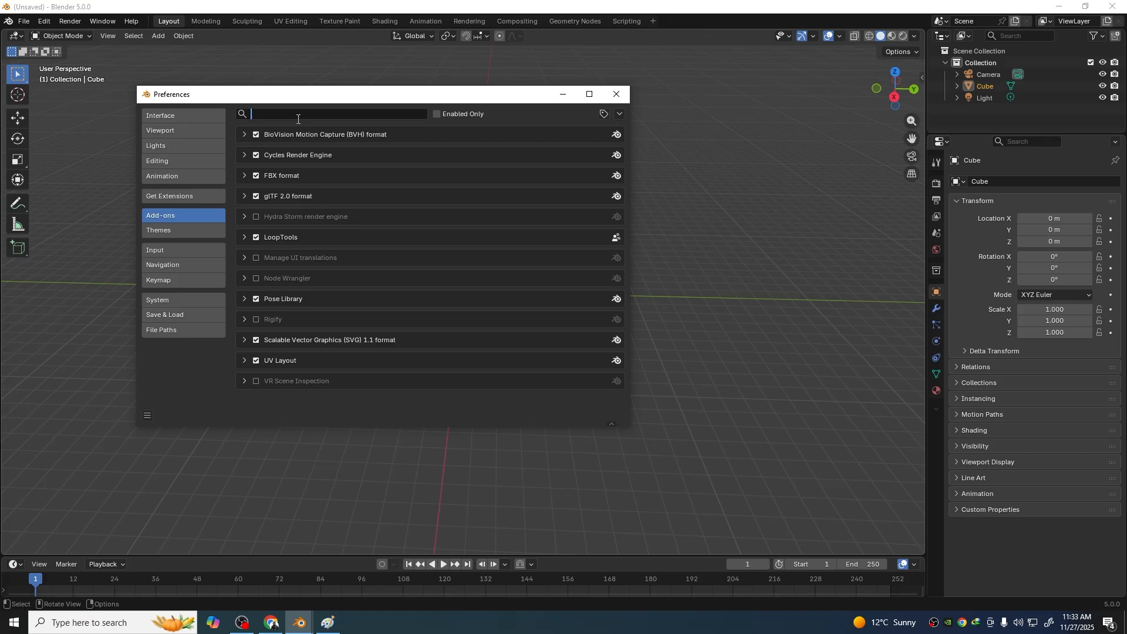
pyautogui.write('loop')
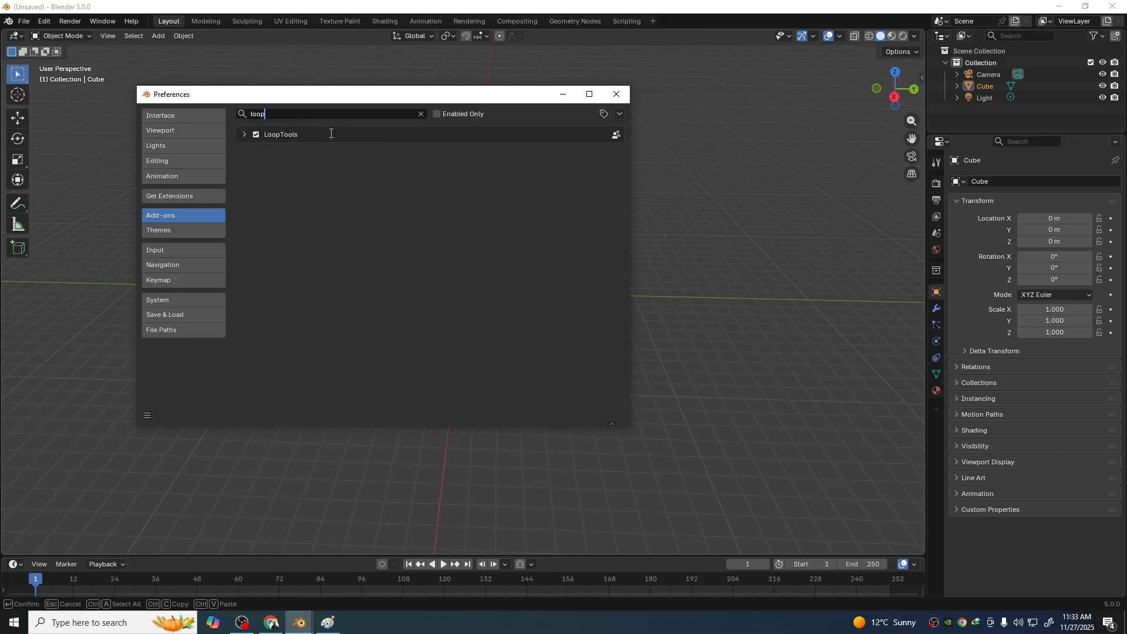
pyautogui.click(616, 94)
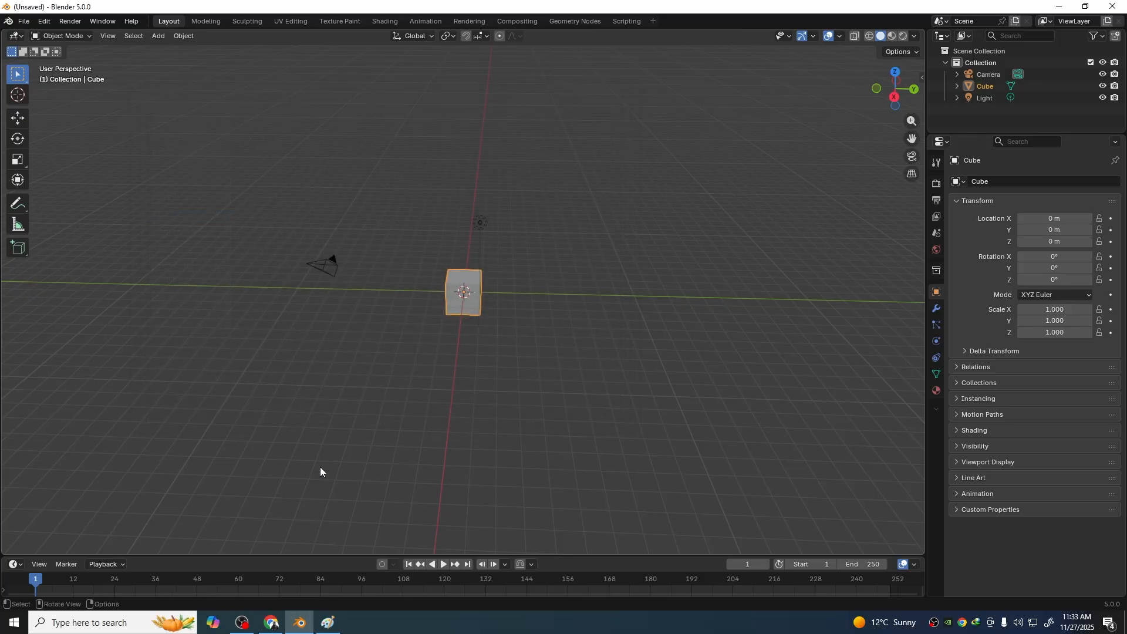
# Switch to Chrome and install the Extra Mesh Objects add-on into Blender from its extensions.blender.org page
pyautogui.click(266, 620)
pyautogui.click(242, 13)
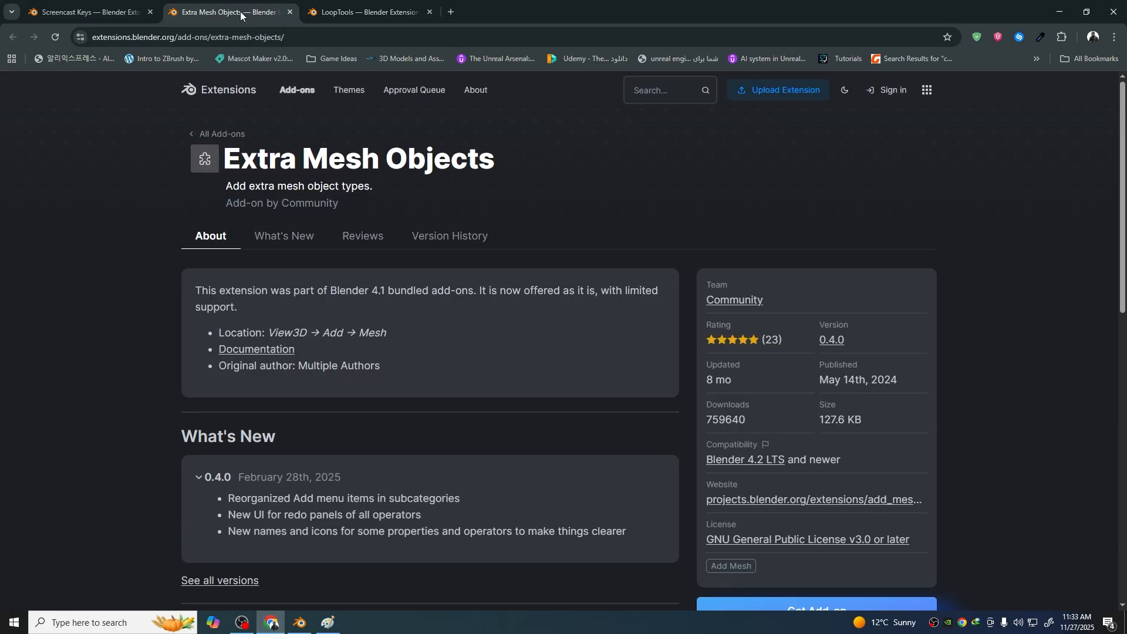
pyautogui.scroll(-2, 600, 233)
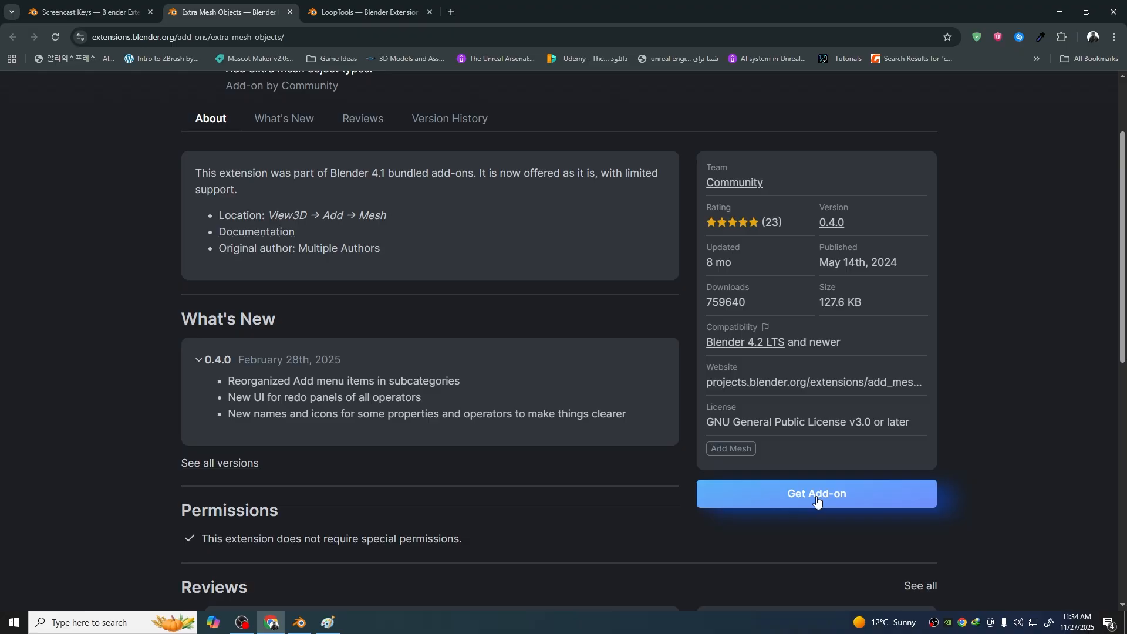
pyautogui.click(806, 497)
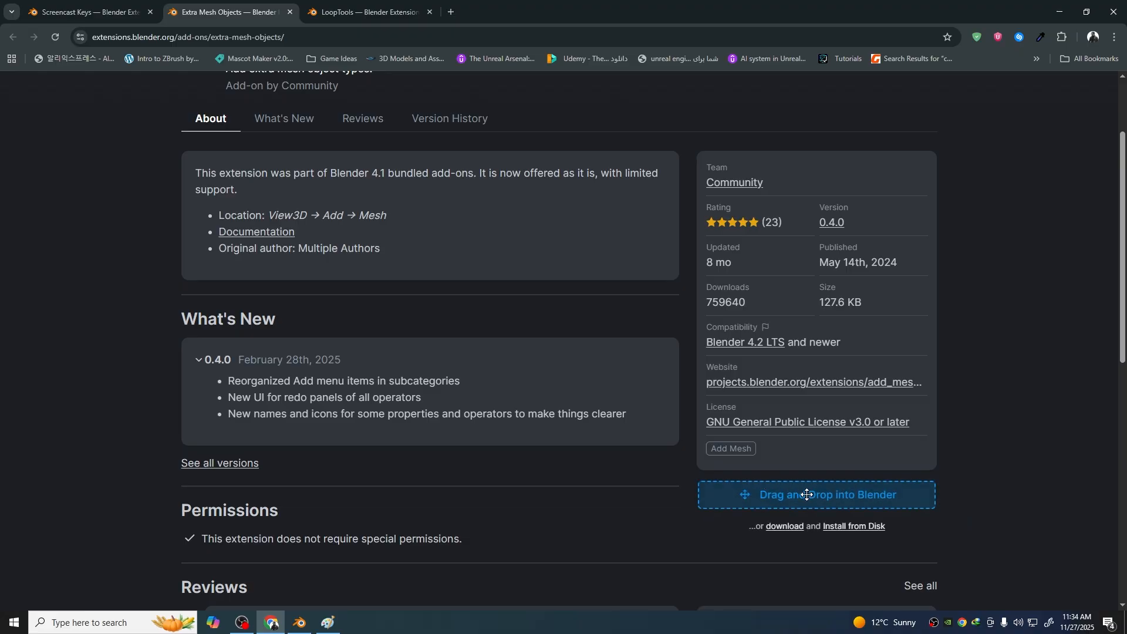
pyautogui.moveTo(803, 495); pyautogui.dragTo(536, 348)
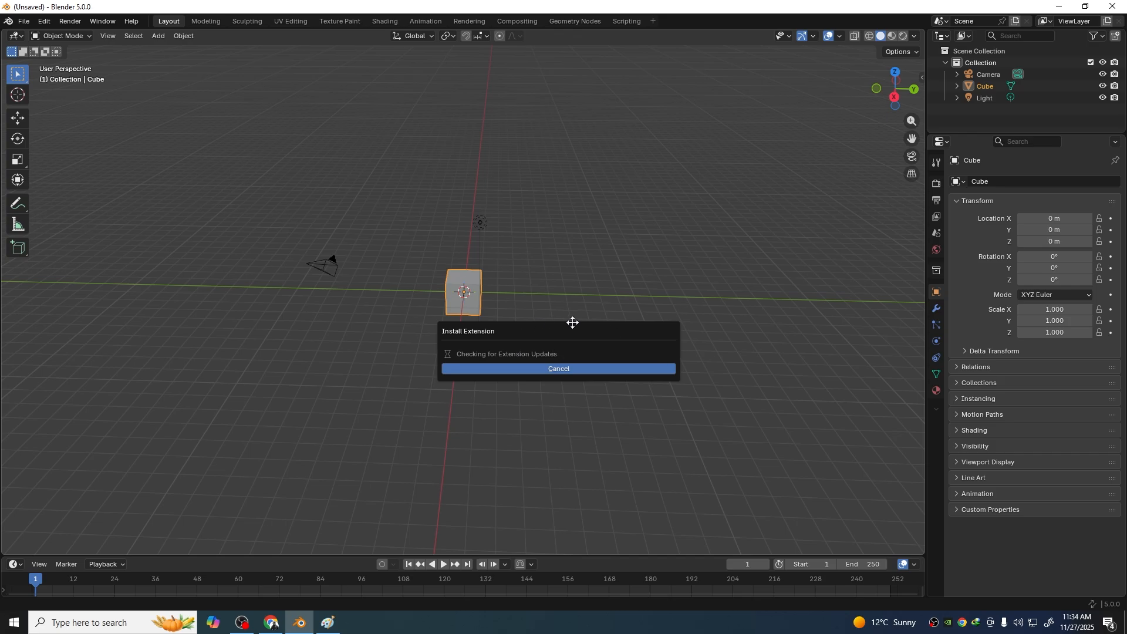
pyautogui.click(522, 428)
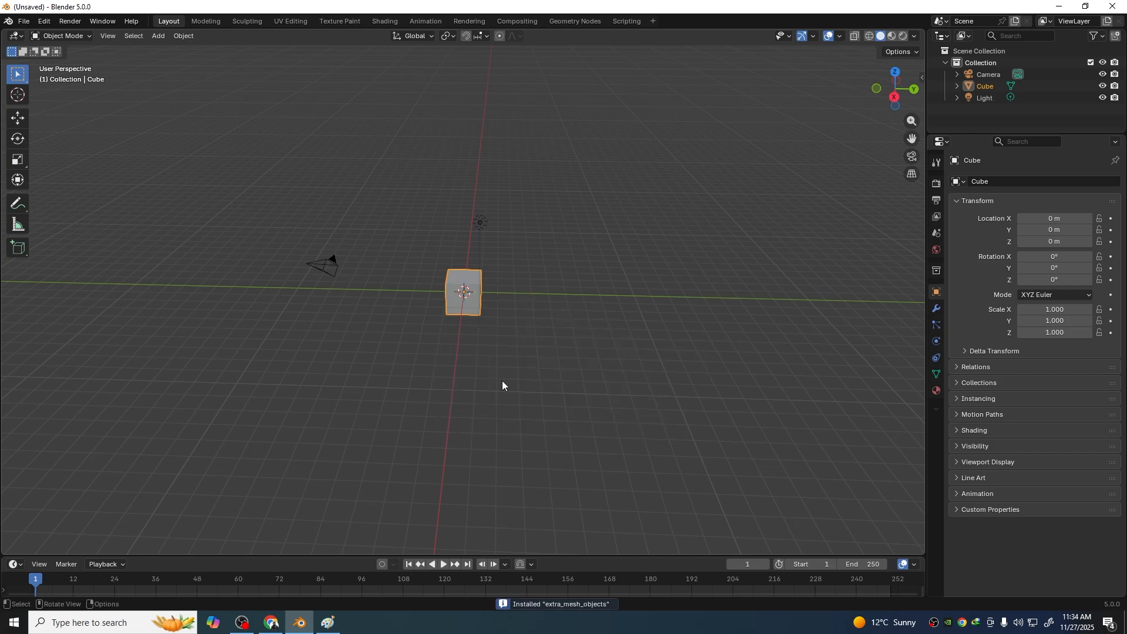
# Look through the mesh types available to add, including the entries from Extra Mesh Objects
pyautogui.moveTo(597, 370); pyautogui.dragTo(310, 156, button='middle')
pyautogui.click(158, 36)
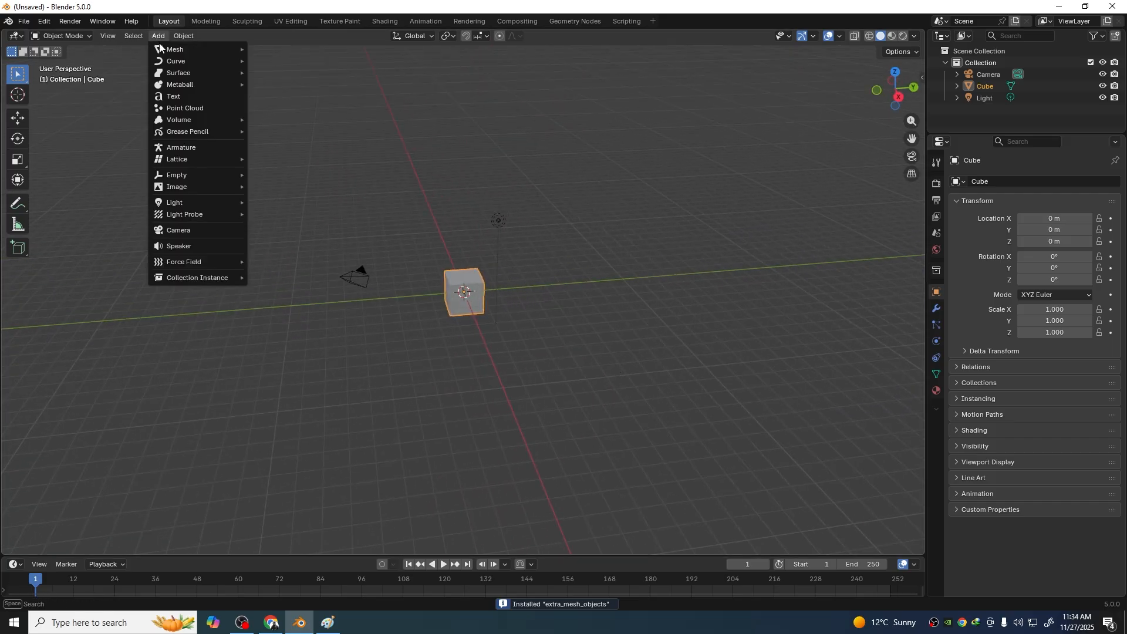
pyautogui.moveTo(175, 52)
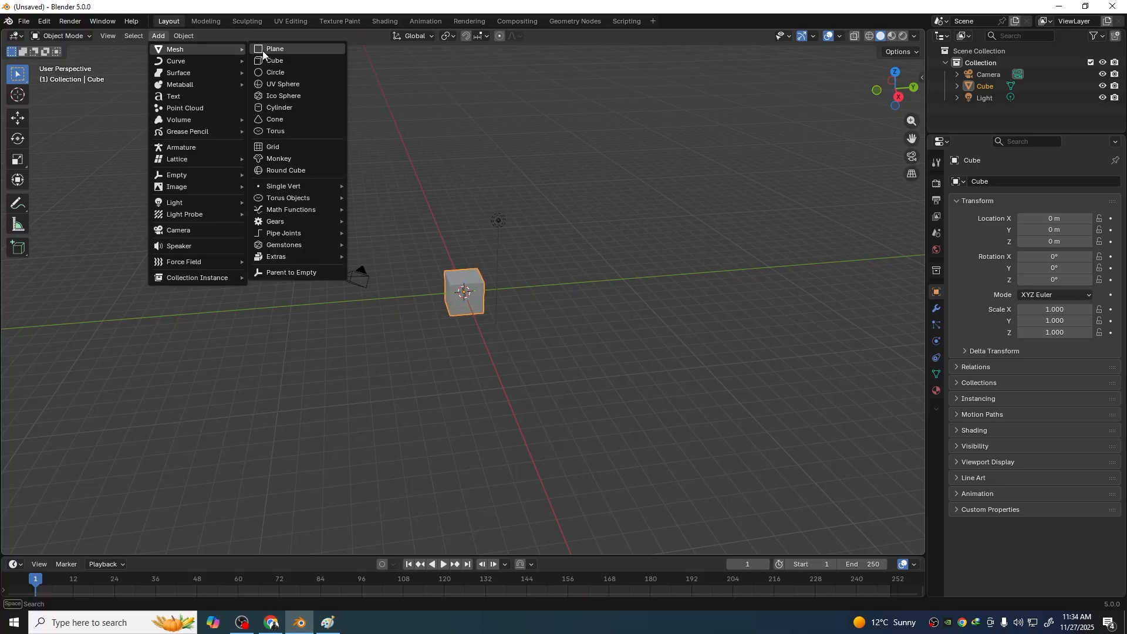
# Find Extra Mesh Objects in the add-on preferences with "extra", disable it, and check the list of addable meshes
pyautogui.click(43, 21)
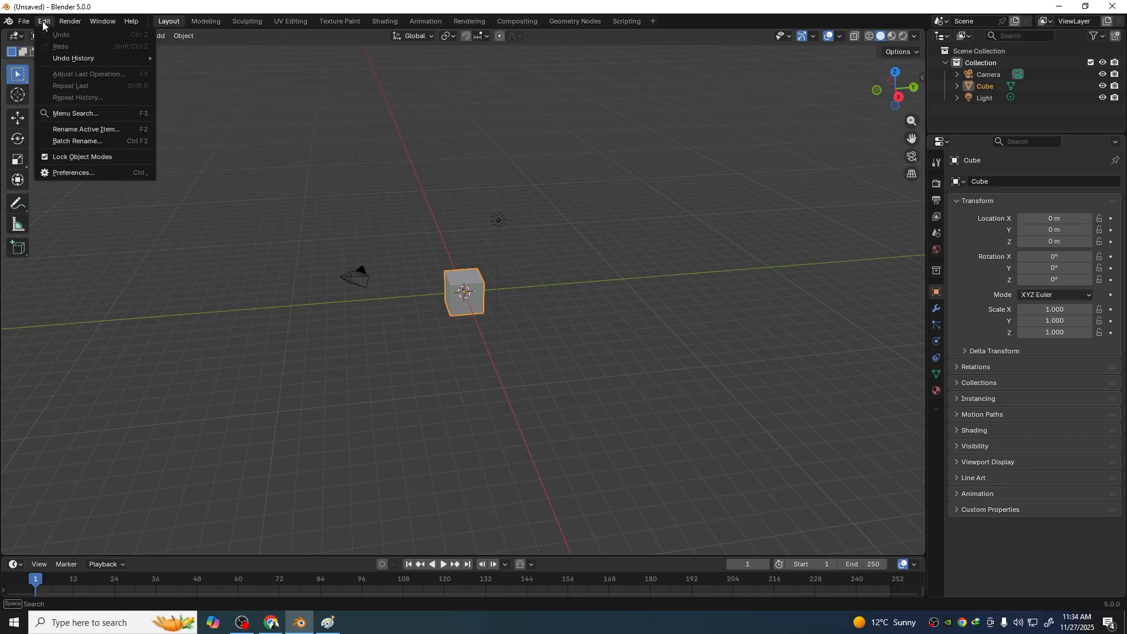
pyautogui.click(80, 171)
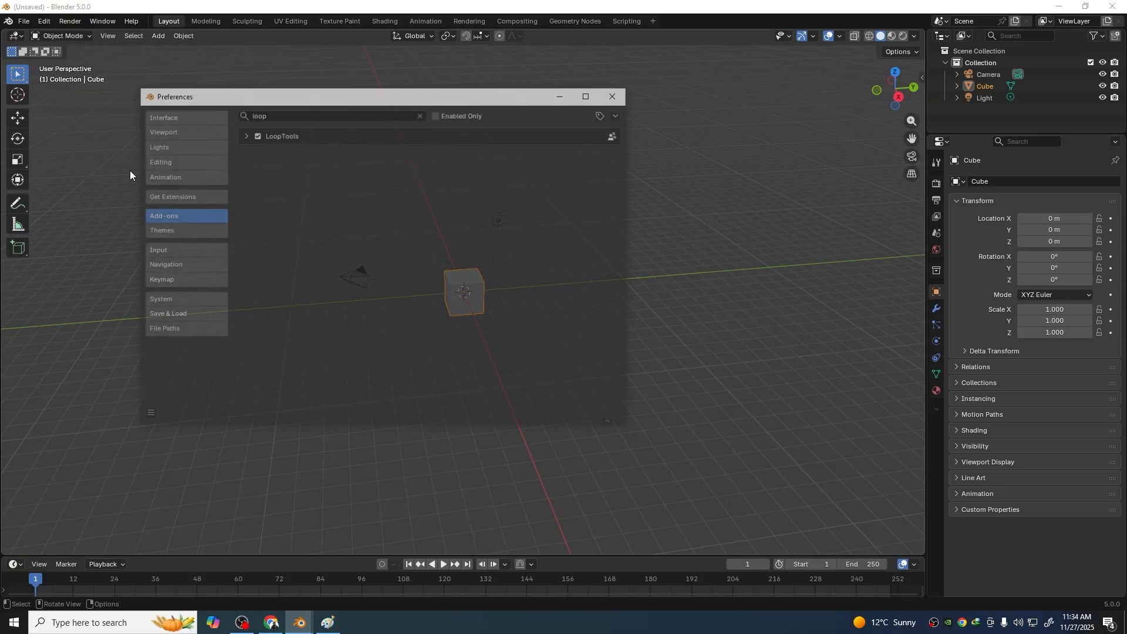
pyautogui.click(267, 117)
pyautogui.press('BackSpace')
pyautogui.write('extra')
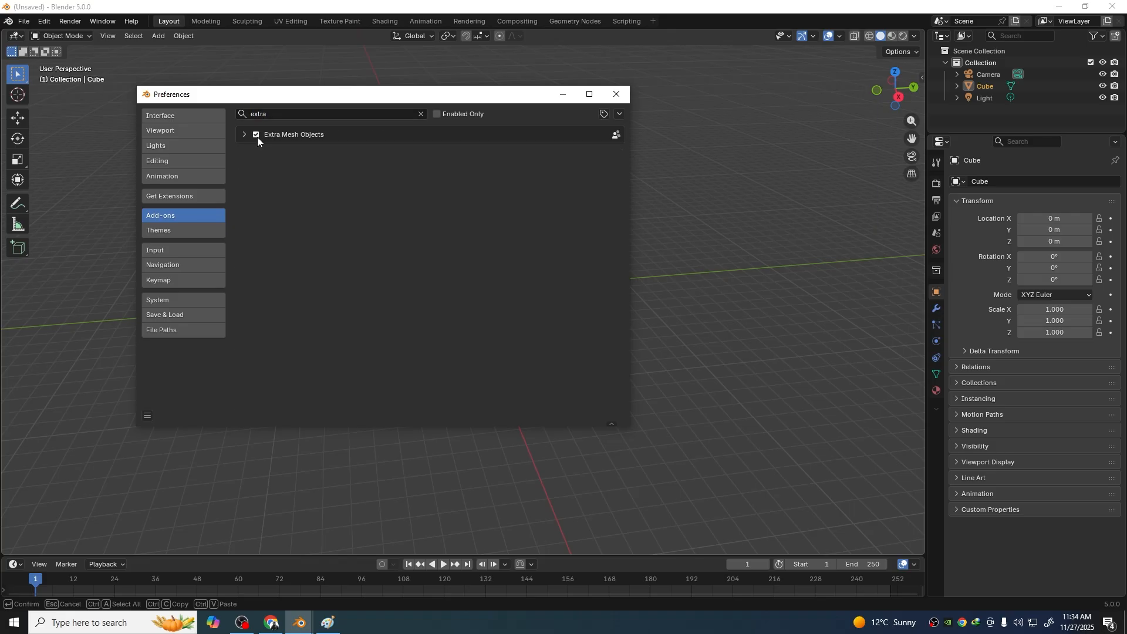
pyautogui.click(256, 135)
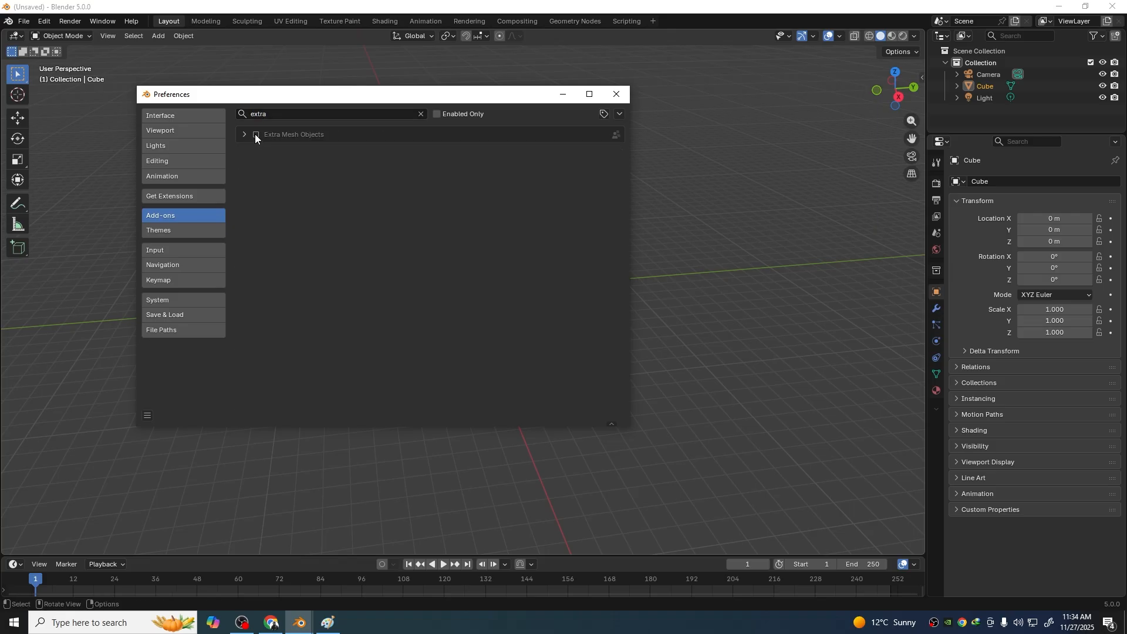
pyautogui.click(617, 94)
pyautogui.click(159, 35)
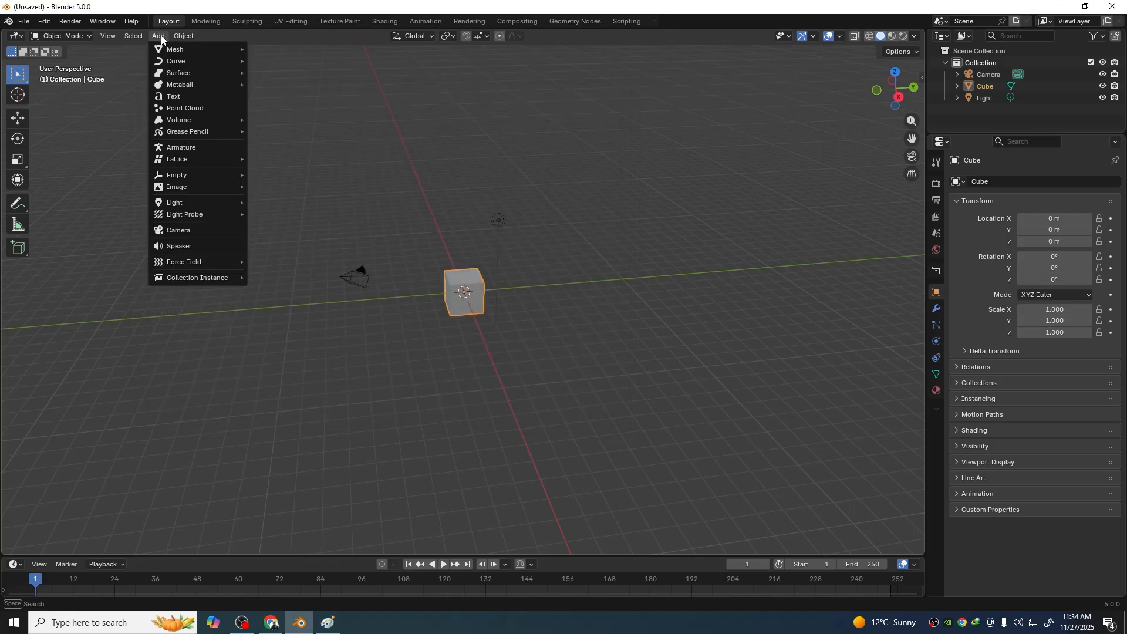
pyautogui.moveTo(170, 50)
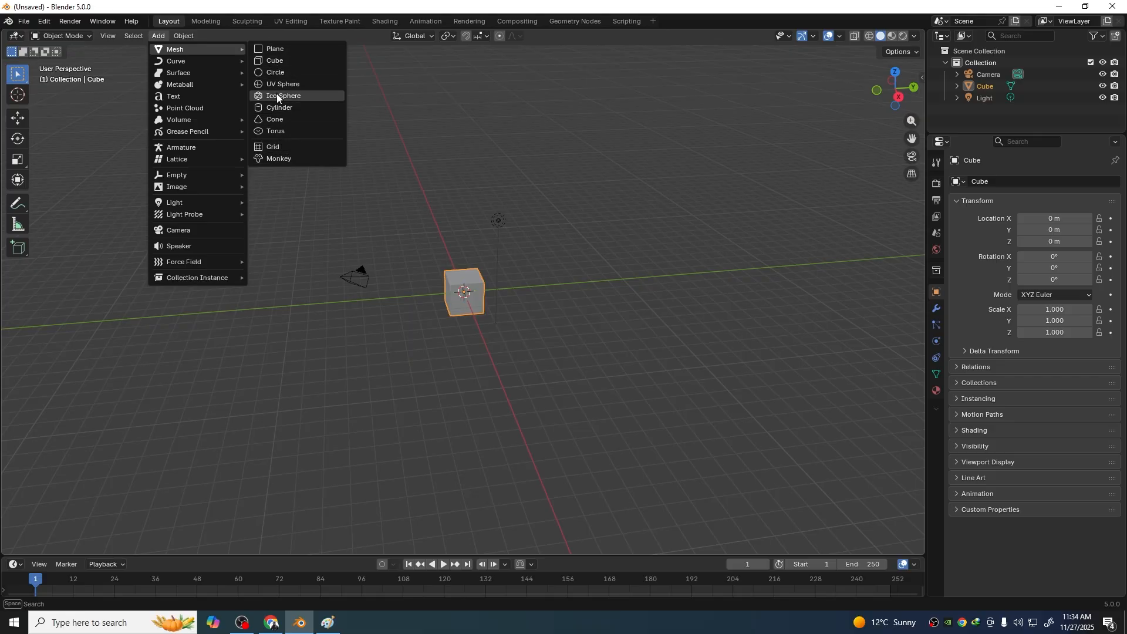
# Re-enable the Extra Mesh Objects add-on in the preferences and close them
pyautogui.click(47, 22)
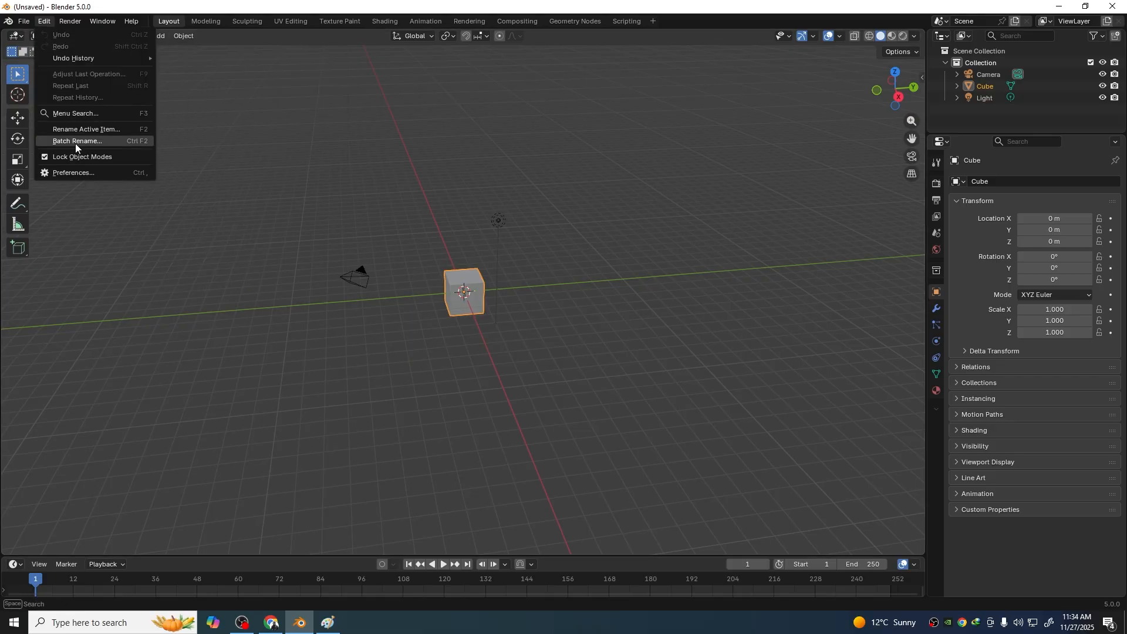
pyautogui.click(83, 172)
pyautogui.click(285, 114)
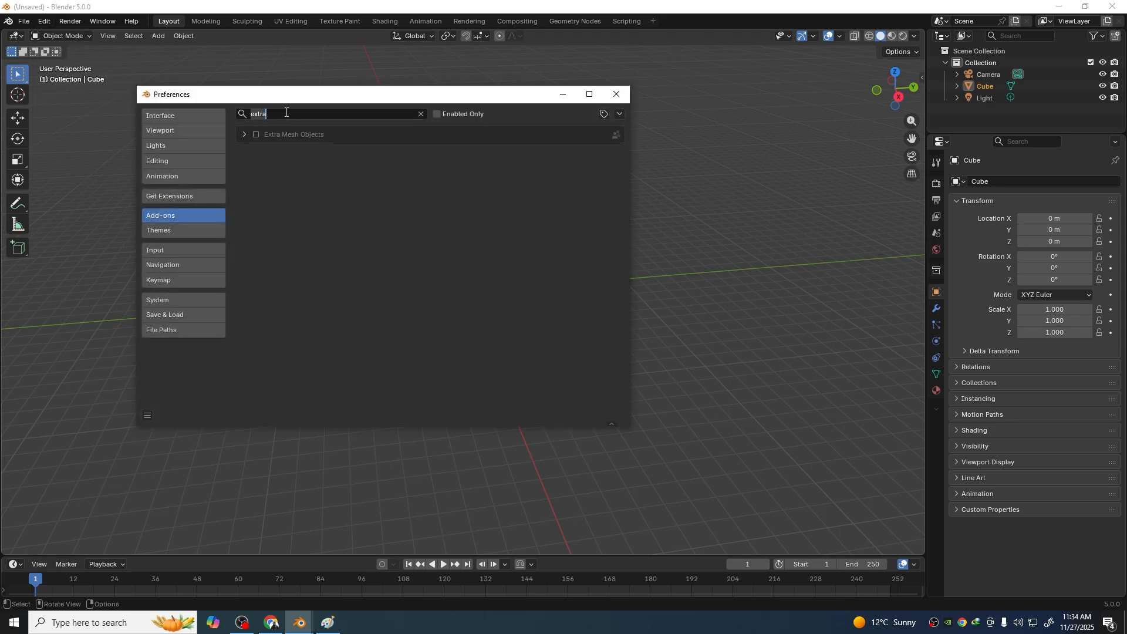
pyautogui.click(256, 135)
pyautogui.click(616, 94)
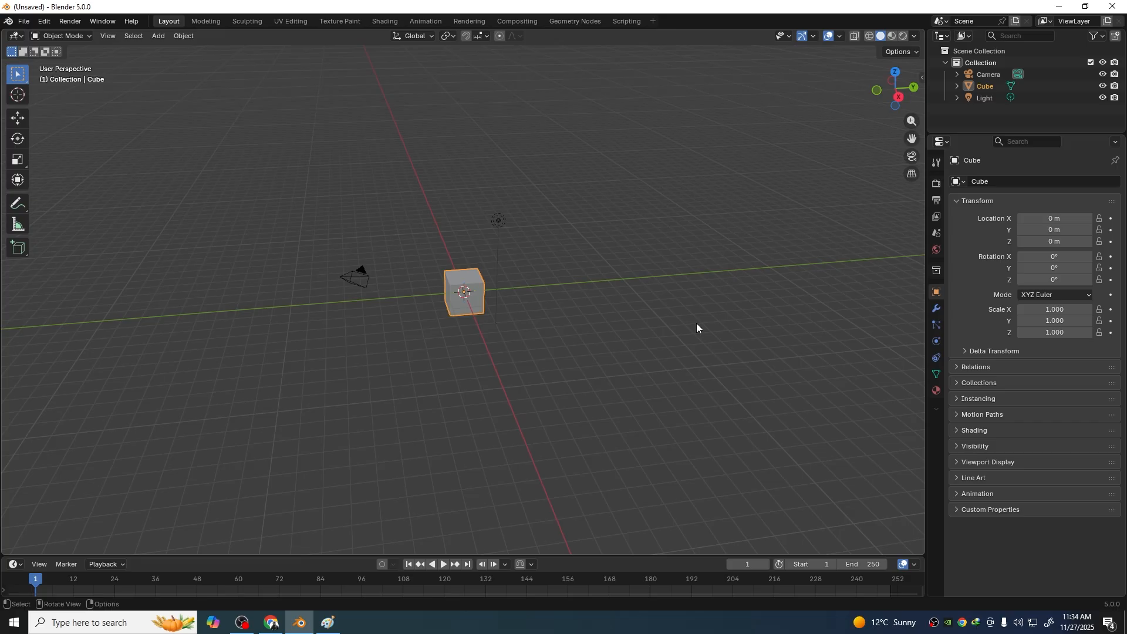
# Switch to the Screencast Keys page in Chrome and install the add-on in Blender with Enable Add-on active
pyautogui.moveTo(696, 323); pyautogui.dragTo(654, 346, button='middle')
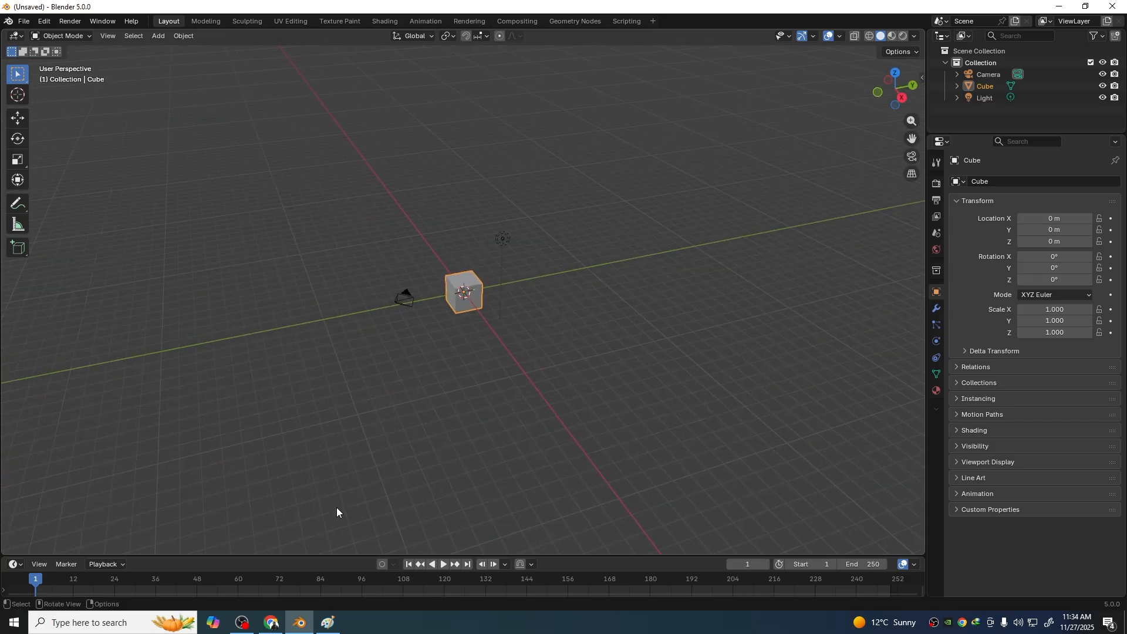
pyautogui.click(271, 622)
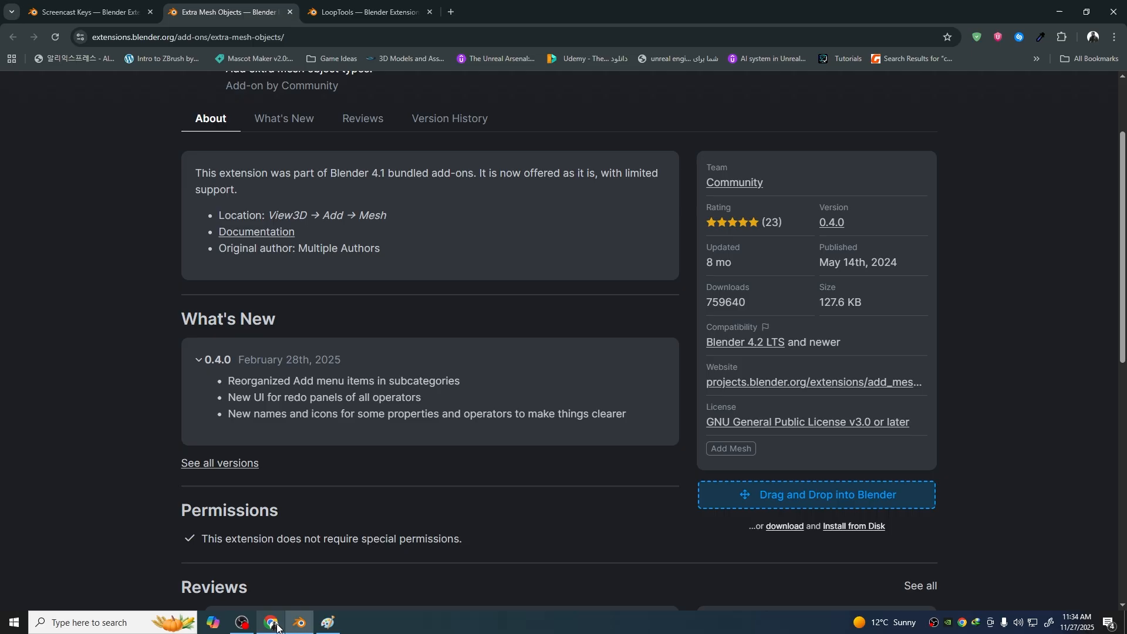
pyautogui.click(87, 7)
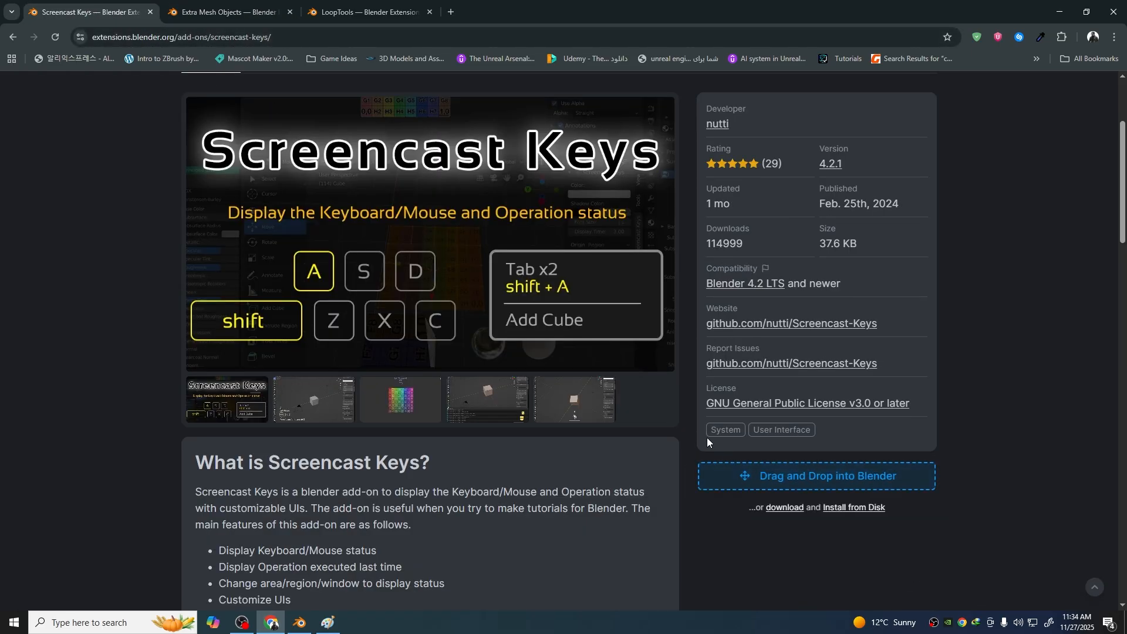
pyautogui.moveTo(822, 475); pyautogui.dragTo(572, 403)
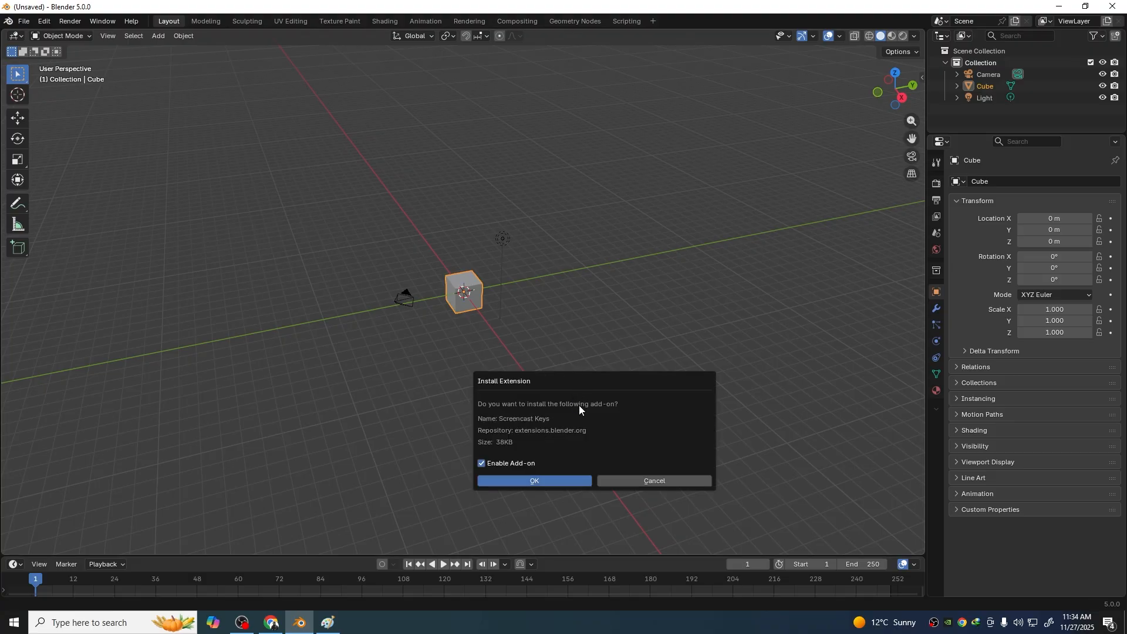
pyautogui.click(543, 482)
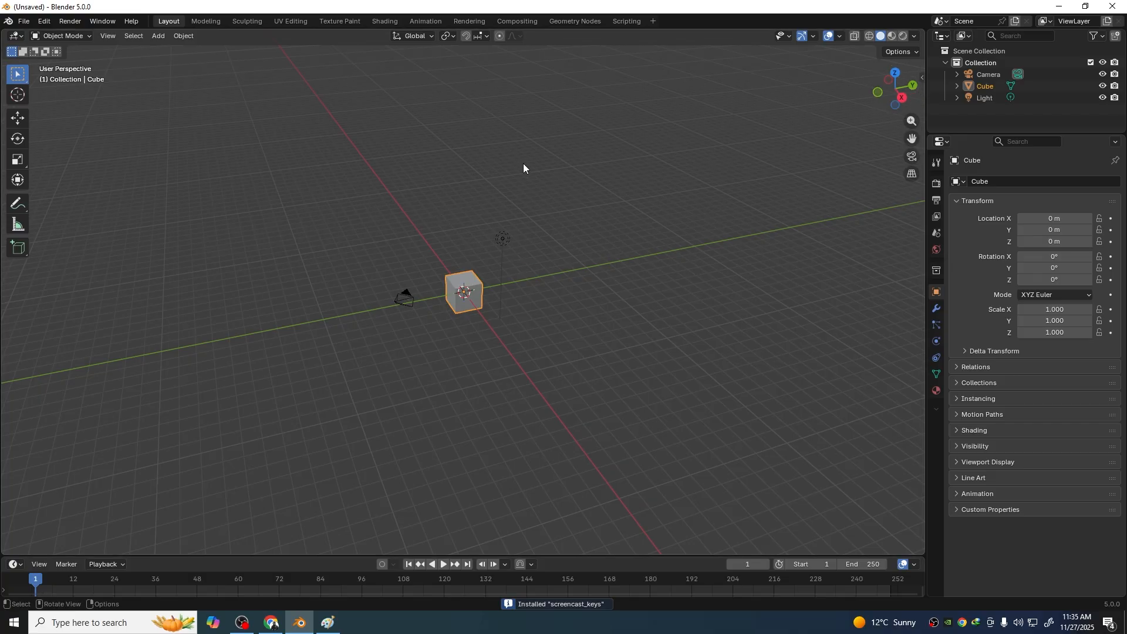
# Search the add-ons in the preferences for "scre" to check Screencast Keys, and close the preferences
pyautogui.click(44, 20)
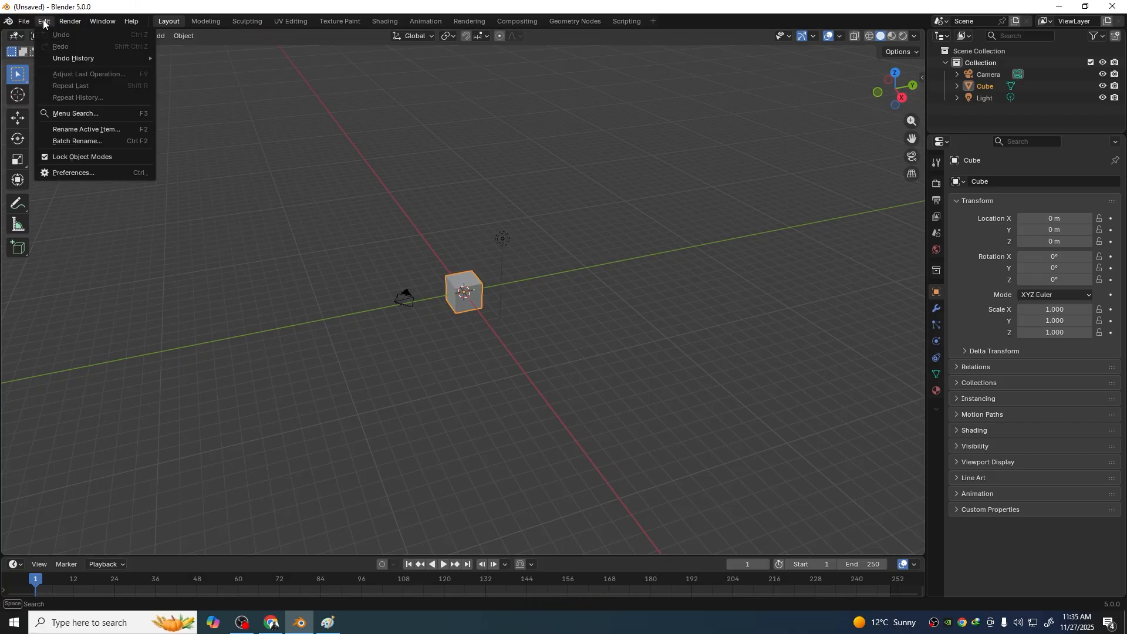
pyautogui.click(74, 170)
pyautogui.write('scre')
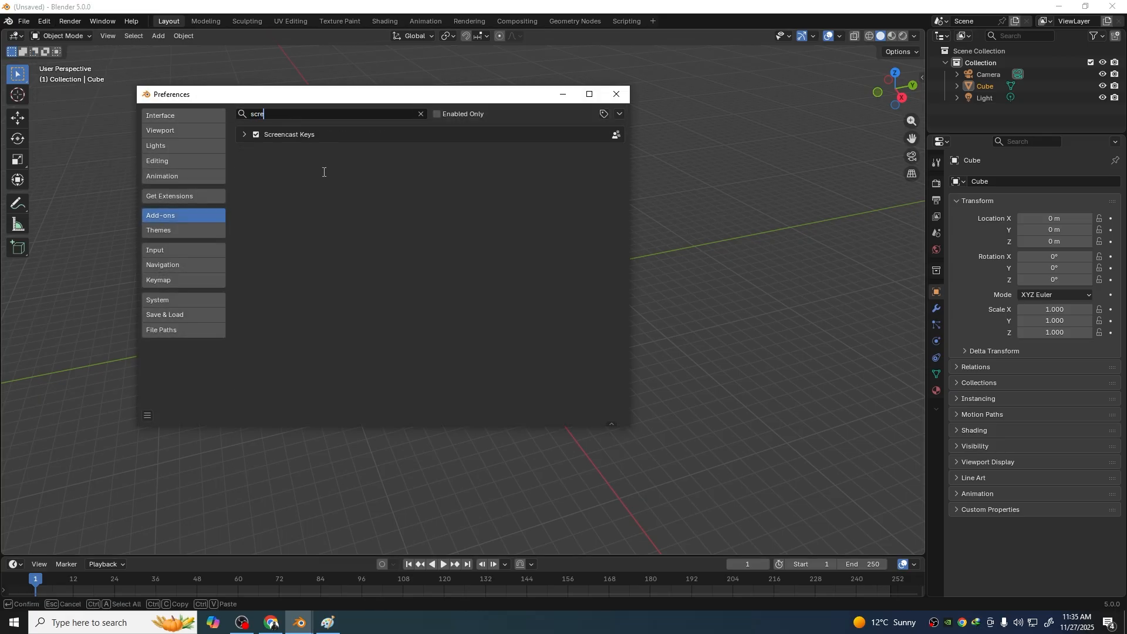
pyautogui.click(616, 94)
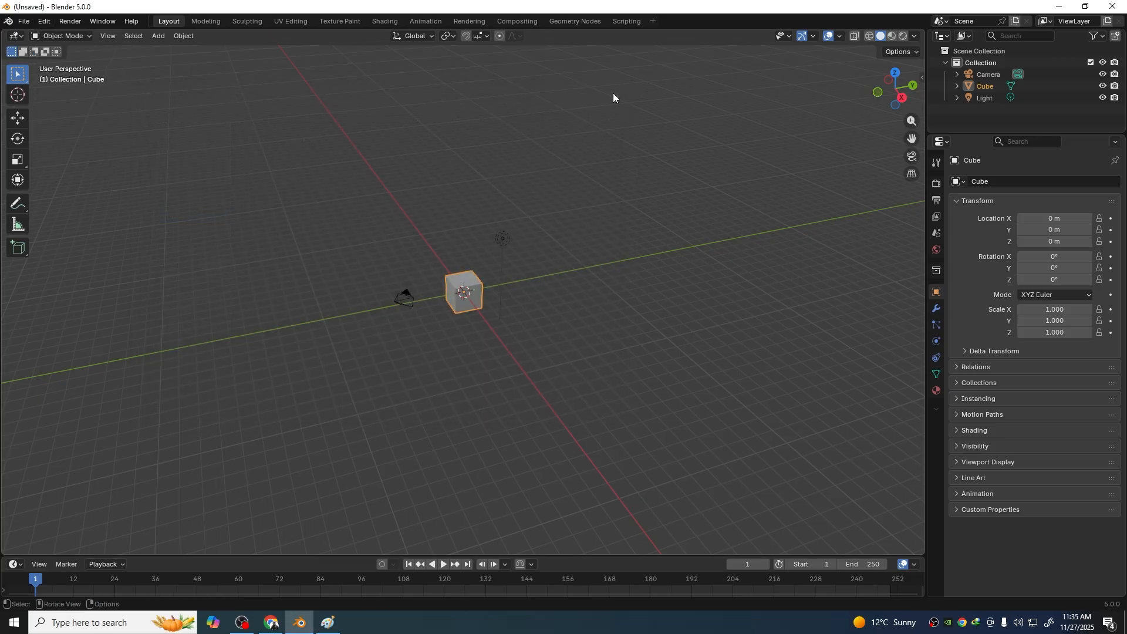
# Show the Screencast Keys settings in the viewport sidebar and turn on the on-screen key display
pyautogui.click(923, 78)
pyautogui.click(918, 221)
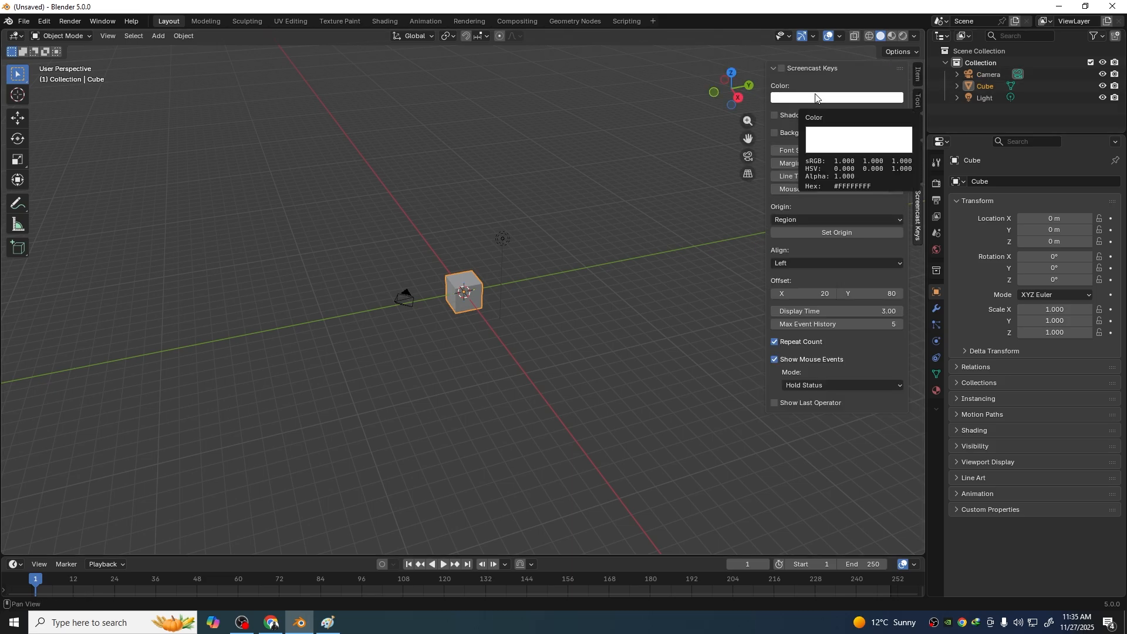
pyautogui.click(797, 100)
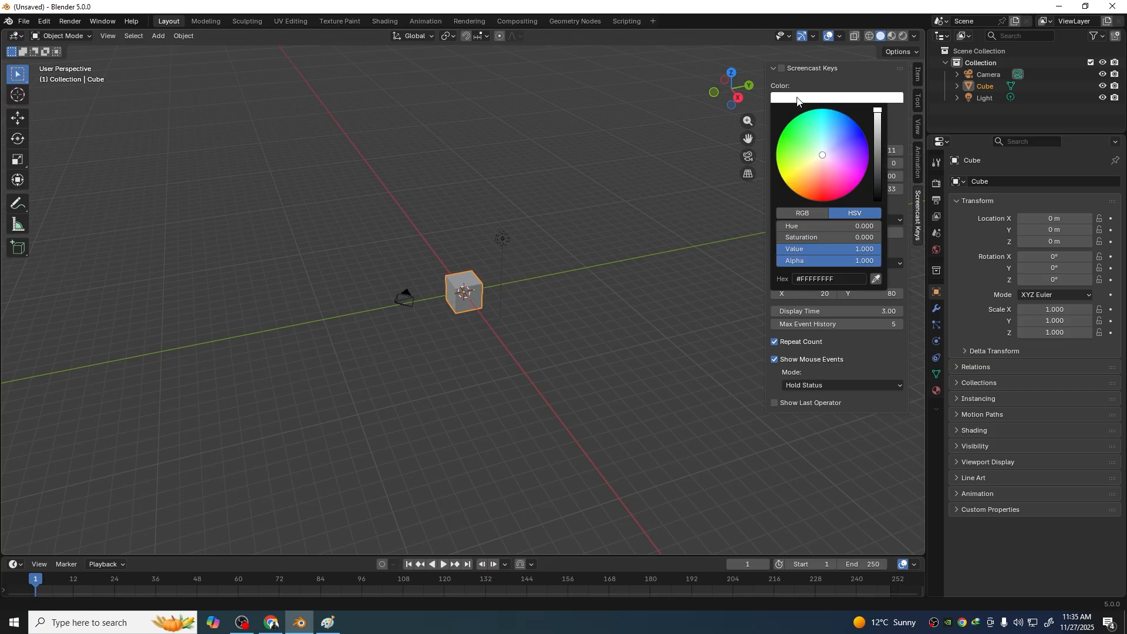
pyautogui.click(781, 69)
pyautogui.keyDown('shift'); pyautogui.moveTo(154, 334); pyautogui.dragTo(200, 334, button='middle'); pyautogui.keyUp('shift')
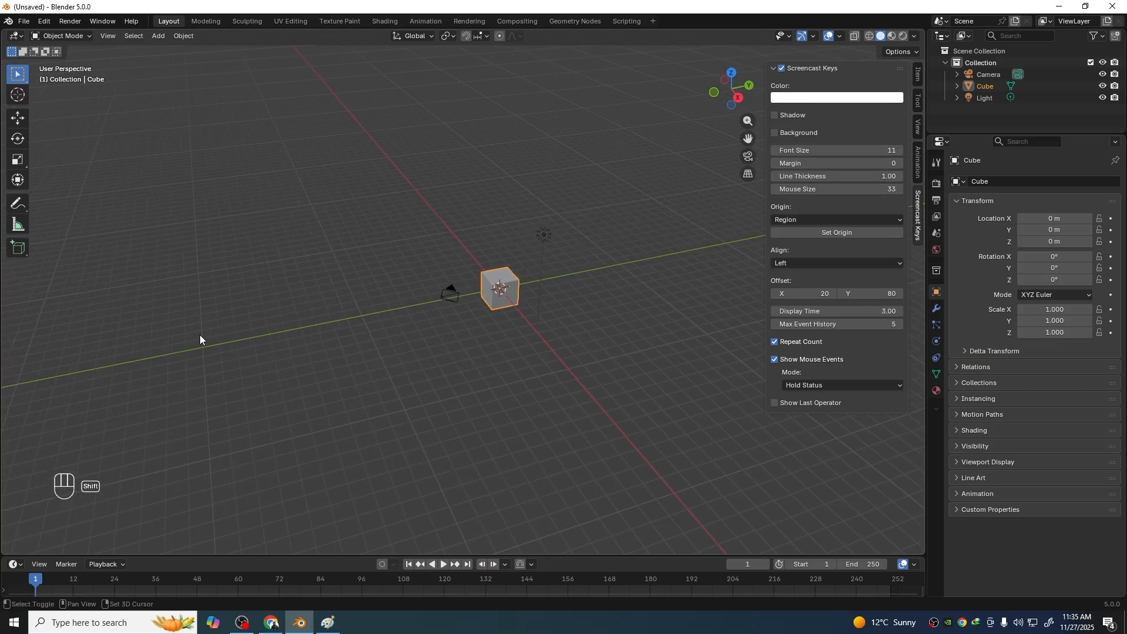
pyautogui.moveTo(96, 467)
pyautogui.keyDown('shift'); pyautogui.mouseDown(button='middle')
pyautogui.moveTo(199, 449)
pyautogui.moveTo(100, 471)
pyautogui.mouseUp(button='middle'); pyautogui.keyUp('shift')
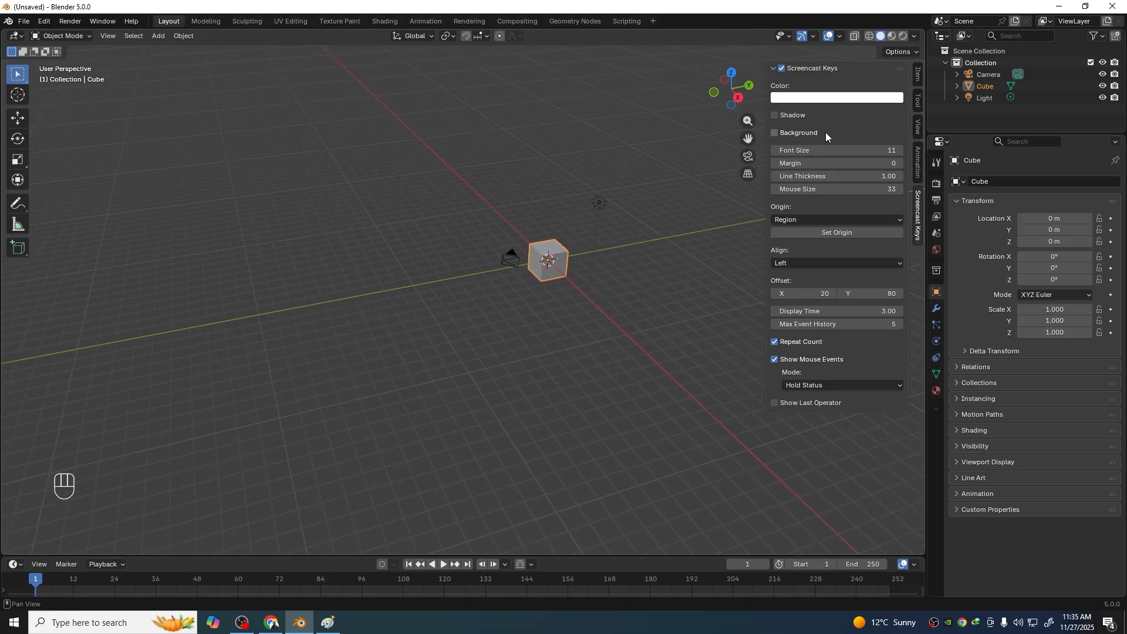
# Set the Screencast Keys color to light green and its font size to 20
pyautogui.click(826, 100)
pyautogui.moveTo(819, 137); pyautogui.dragTo(796, 152)
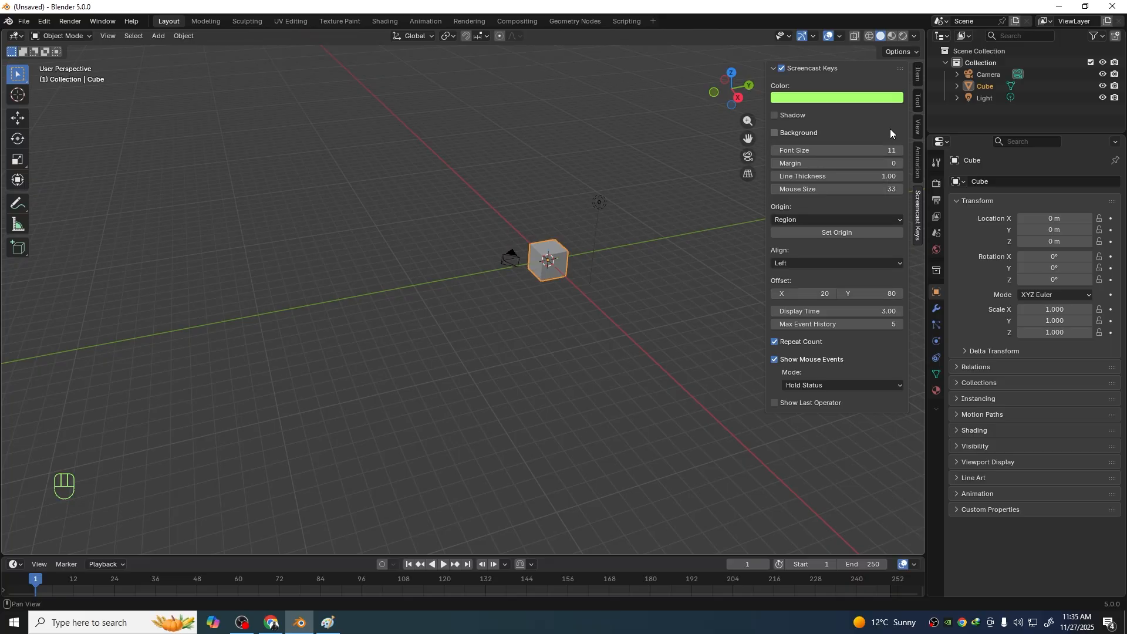
pyautogui.click(899, 150)
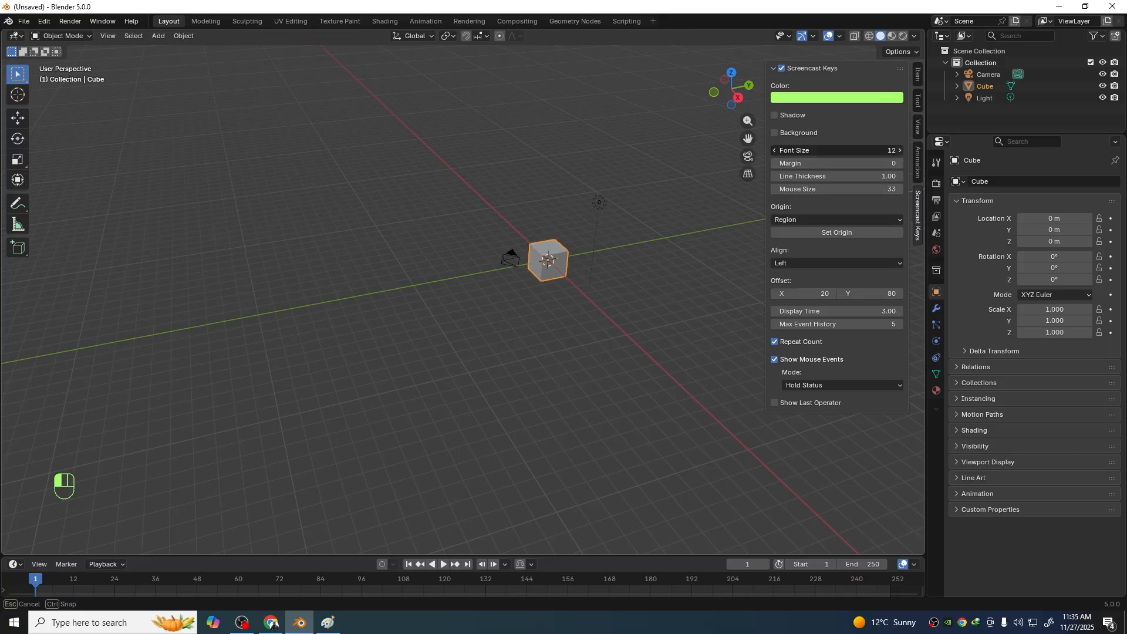
pyautogui.click(899, 151)
pyautogui.click(899, 151)
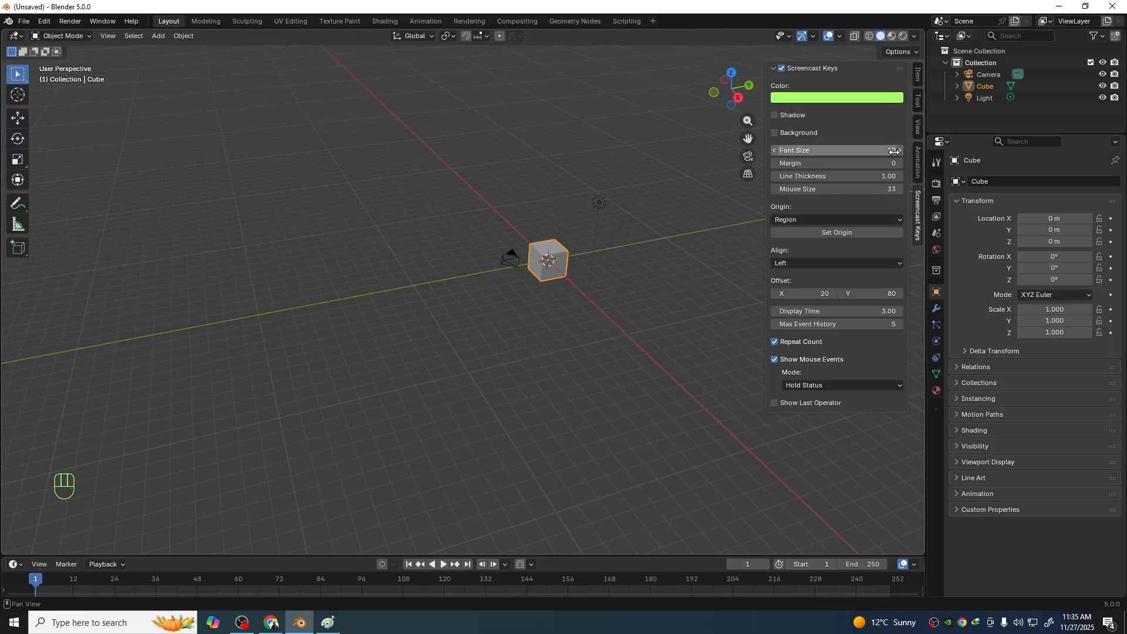
# Test the key display by navigating the viewport with the cube deselected, and hide the sidebar
pyautogui.keyDown('shift'); pyautogui.moveTo(295, 344); pyautogui.dragTo(326, 347, button='middle'); pyautogui.keyUp('shift')
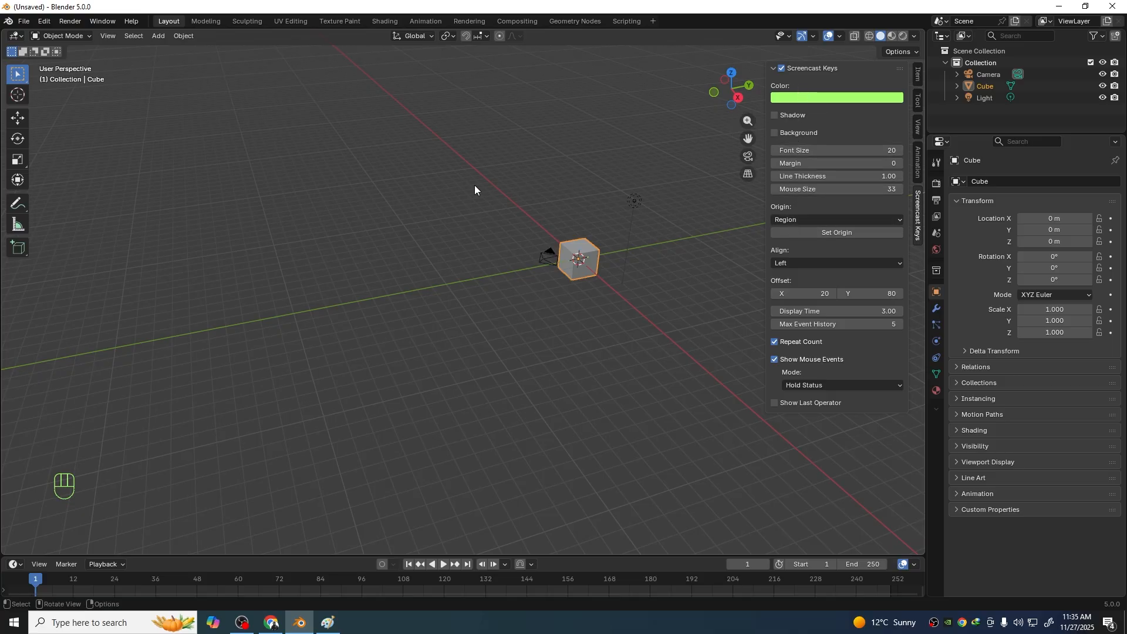
pyautogui.click(435, 269)
pyautogui.keyDown('shift'); pyautogui.moveTo(379, 342); pyautogui.dragTo(413, 327, button='middle'); pyautogui.keyUp('shift')
pyautogui.keyDown('shift'); pyautogui.hscroll(3, 456, 388); pyautogui.keyUp('shift')
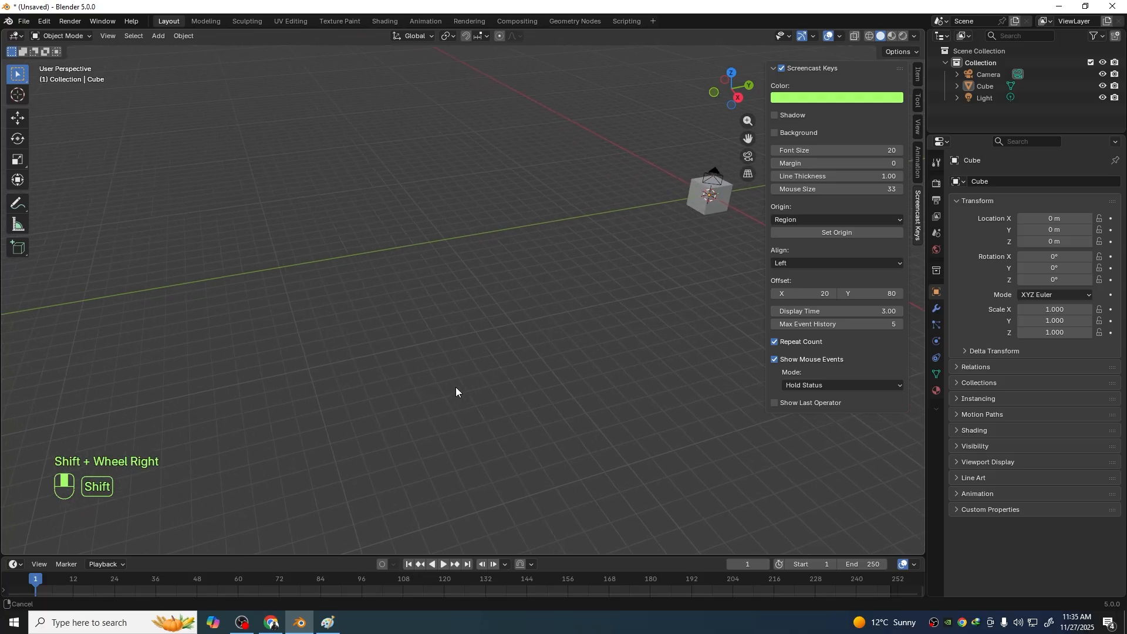
pyautogui.keyDown('shift'); pyautogui.hscroll(1, 299, 441); pyautogui.keyUp('shift')
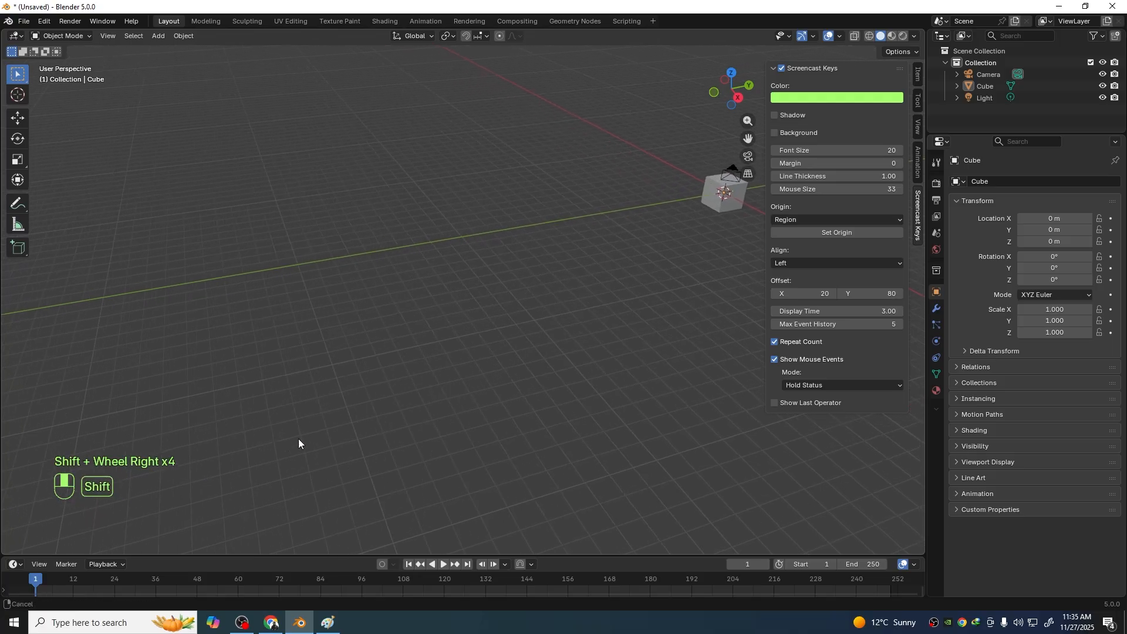
pyautogui.press('n')
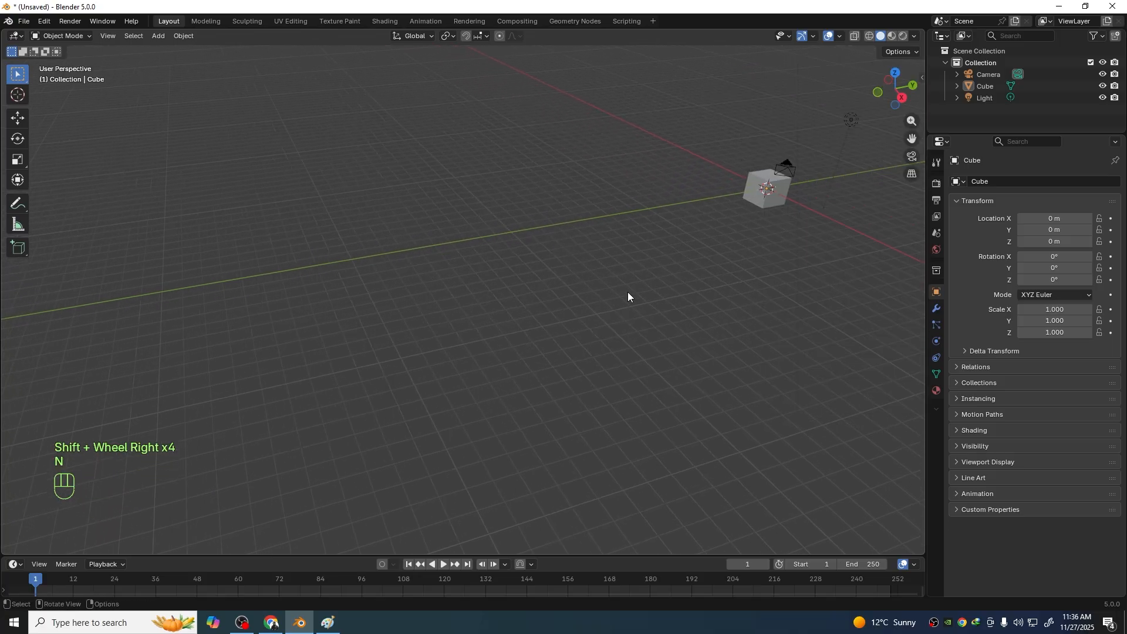
# Pan the viewport to bring the cube back near the centre and orbit around it
pyautogui.keyDown('shift'); pyautogui.moveTo(733, 302); pyautogui.dragTo(493, 297, button='middle'); pyautogui.keyUp('shift')
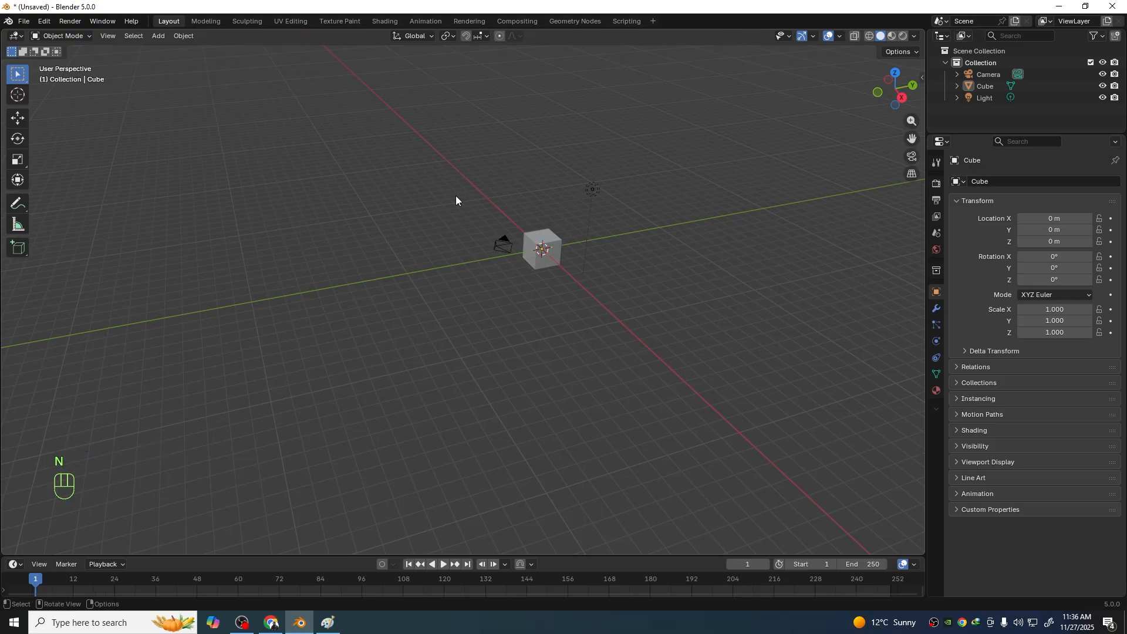
pyautogui.keyDown('shift'); pyautogui.moveTo(558, 267); pyautogui.dragTo(555, 272, button='middle'); pyautogui.keyUp('shift')
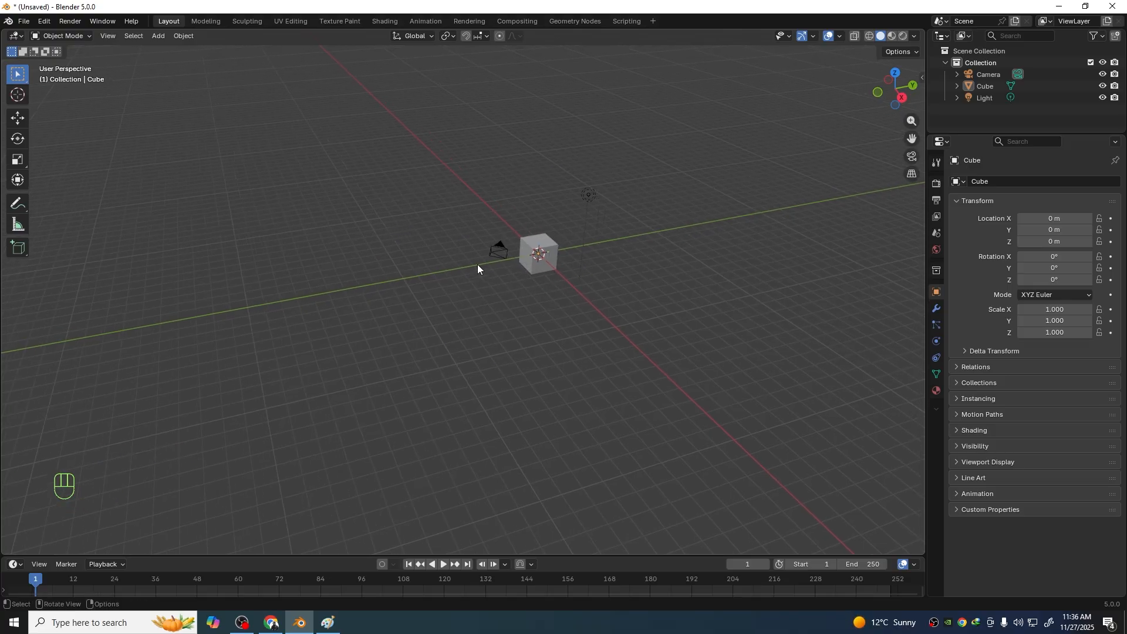
pyautogui.moveTo(667, 280); pyautogui.dragTo(643, 318, button='middle')
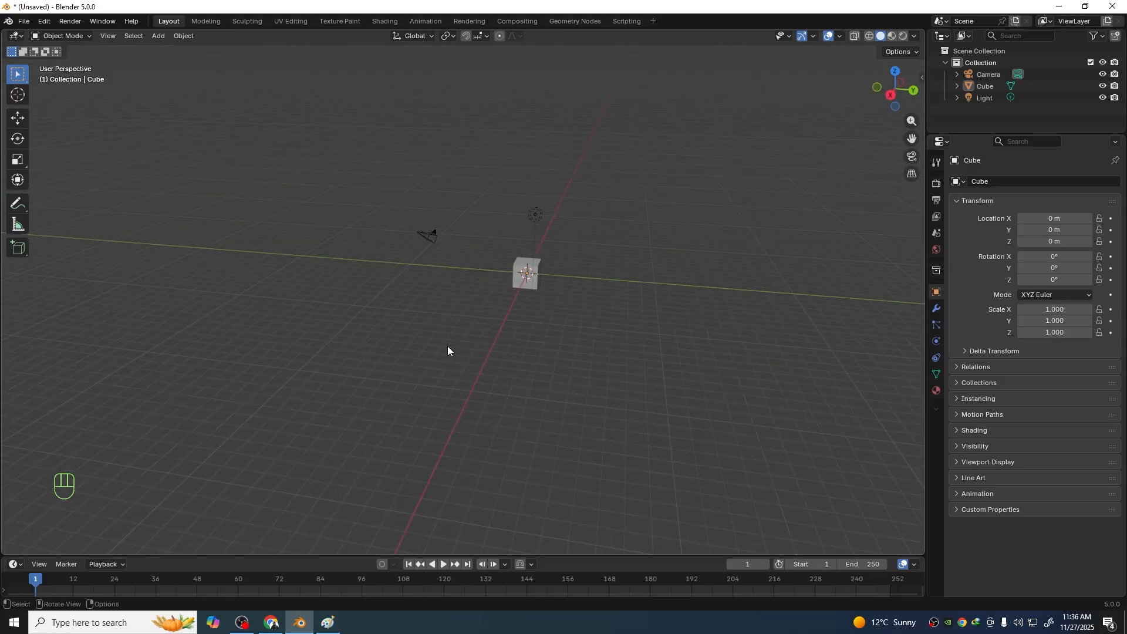
# Switch to Paint and reposition and widen its window to make room for a sketch
pyautogui.click(328, 622)
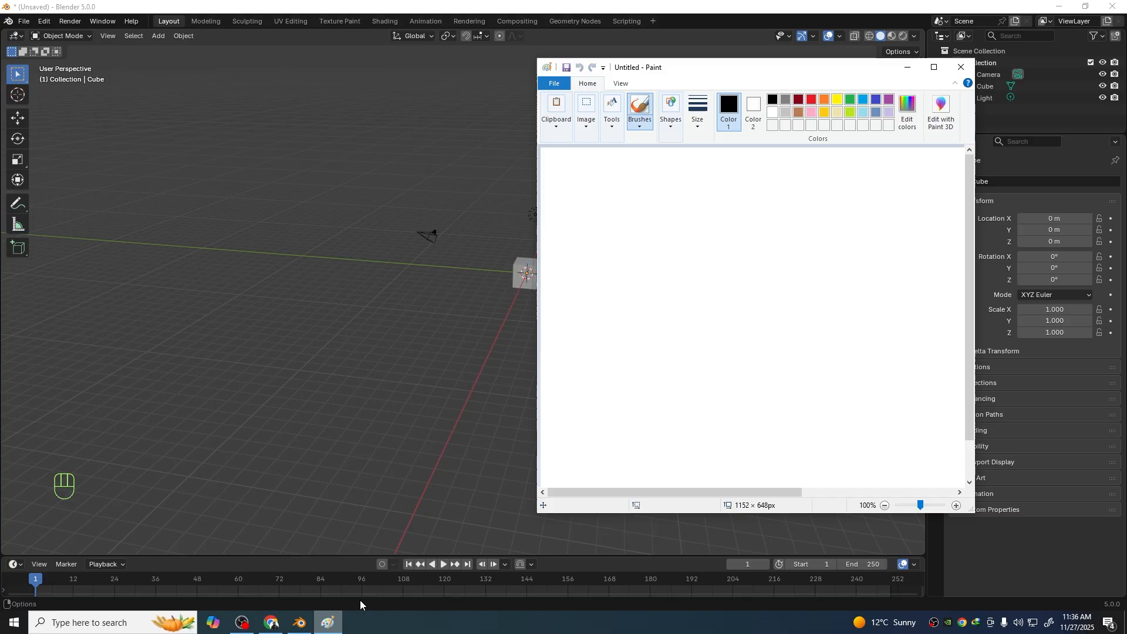
pyautogui.moveTo(658, 71); pyautogui.dragTo(390, 73)
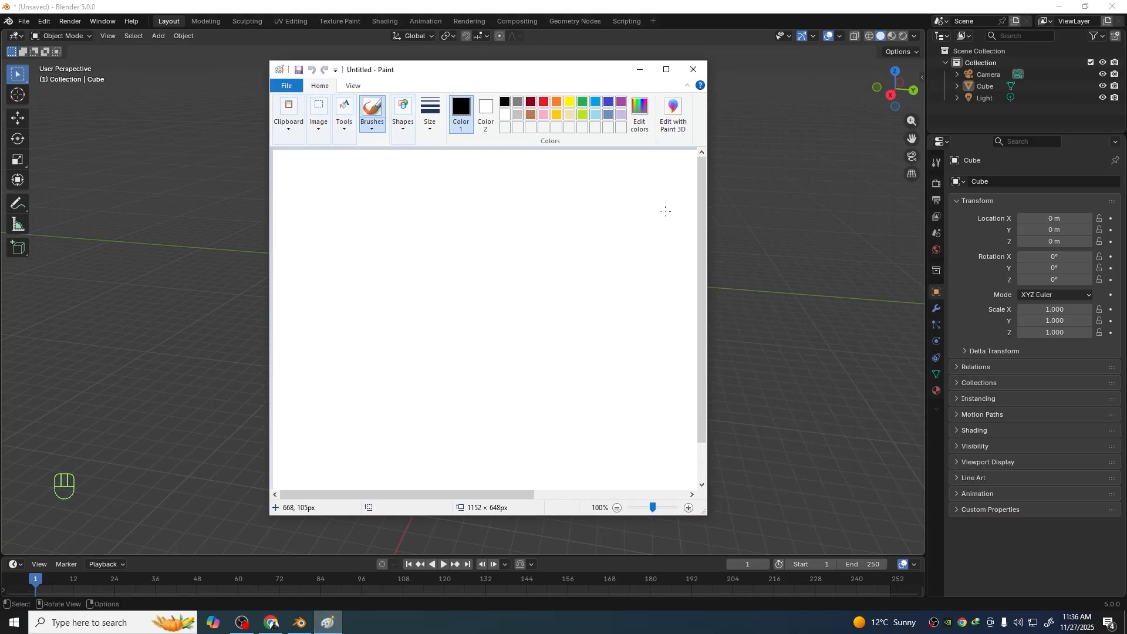
pyautogui.moveTo(708, 514); pyautogui.dragTo(865, 531)
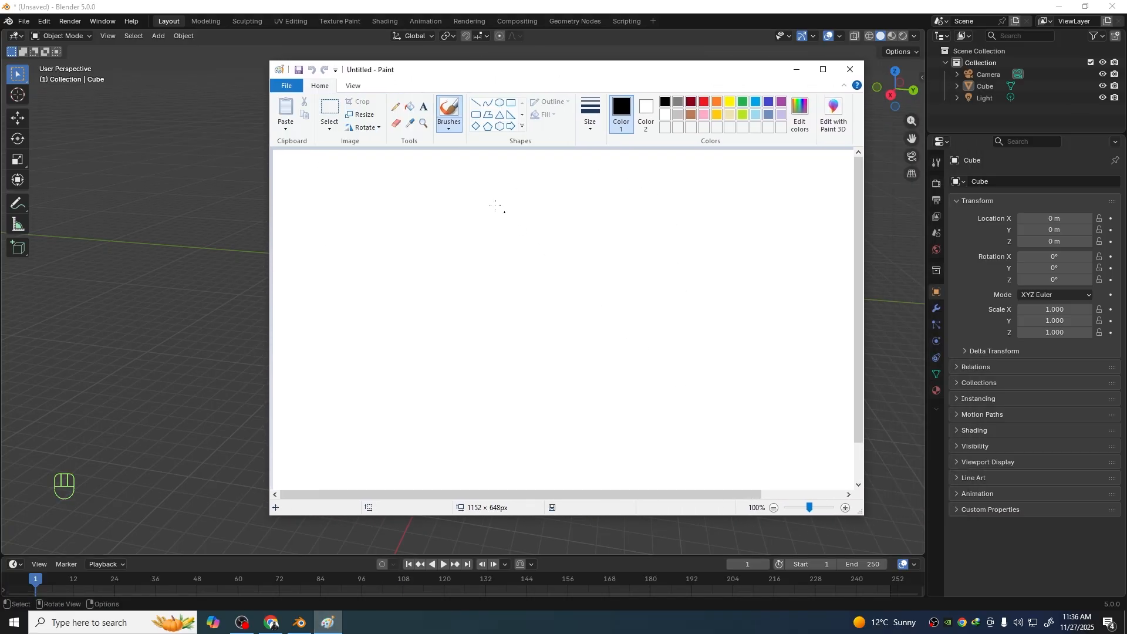
# Sketch a large frame with three arrows pointing at its left side, and handwrite "Pan" beside the first arrow
pyautogui.moveTo(383, 185); pyautogui.dragTo(386, 374)
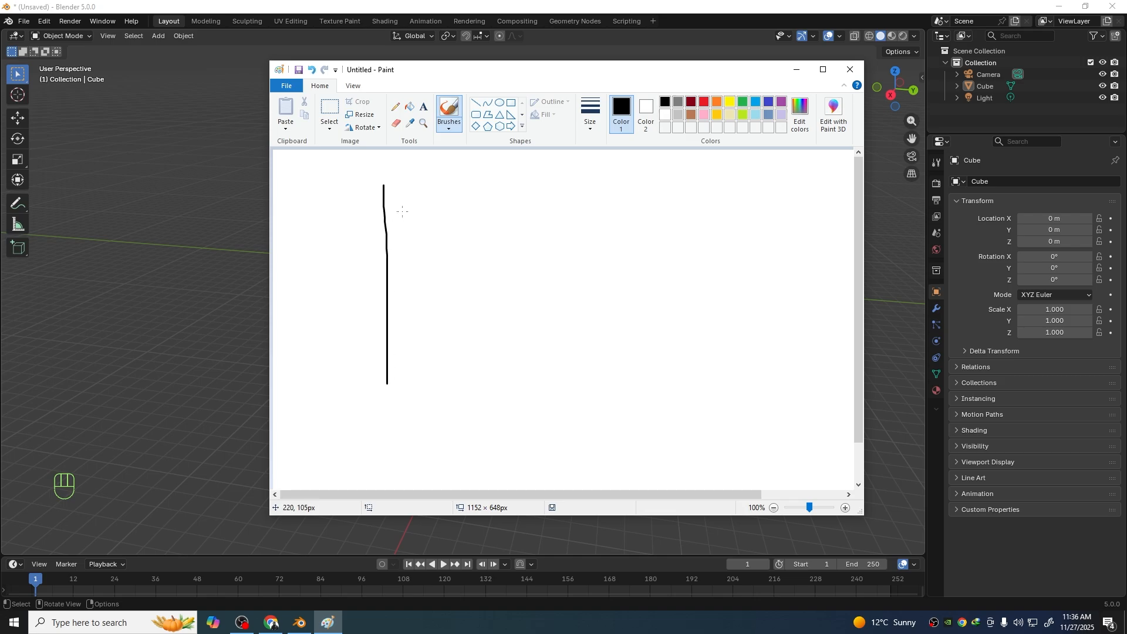
pyautogui.moveTo(380, 186)
pyautogui.mouseDown()
pyautogui.moveTo(628, 182)
pyautogui.moveTo(723, 299)
pyautogui.moveTo(726, 389)
pyautogui.moveTo(401, 393)
pyautogui.mouseUp()
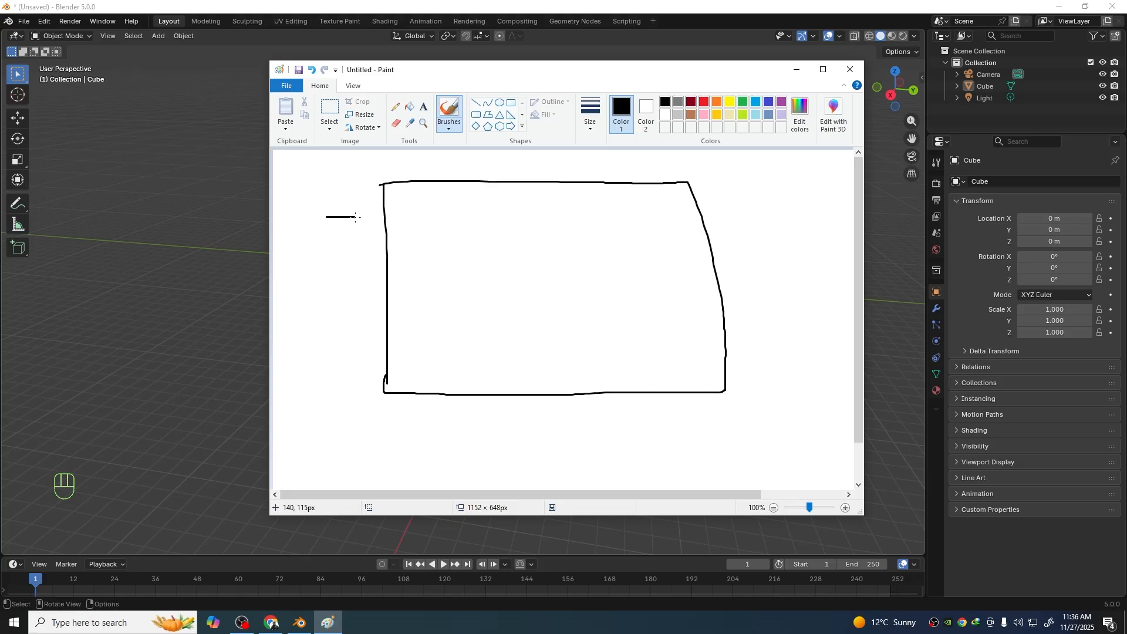
pyautogui.moveTo(351, 210); pyautogui.dragTo(350, 232)
pyautogui.moveTo(312, 270); pyautogui.dragTo(330, 270)
pyautogui.moveTo(398, 212); pyautogui.dragTo(399, 233)
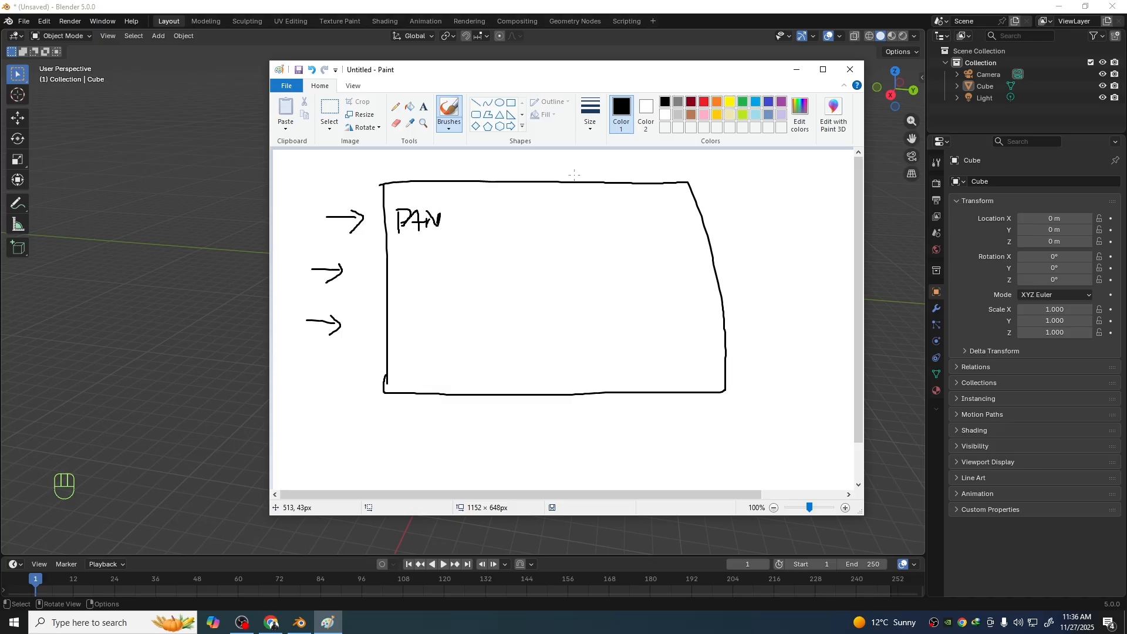
# Return to Blender and practise panning the view sideways and orbiting around the cube
pyautogui.hotkey('alt', 'Tab')
pyautogui.moveTo(647, 248)
pyautogui.keyDown('shift'); pyautogui.mouseDown(button='middle')
pyautogui.moveTo(721, 241)
pyautogui.moveTo(623, 249)
pyautogui.moveTo(712, 265)
pyautogui.mouseUp(button='middle'); pyautogui.keyUp('shift')
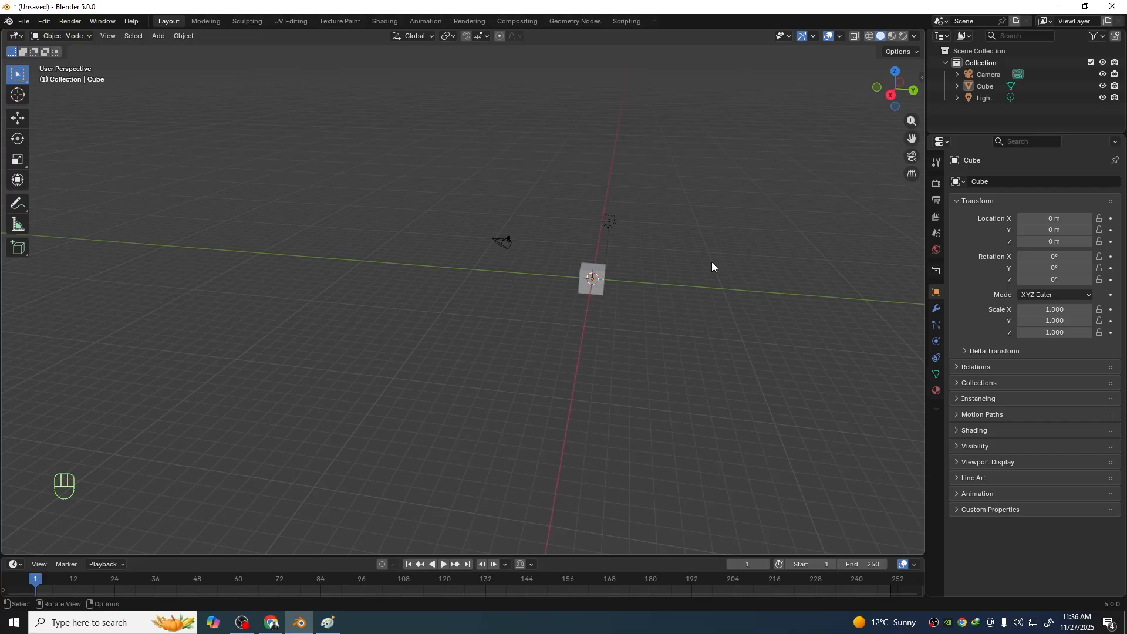
pyautogui.keyDown('shift'); pyautogui.moveTo(711, 262); pyautogui.dragTo(636, 273, button='middle'); pyautogui.keyUp('shift')
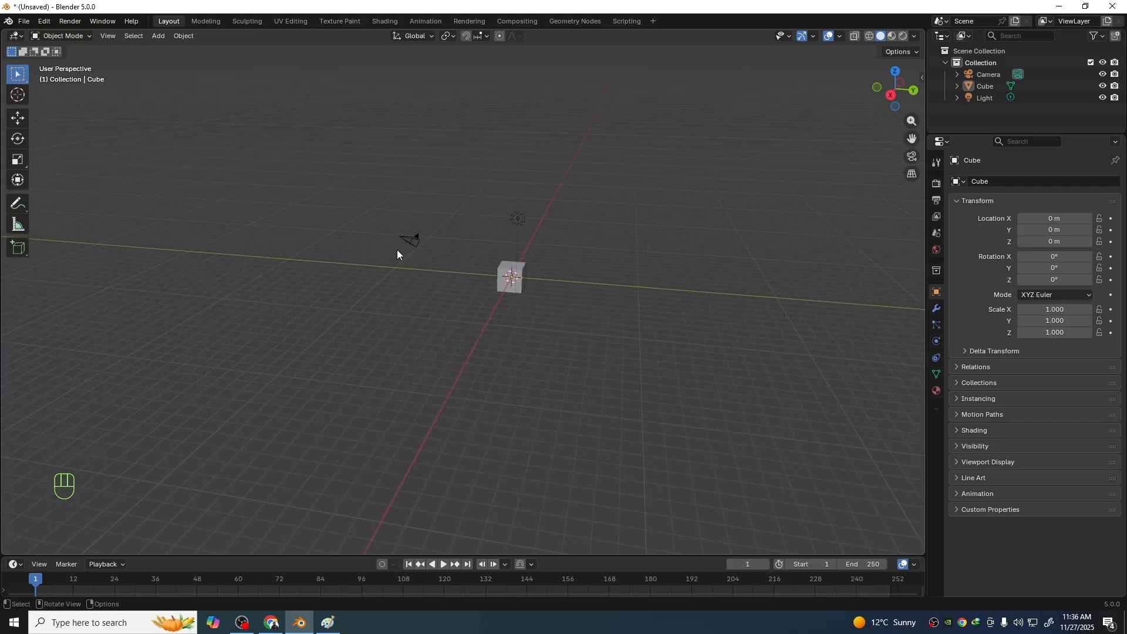
pyautogui.moveTo(213, 301); pyautogui.dragTo(513, 335, button='middle')
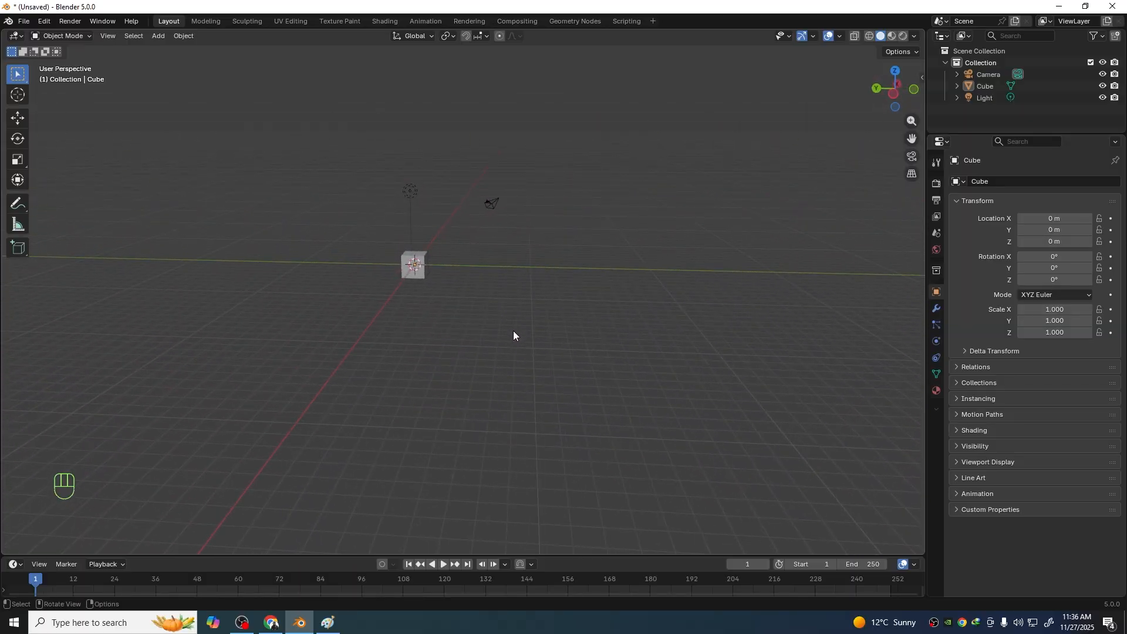
# Box-select the cube, camera and light together, and clear the selection
pyautogui.moveTo(350, 150); pyautogui.dragTo(541, 324)
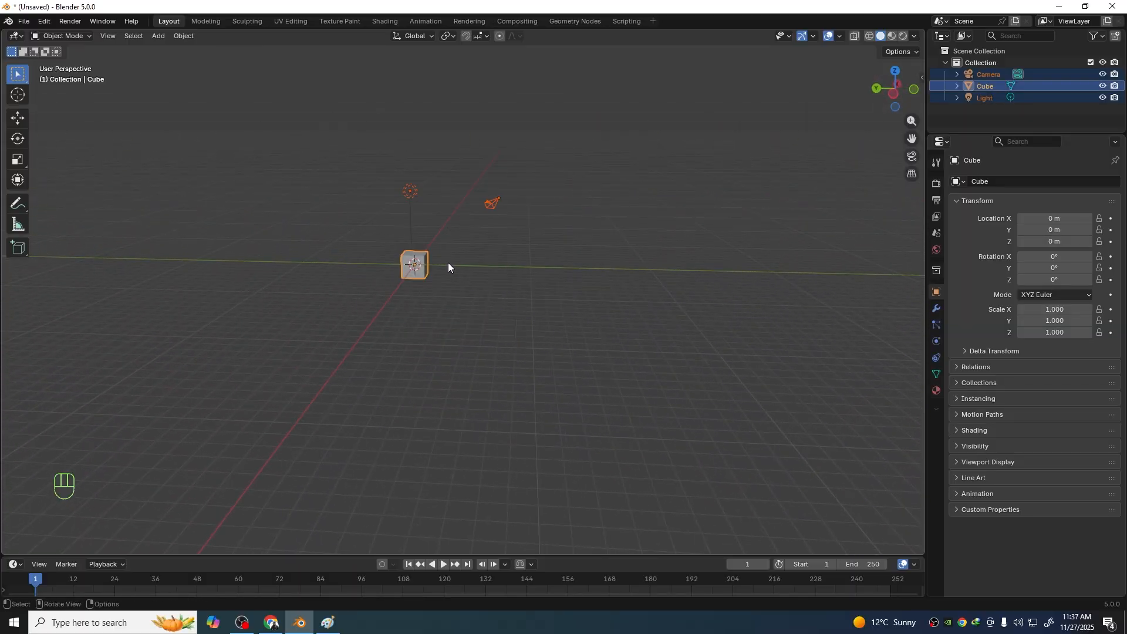
pyautogui.keyDown('shift'); pyautogui.moveTo(487, 272); pyautogui.dragTo(488, 295, button='middle'); pyautogui.keyUp('shift')
pyautogui.scroll(2, 487, 295)
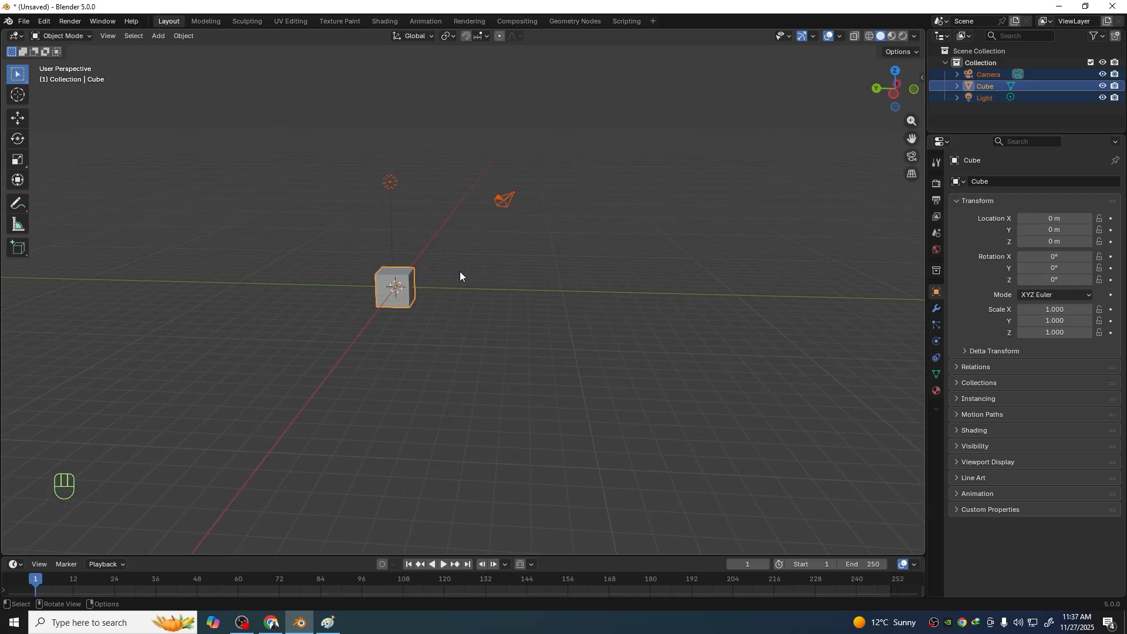
pyautogui.click(562, 324)
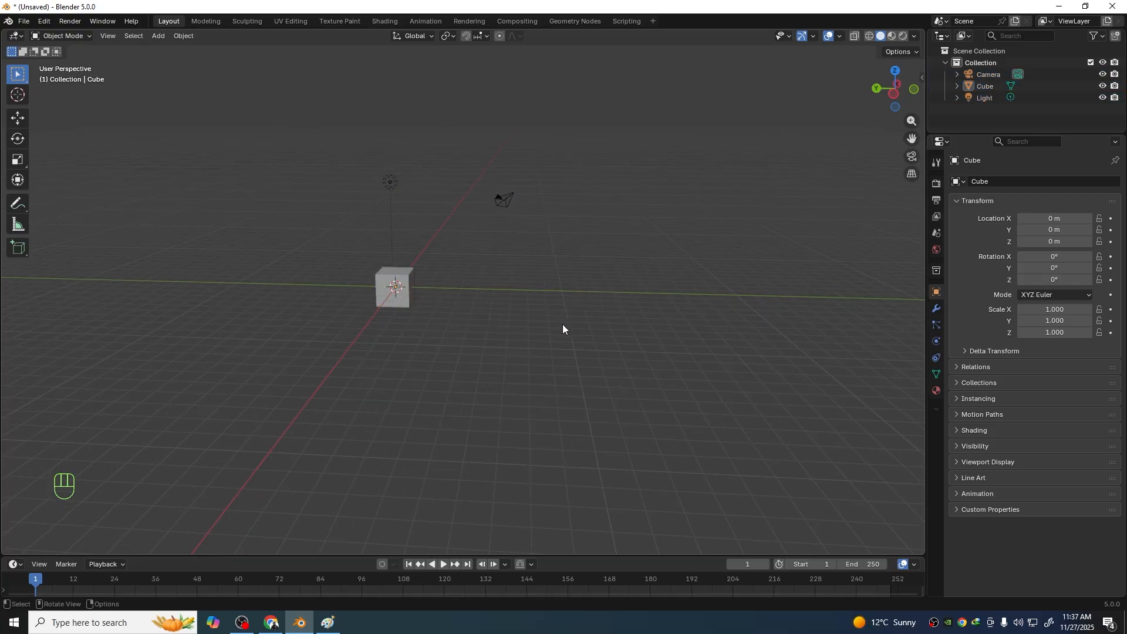
# Practise alternating between panning and orbiting the view with nothing selected
pyautogui.keyDown('shift'); pyautogui.moveTo(674, 379); pyautogui.dragTo(594, 357, button='middle'); pyautogui.keyUp('shift')
pyautogui.moveTo(610, 360); pyautogui.dragTo(586, 362, button='middle')
pyautogui.keyDown('shift'); pyautogui.moveTo(431, 347); pyautogui.dragTo(537, 351, button='middle'); pyautogui.keyUp('shift')
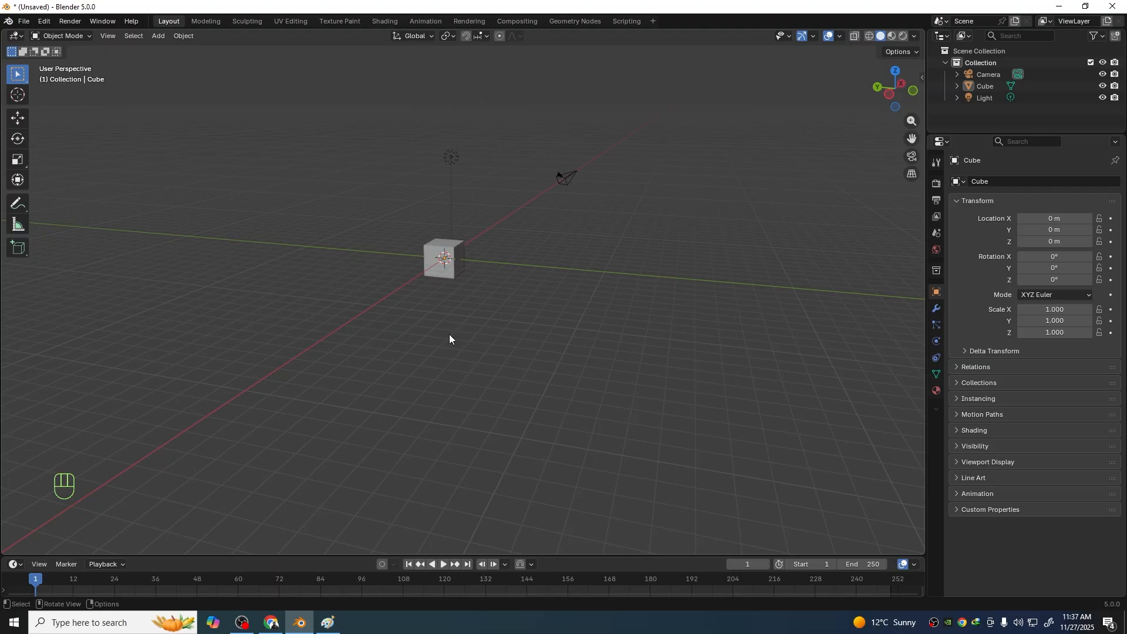
pyautogui.moveTo(449, 338); pyautogui.dragTo(374, 335, button='middle')
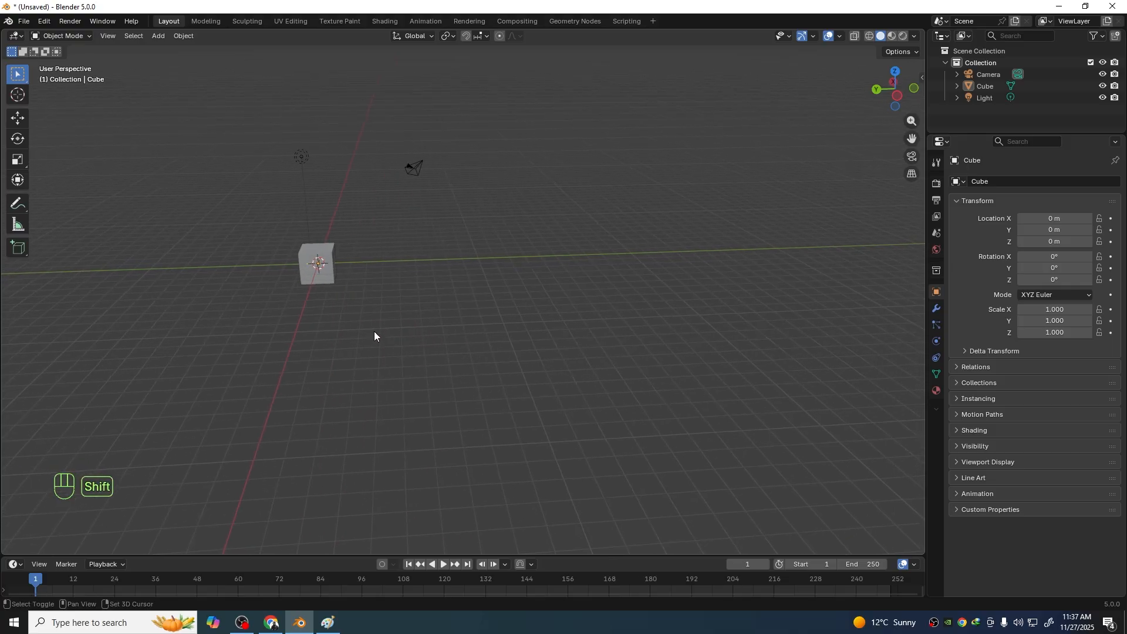
# Place the 3D cursor near the Y axis at about X -3 m, Y -30.6 m, Z 0.3 m and add a cube mesh there
pyautogui.click(308, 252)
pyautogui.keyDown('shift'); pyautogui.moveTo(445, 309); pyautogui.dragTo(294, 322, button='middle'); pyautogui.keyUp('shift')
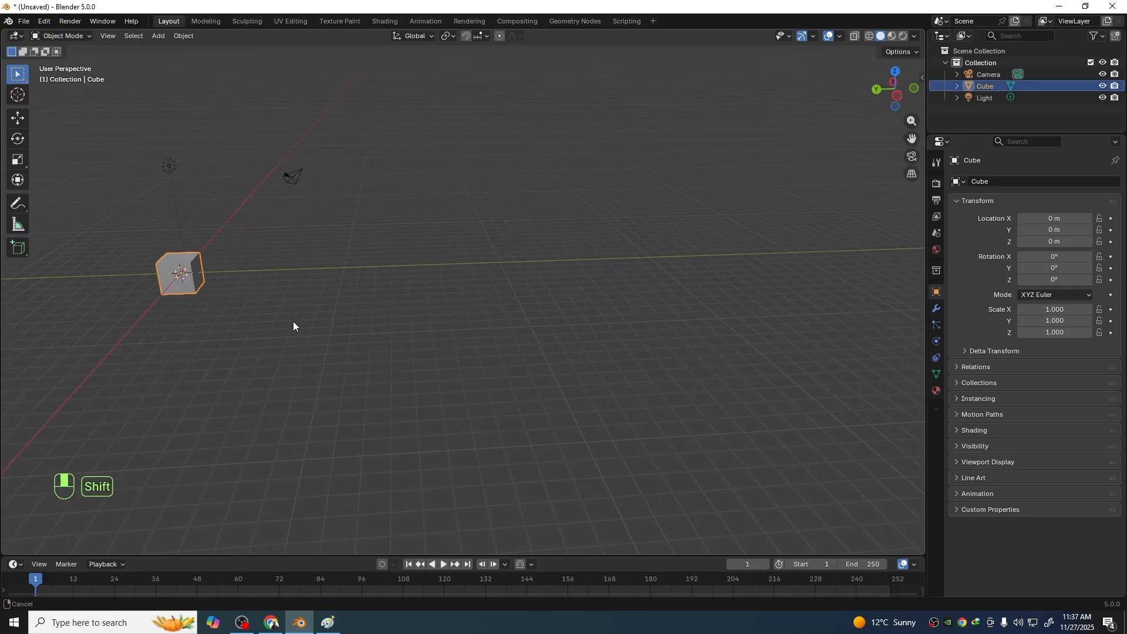
pyautogui.hotkey('shift', 'a')
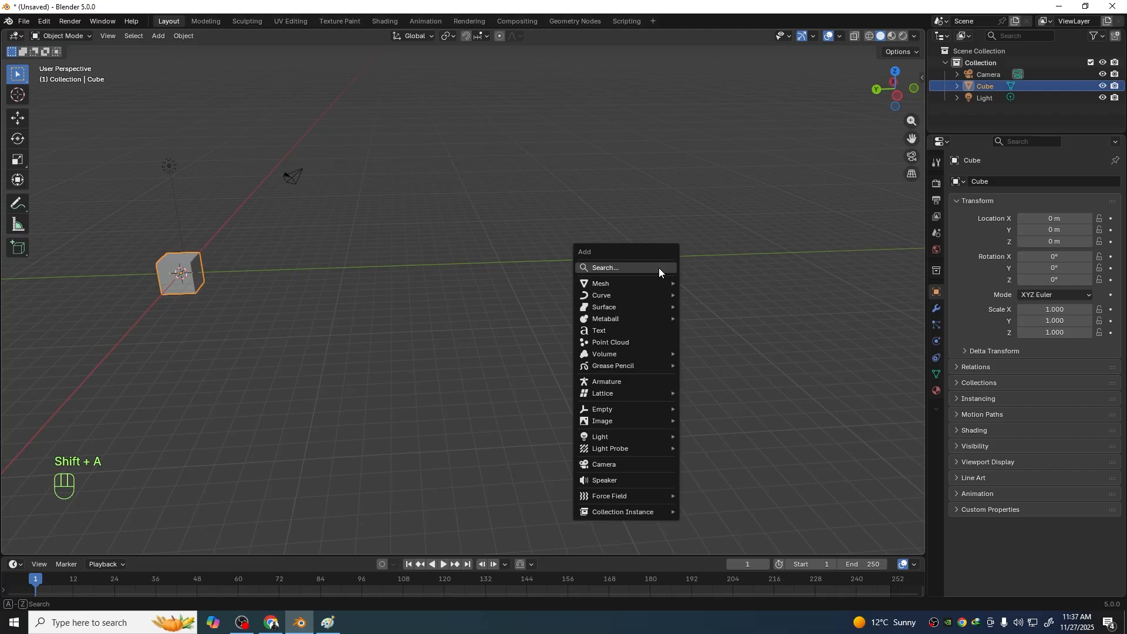
pyautogui.keyDown('shift'); pyautogui.rightClick(677, 267); pyautogui.keyUp('shift')
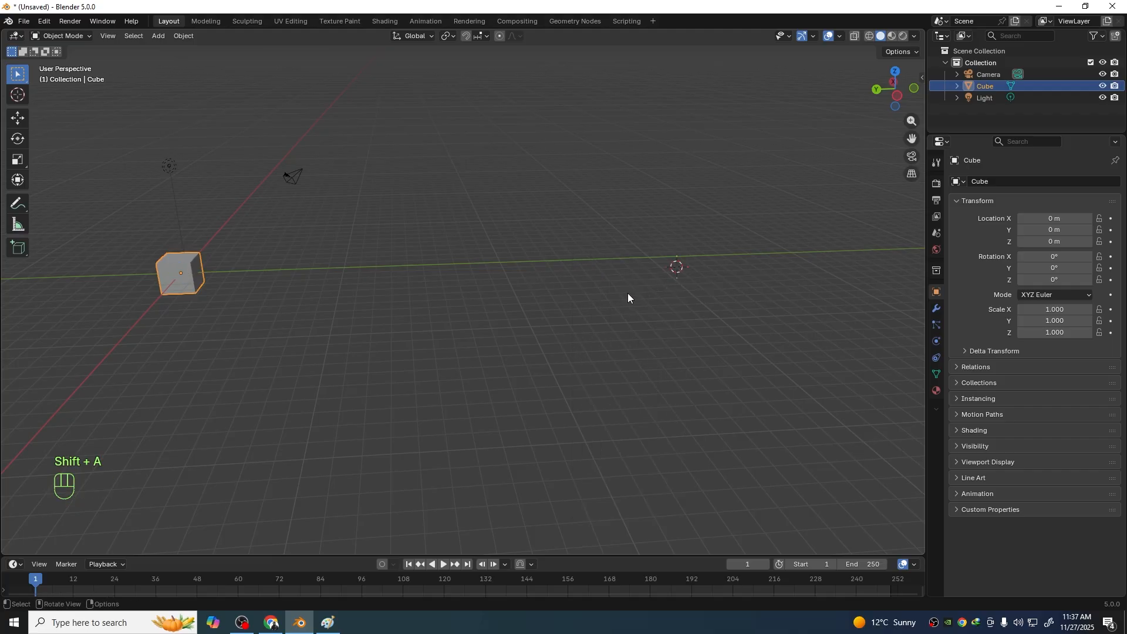
pyautogui.hotkey('shift', 'a')
pyautogui.moveTo(626, 320)
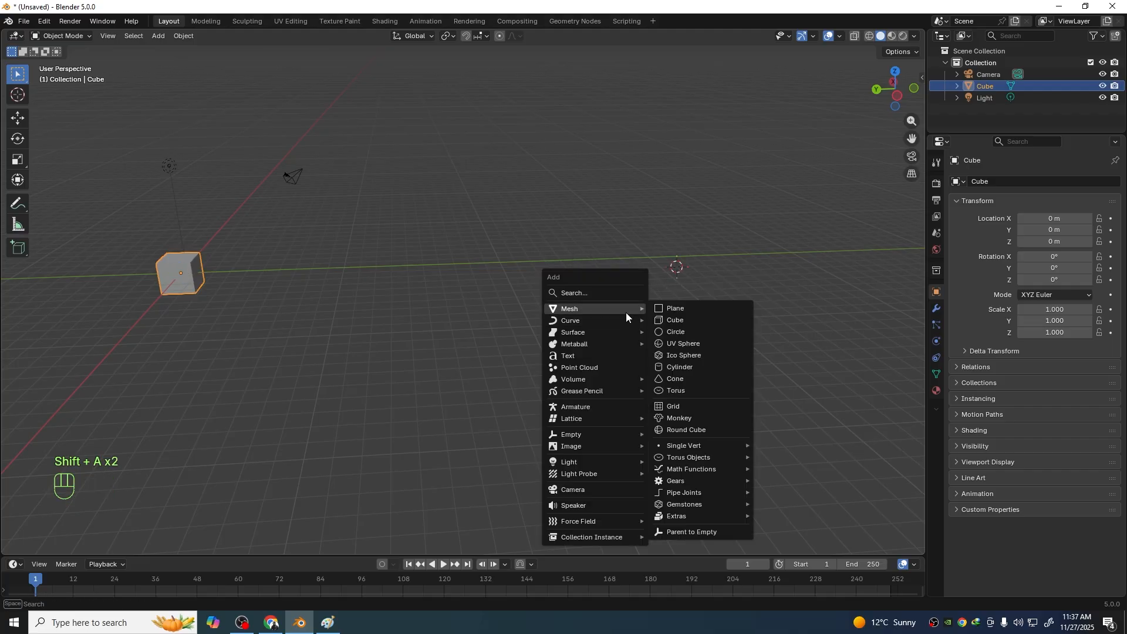
pyautogui.click(668, 318)
# Pan and orbit between the original cube and the newly added one to inspect both from different angles
pyautogui.keyDown('shift'); pyautogui.moveTo(668, 319); pyautogui.dragTo(81, 252, button='middle'); pyautogui.keyUp('shift')
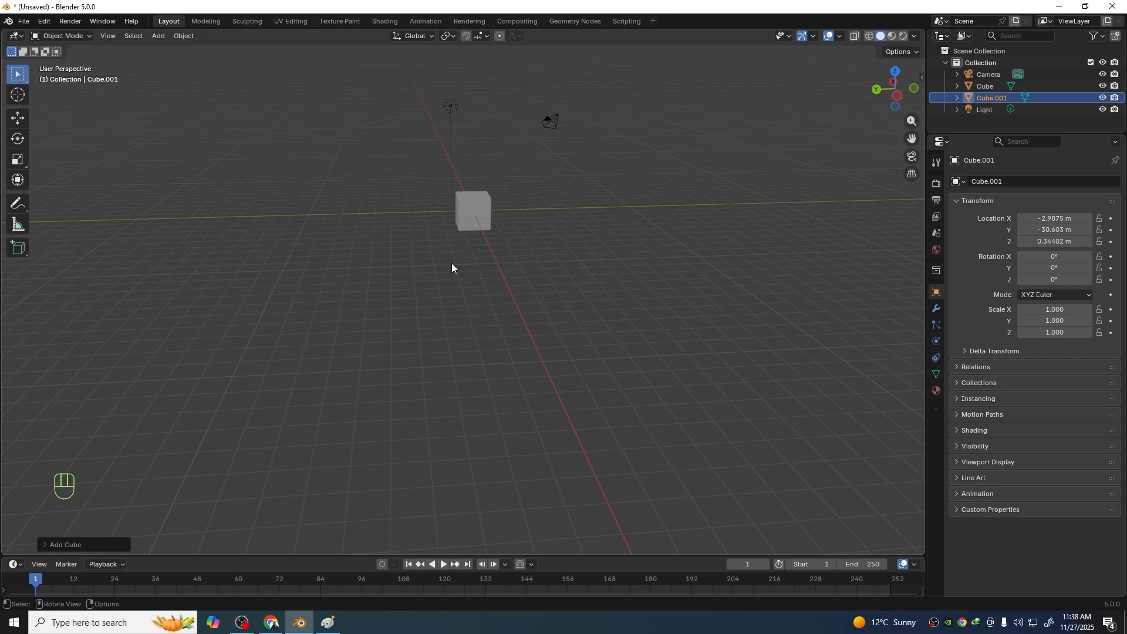
pyautogui.moveTo(452, 267); pyautogui.dragTo(402, 263, button='middle')
pyautogui.keyDown('shift'); pyautogui.hscroll(7, 456, 263); pyautogui.keyUp('shift')
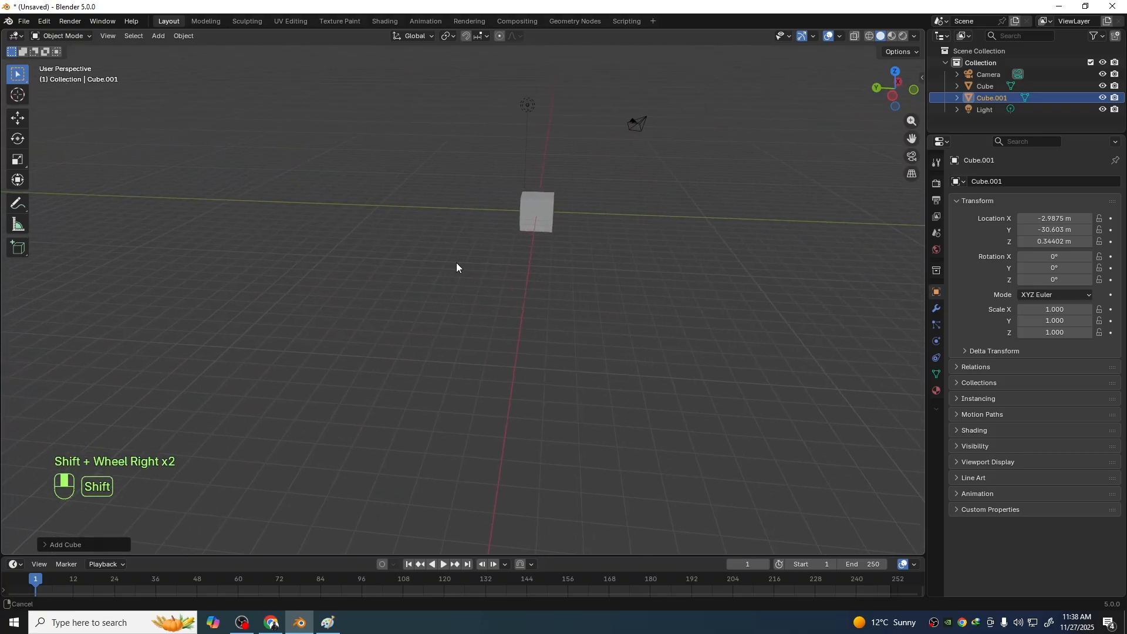
pyautogui.keyDown('shift'); pyautogui.hscroll(1, 469, 262); pyautogui.keyUp('shift')
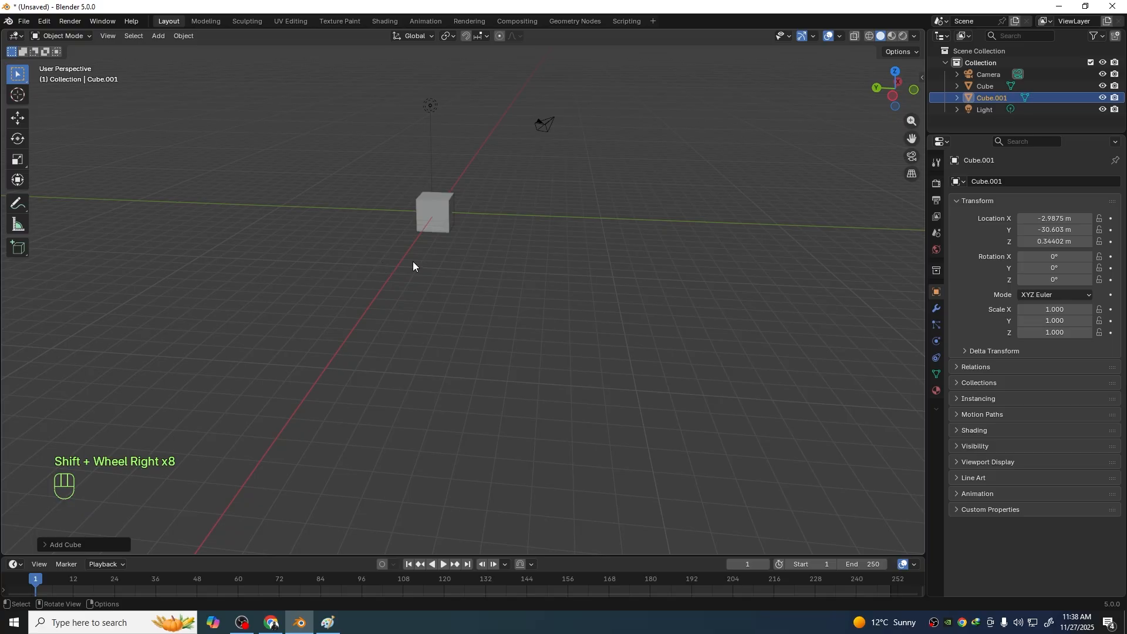
pyautogui.press('shift')
pyautogui.keyDown('shift'); pyautogui.moveTo(392, 266); pyautogui.dragTo(222, 266, button='middle'); pyautogui.keyUp('shift')
pyautogui.keyDown('shift'); pyautogui.moveTo(803, 297); pyautogui.dragTo(388, 293, button='middle'); pyautogui.keyUp('shift')
pyautogui.keyDown('shift'); pyautogui.moveTo(621, 297); pyautogui.dragTo(538, 298, button='middle'); pyautogui.keyUp('shift')
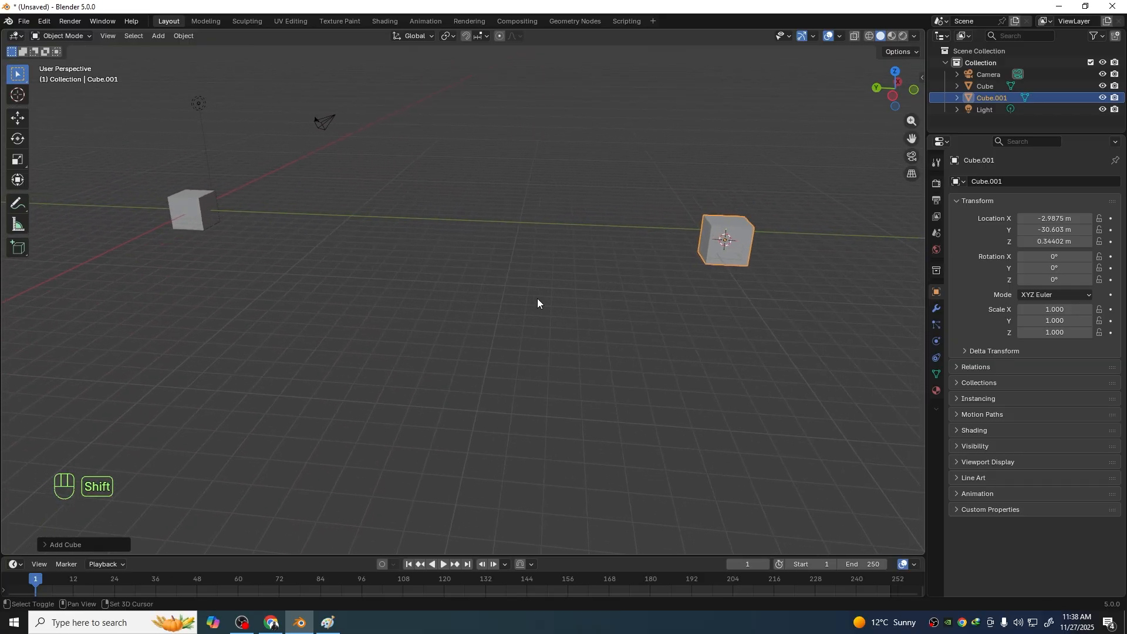
pyautogui.scroll(-3, 537, 298)
pyautogui.moveTo(356, 306); pyautogui.dragTo(499, 284, button='middle')
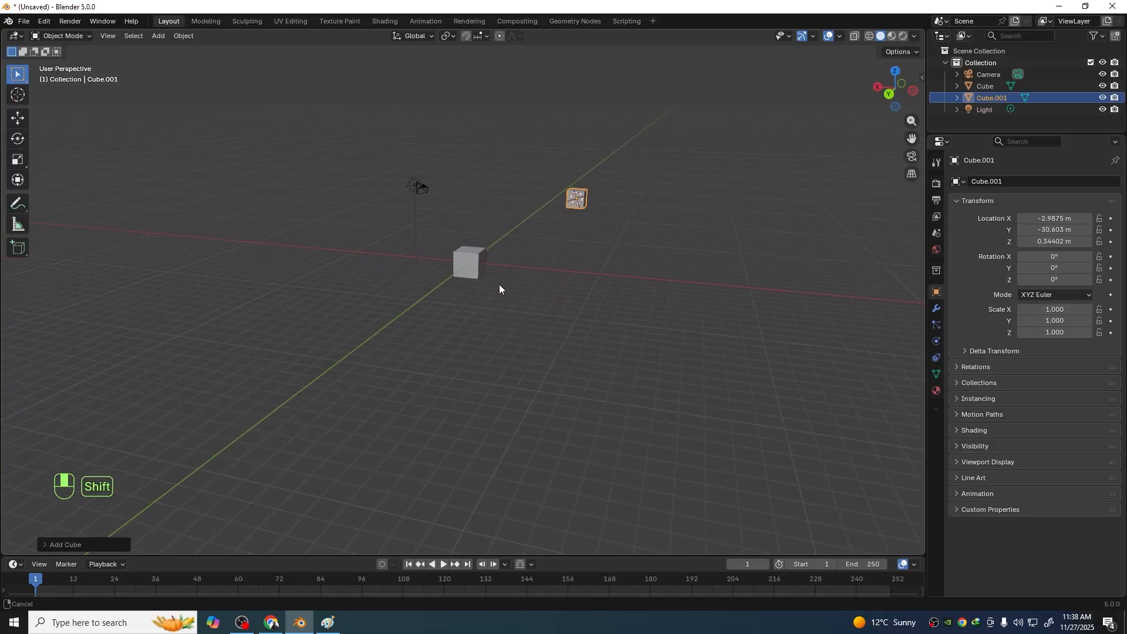
# Zoom in and out repeatedly on the original cube to practise viewport zooming
pyautogui.scroll(5, 457, 321)
pyautogui.scroll(2, 457, 322)
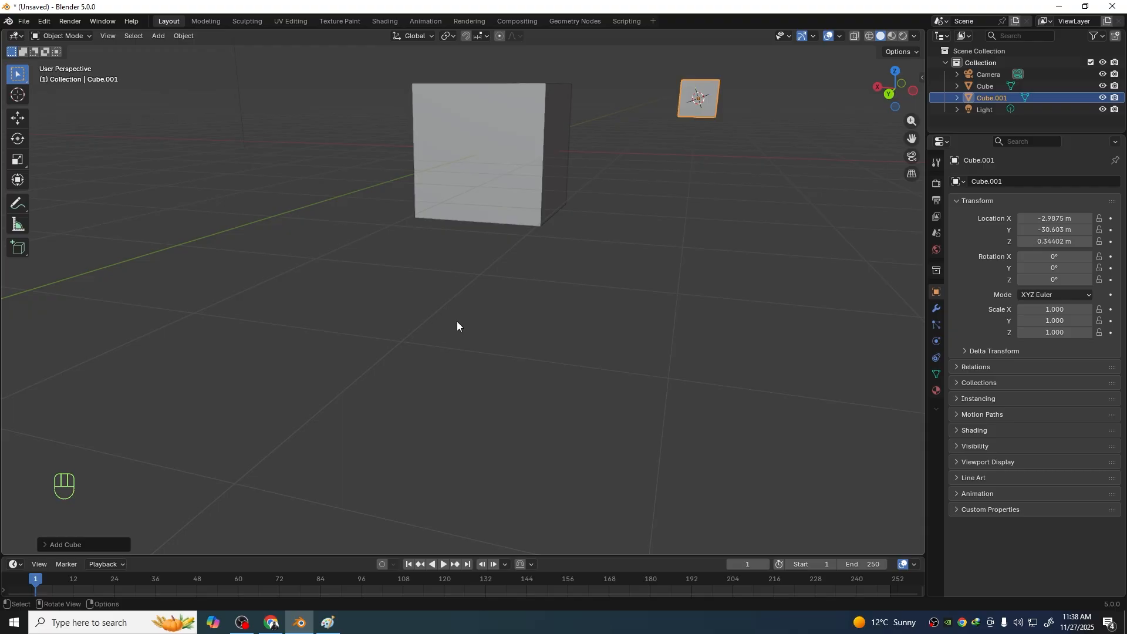
pyautogui.scroll(2, 469, 300)
pyautogui.keyDown('shift'); pyautogui.moveTo(483, 279); pyautogui.dragTo(452, 359, button='middle'); pyautogui.keyUp('shift')
pyautogui.scroll(-5, 450, 352)
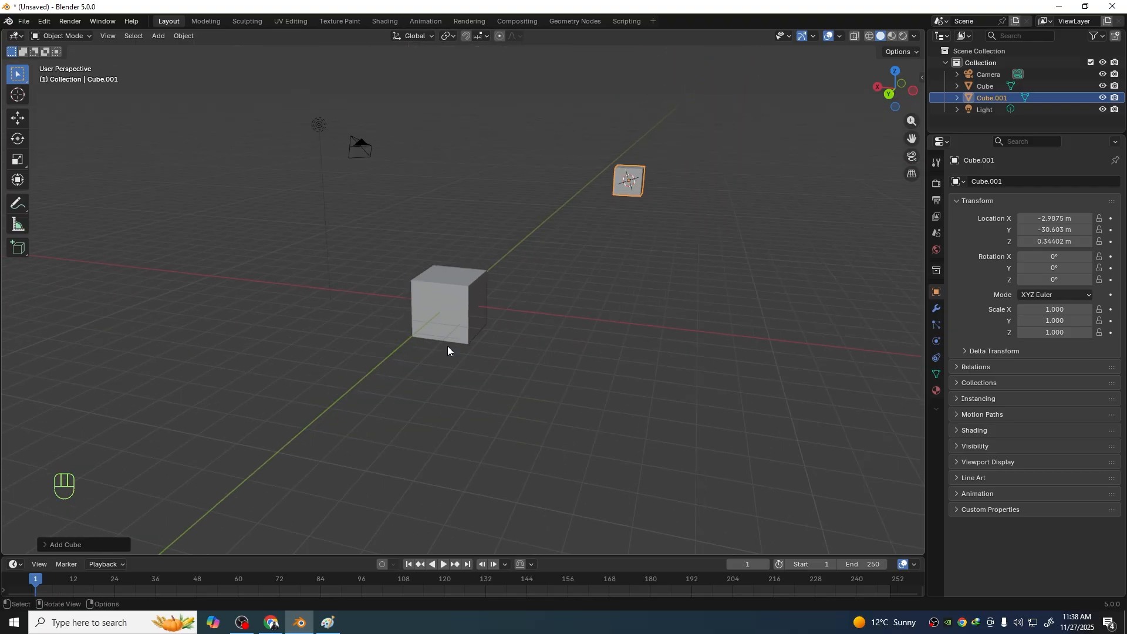
pyautogui.scroll(5, 448, 346)
pyautogui.scroll(-5, 447, 347)
pyautogui.scroll(5, 447, 347)
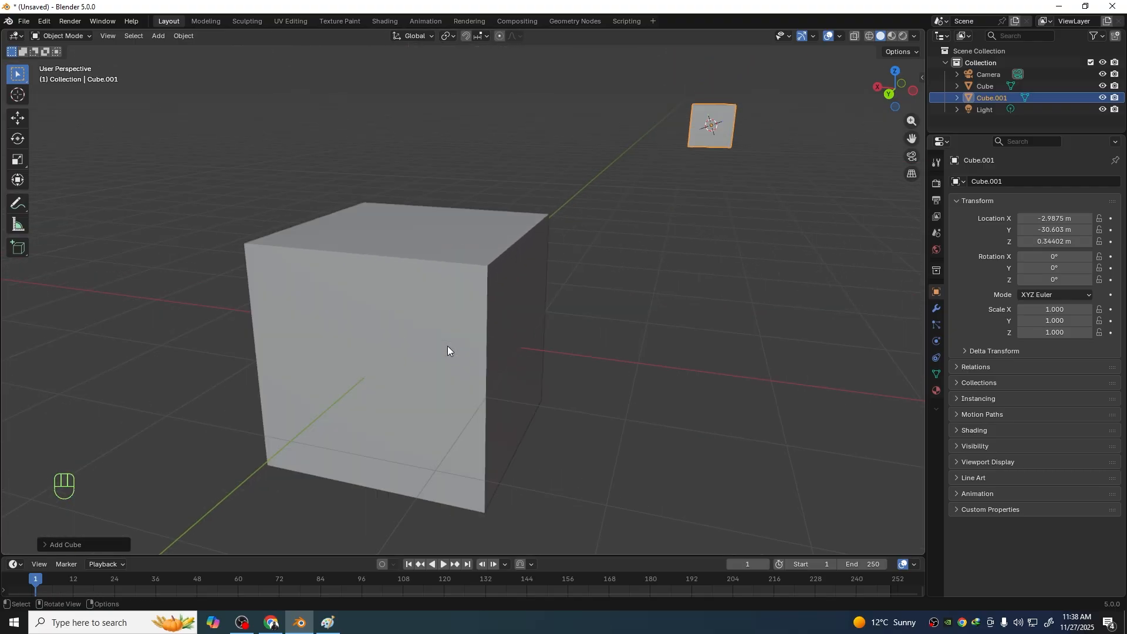
pyautogui.scroll(-6, 447, 346)
pyautogui.scroll(-5, 449, 348)
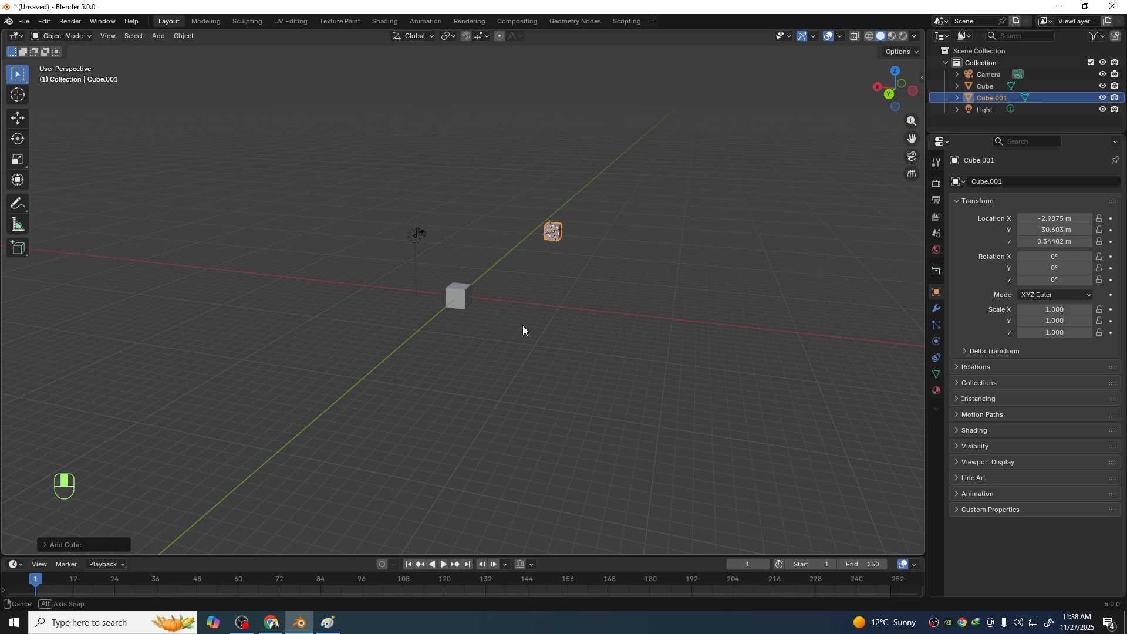
pyautogui.scroll(4, 522, 326)
# Switch to Paint, handwrite "Orbit" and "Zoom in" beside the remaining arrows, and draw a vertical divider next to the list
pyautogui.click(340, 622)
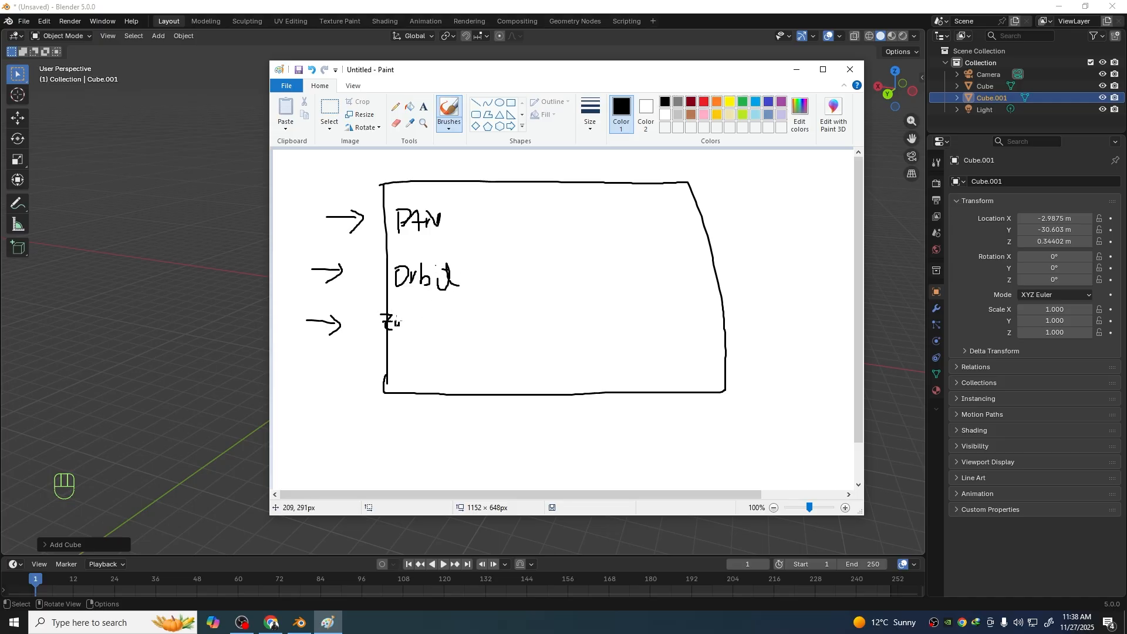
pyautogui.moveTo(413, 326); pyautogui.dragTo(425, 326)
pyautogui.moveTo(489, 211); pyautogui.dragTo(484, 363)
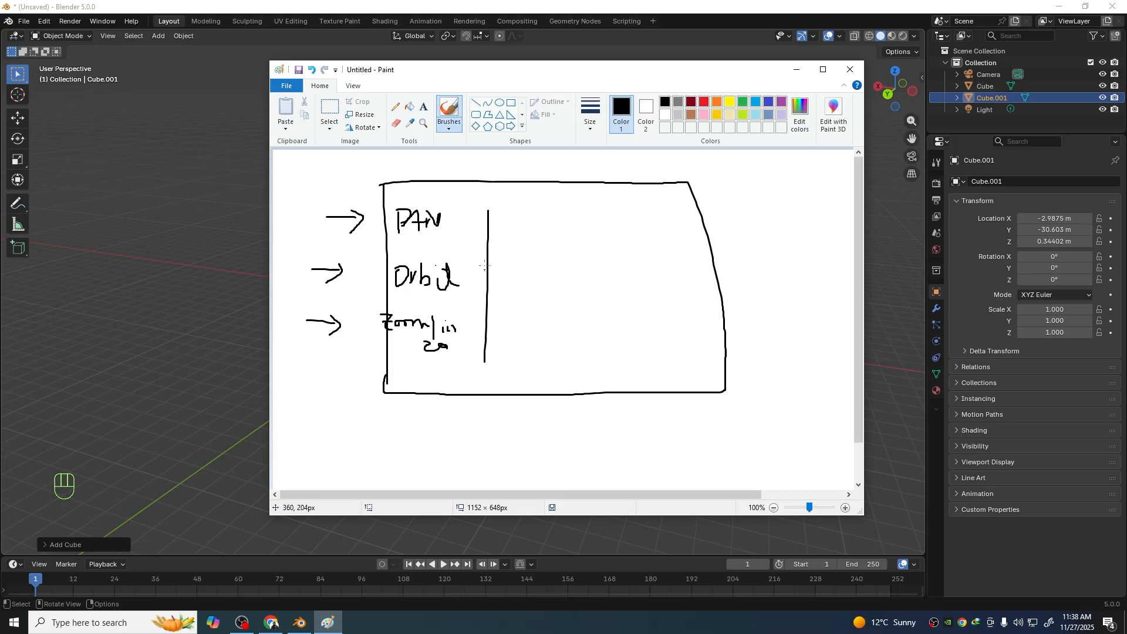
# Sketch five ovals inside the frame beyond the divider, and minimize the Paint window
pyautogui.moveTo(536, 226)
pyautogui.mouseDown()
pyautogui.moveTo(543, 261)
pyautogui.moveTo(551, 221)
pyautogui.mouseUp()
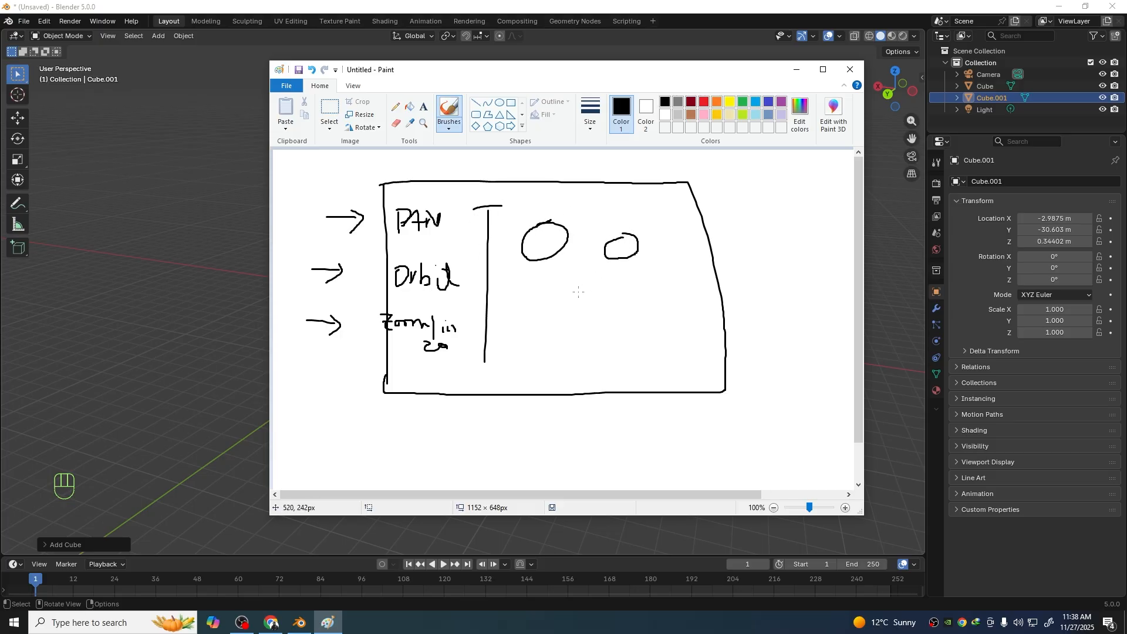
pyautogui.moveTo(552, 292); pyautogui.dragTo(558, 292)
pyautogui.moveTo(627, 308)
pyautogui.mouseDown()
pyautogui.moveTo(609, 338)
pyautogui.moveTo(627, 310)
pyautogui.mouseUp()
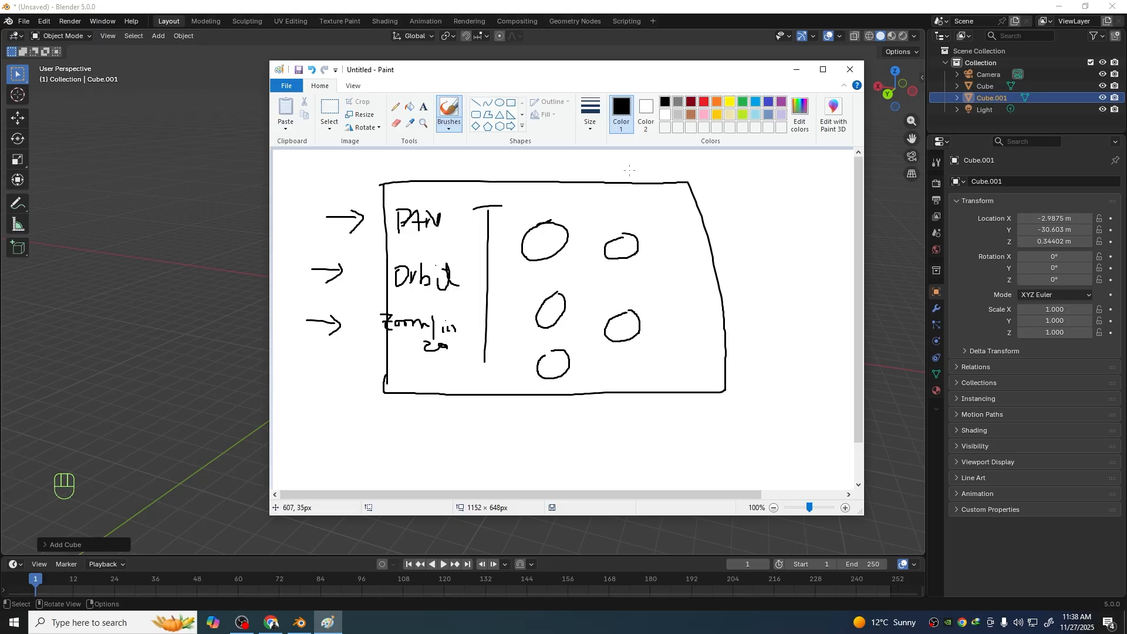
pyautogui.click(797, 69)
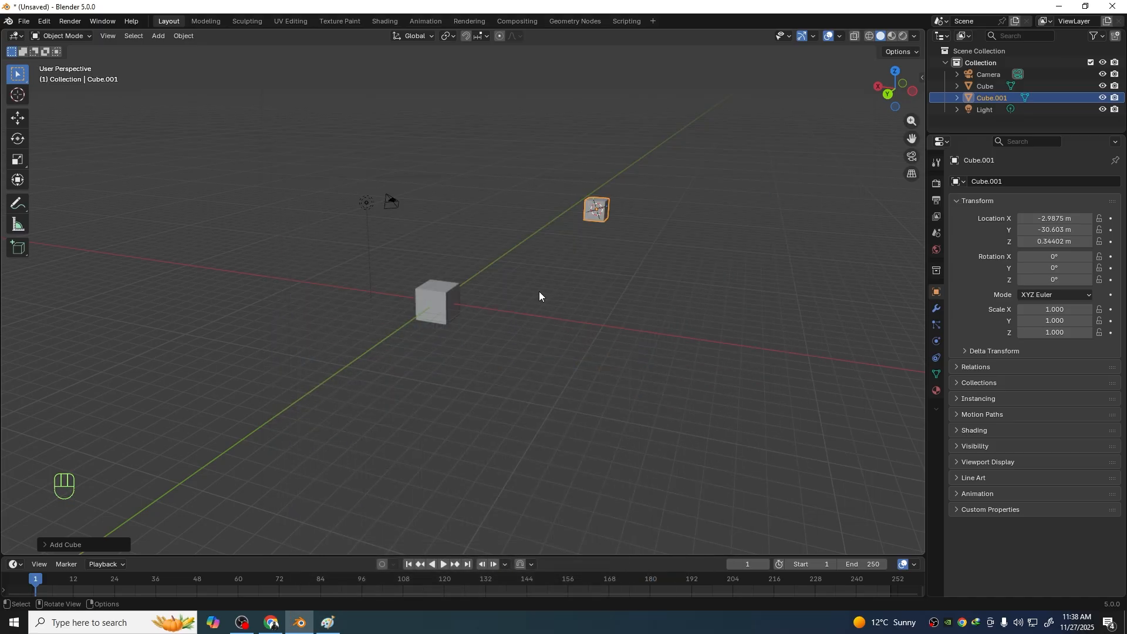
# Select the original cube and practise orbiting, zooming and panning around it
pyautogui.click(478, 304)
pyautogui.moveTo(586, 362); pyautogui.dragTo(513, 350, button='middle')
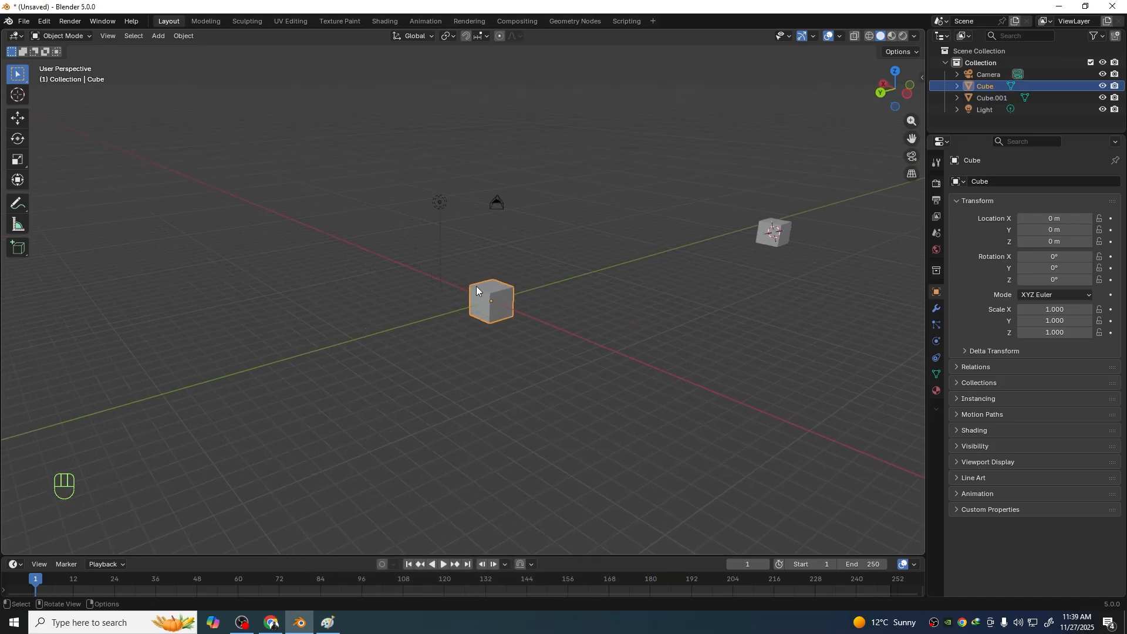
pyautogui.scroll(4, 477, 286)
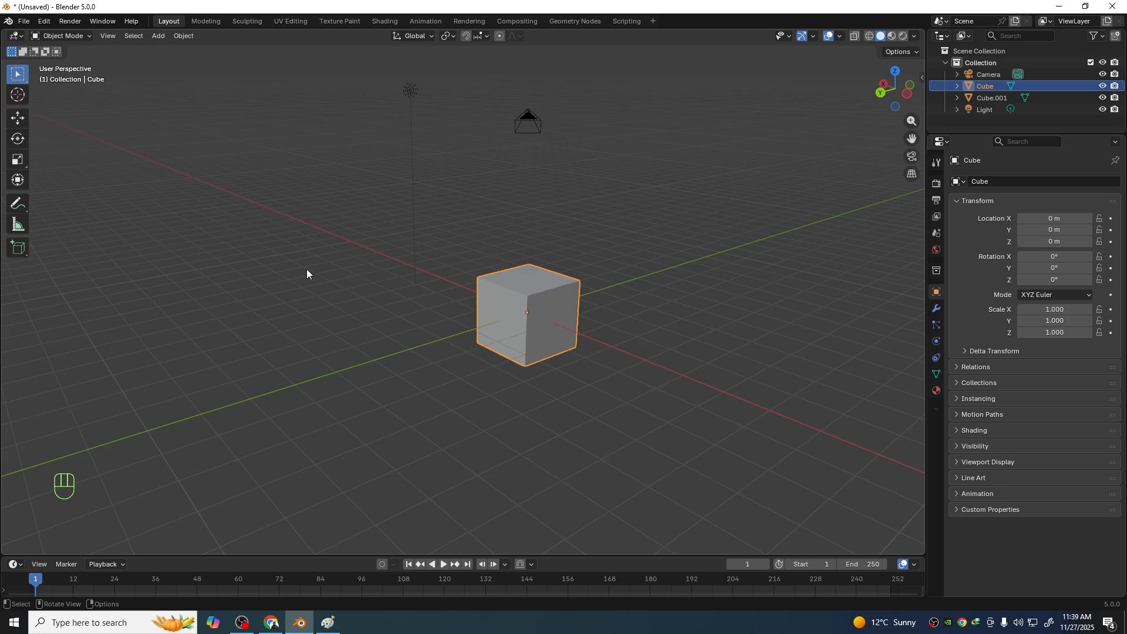
pyautogui.scroll(-2, 412, 284)
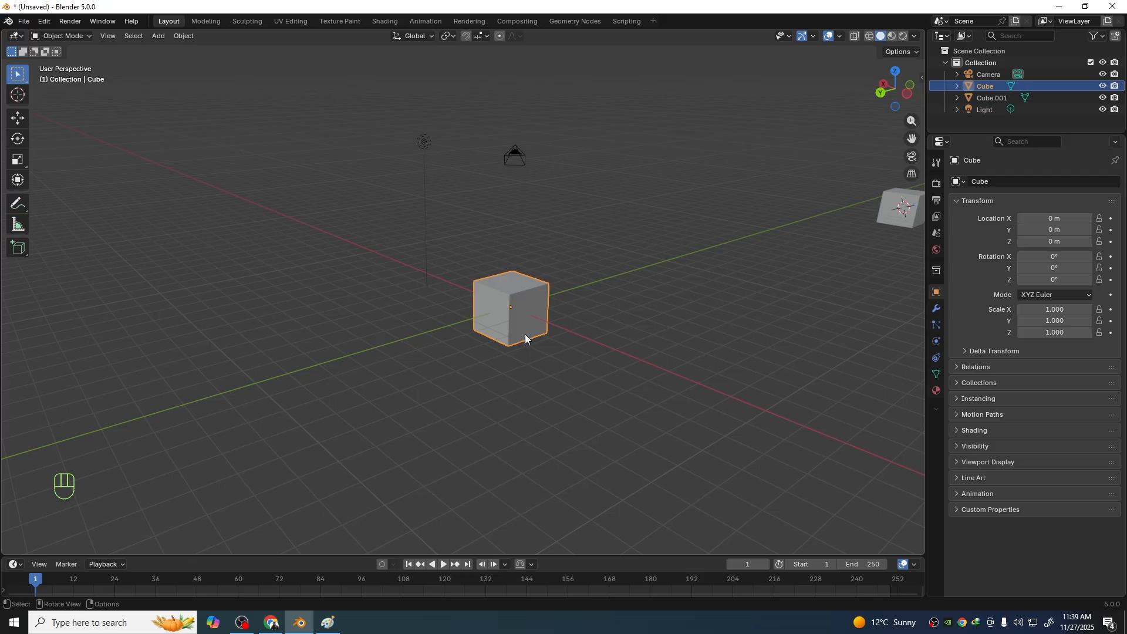
pyautogui.moveTo(613, 360); pyautogui.dragTo(431, 358, button='middle')
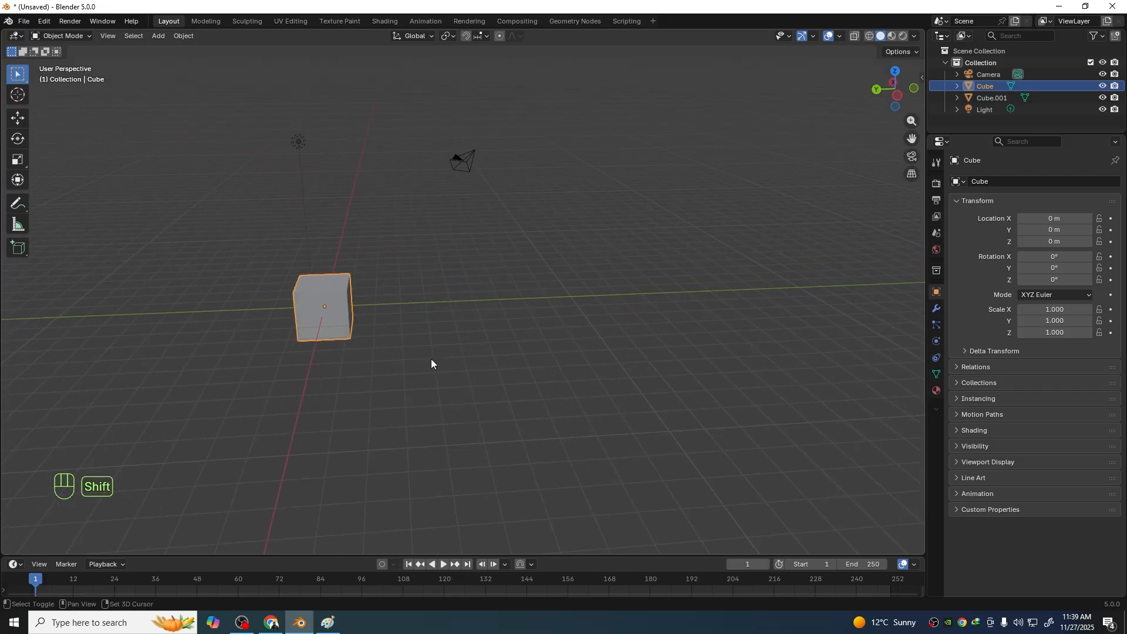
pyautogui.keyDown('shift'); pyautogui.hscroll(4, 499, 361); pyautogui.keyUp('shift')
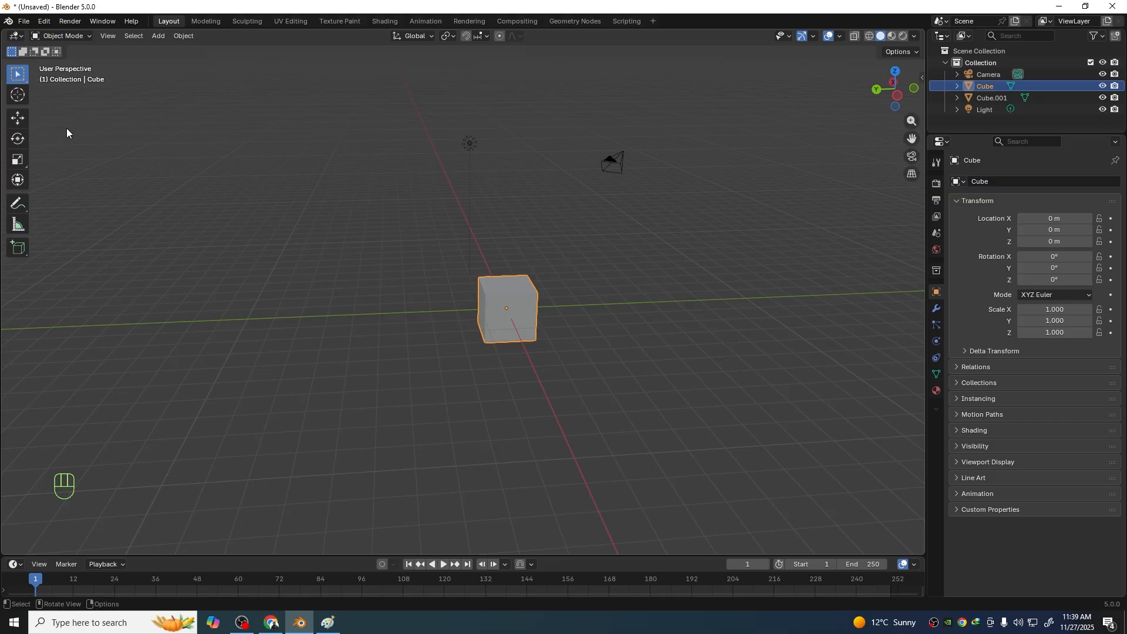
# Use the Move tool to shift the original cube freely, and slide it along X to about 4.28 m
pyautogui.click(18, 120)
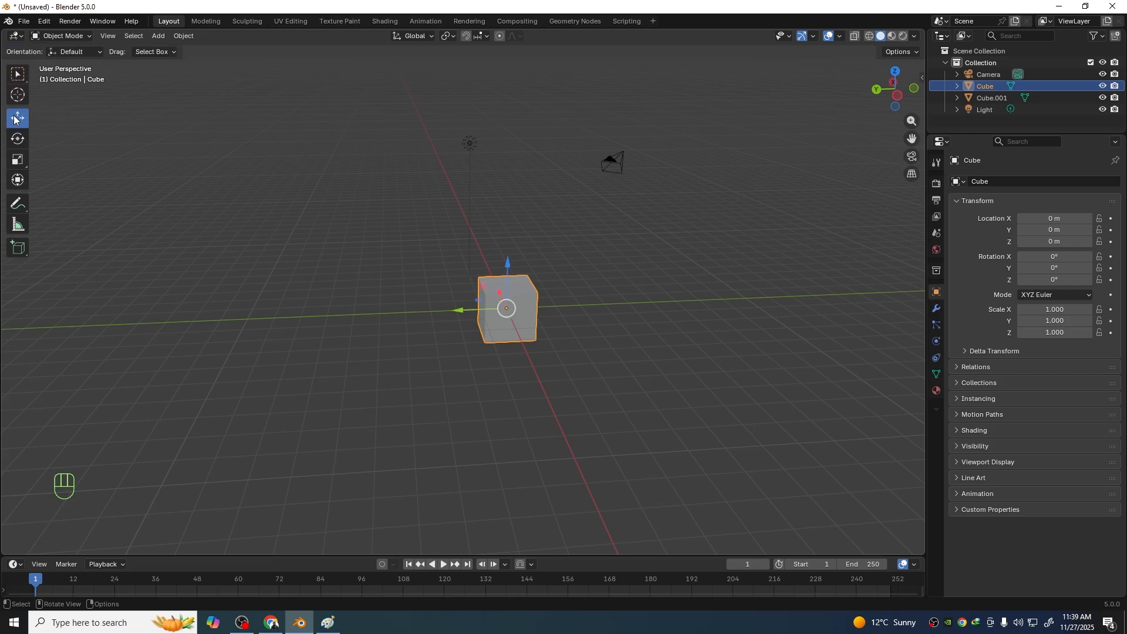
pyautogui.hscroll(6, 362, 309)
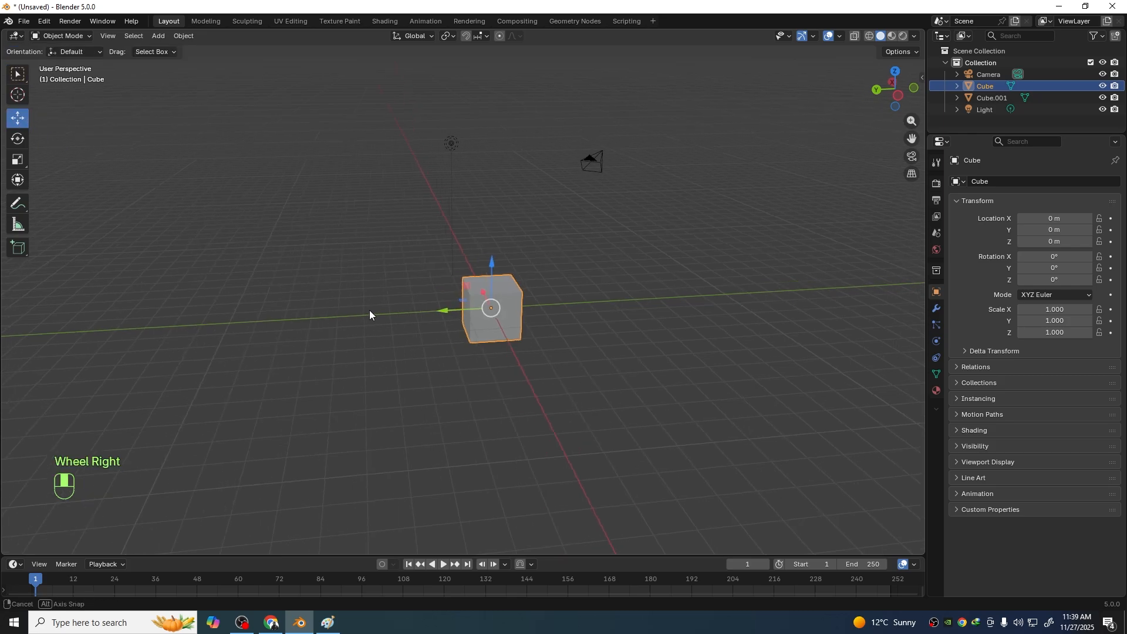
pyautogui.scroll(4, 373, 289)
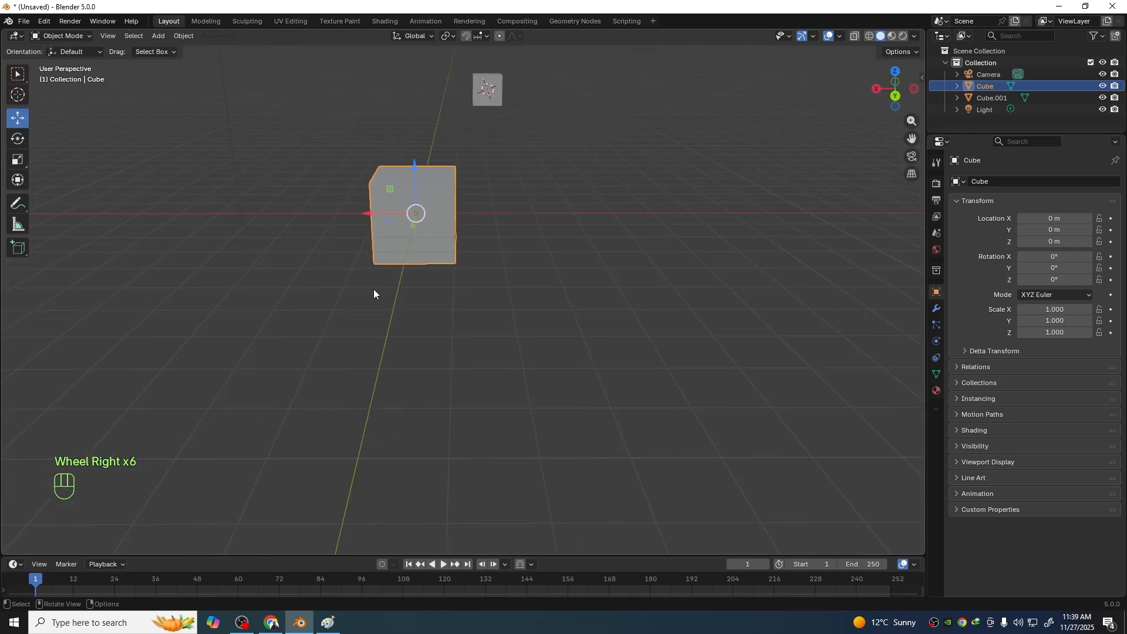
pyautogui.moveTo(373, 288); pyautogui.dragTo(401, 296, button='middle')
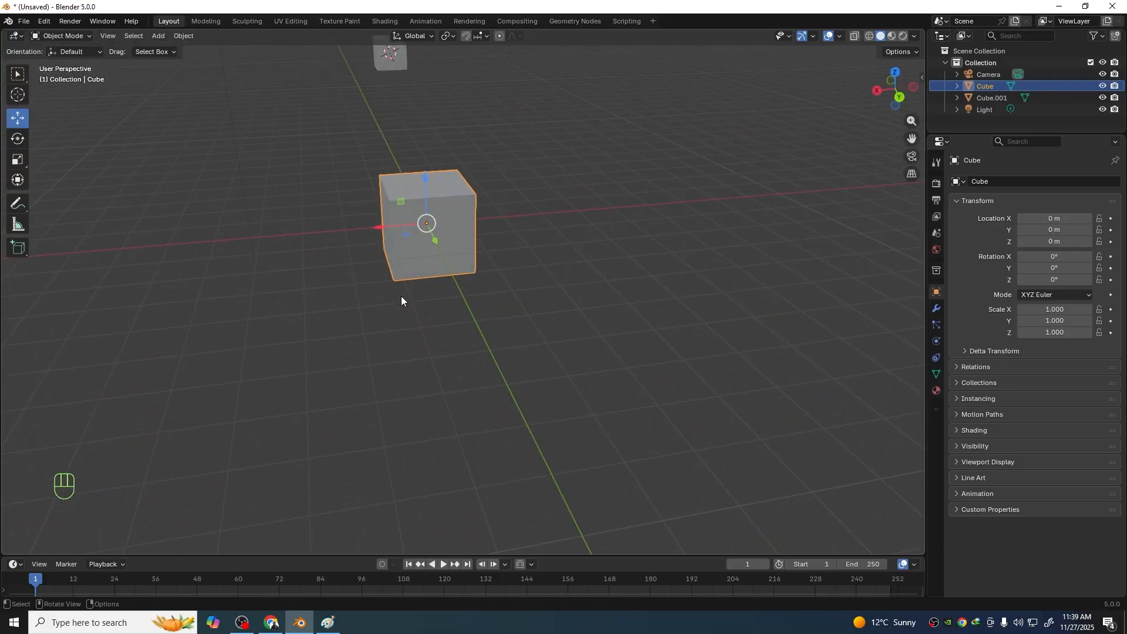
pyautogui.scroll(-3, 406, 308)
pyautogui.keyDown('shift'); pyautogui.moveTo(428, 315); pyautogui.dragTo(471, 324, button='middle'); pyautogui.keyUp('shift')
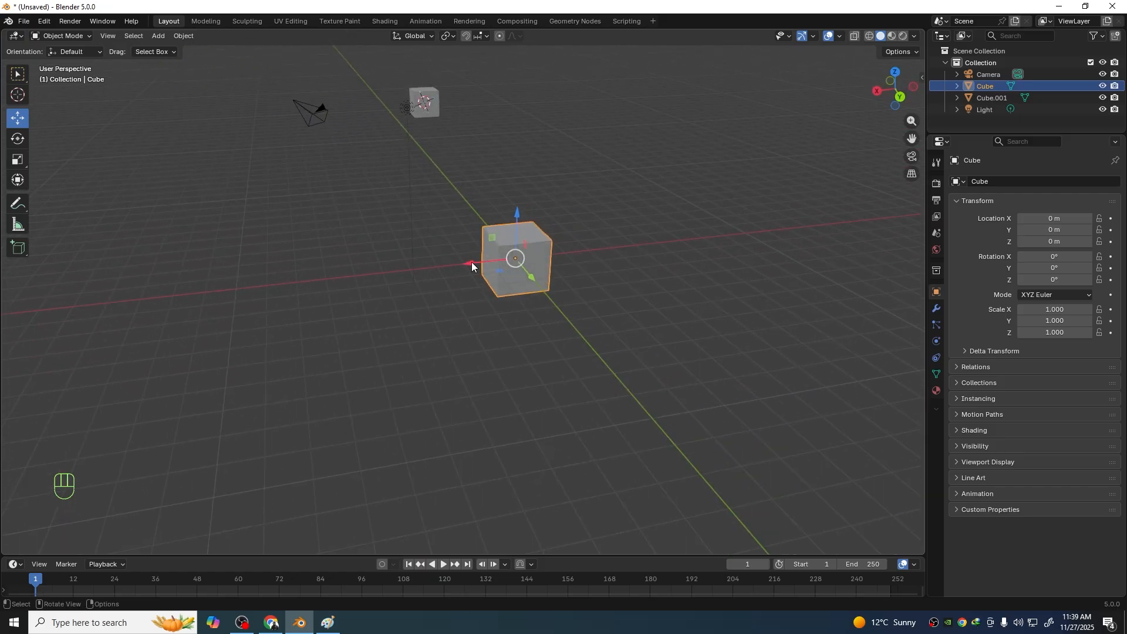
pyautogui.scroll(-1, 470, 264)
pyautogui.scroll(-1, 460, 270)
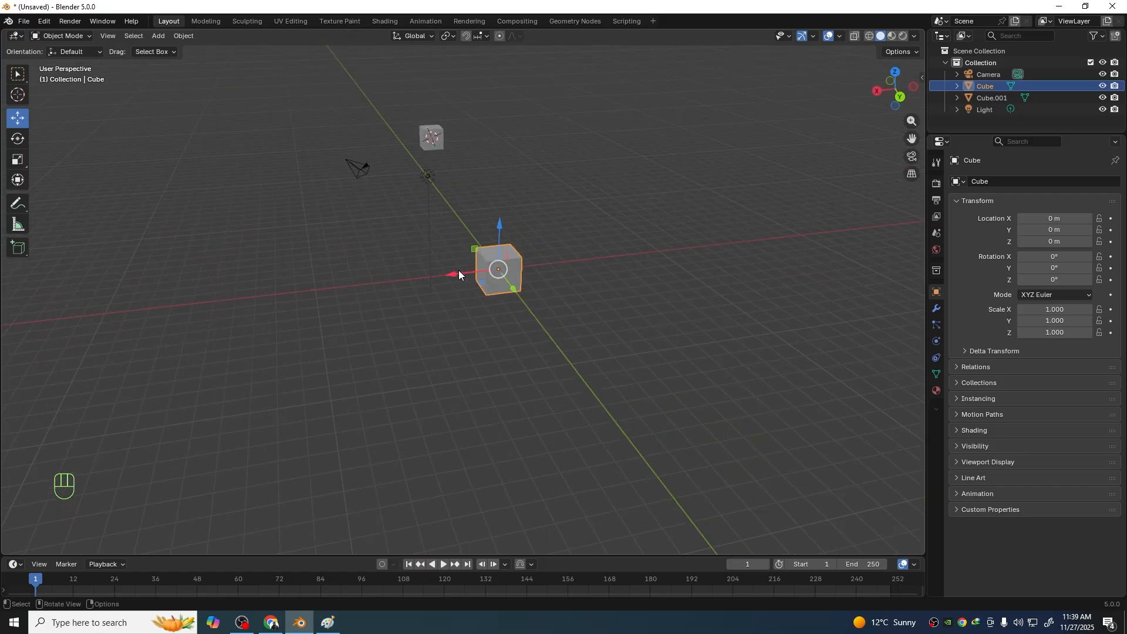
pyautogui.moveTo(459, 270); pyautogui.dragTo(521, 193)
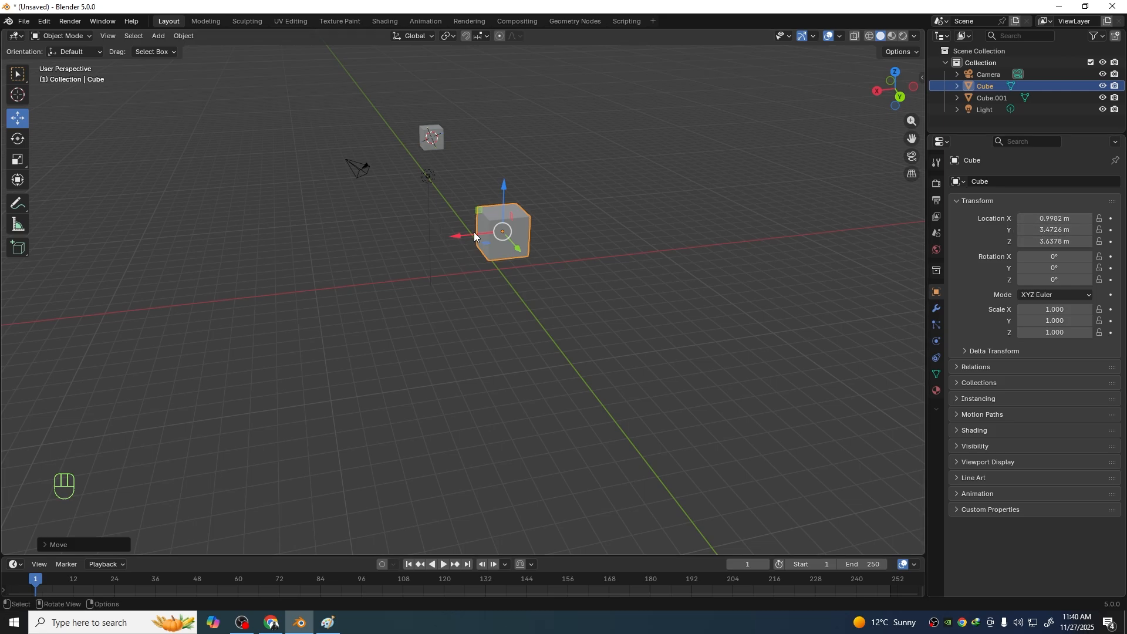
pyautogui.moveTo(474, 231); pyautogui.dragTo(408, 237)
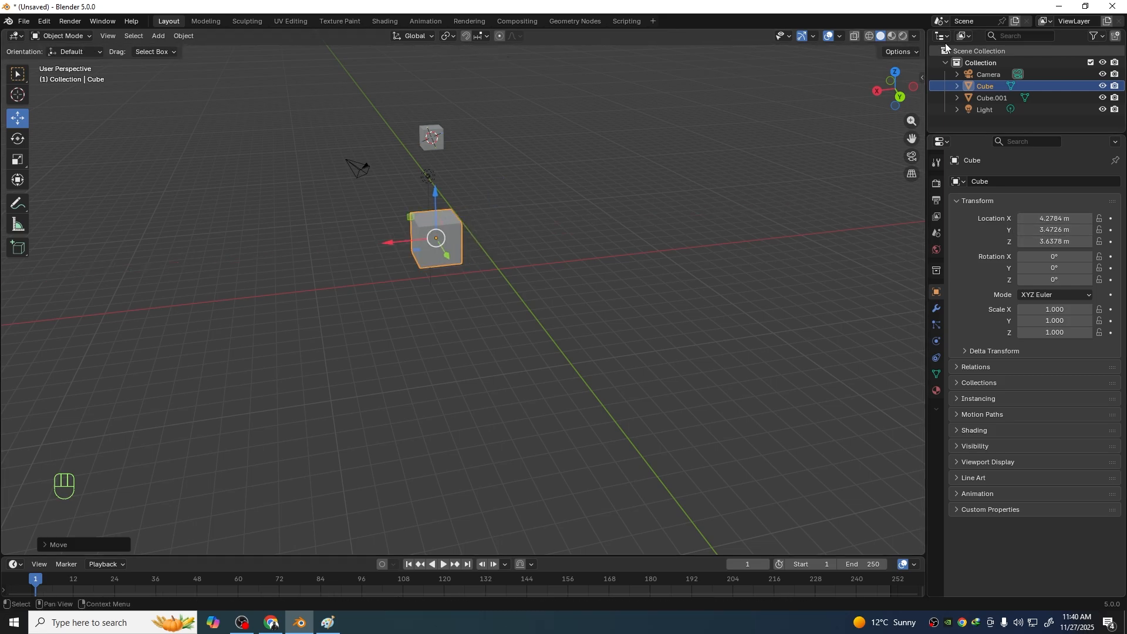
# Show the cube's Item transform values in the viewport sidebar and move the cube along X to about 1.59 m
pyautogui.click(920, 76)
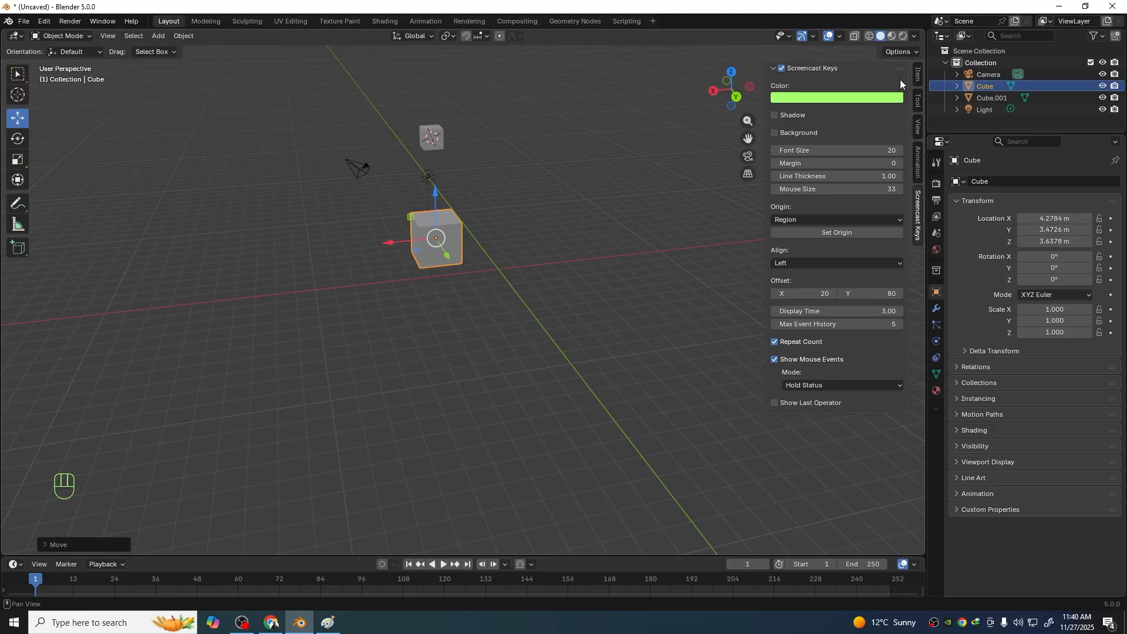
pyautogui.click(918, 76)
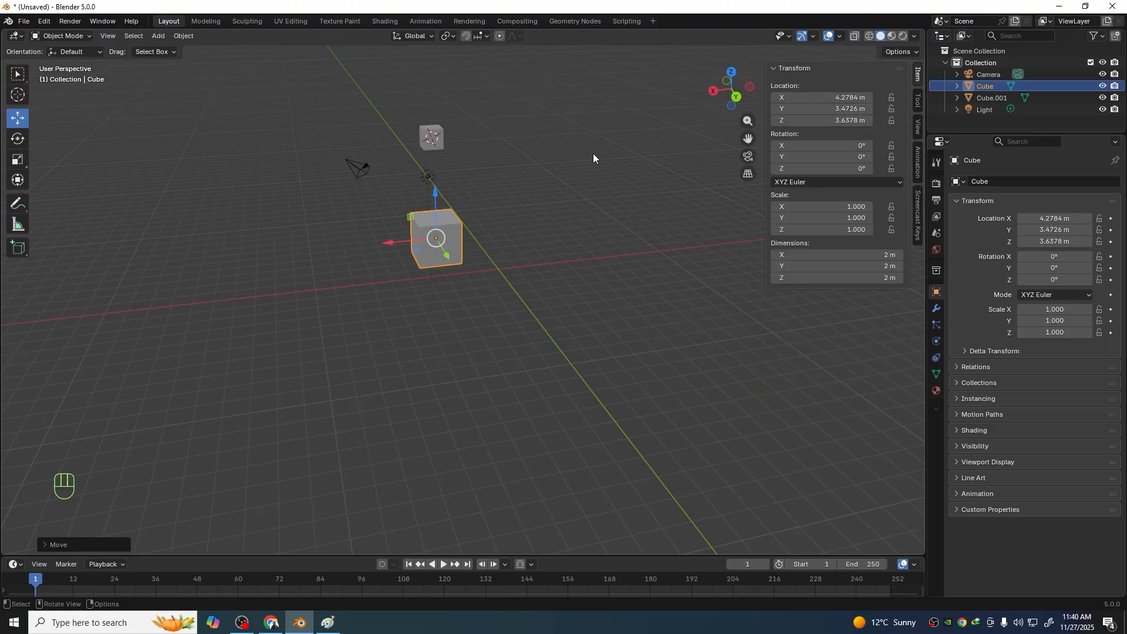
pyautogui.press('n')
pyautogui.press('n')
pyautogui.press('n')
pyautogui.press('n')
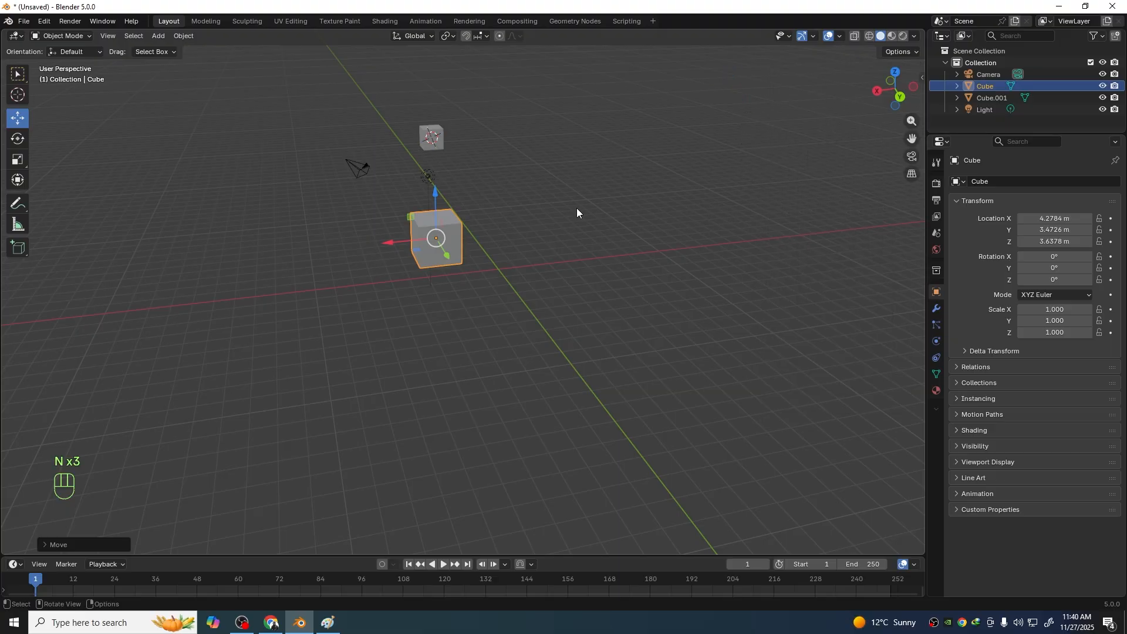
pyautogui.press('n')
pyautogui.press('n')
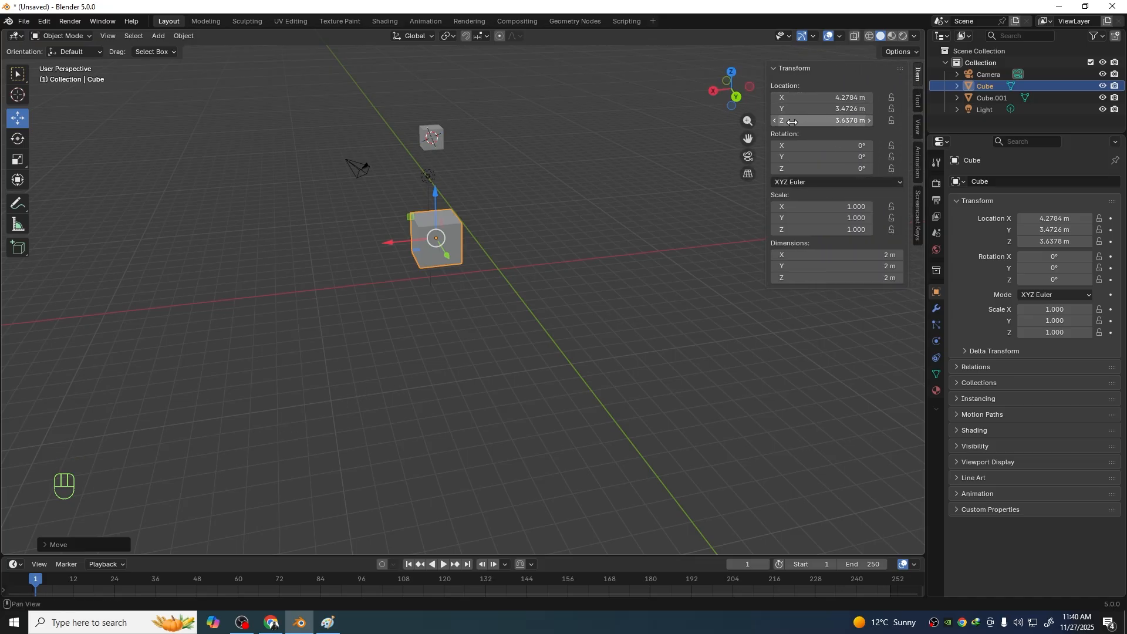
pyautogui.moveTo(392, 237); pyautogui.dragTo(450, 236)
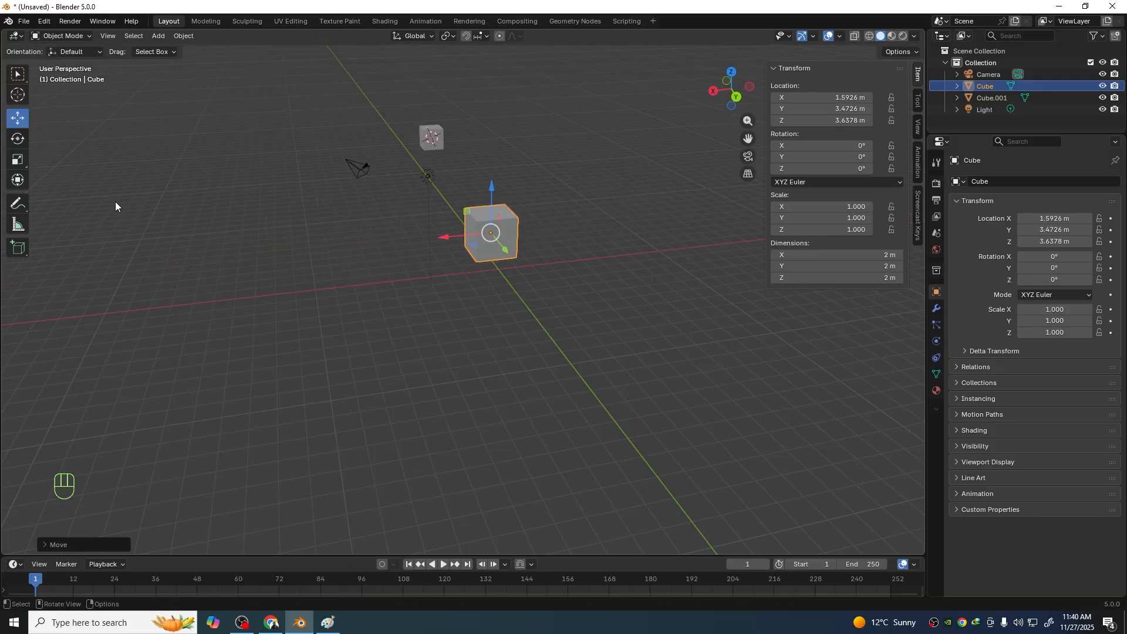
# Rotate the cube about Z to about -43.27°, and turn it further to about X 134.73°, Y 0.67°, Z -179.33°
pyautogui.click(18, 139)
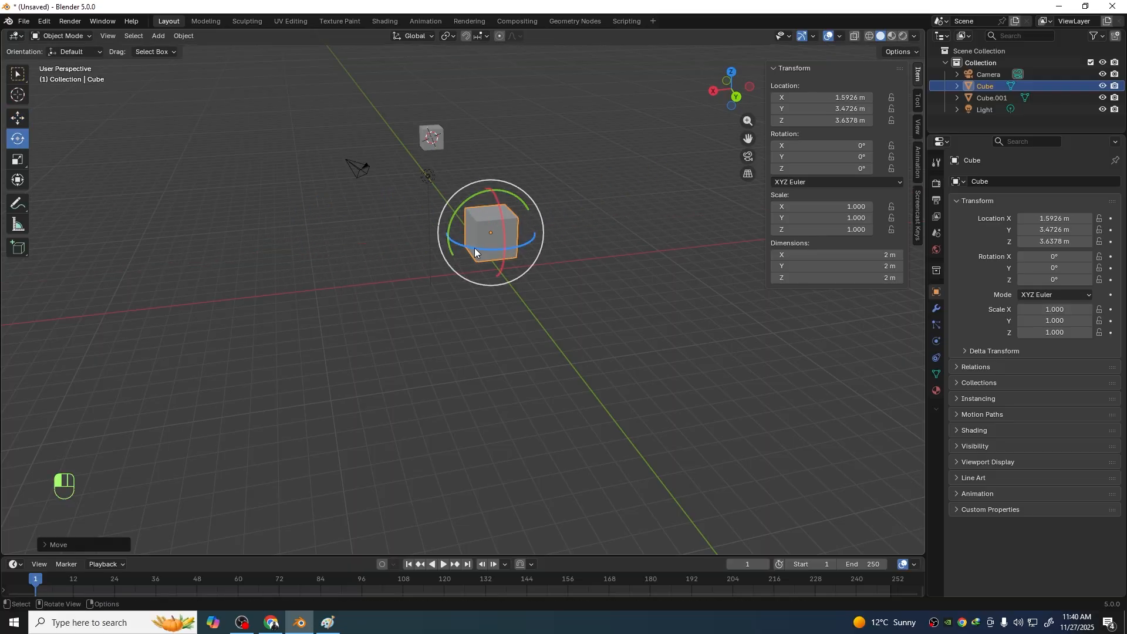
pyautogui.moveTo(474, 247)
pyautogui.mouseDown()
pyautogui.moveTo(571, 242)
pyautogui.moveTo(415, 246)
pyautogui.moveTo(485, 251)
pyautogui.mouseUp()
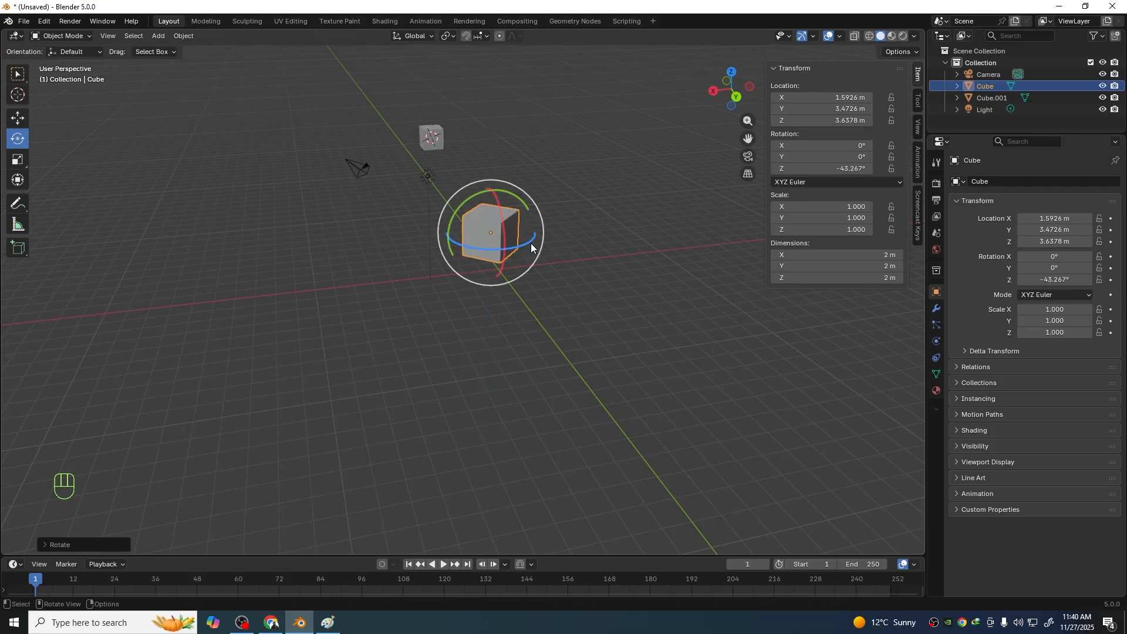
pyautogui.moveTo(498, 192); pyautogui.dragTo(503, 251)
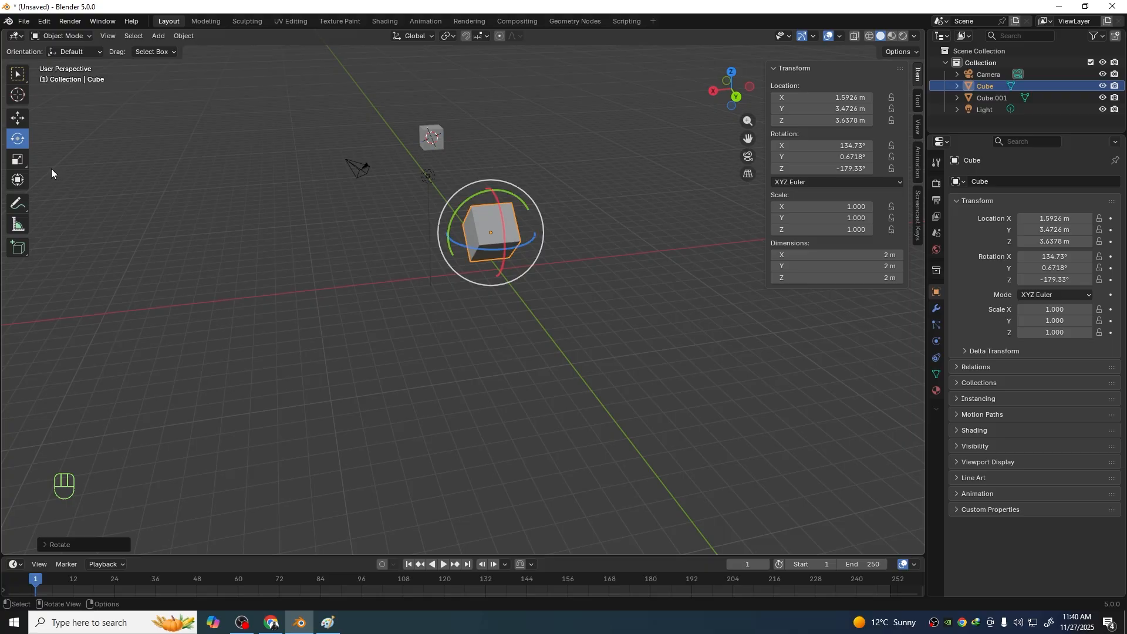
# Scale the cube up uniformly to about 3.02 with the Scale tool
pyautogui.click(19, 160)
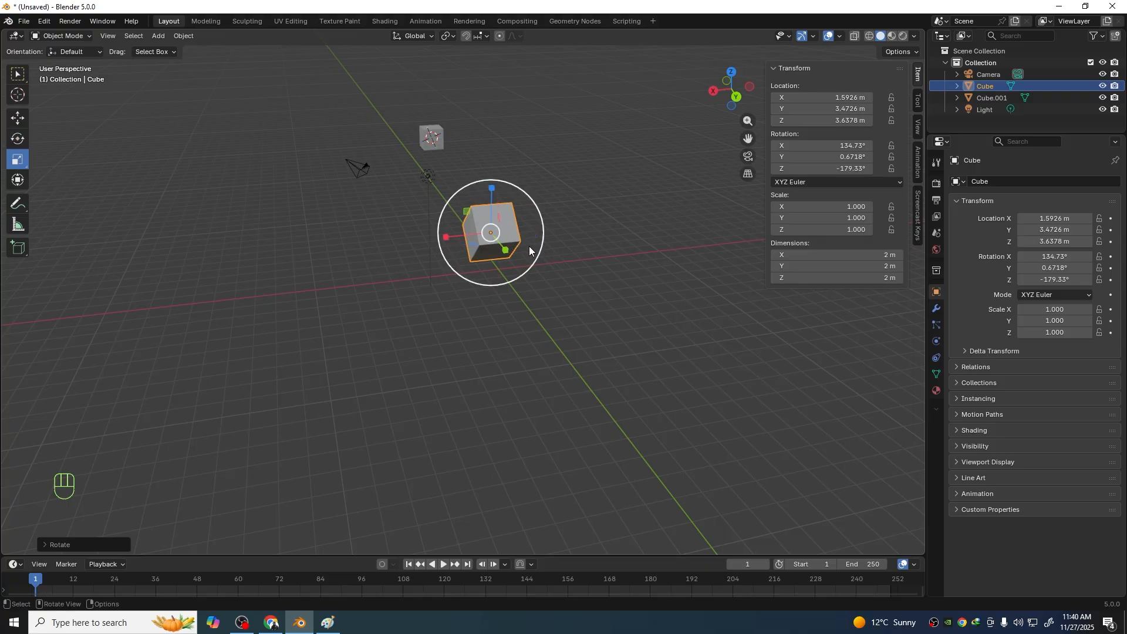
pyautogui.moveTo(491, 243)
pyautogui.mouseDown()
pyautogui.moveTo(526, 315)
pyautogui.moveTo(511, 261)
pyautogui.moveTo(532, 298)
pyautogui.moveTo(506, 258)
pyautogui.mouseUp()
pyautogui.moveTo(379, 307); pyautogui.dragTo(537, 343, button='middle')
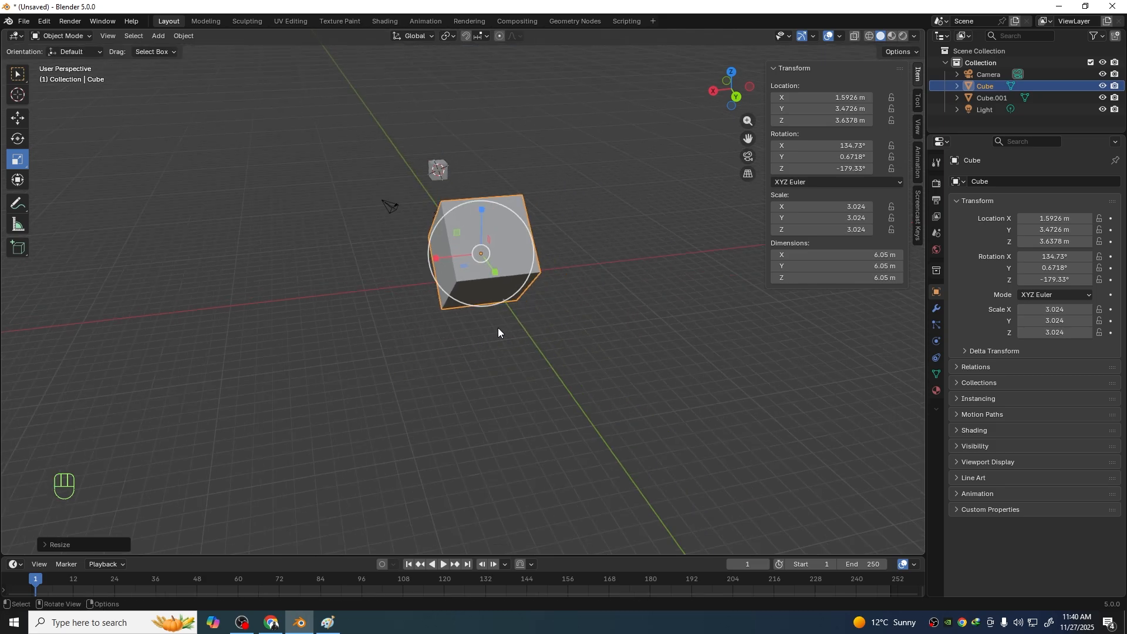
# Clear the cube's scale to reset it to 1
pyautogui.click(157, 36)
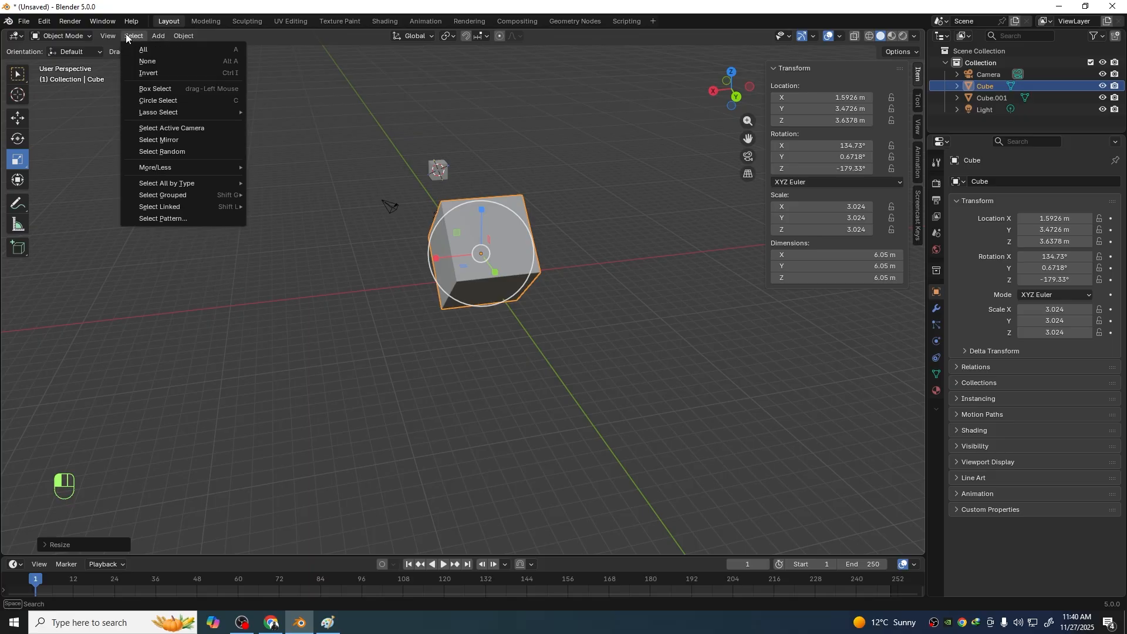
pyautogui.moveTo(184, 37)
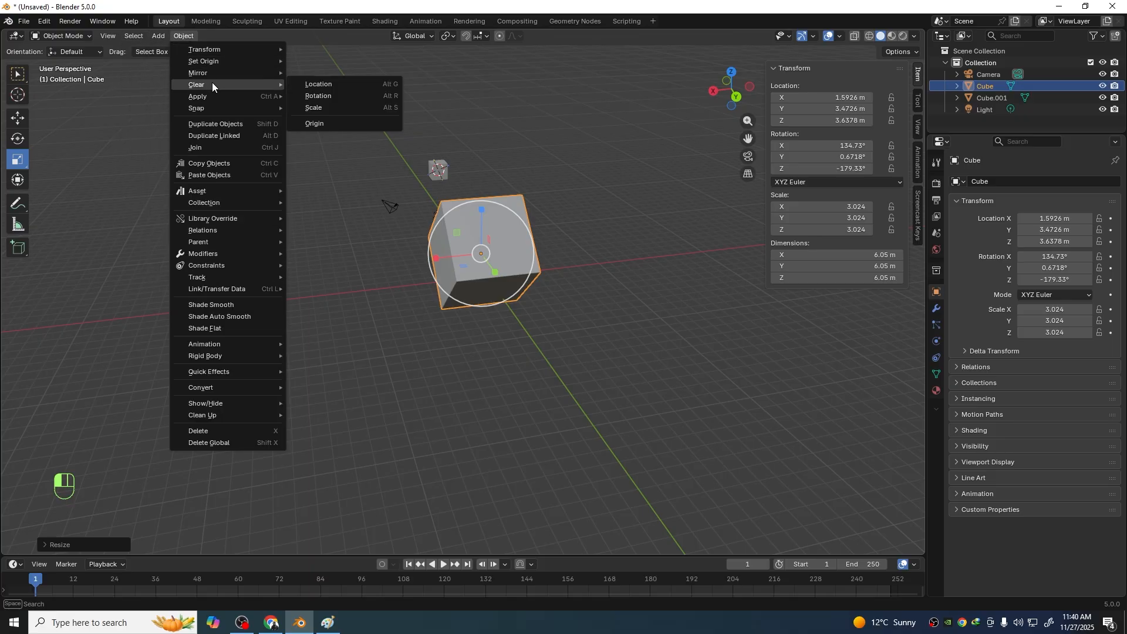
pyautogui.moveTo(228, 102)
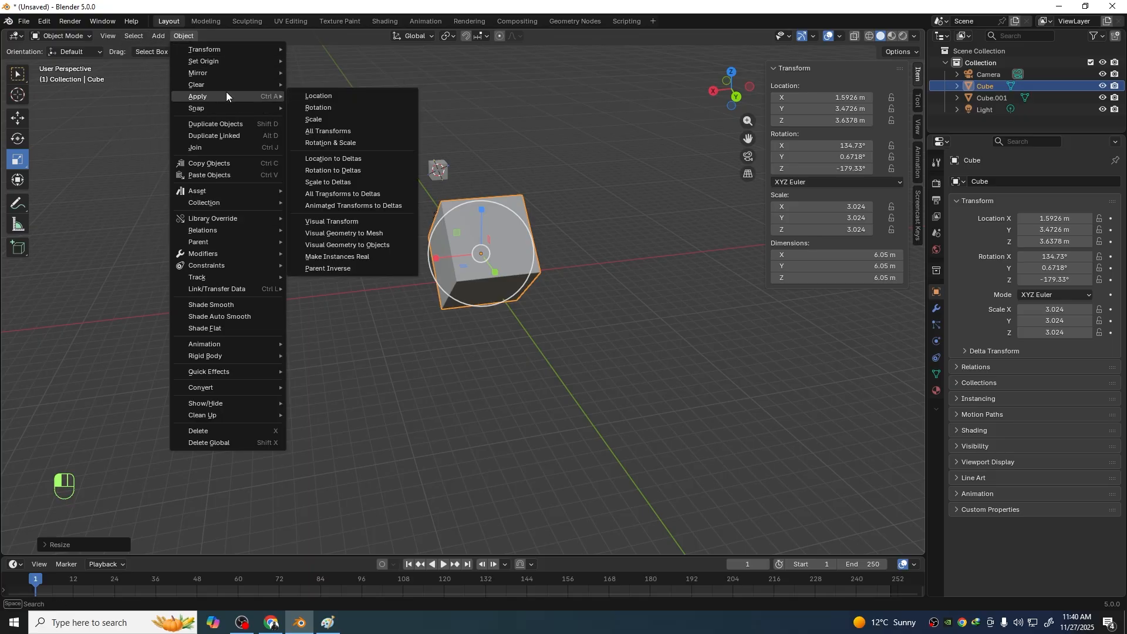
pyautogui.click(318, 106)
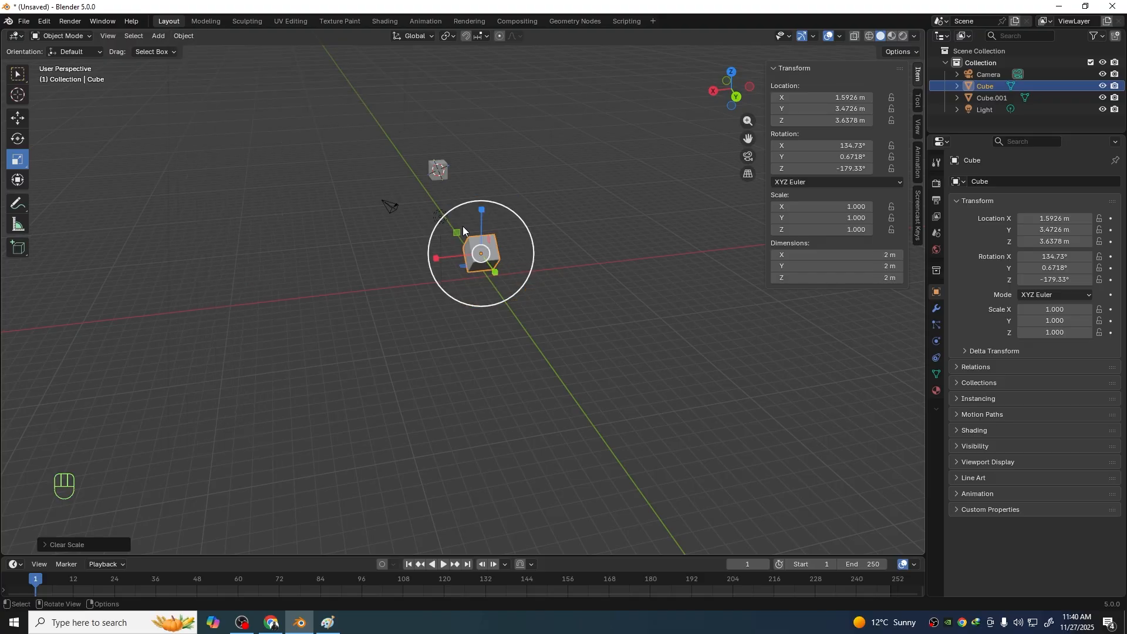
# Clear the cube's location to return it to the world origin
pyautogui.click(160, 37)
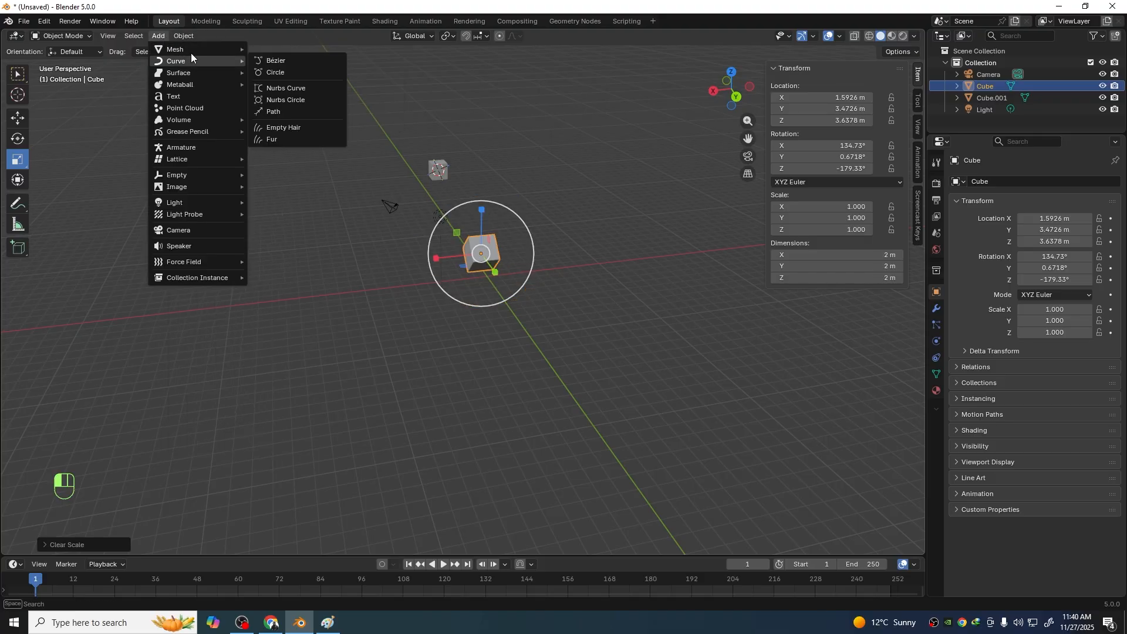
pyautogui.moveTo(184, 35)
pyautogui.moveTo(216, 86)
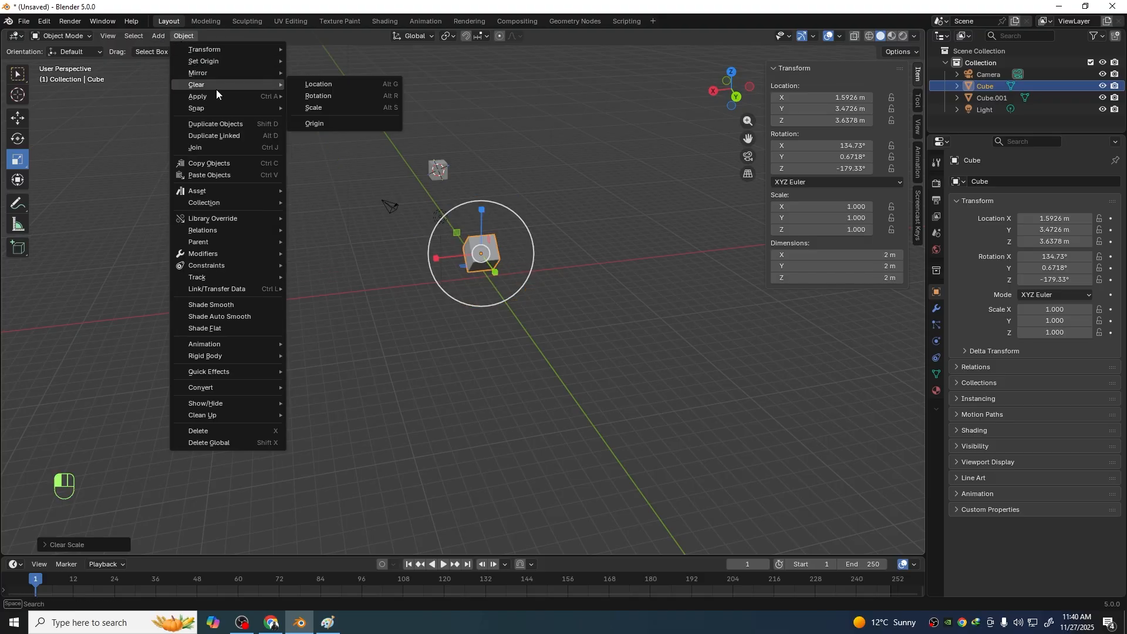
pyautogui.click(315, 86)
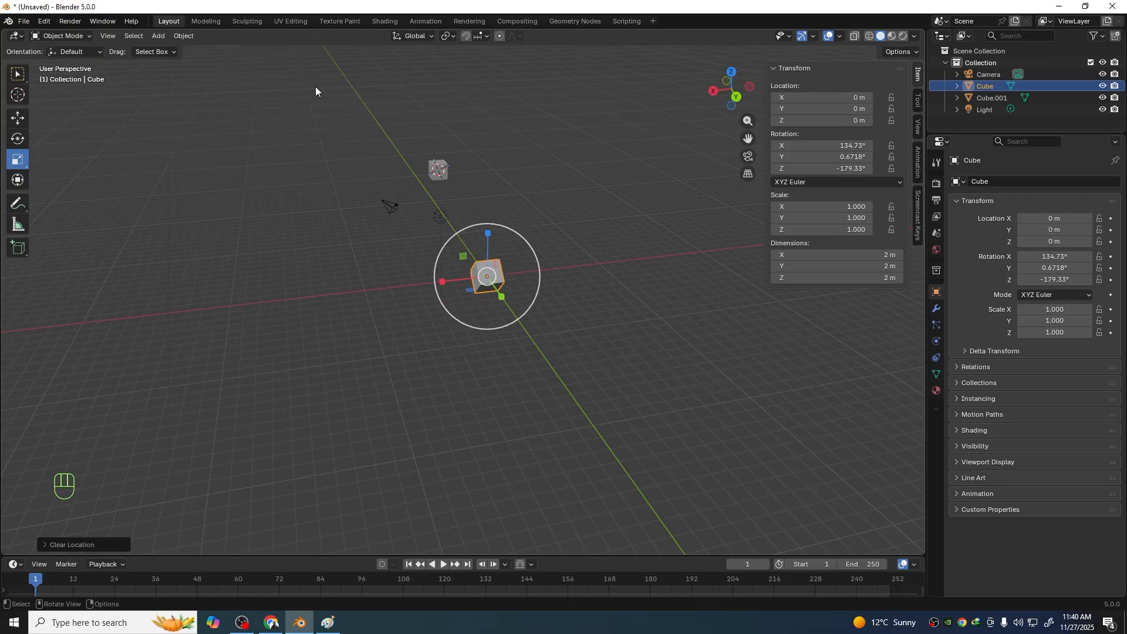
pyautogui.click(182, 35)
pyautogui.moveTo(220, 85)
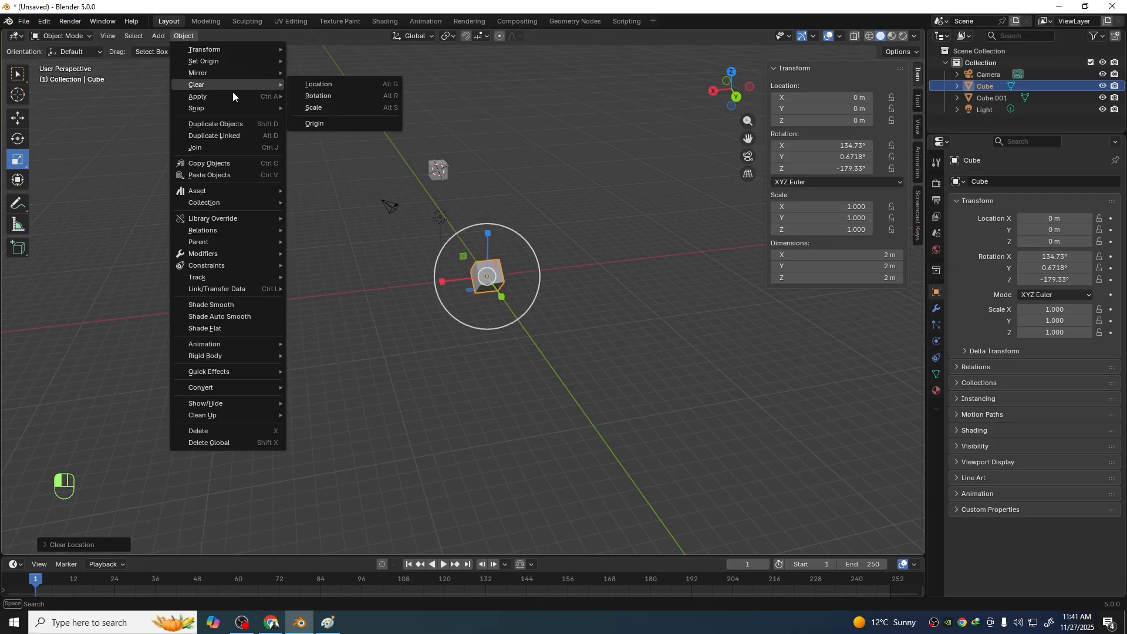
pyautogui.click(318, 87)
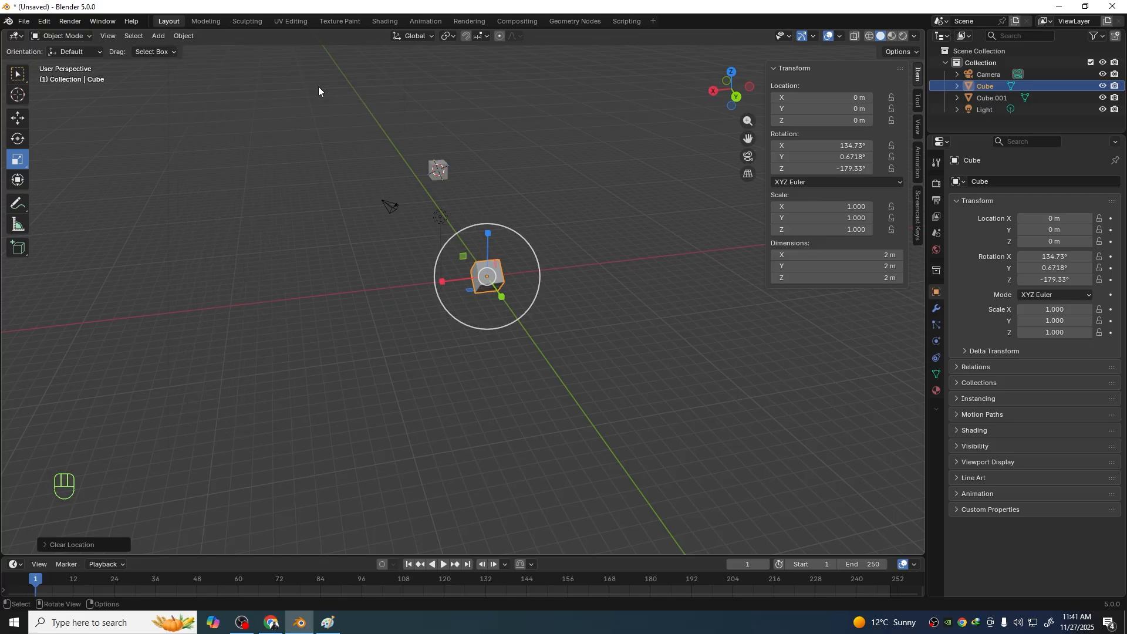
pyautogui.keyDown('shift'); pyautogui.hscroll(2, 421, 286); pyautogui.keyUp('shift')
pyautogui.hscroll(2, 449, 293)
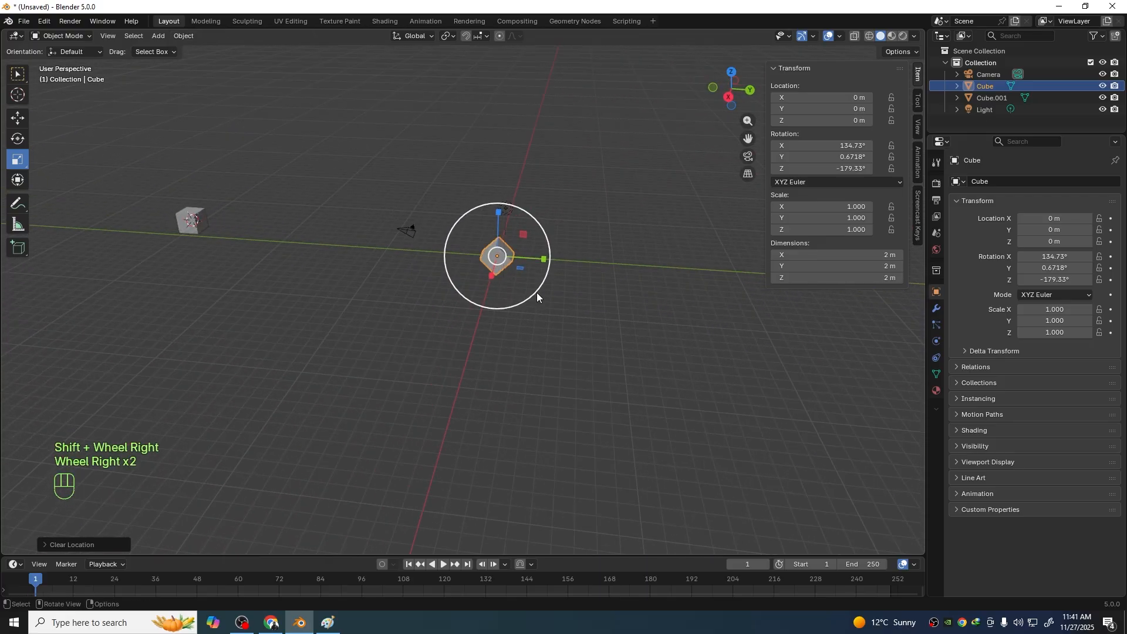
pyautogui.moveTo(546, 299); pyautogui.dragTo(539, 301, button='middle')
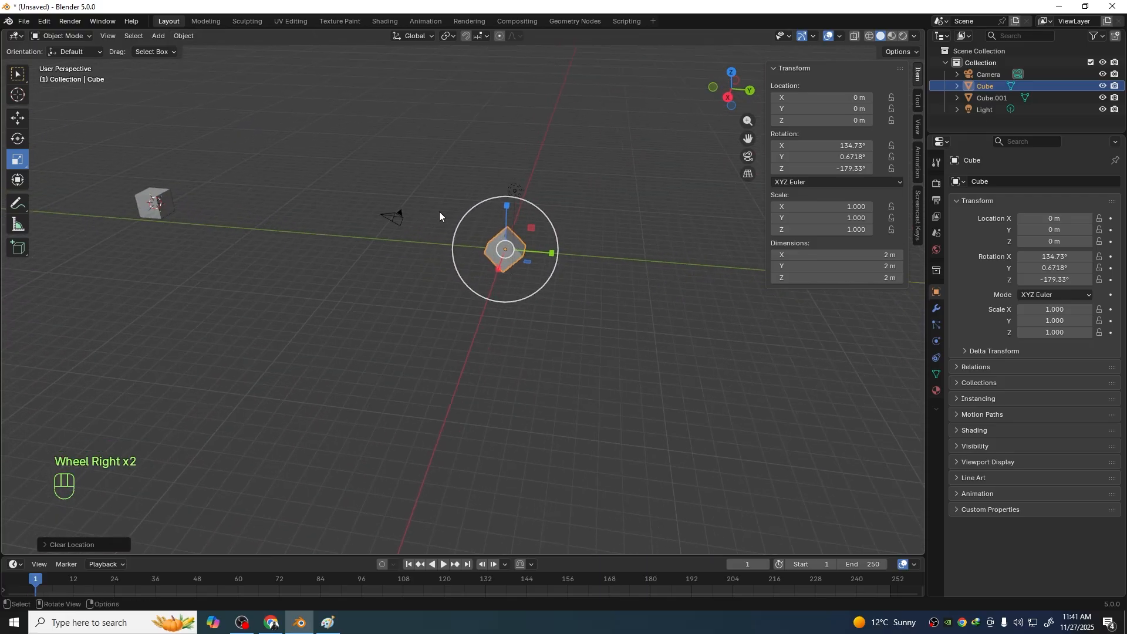
pyautogui.scroll(-1, 501, 301)
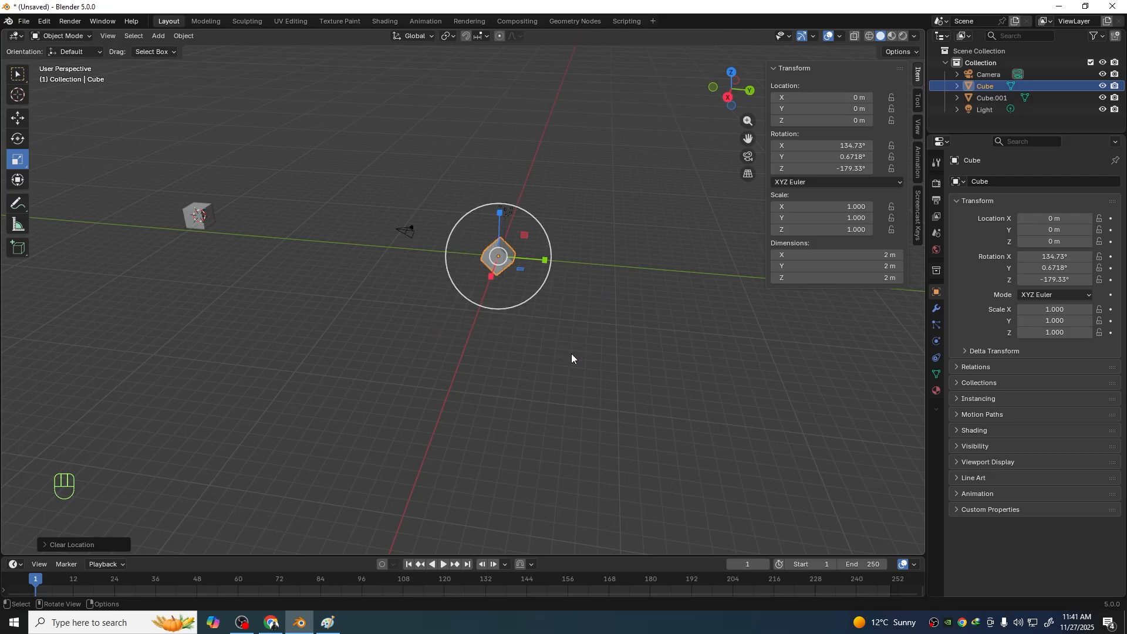
# Examine the tilted cube at the world origin up close and from several angles
pyautogui.moveTo(571, 354); pyautogui.dragTo(405, 279, button='middle')
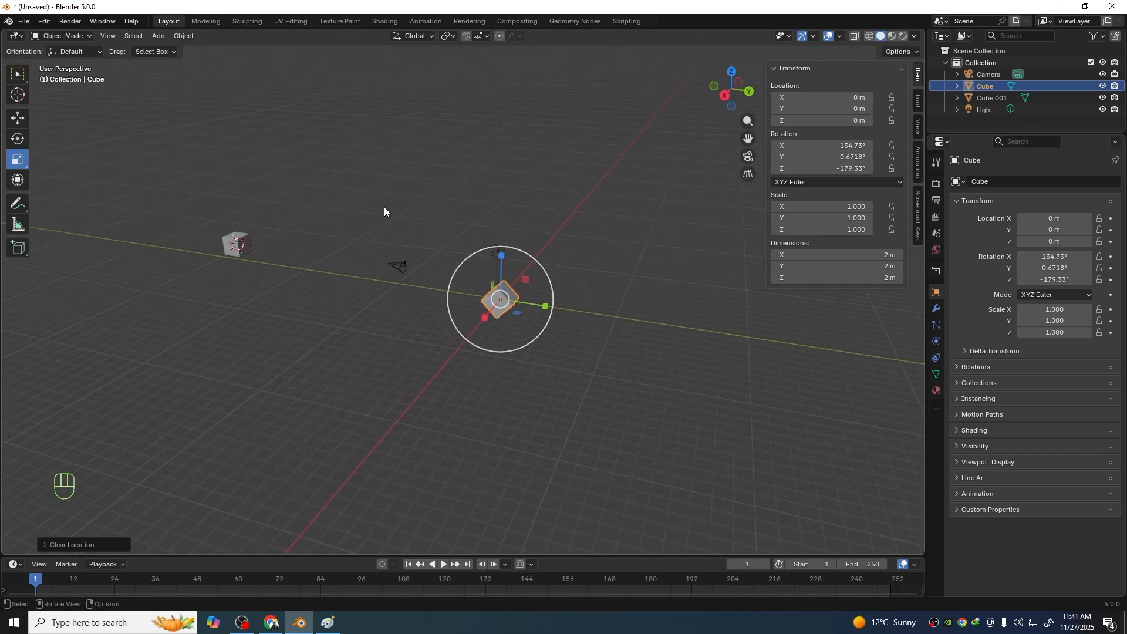
pyautogui.scroll(3, 470, 318)
pyautogui.keyDown('shift'); pyautogui.moveTo(577, 314); pyautogui.dragTo(482, 304, button='middle'); pyautogui.keyUp('shift')
pyautogui.scroll(4, 510, 321)
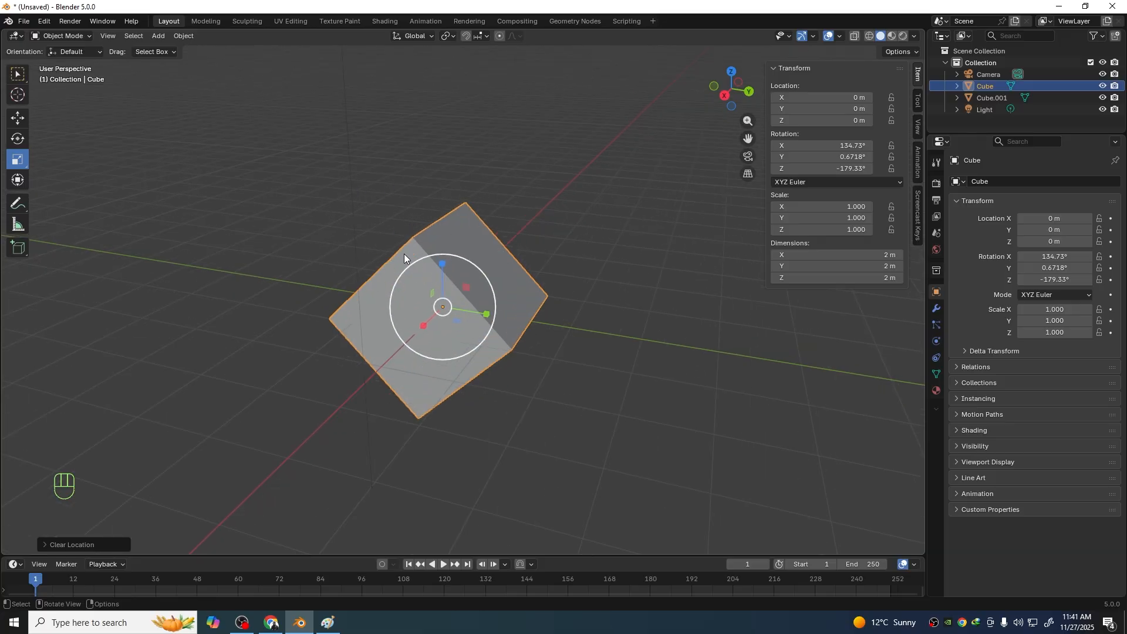
pyautogui.moveTo(410, 252); pyautogui.dragTo(514, 249, button='middle')
pyautogui.scroll(-1, 466, 232)
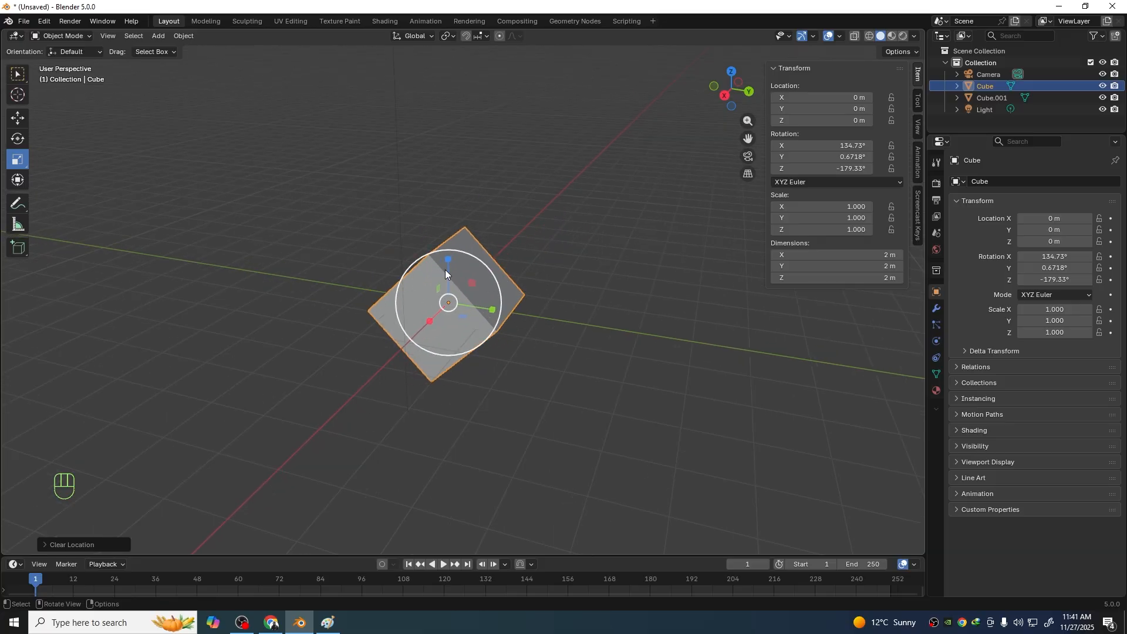
pyautogui.scroll(-2, 594, 421)
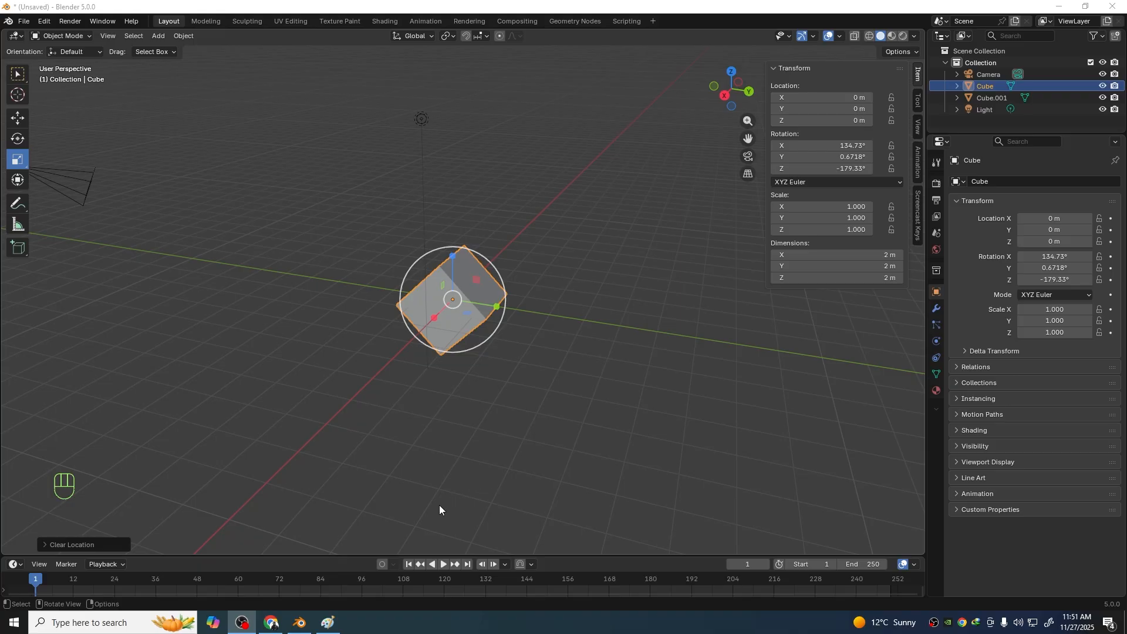
# Switch to Paint, underline the Pan, Orbit and Zoom notes, and add an arrow with the letters P, R and S beside the circles
pyautogui.click(328, 623)
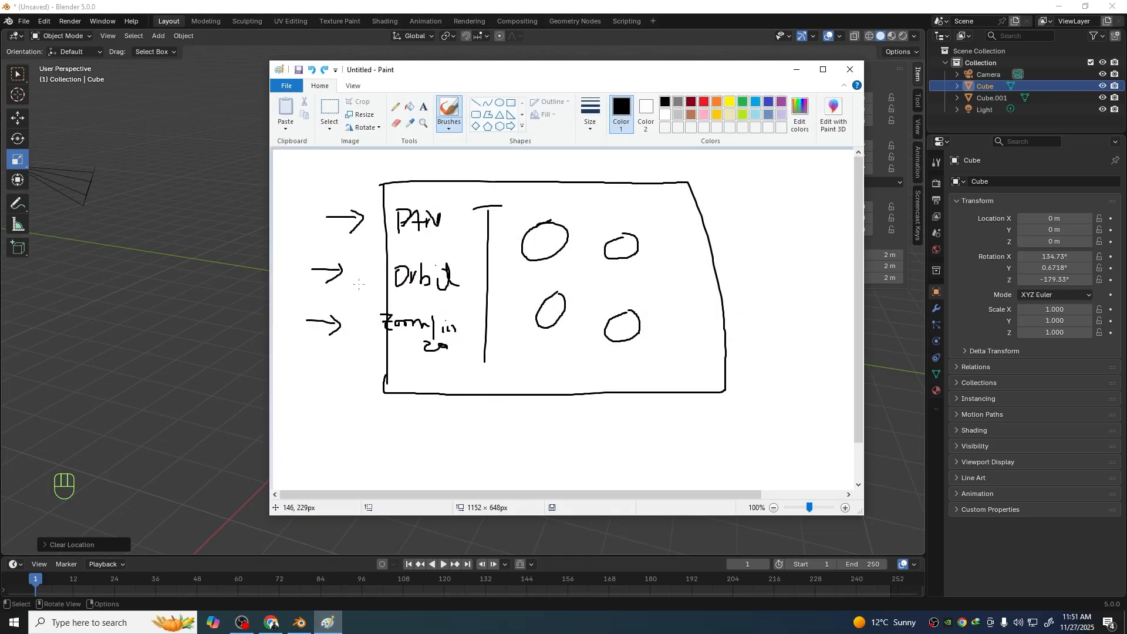
pyautogui.moveTo(389, 236); pyautogui.dragTo(446, 236)
pyautogui.moveTo(402, 305); pyautogui.dragTo(447, 305)
pyautogui.moveTo(383, 358); pyautogui.dragTo(437, 358)
pyautogui.moveTo(655, 249)
pyautogui.mouseDown()
pyautogui.moveTo(688, 296)
pyautogui.moveTo(684, 344)
pyautogui.moveTo(705, 345)
pyautogui.moveTo(676, 379)
pyautogui.mouseUp()
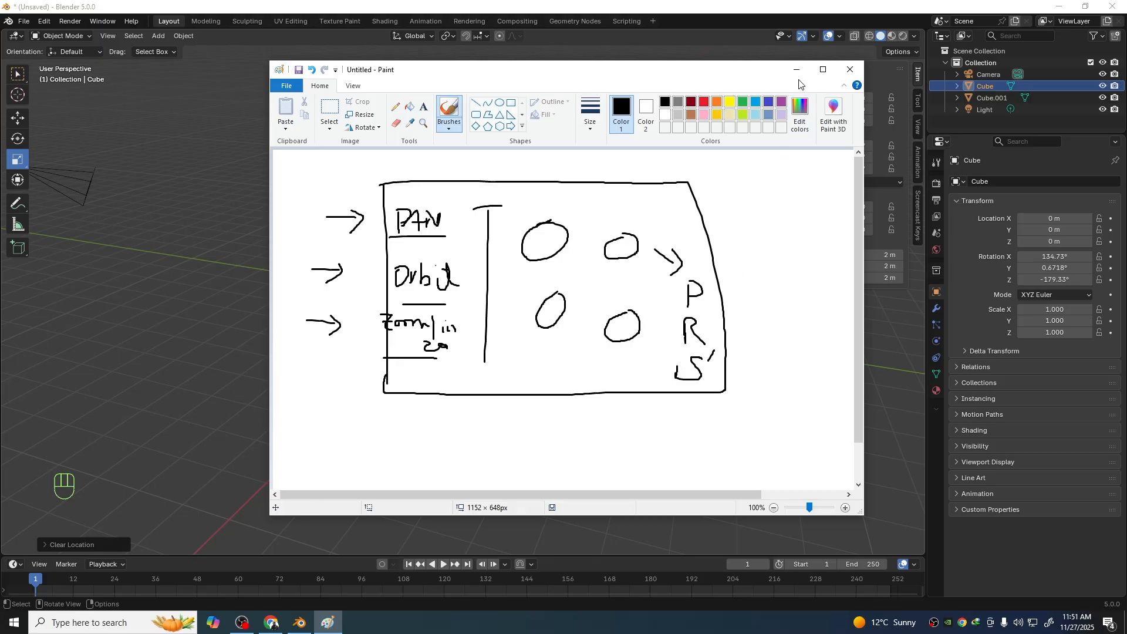
pyautogui.click(797, 69)
# Practise orbiting, panning and zooming around the cube to view the scene from the opposite side
pyautogui.moveTo(457, 340); pyautogui.dragTo(482, 345, button='middle')
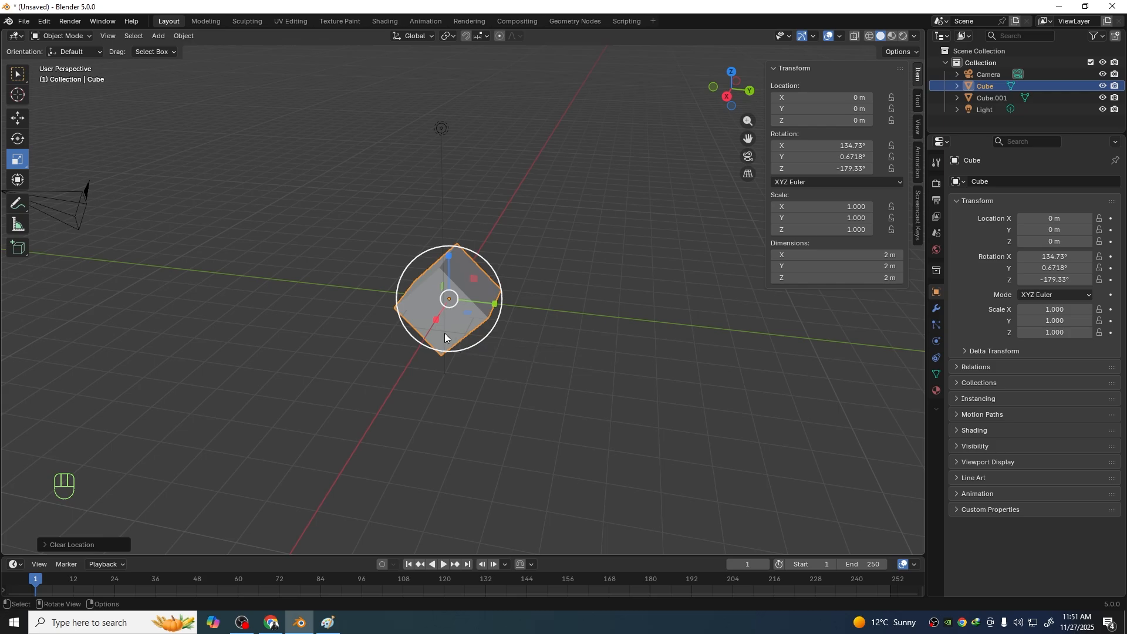
pyautogui.keyDown('shift'); pyautogui.moveTo(374, 312); pyautogui.dragTo(473, 321, button='middle'); pyautogui.keyUp('shift')
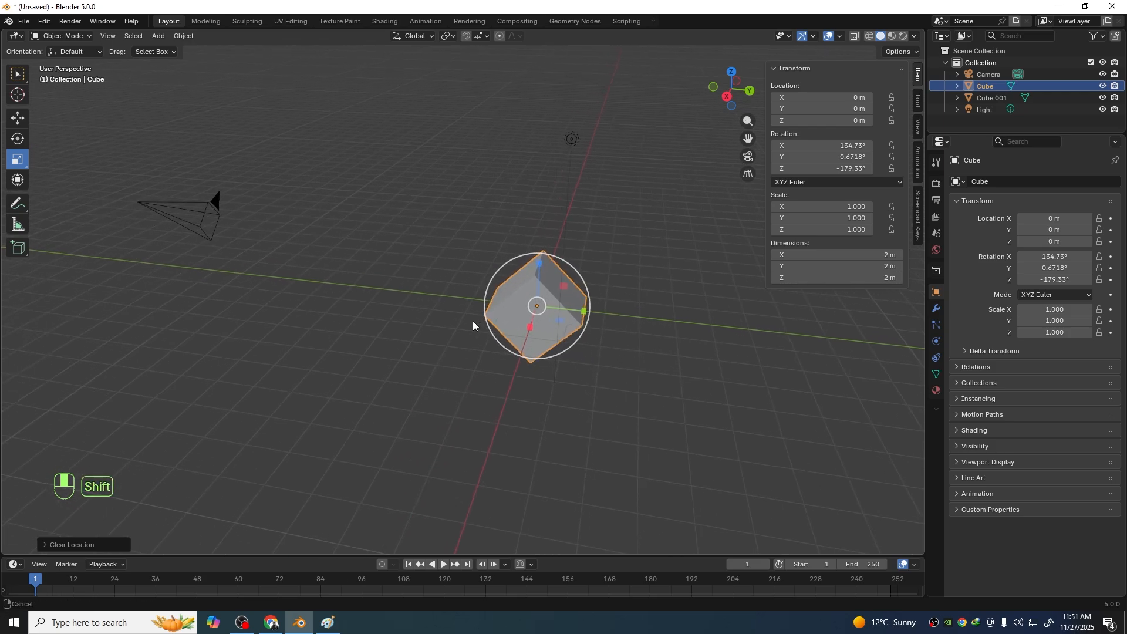
pyautogui.scroll(-2, 499, 354)
pyautogui.scroll(3, 527, 351)
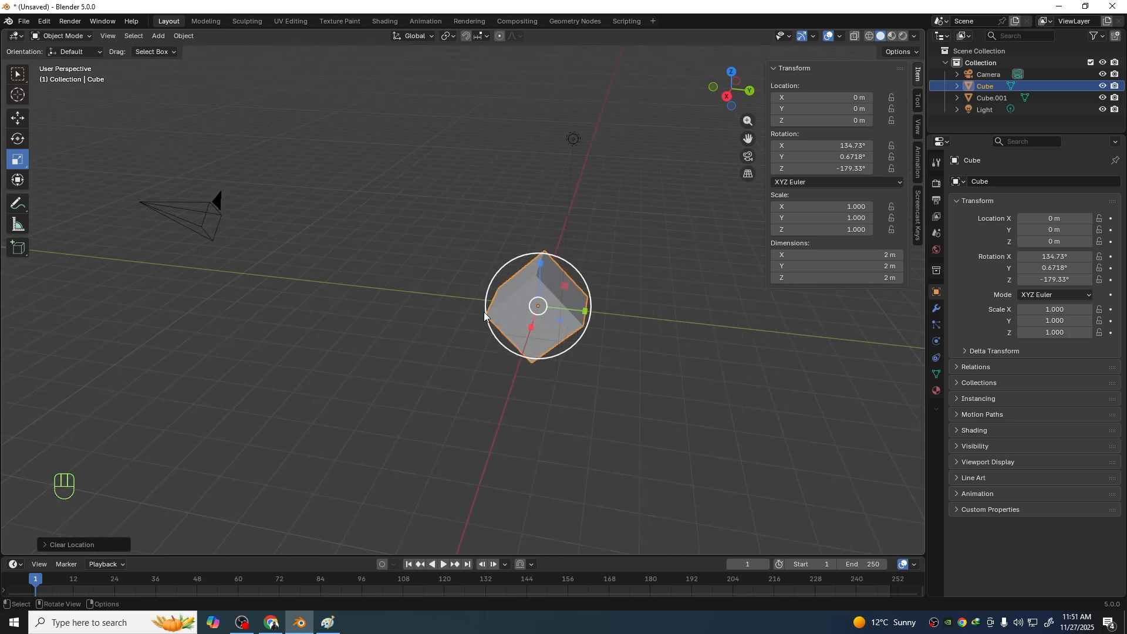
pyautogui.moveTo(594, 312)
pyautogui.mouseDown(button='middle')
pyautogui.moveTo(576, 305)
pyautogui.moveTo(585, 316)
pyautogui.mouseUp(button='middle')
pyautogui.moveTo(415, 352); pyautogui.dragTo(464, 360, button='middle')
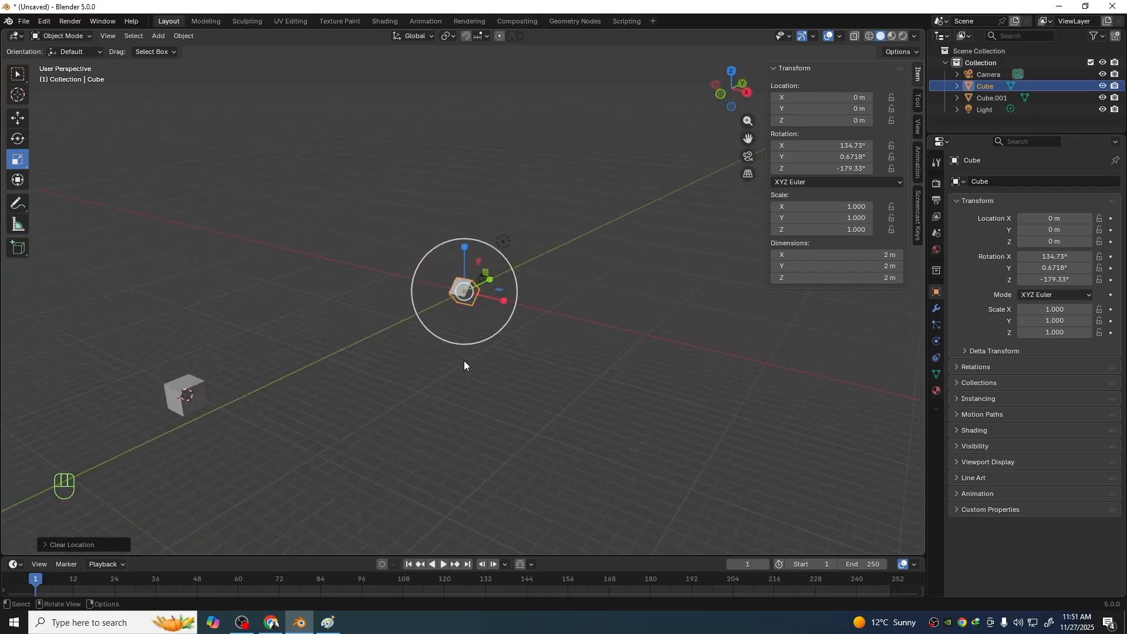
# Box-select the cube together with the camera and light, and clear the selection
pyautogui.moveTo(377, 206); pyautogui.dragTo(549, 409)
pyautogui.moveTo(572, 407)
pyautogui.mouseDown(button='middle')
pyautogui.moveTo(559, 407)
pyautogui.moveTo(568, 390)
pyautogui.moveTo(531, 404)
pyautogui.moveTo(720, 405)
pyautogui.moveTo(375, 399)
pyautogui.moveTo(635, 396)
pyautogui.moveTo(569, 395)
pyautogui.mouseUp(button='middle')
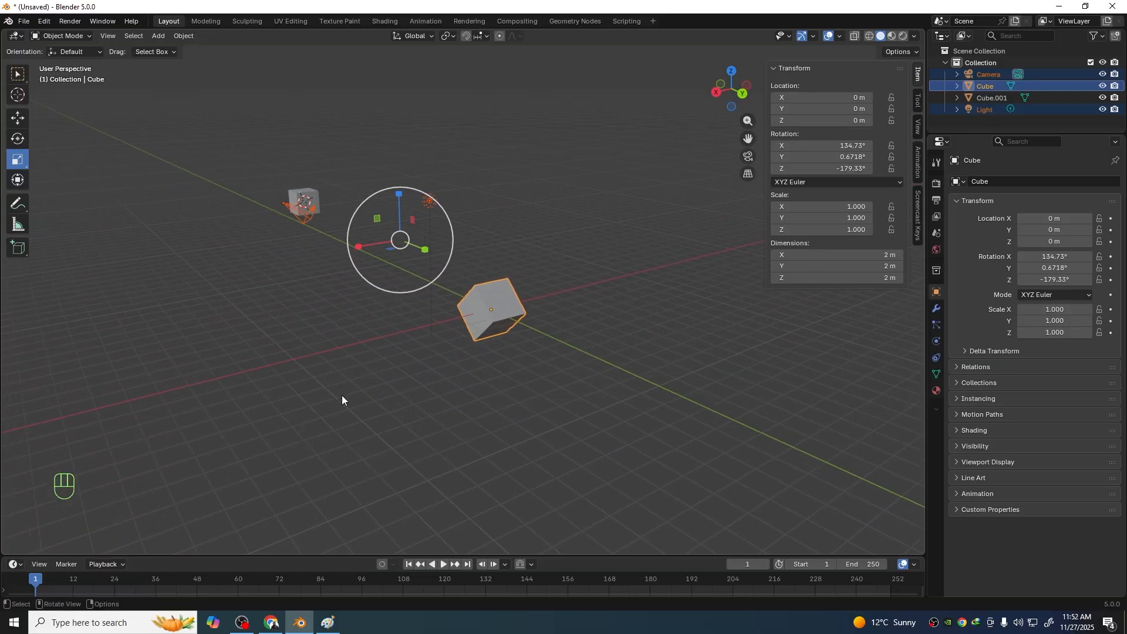
pyautogui.moveTo(342, 395)
pyautogui.mouseDown(button='middle')
pyautogui.moveTo(498, 393)
pyautogui.moveTo(331, 387)
pyautogui.mouseUp(button='middle')
pyautogui.scroll(2, 477, 392)
pyautogui.scroll(-3, 376, 359)
pyautogui.scroll(9, 435, 383)
pyautogui.scroll(-2, 467, 381)
pyautogui.click(331, 388)
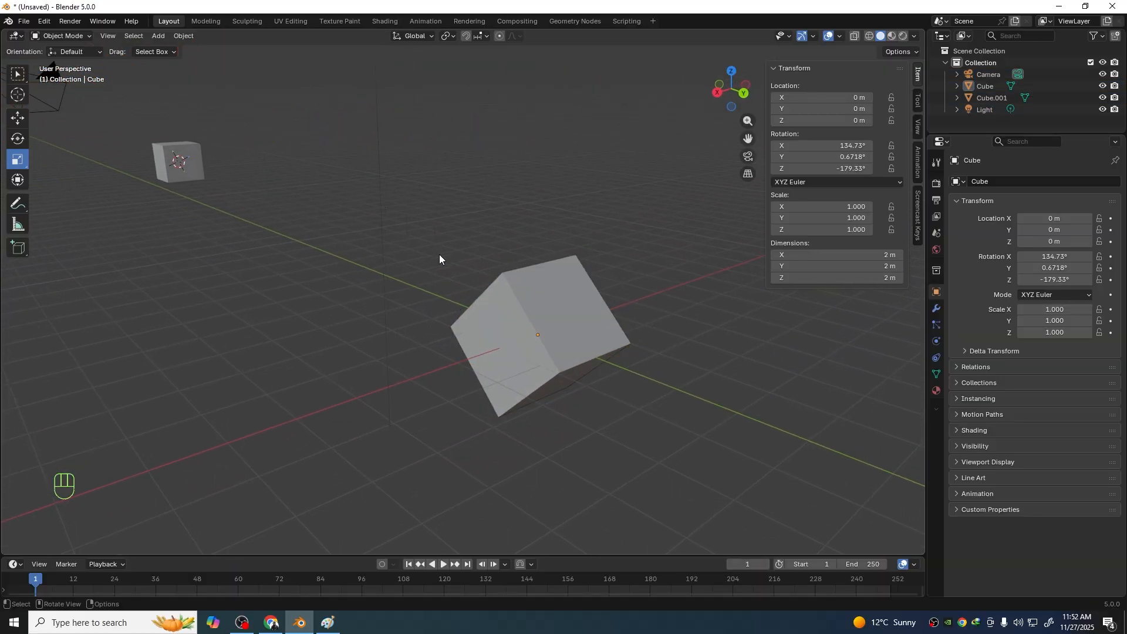
# Select only the tilted cube at the world origin and switch it from Object Mode to Edit Mode
pyautogui.moveTo(440, 257); pyautogui.dragTo(589, 475)
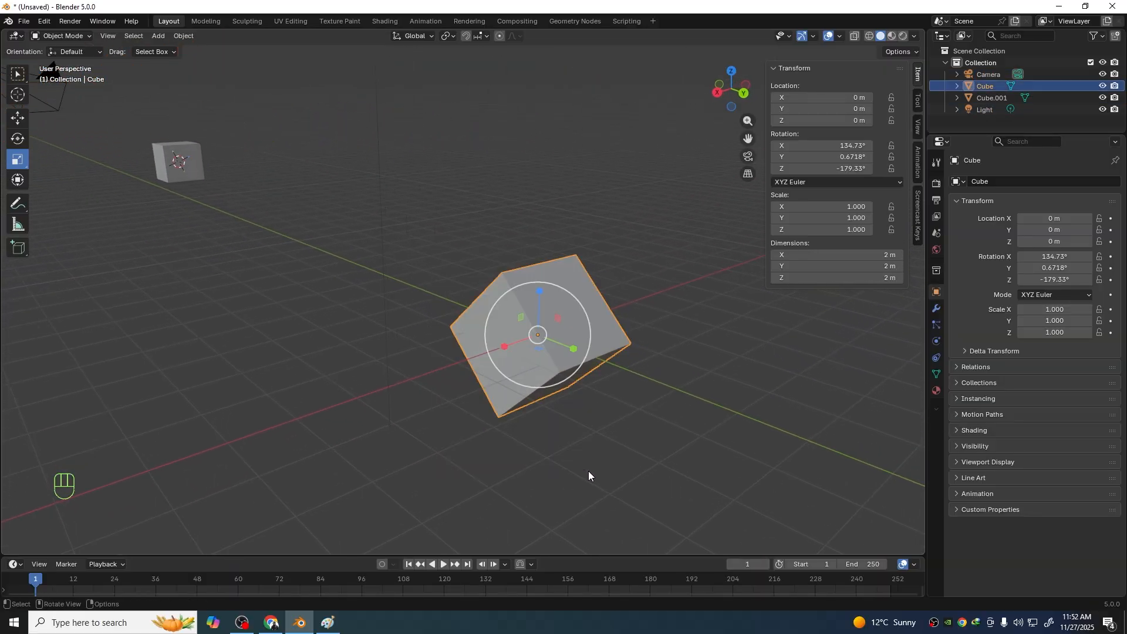
pyautogui.click(471, 352)
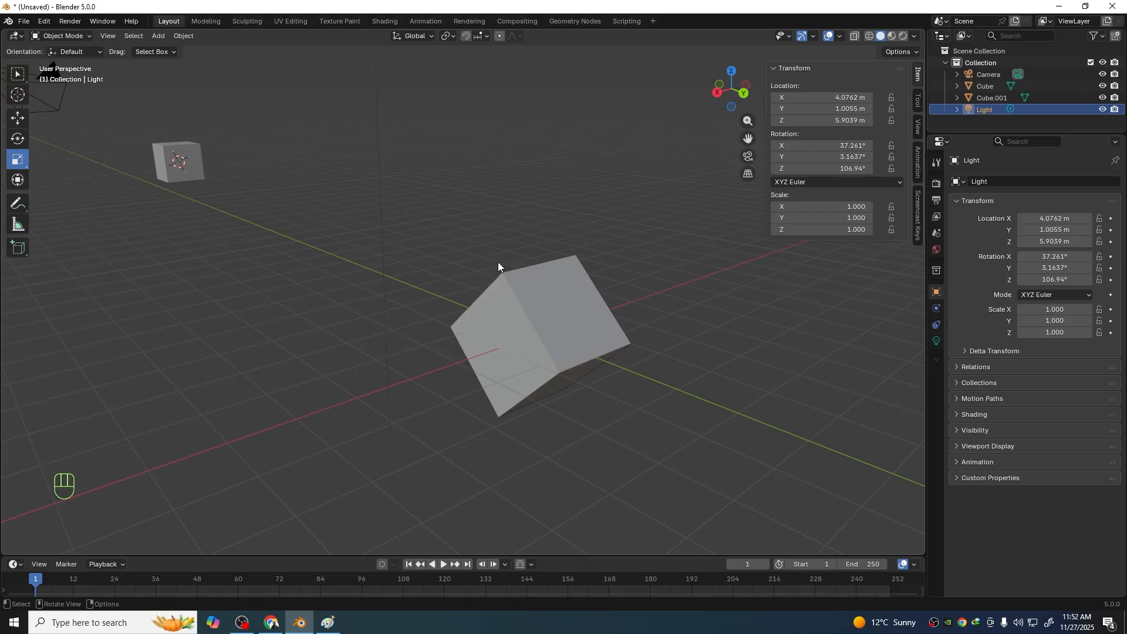
pyautogui.hscroll(5, 534, 358)
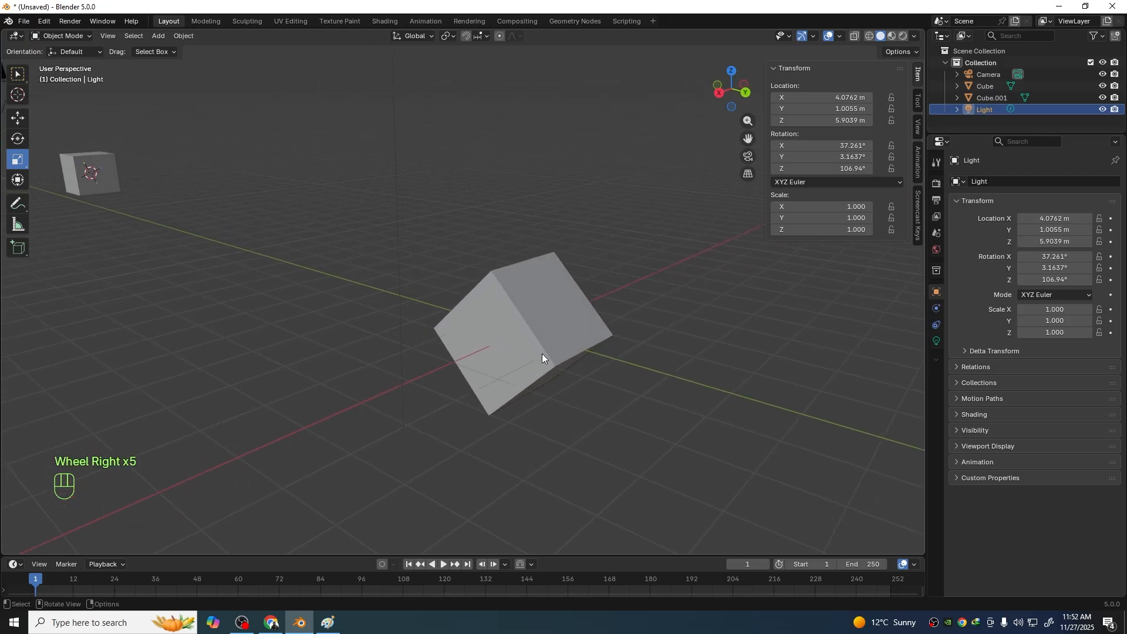
pyautogui.click(519, 277)
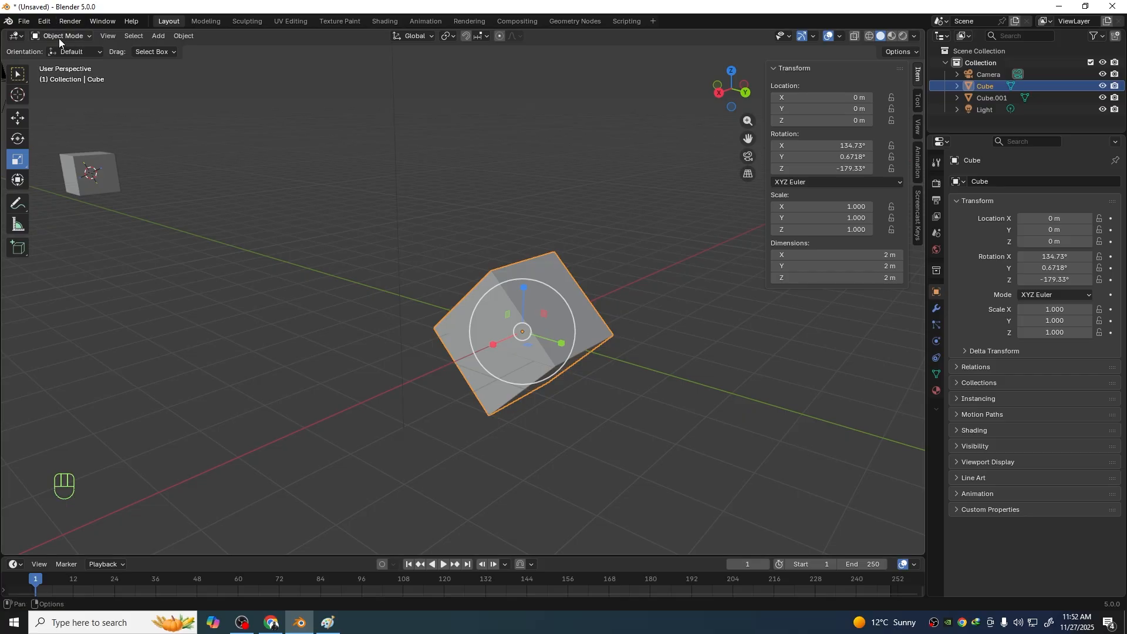
pyautogui.click(438, 301)
pyautogui.moveTo(421, 217); pyautogui.dragTo(603, 467)
pyautogui.click(64, 37)
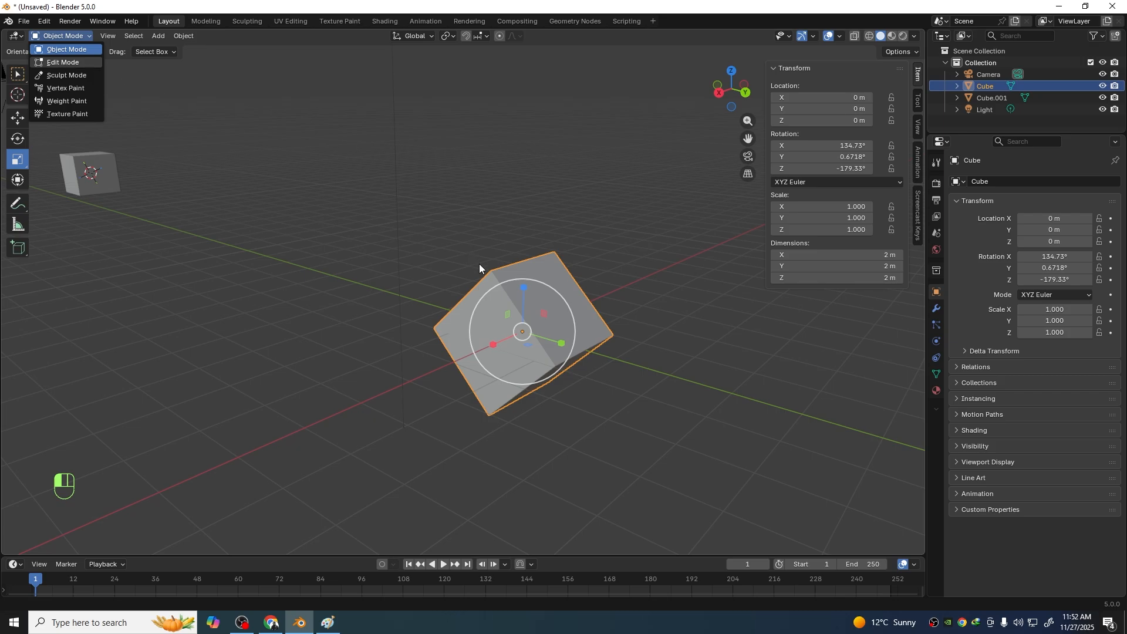
pyautogui.press('Tab')
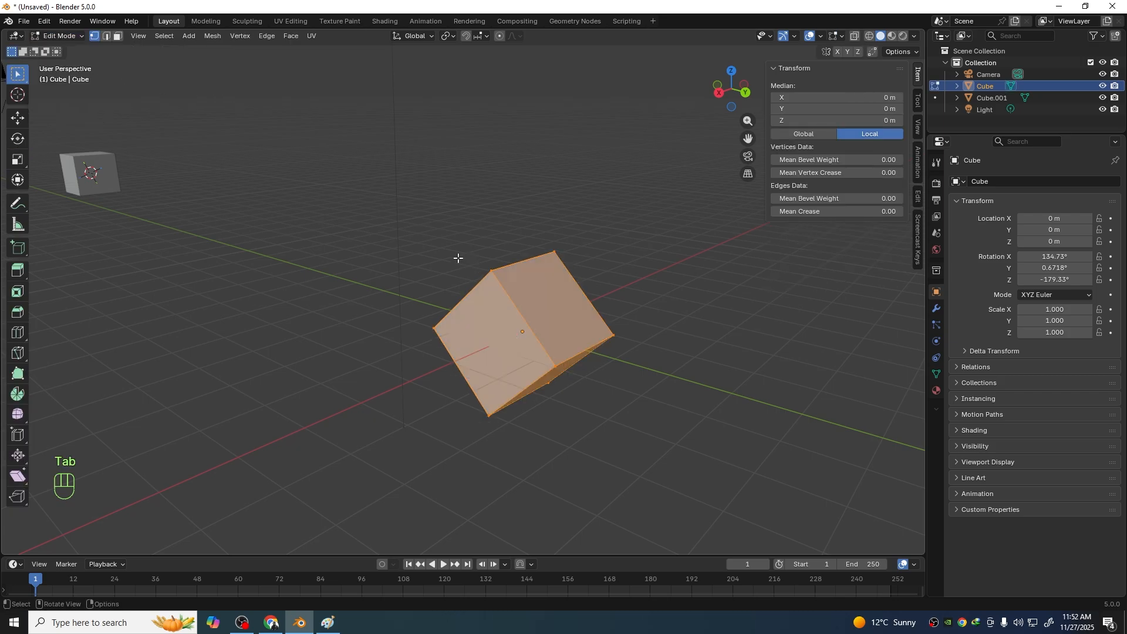
# Box-select the whole cube mesh in Edit Mode and deselect all of its vertices
pyautogui.moveTo(582, 339); pyautogui.dragTo(578, 379, button='middle')
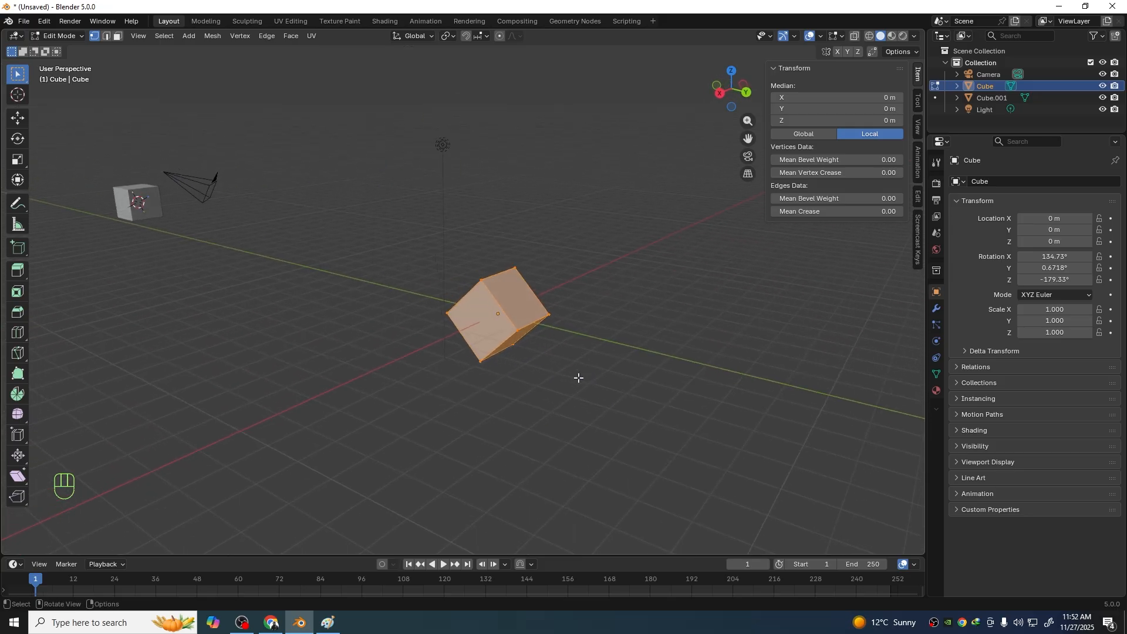
pyautogui.moveTo(433, 247); pyautogui.dragTo(567, 403)
pyautogui.click(585, 391)
pyautogui.scroll(2, 512, 333)
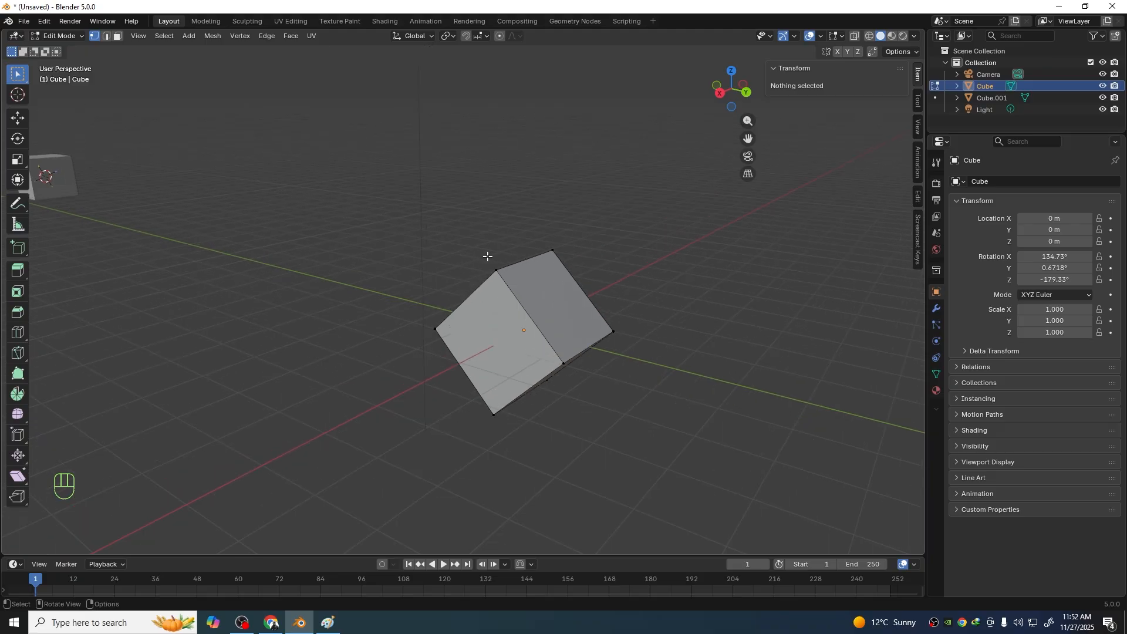
pyautogui.scroll(-3, 514, 308)
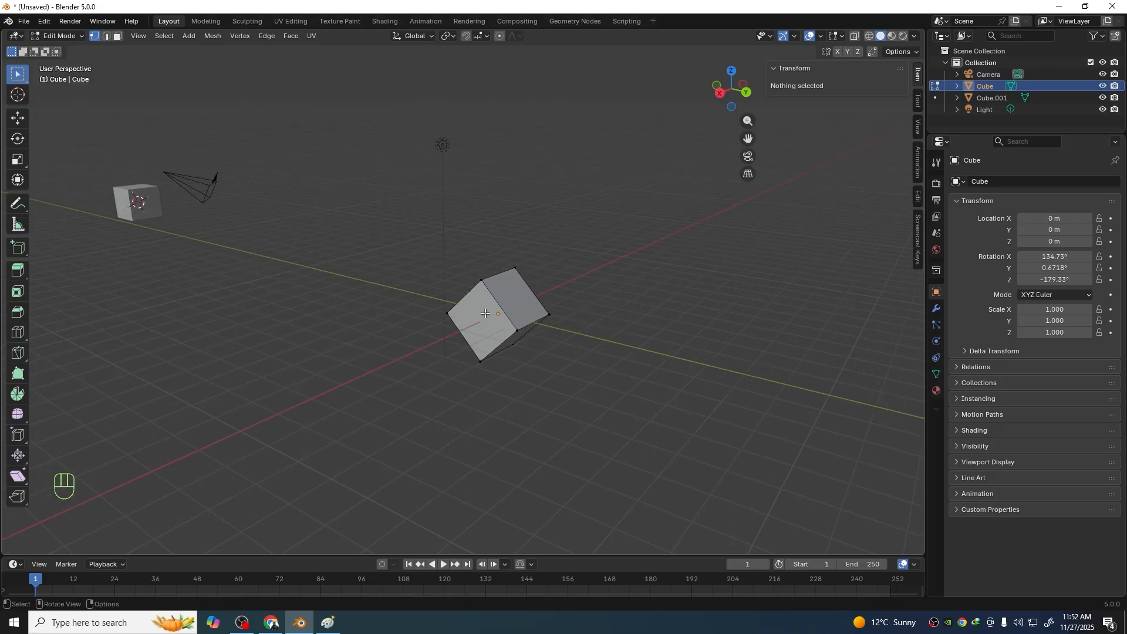
# Try to select the second cube, the camera and the light while the first cube is in Edit Mode
pyautogui.scroll(-1, 486, 313)
pyautogui.moveTo(116, 177); pyautogui.dragTo(190, 260)
pyautogui.moveTo(219, 167); pyautogui.dragTo(268, 224)
pyautogui.moveTo(449, 141); pyautogui.dragTo(491, 222)
pyautogui.click(444, 179)
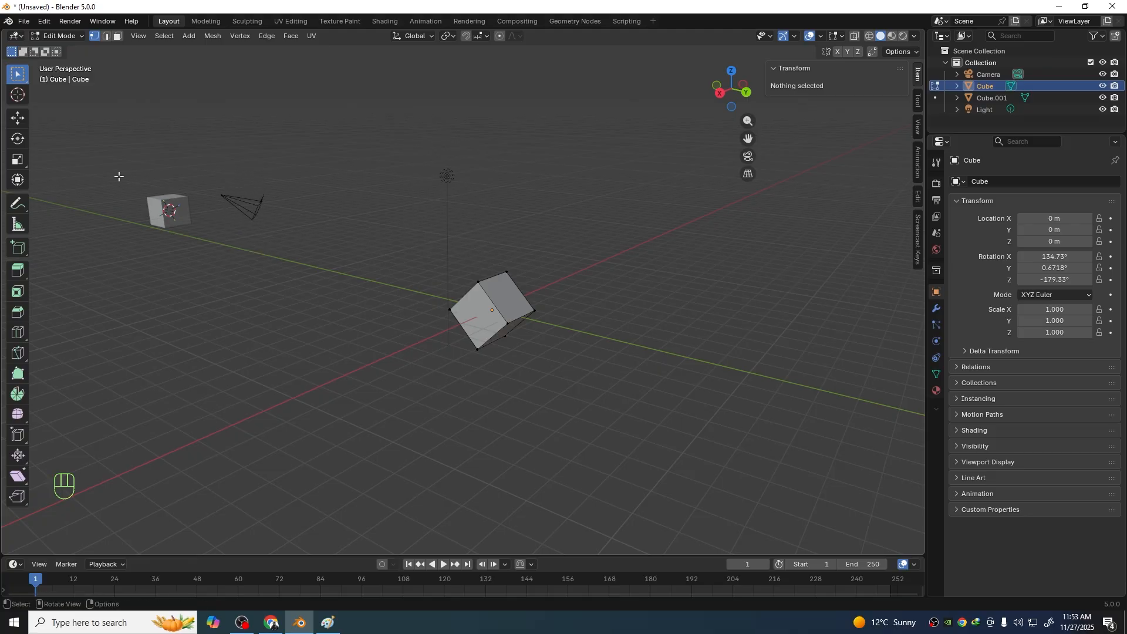
pyautogui.moveTo(132, 199); pyautogui.dragTo(185, 266)
# Toggle the cube to Object Mode and back to Edit Mode
pyautogui.scroll(3, 405, 346)
pyautogui.moveTo(499, 357); pyautogui.dragTo(533, 346, button='middle')
pyautogui.scroll(3, 492, 365)
pyautogui.press('Tab')
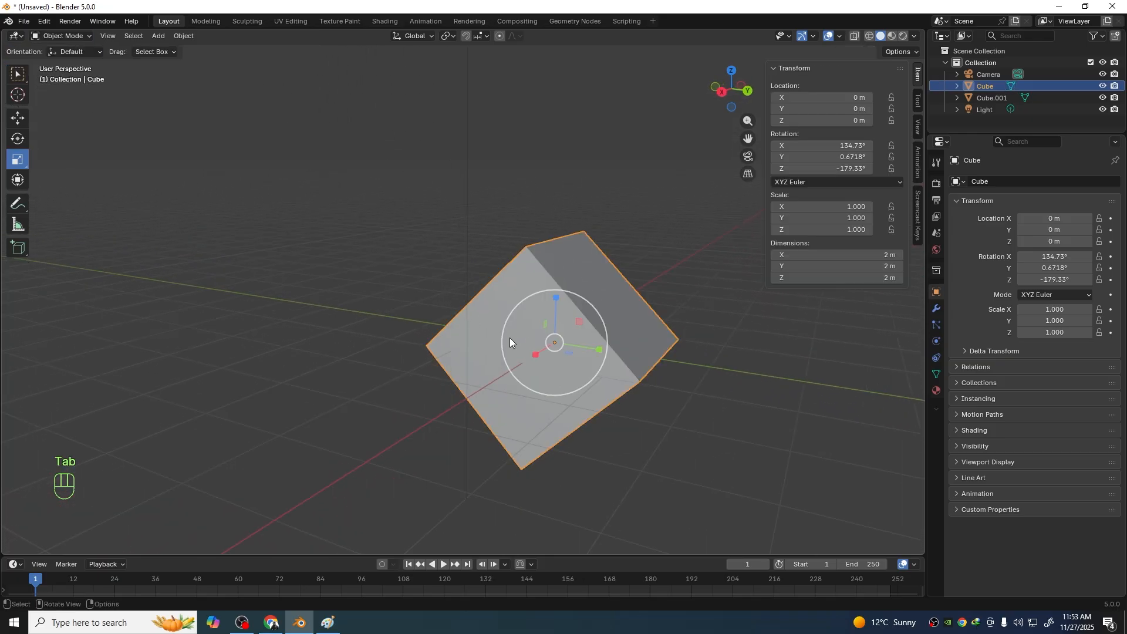
pyautogui.press('Tab')
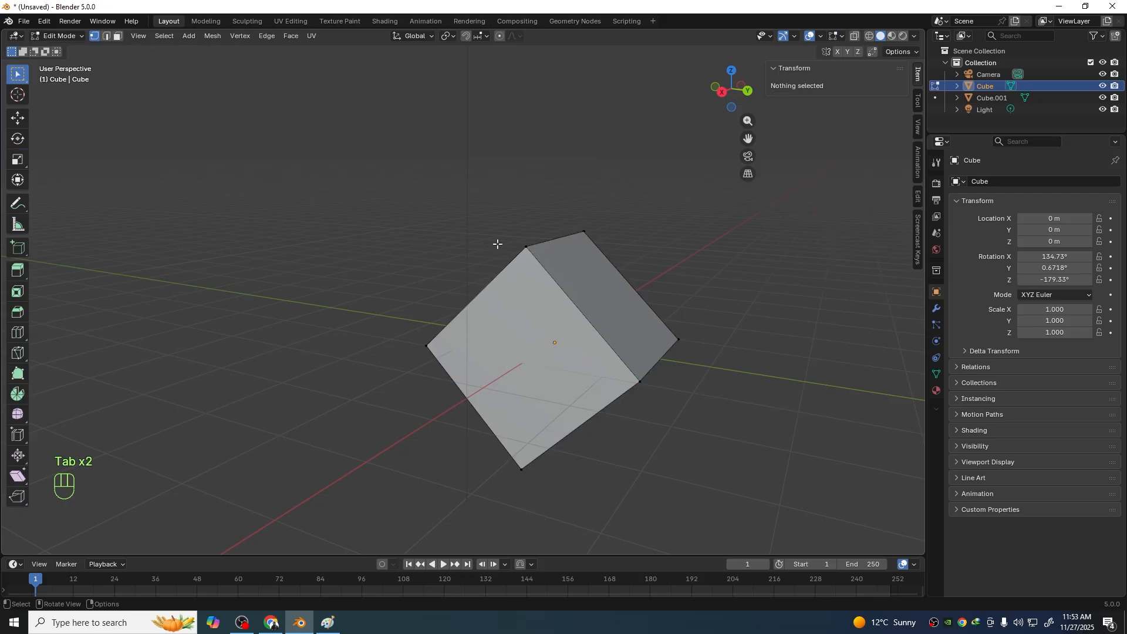
# Select individual corner vertices of the cube one after another, including the one at local X 1, Y 1, Z -1 m
pyautogui.scroll(2, 503, 261)
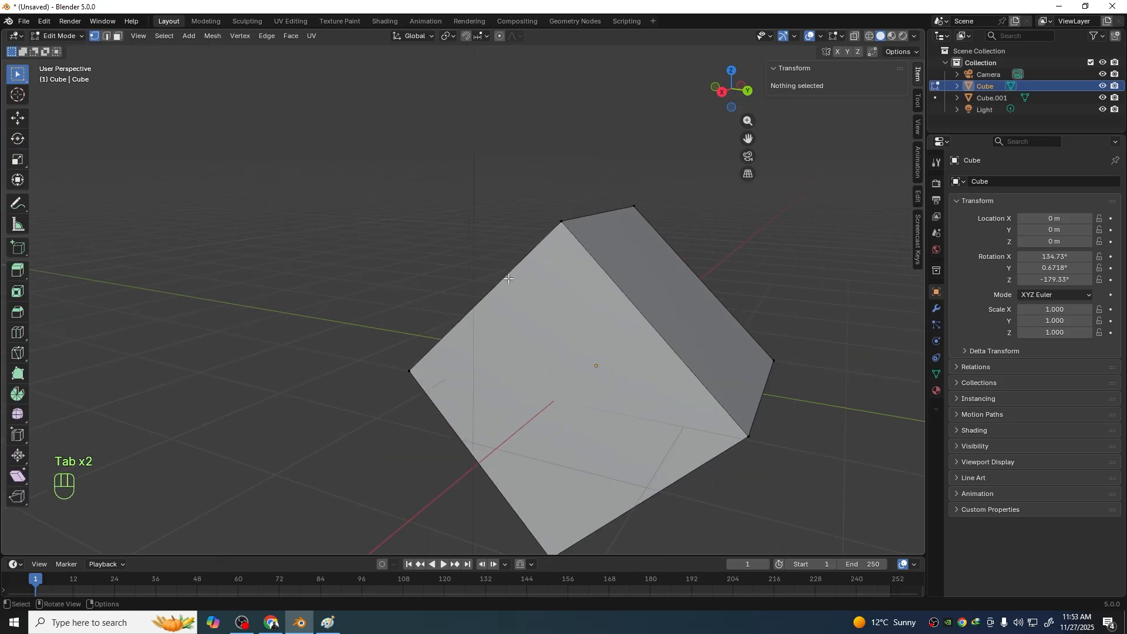
pyautogui.click(562, 220)
pyautogui.moveTo(562, 220); pyautogui.dragTo(600, 318, button='middle')
pyautogui.click(673, 247)
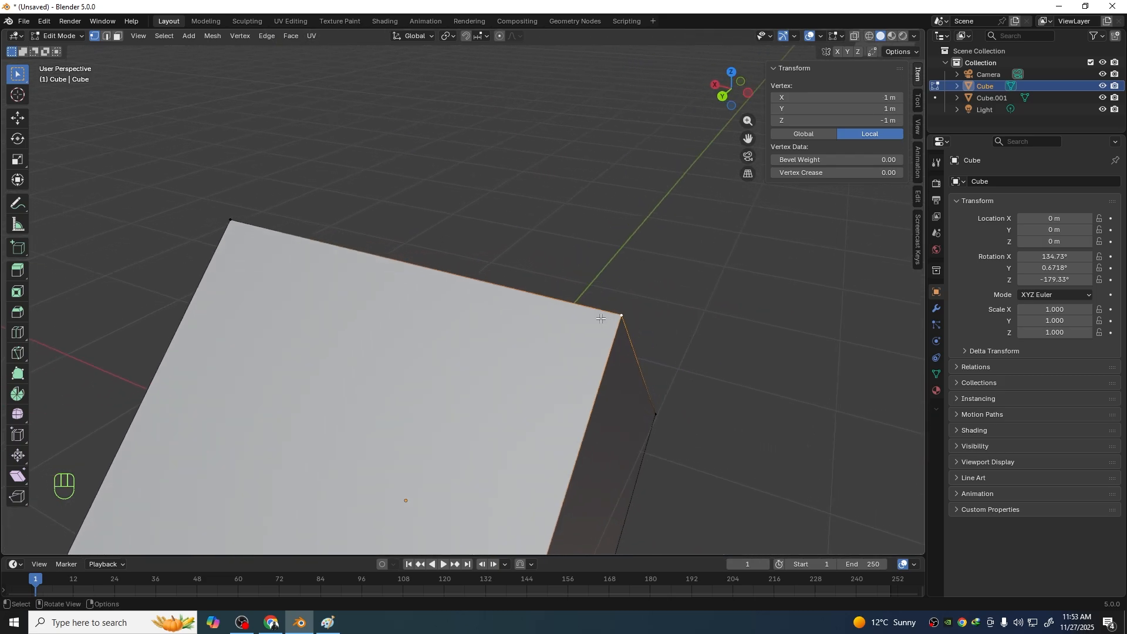
pyautogui.scroll(-5, 601, 318)
pyautogui.moveTo(477, 334); pyautogui.dragTo(617, 319, button='middle')
pyautogui.click(516, 257)
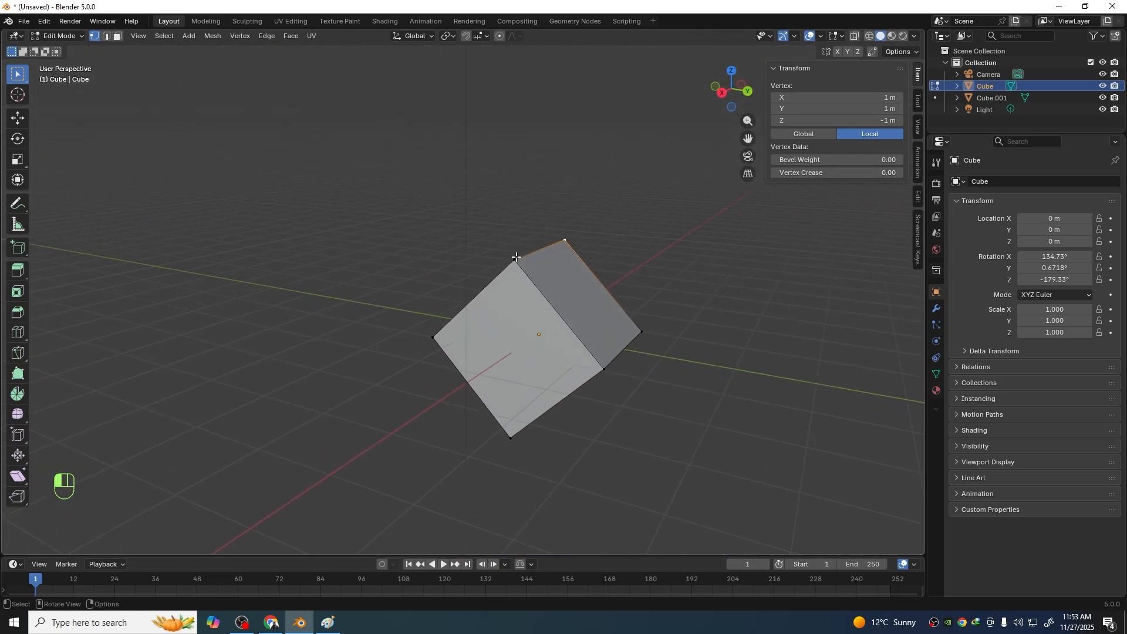
pyautogui.click(440, 336)
# Select the upper corner vertex at local X -1, Y 1, Z -1 m and move it freely to about X -0.90, Y 1.00, Z -0.80 m
pyautogui.moveTo(524, 349); pyautogui.dragTo(471, 360, button='middle')
pyautogui.click(466, 277)
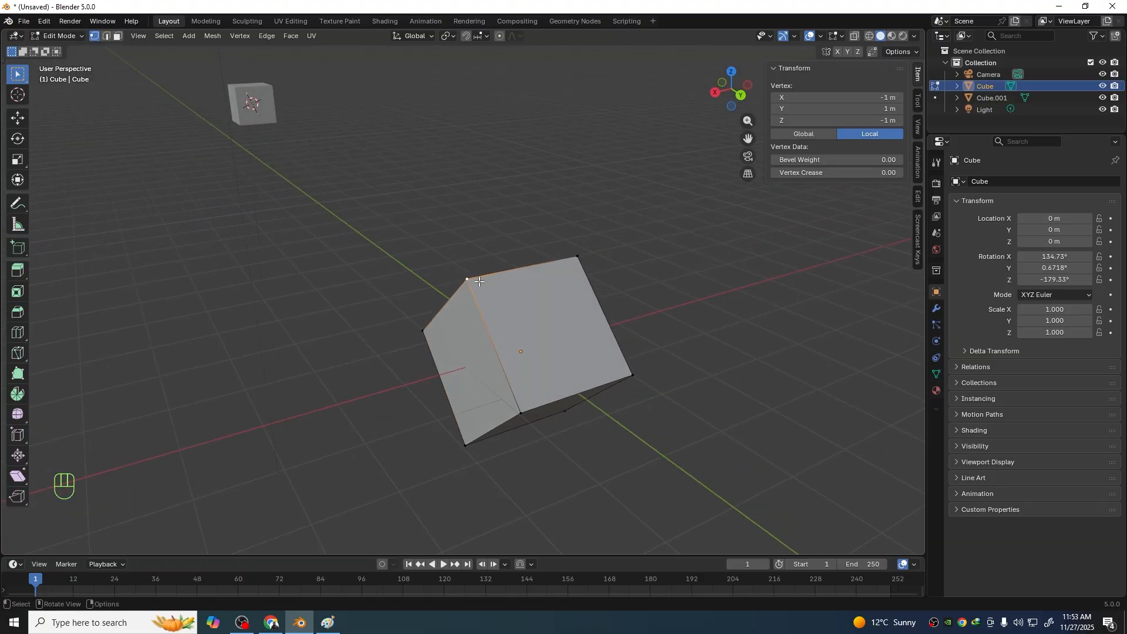
pyautogui.moveTo(479, 285)
pyautogui.mouseDown()
pyautogui.moveTo(448, 280)
pyautogui.moveTo(448, 262)
pyautogui.moveTo(479, 303)
pyautogui.mouseUp()
pyautogui.moveTo(458, 259); pyautogui.dragTo(492, 302)
pyautogui.click(579, 258)
pyautogui.moveTo(464, 325)
pyautogui.mouseDown(button='middle')
pyautogui.moveTo(487, 311)
pyautogui.moveTo(458, 329)
pyautogui.mouseUp(button='middle')
pyautogui.click(489, 306)
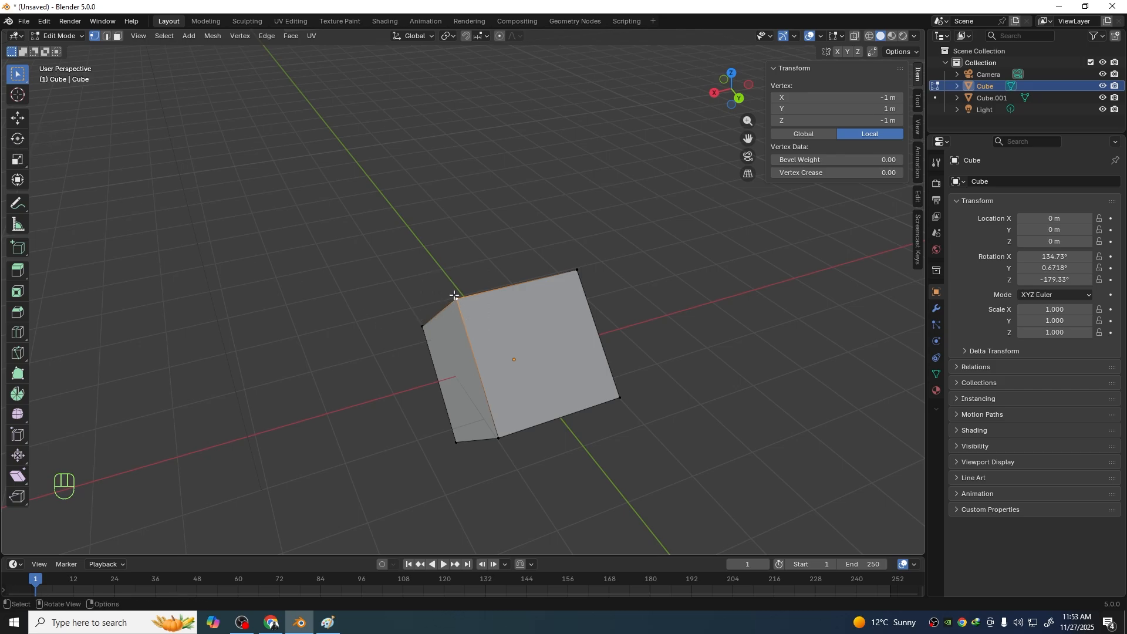
pyautogui.press('g')
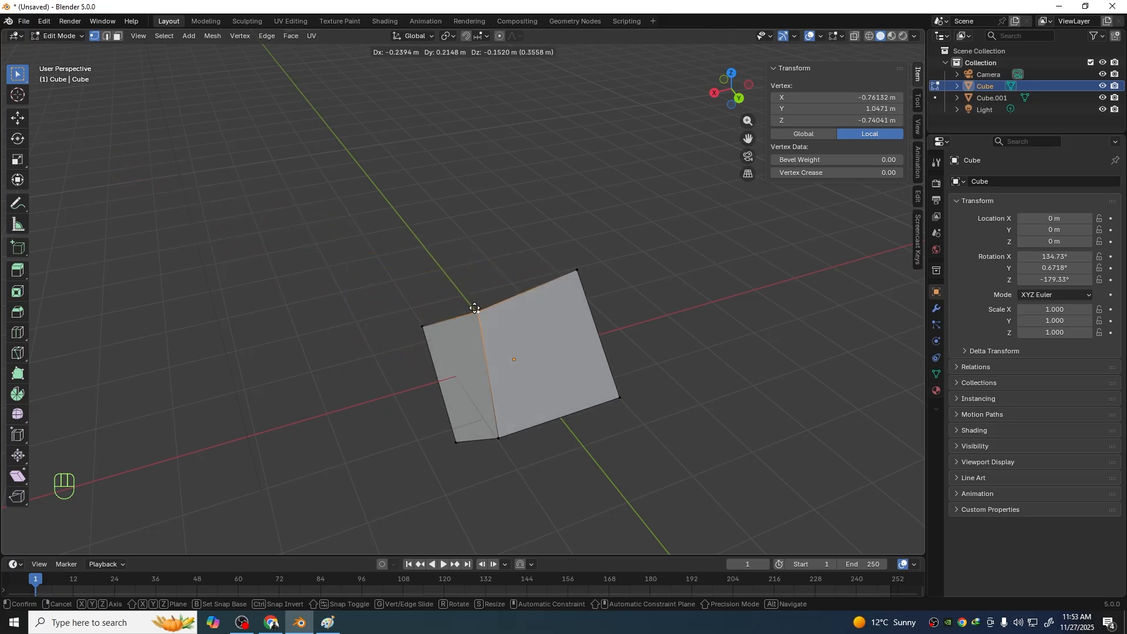
pyautogui.click(465, 307)
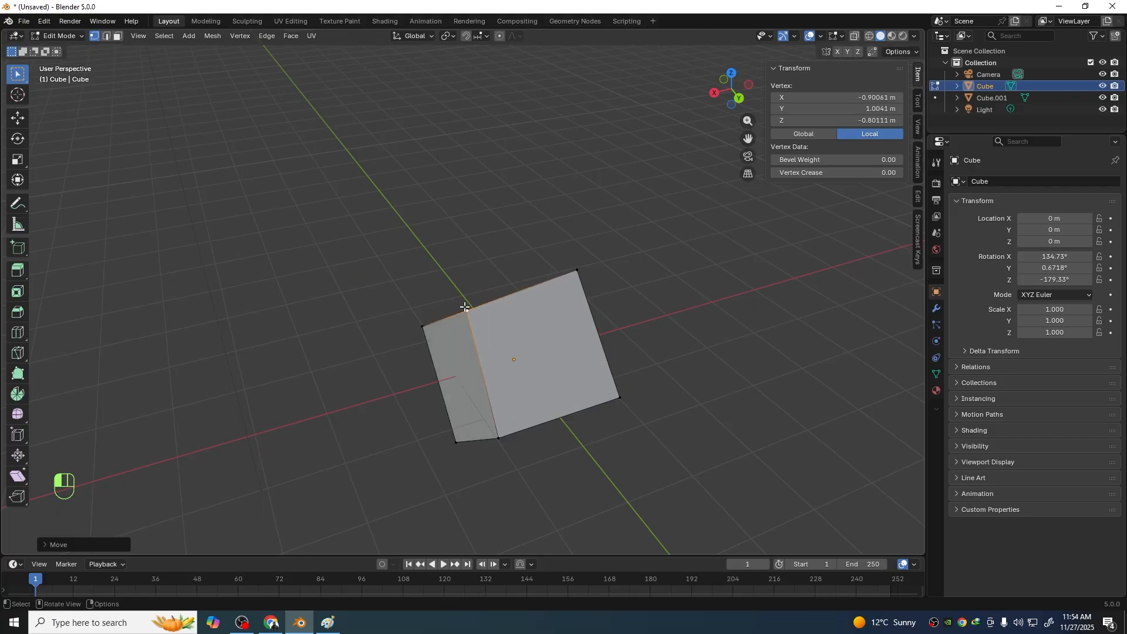
pyautogui.hscroll(5, 390, 307)
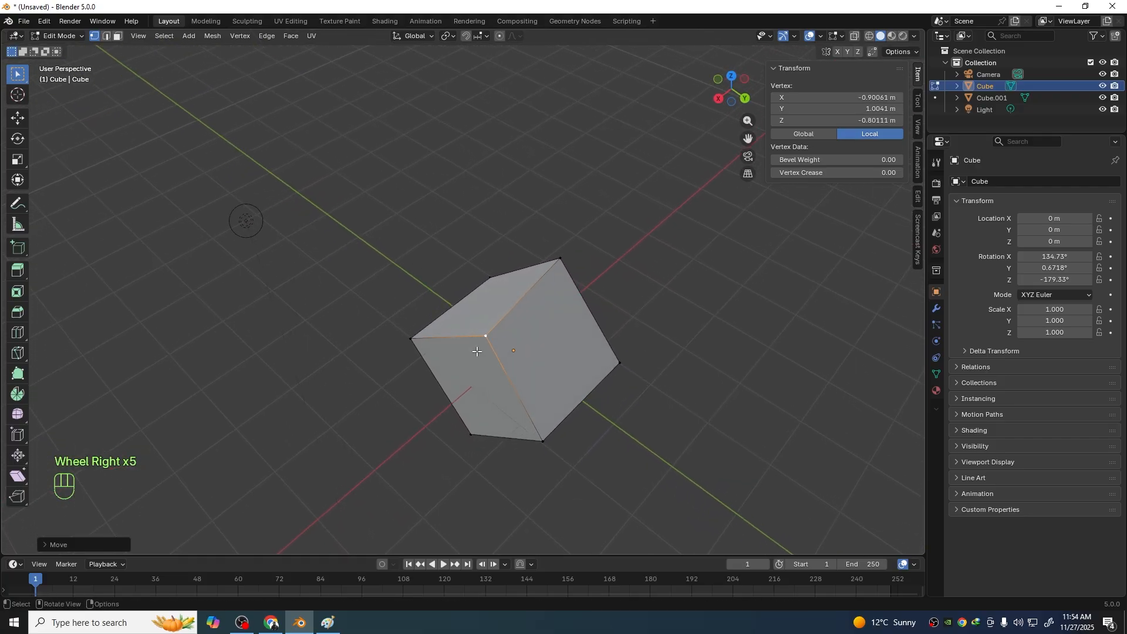
pyautogui.moveTo(477, 352); pyautogui.dragTo(520, 365, button='middle')
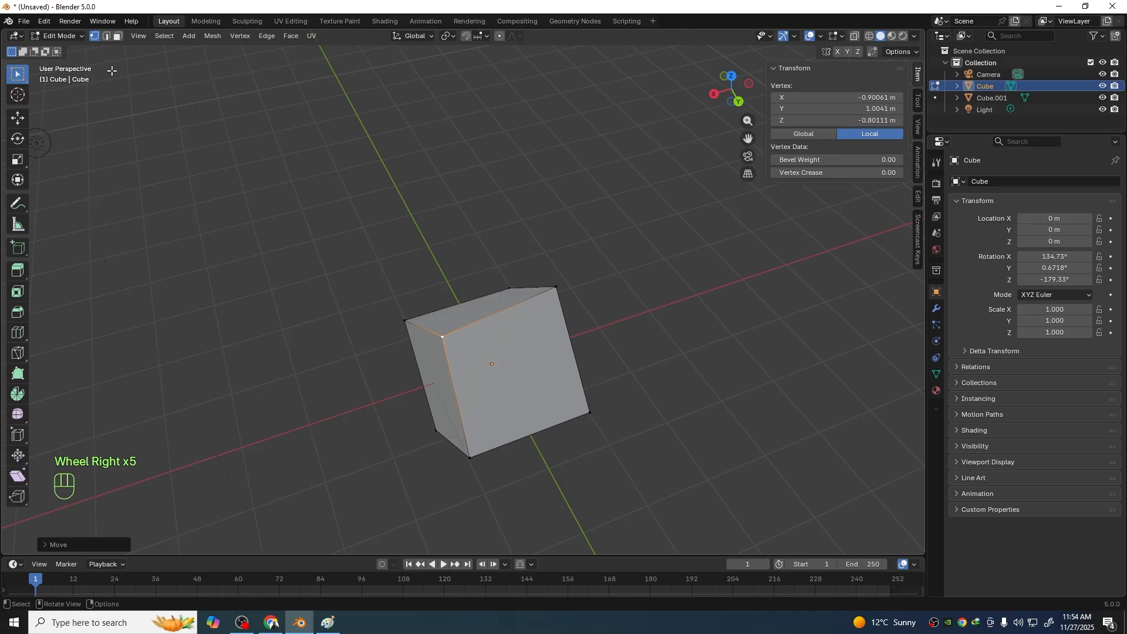
# Switch the cube's mesh selection mode from vertices to edges, toggling back to vertex mode once along the way
pyautogui.click(105, 37)
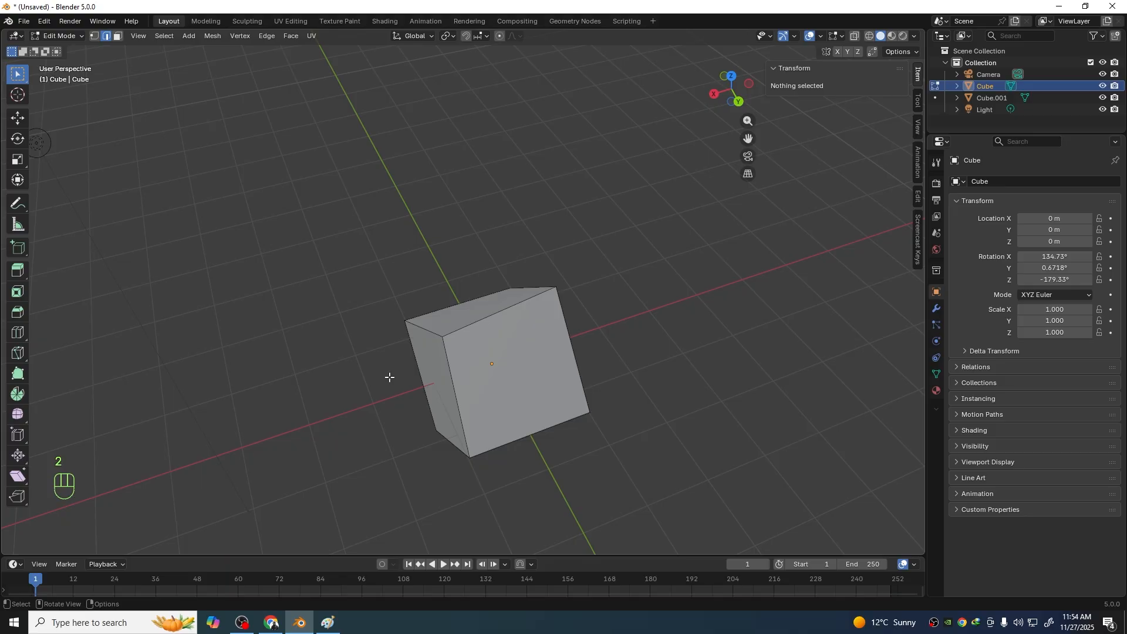
pyautogui.press('1')
pyautogui.press('2')
pyautogui.moveTo(502, 395); pyautogui.dragTo(462, 298, button='middle')
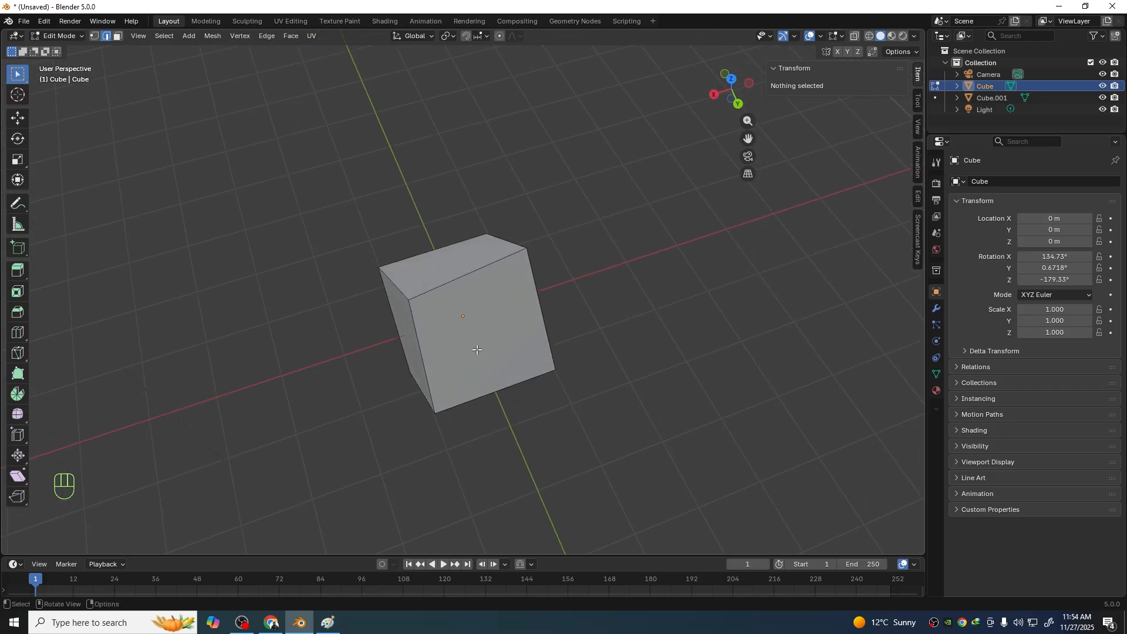
# Select the cube's upper front edge and move it freely to a local median of about X 0.32, Y 1.37, Z -0.51 m
pyautogui.click(448, 286)
pyautogui.hscroll(2, 463, 317)
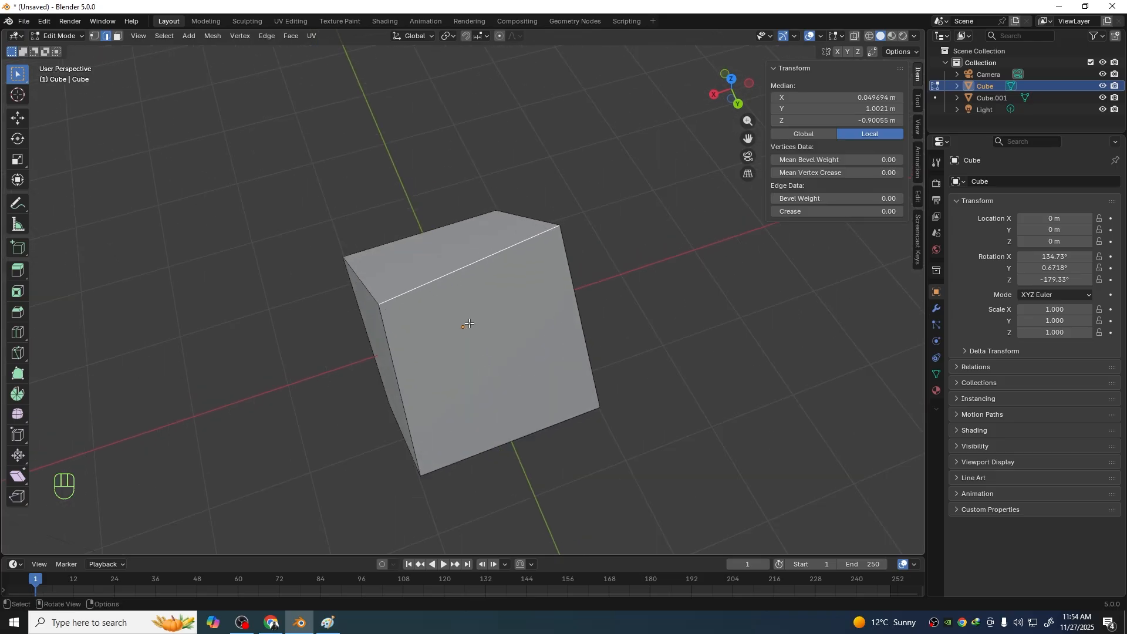
pyautogui.press('g')
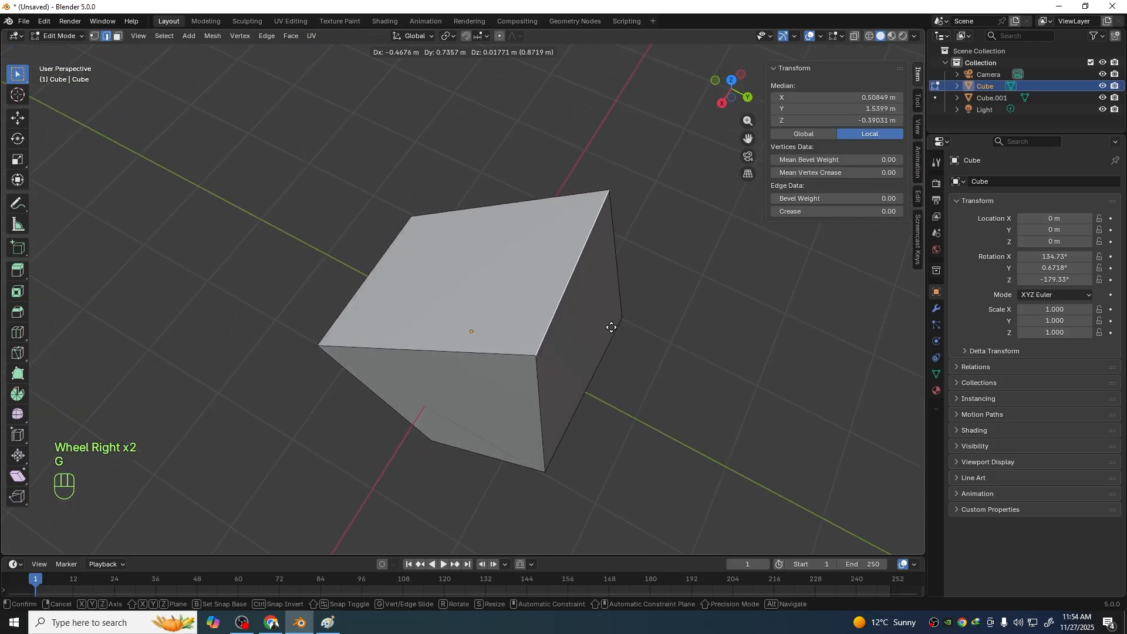
pyautogui.click(620, 379)
pyautogui.scroll(-3, 621, 379)
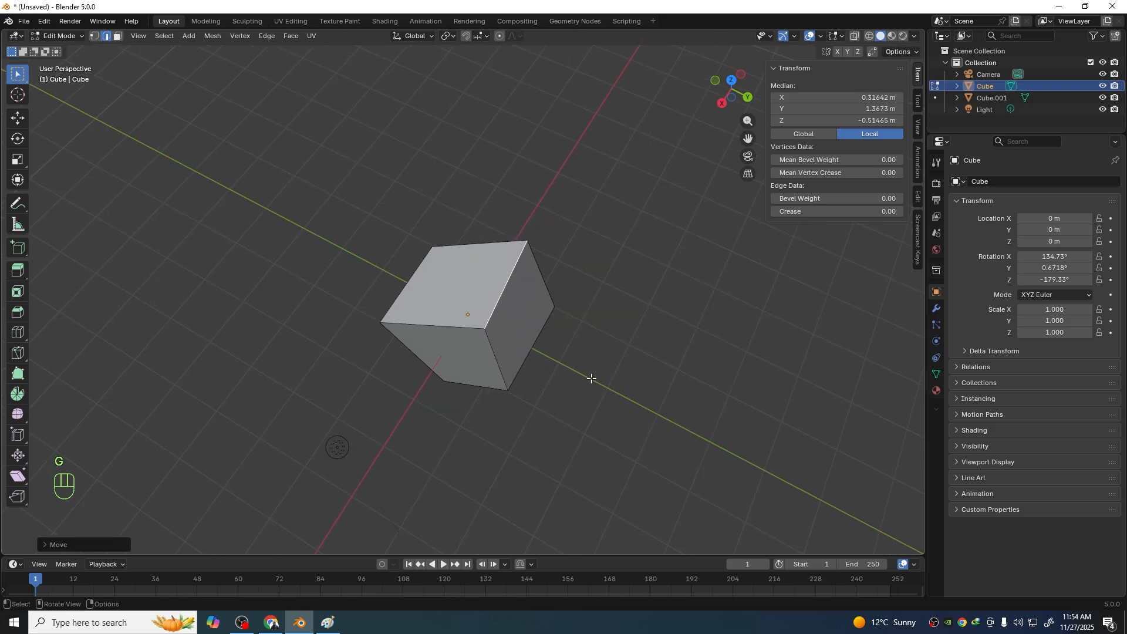
# Switch to face selection, select the side face below the moved edge and move it freely to about local X 1.73, Y 2.08, Z 1.42 m
pyautogui.moveTo(589, 377); pyautogui.dragTo(569, 352, button='middle')
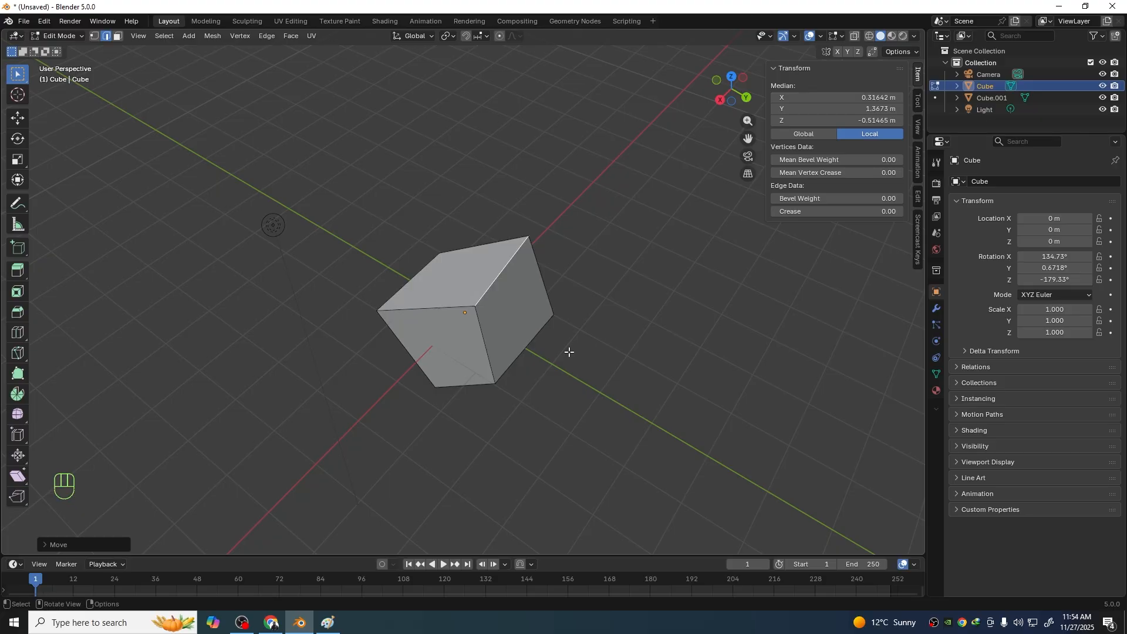
pyautogui.hscroll(2, 528, 350)
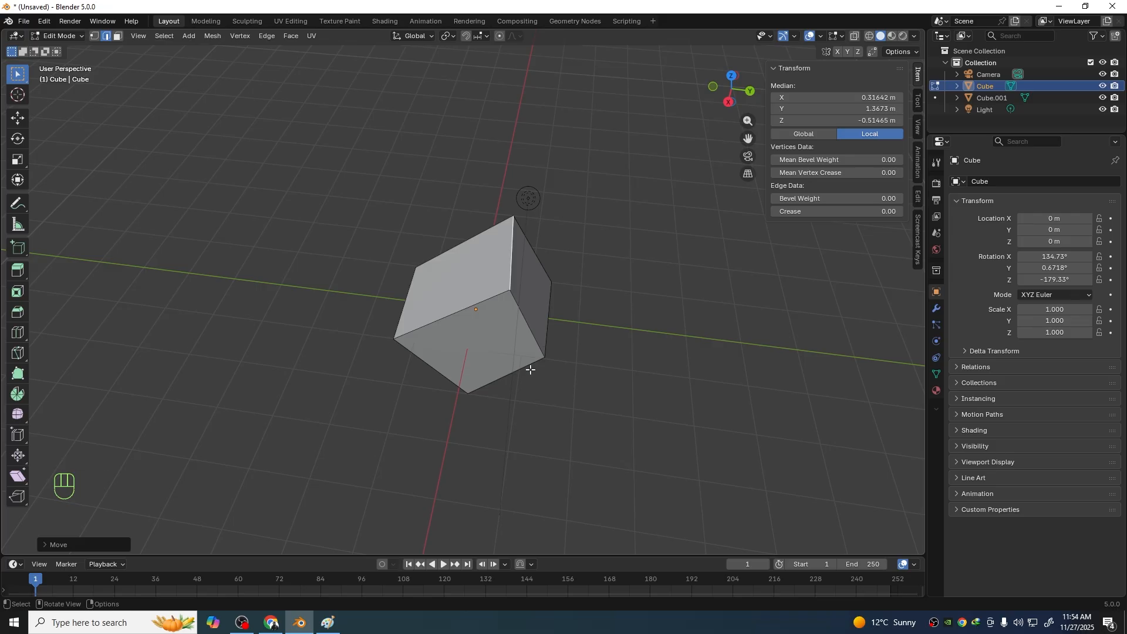
pyautogui.moveTo(561, 370); pyautogui.dragTo(474, 363, button='middle')
pyautogui.hscroll(3, 597, 342)
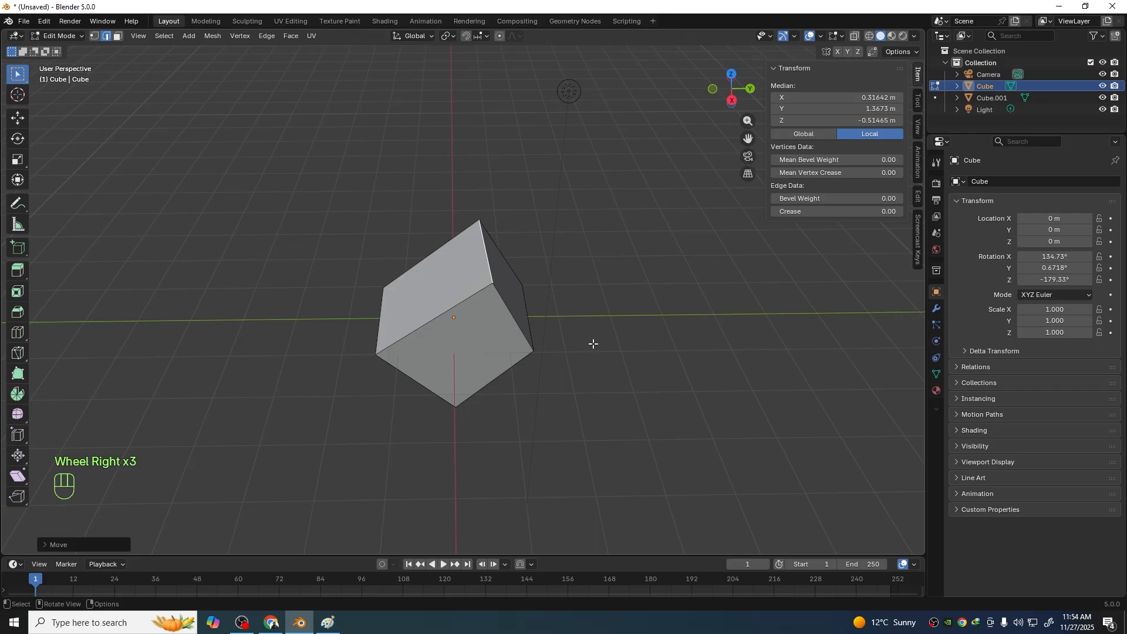
pyautogui.moveTo(591, 342); pyautogui.dragTo(496, 348, button='middle')
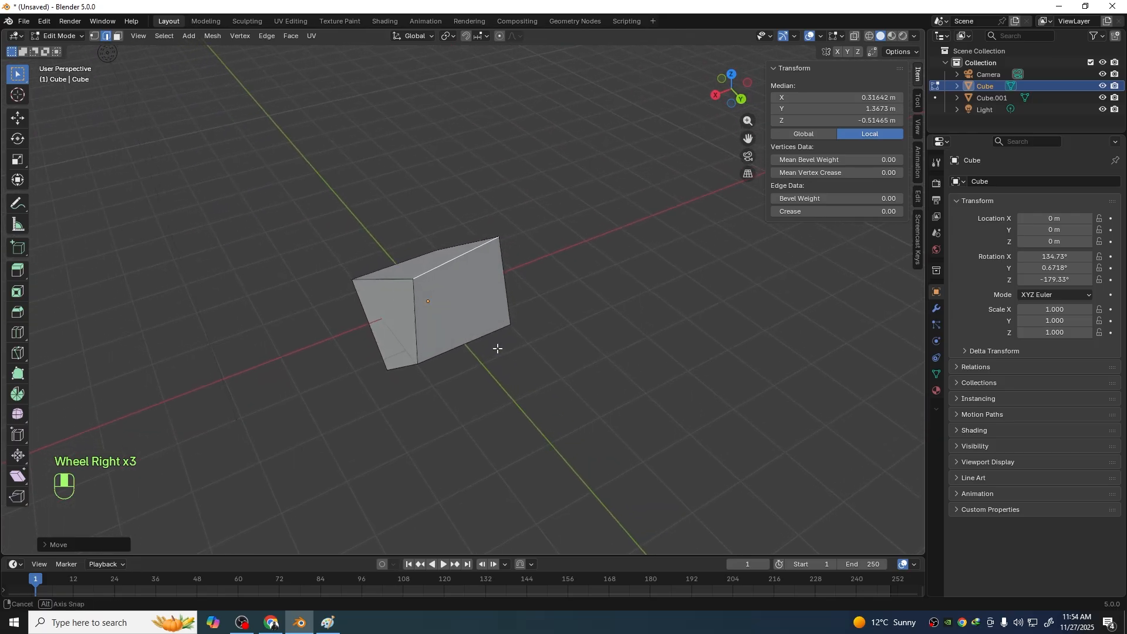
pyautogui.click(118, 36)
pyautogui.click(483, 350)
pyautogui.moveTo(483, 351); pyautogui.dragTo(509, 313, button='middle')
pyautogui.scroll(1, 511, 314)
pyautogui.press('g')
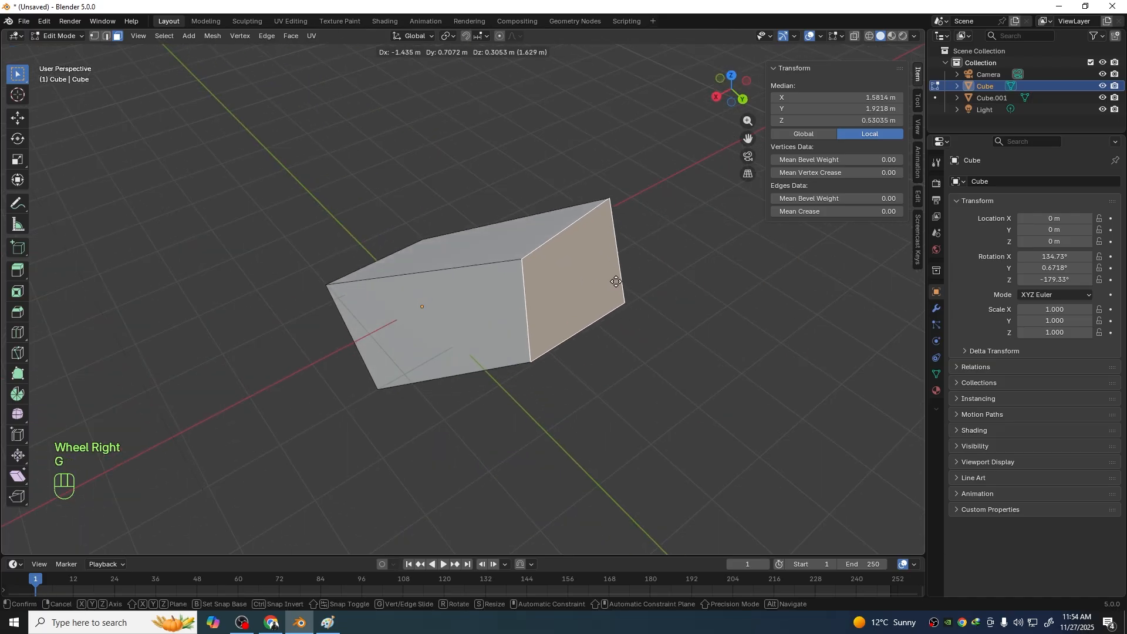
pyautogui.click(653, 342)
pyautogui.scroll(-3, 654, 407)
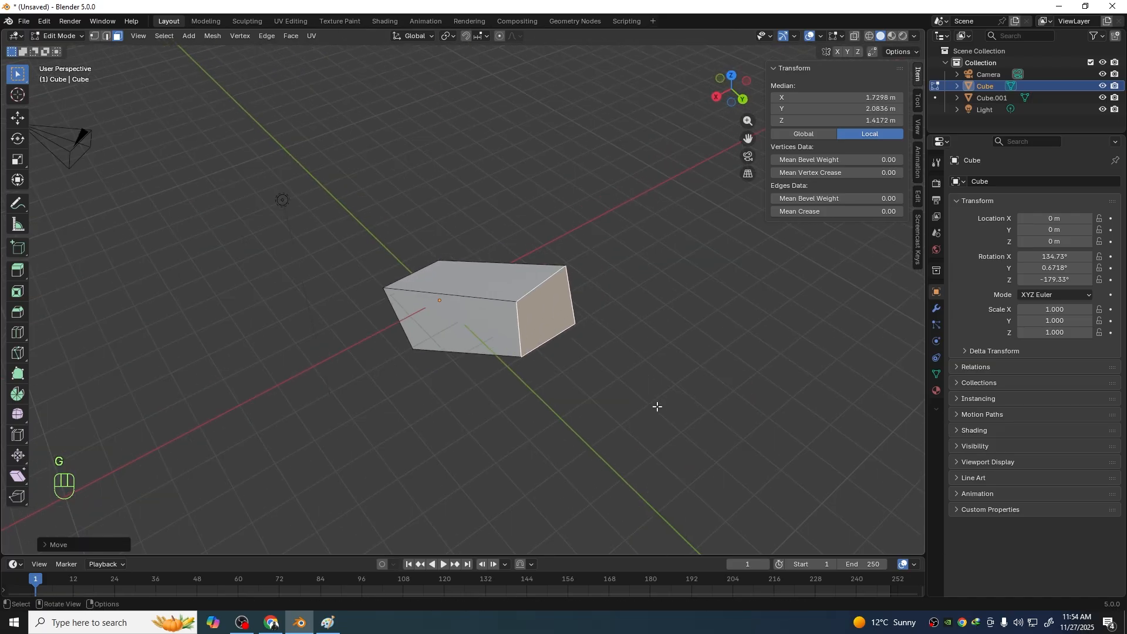
pyautogui.moveTo(654, 408); pyautogui.dragTo(609, 398, button='middle')
pyautogui.scroll(3, 604, 414)
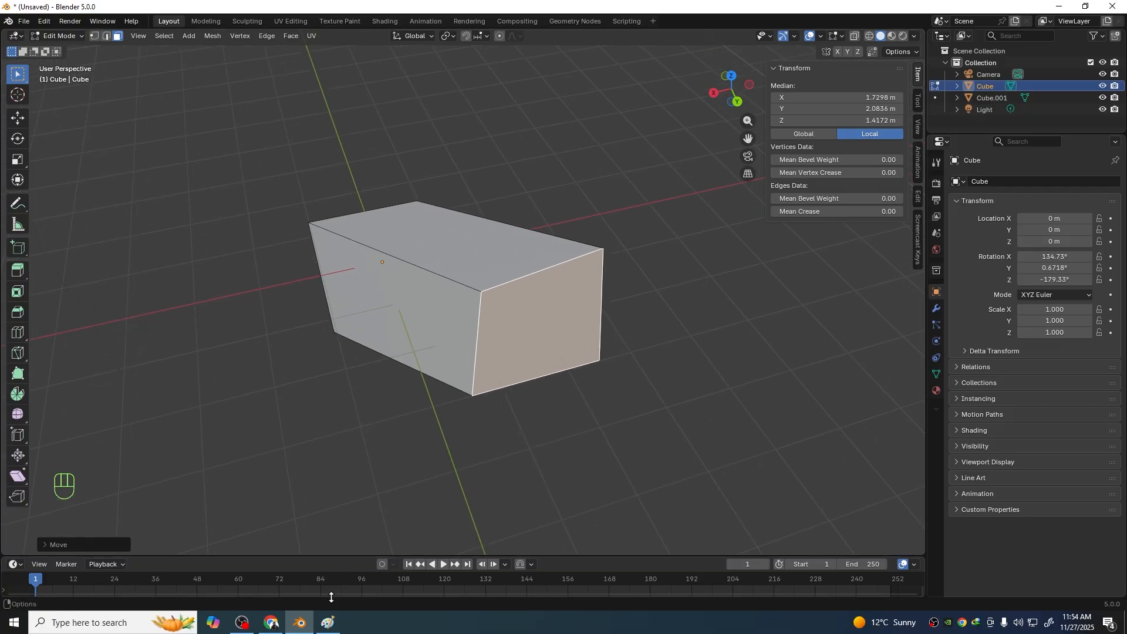
# Switch to Paint and sketch a vertex dot below the diagram with an arrow pointing to the underlined letters G, R, S
pyautogui.click(327, 622)
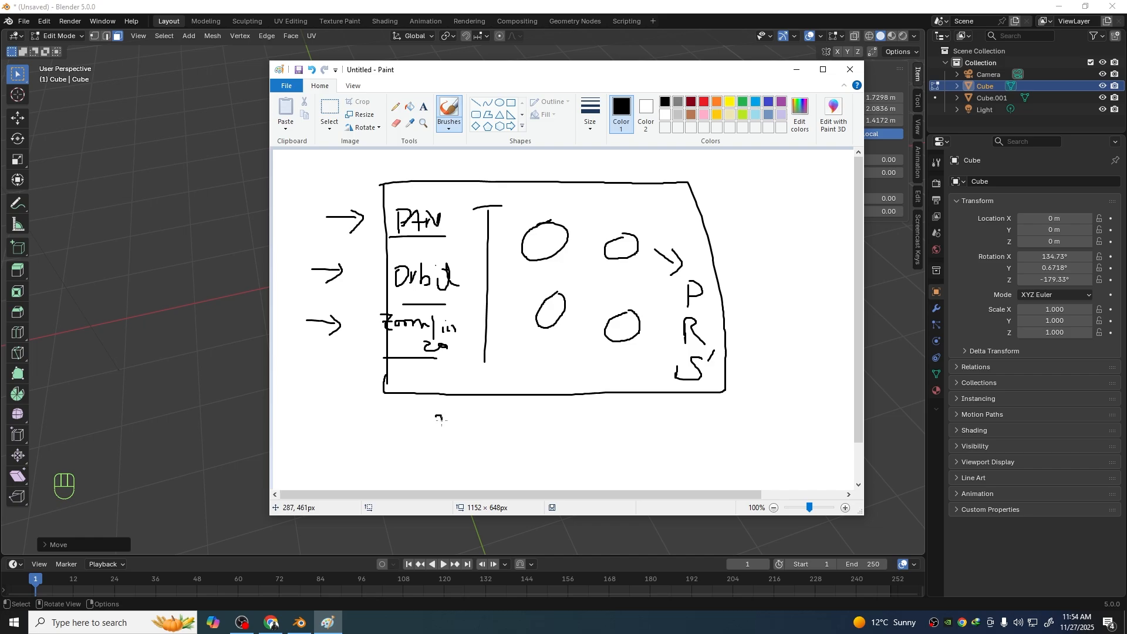
pyautogui.moveTo(438, 418); pyautogui.dragTo(513, 422)
pyautogui.moveTo(505, 414); pyautogui.dragTo(558, 437)
pyautogui.moveTo(564, 416); pyautogui.dragTo(625, 435)
# Circle the letters P, R, S in the diagram and add tick marks and emphasis strokes around them
pyautogui.moveTo(669, 281)
pyautogui.mouseDown()
pyautogui.moveTo(701, 273)
pyautogui.moveTo(726, 367)
pyautogui.moveTo(666, 376)
pyautogui.moveTo(678, 274)
pyautogui.moveTo(751, 277)
pyautogui.mouseUp()
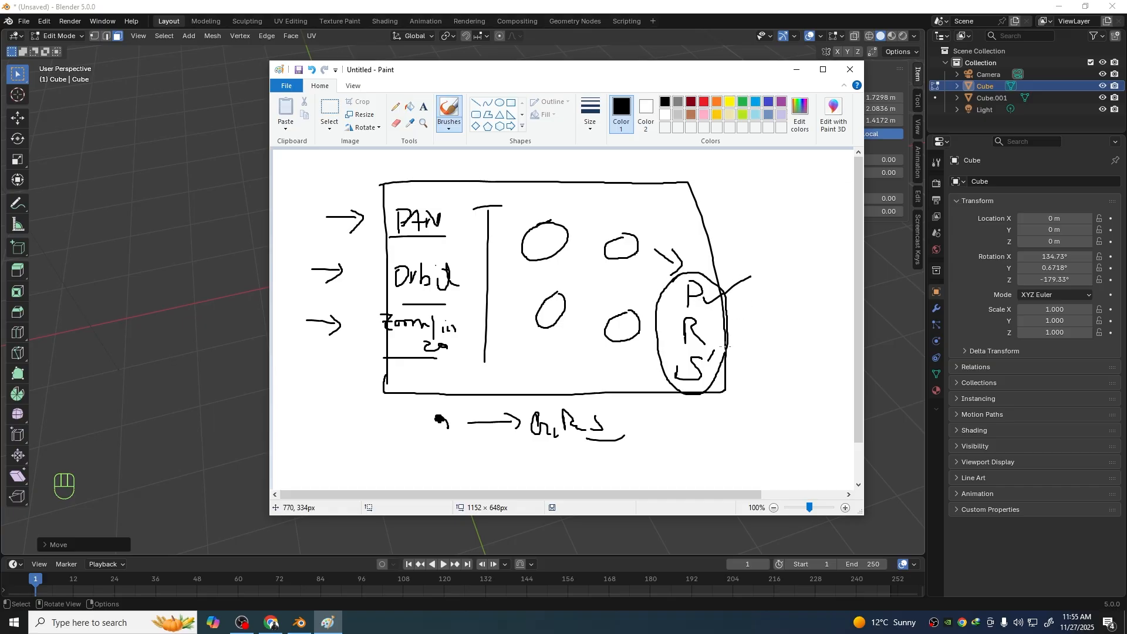
pyautogui.moveTo(728, 346); pyautogui.dragTo(773, 318)
pyautogui.moveTo(743, 364); pyautogui.dragTo(795, 345)
pyautogui.moveTo(801, 295); pyautogui.dragTo(797, 376)
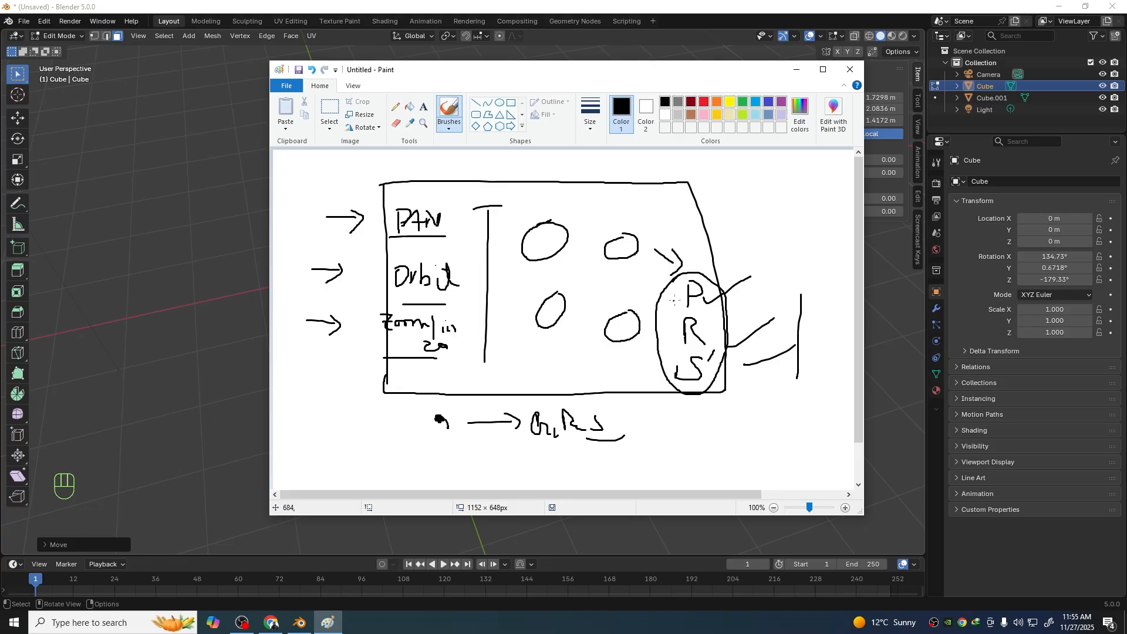
pyautogui.moveTo(673, 305); pyautogui.dragTo(662, 364)
# Sketch a ticked edge with two endpoints and an arrow to its transform letters, and below it a square face with an arrow to "Face"
pyautogui.moveTo(397, 453); pyautogui.dragTo(493, 449)
pyautogui.moveTo(482, 440)
pyautogui.mouseDown()
pyautogui.moveTo(496, 450)
pyautogui.moveTo(488, 459)
pyautogui.moveTo(592, 458)
pyautogui.mouseUp()
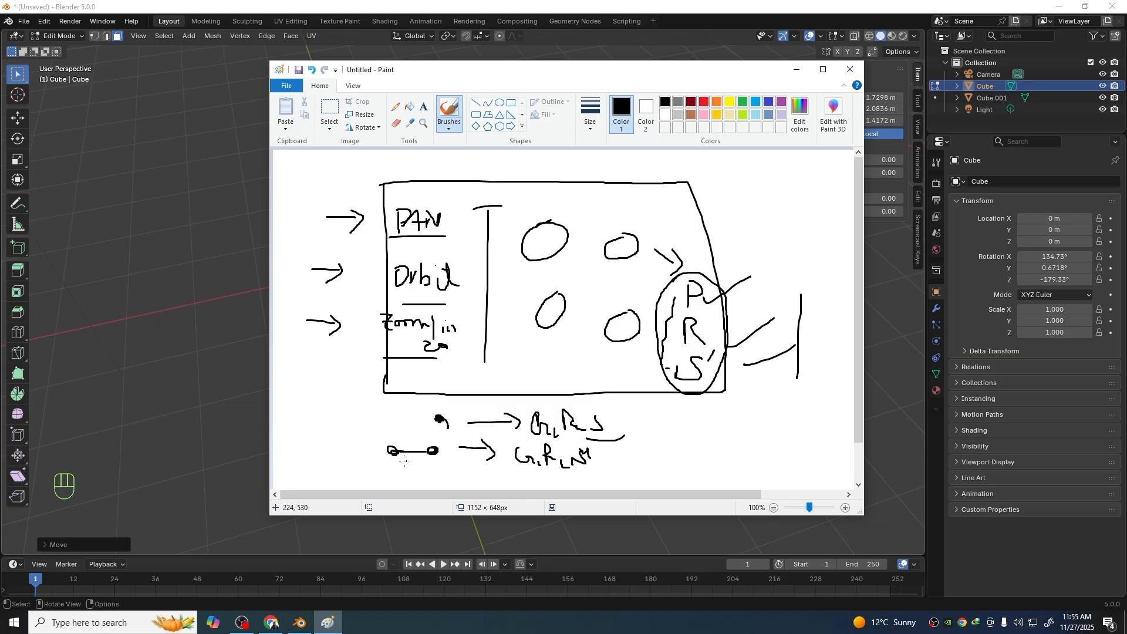
pyautogui.moveTo(352, 453); pyautogui.dragTo(374, 436)
pyautogui.moveTo(412, 475); pyautogui.dragTo(420, 476)
pyautogui.moveTo(414, 476)
pyautogui.mouseDown()
pyautogui.moveTo(395, 488)
pyautogui.moveTo(474, 482)
pyautogui.moveTo(468, 489)
pyautogui.moveTo(492, 471)
pyautogui.moveTo(512, 487)
pyautogui.moveTo(551, 485)
pyautogui.mouseUp()
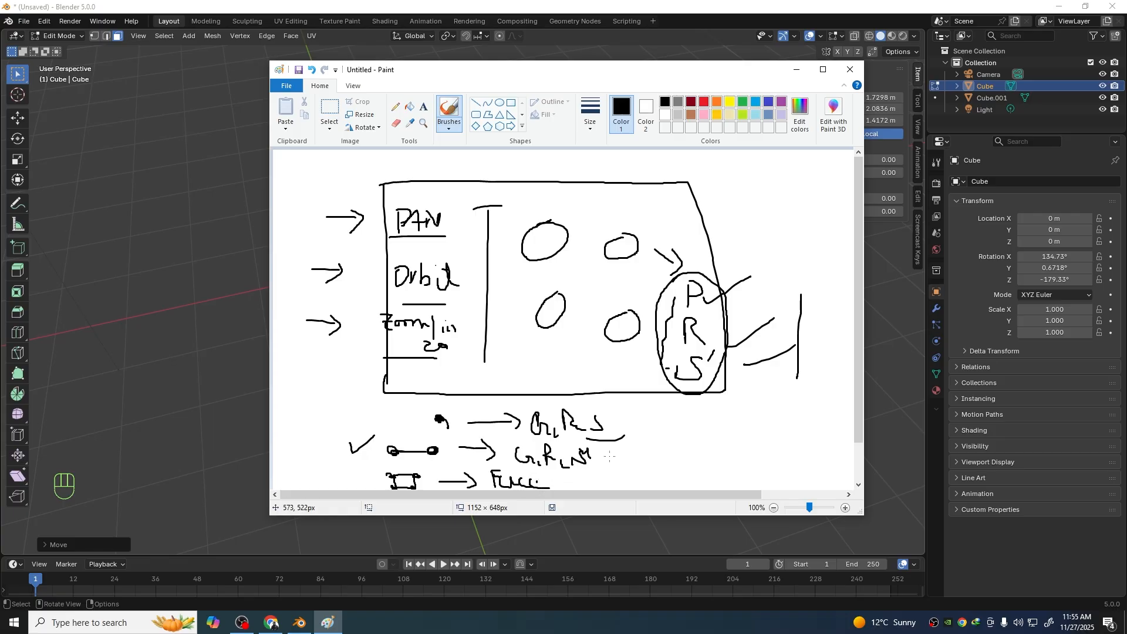
# Draw a brace beside the handwritten shortcut list, a circled 9 above the sketch, and a small box containing circles
pyautogui.moveTo(628, 429)
pyautogui.mouseDown()
pyautogui.moveTo(642, 463)
pyautogui.moveTo(618, 485)
pyautogui.mouseUp()
pyautogui.moveTo(325, 166)
pyautogui.mouseDown()
pyautogui.moveTo(327, 185)
pyautogui.moveTo(351, 188)
pyautogui.moveTo(321, 157)
pyautogui.moveTo(323, 200)
pyautogui.moveTo(313, 164)
pyautogui.moveTo(400, 159)
pyautogui.moveTo(396, 176)
pyautogui.mouseUp()
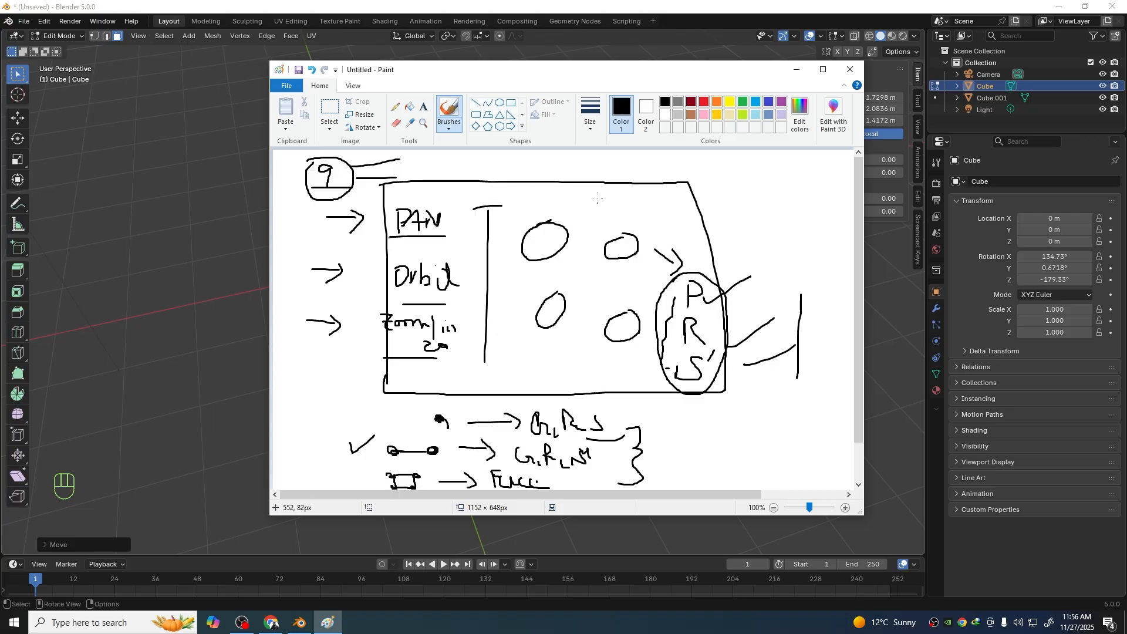
pyautogui.moveTo(733, 177)
pyautogui.mouseDown()
pyautogui.moveTo(739, 223)
pyautogui.moveTo(830, 176)
pyautogui.moveTo(774, 229)
pyautogui.moveTo(740, 225)
pyautogui.moveTo(767, 196)
pyautogui.moveTo(802, 204)
pyautogui.moveTo(820, 192)
pyautogui.mouseUp()
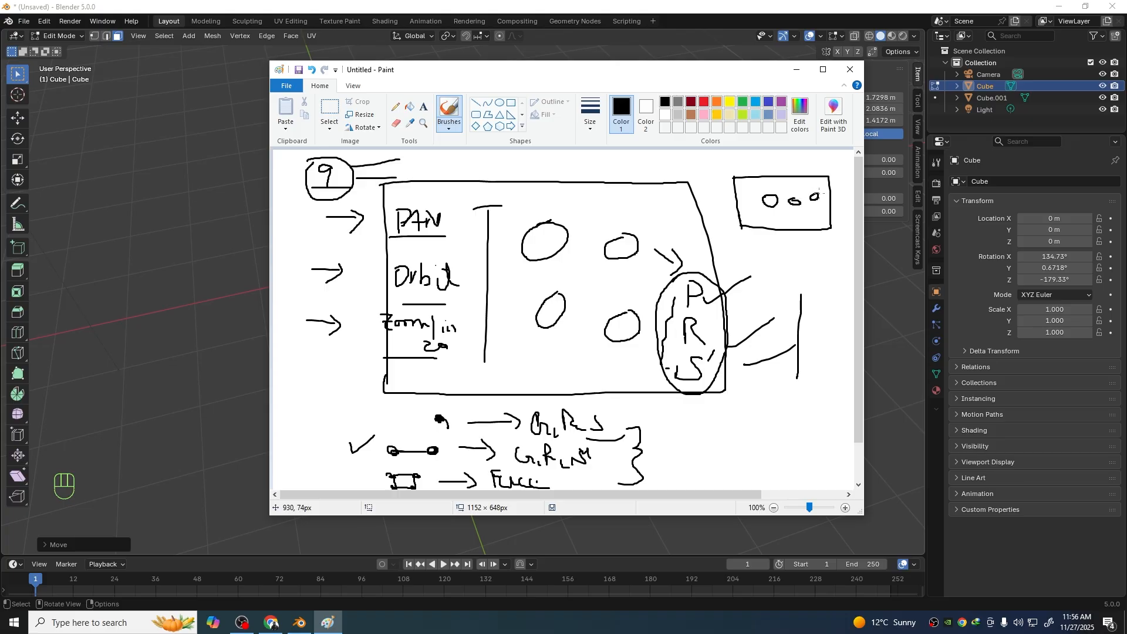
# Annotate the small box with arrows and handwritten letters including P, R and S, and return to Blender
pyautogui.moveTo(741, 198)
pyautogui.mouseDown()
pyautogui.moveTo(717, 183)
pyautogui.moveTo(721, 173)
pyautogui.mouseUp()
pyautogui.moveTo(641, 155)
pyautogui.mouseDown()
pyautogui.moveTo(651, 176)
pyautogui.moveTo(701, 168)
pyautogui.mouseUp()
pyautogui.moveTo(771, 210)
pyautogui.mouseDown()
pyautogui.moveTo(735, 245)
pyautogui.moveTo(748, 244)
pyautogui.moveTo(746, 271)
pyautogui.mouseUp()
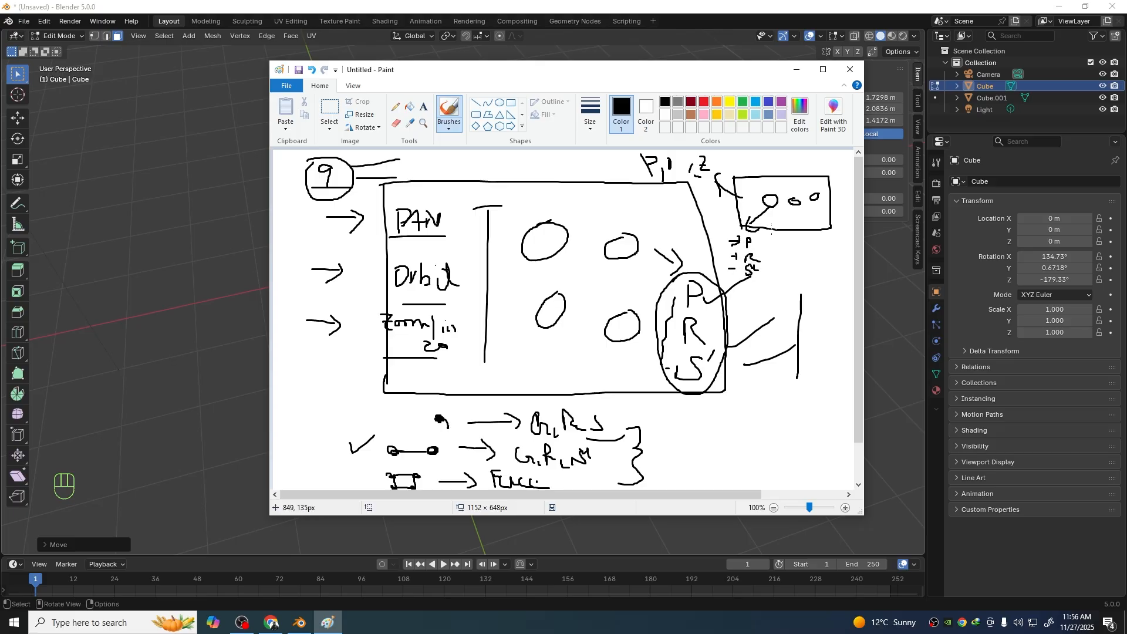
pyautogui.moveTo(771, 209); pyautogui.dragTo(790, 246)
pyautogui.moveTo(800, 265)
pyautogui.mouseDown()
pyautogui.moveTo(820, 265)
pyautogui.moveTo(827, 285)
pyautogui.moveTo(813, 288)
pyautogui.mouseUp()
pyautogui.click(796, 69)
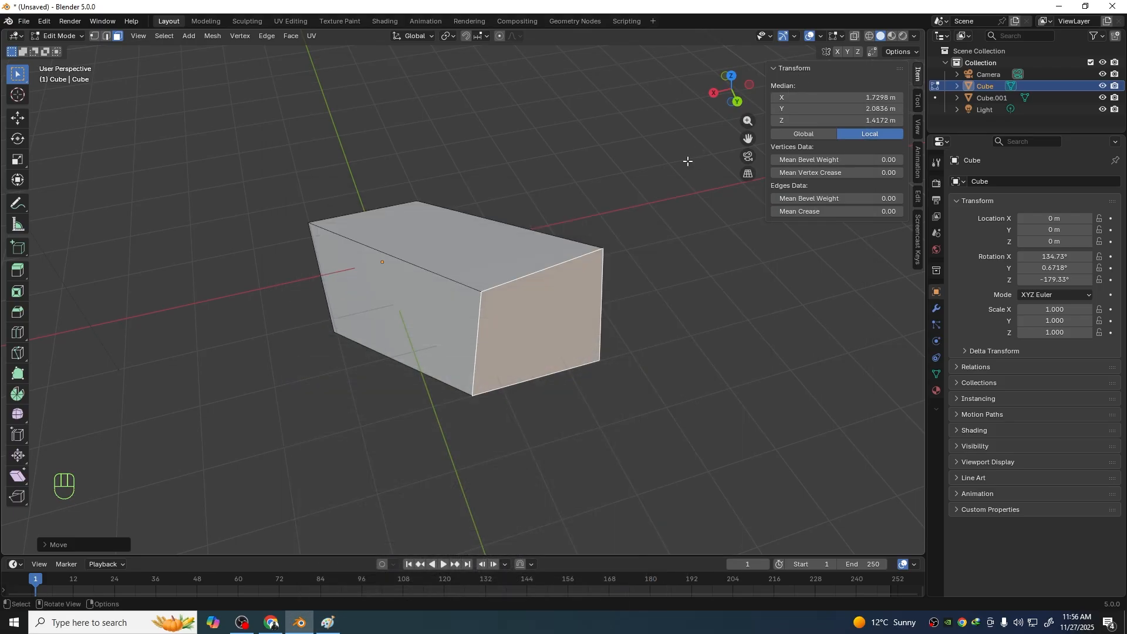
# Leave Edit Mode and delete all objects in the scene
pyautogui.moveTo(338, 258); pyautogui.dragTo(368, 246, button='middle')
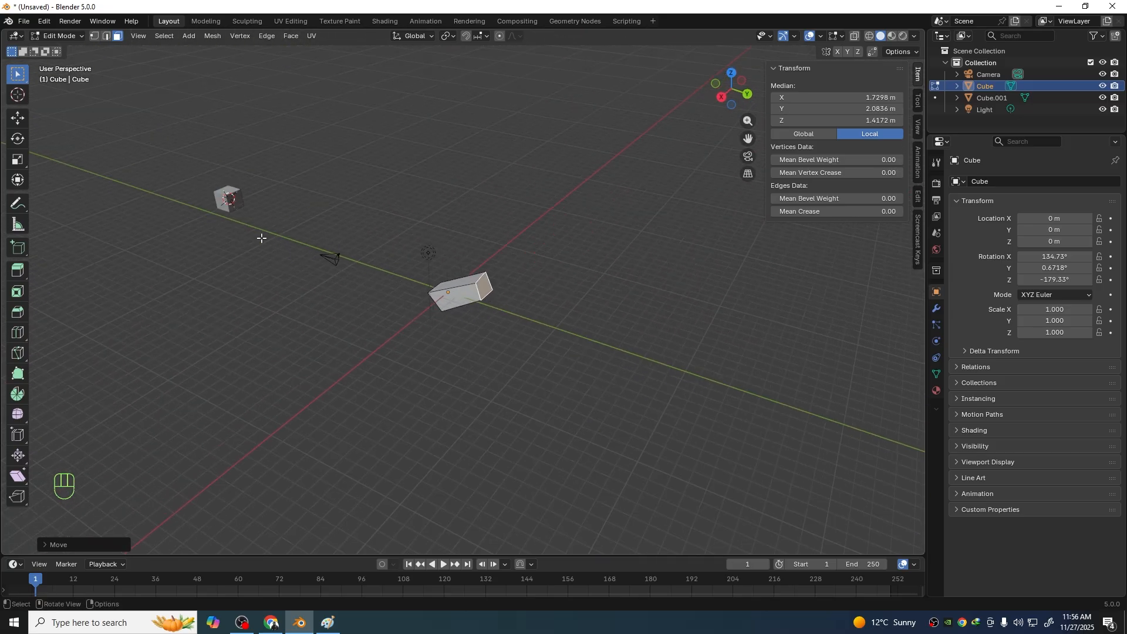
pyautogui.moveTo(263, 237); pyautogui.dragTo(335, 249, button='middle')
pyautogui.keyDown('shift'); pyautogui.hscroll(5, 340, 270); pyautogui.keyUp('shift')
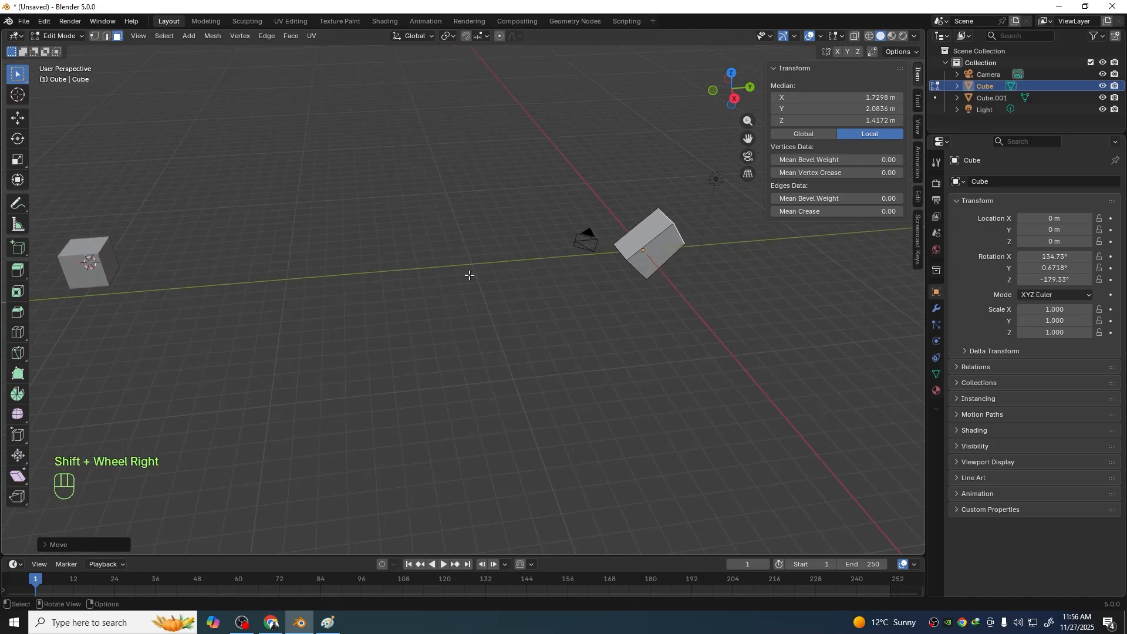
pyautogui.press('Tab')
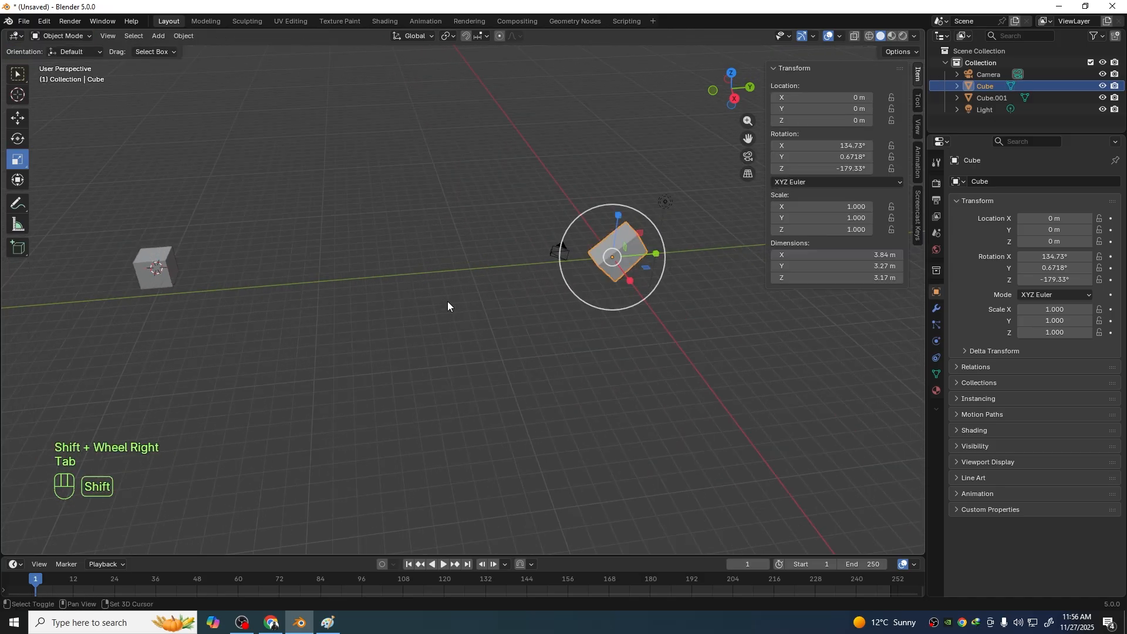
pyautogui.keyDown('shift'); pyautogui.moveTo(483, 307); pyautogui.dragTo(496, 319, button='middle'); pyautogui.keyUp('shift')
pyautogui.scroll(-1, 522, 324)
pyautogui.moveTo(563, 332); pyautogui.dragTo(440, 314, button='middle')
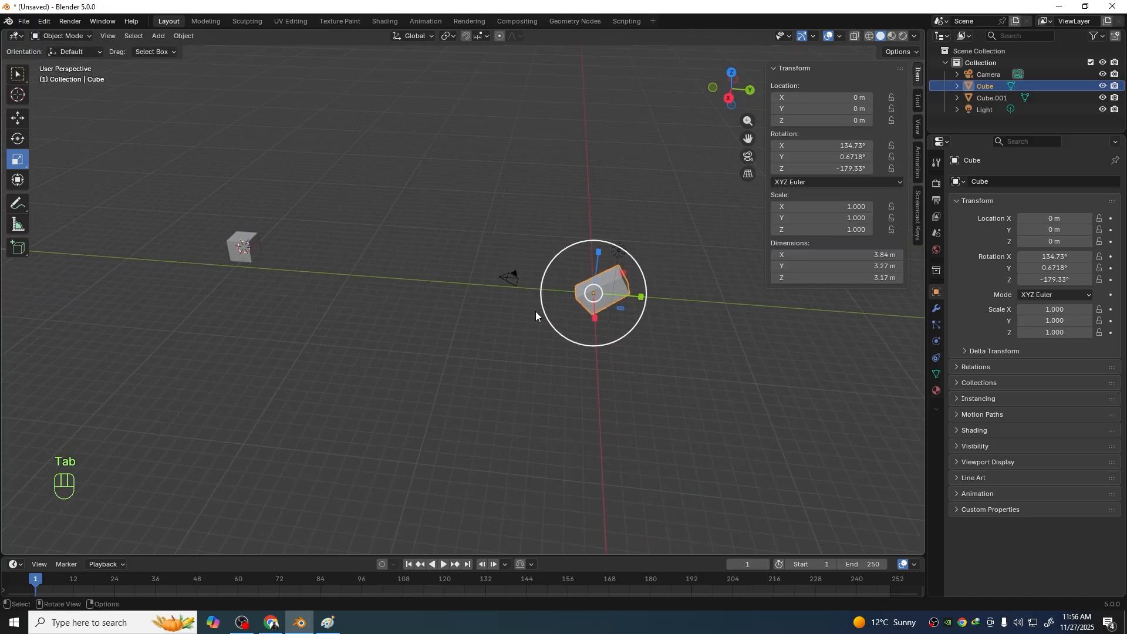
pyautogui.moveTo(536, 314); pyautogui.dragTo(491, 314, button='middle')
pyautogui.press('a')
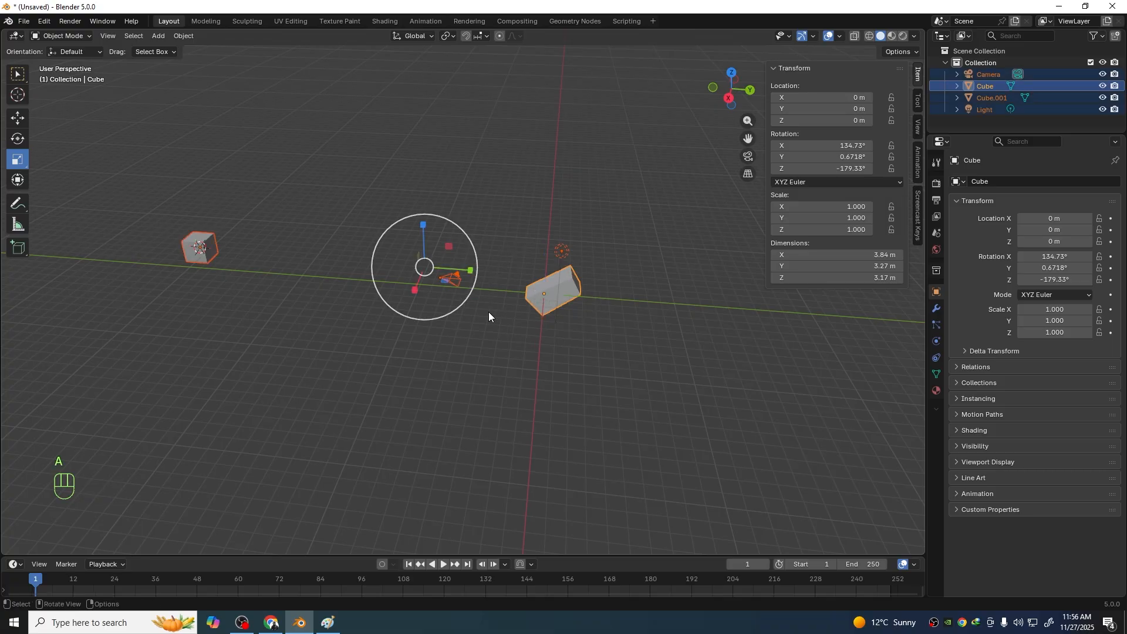
pyautogui.press('Delete')
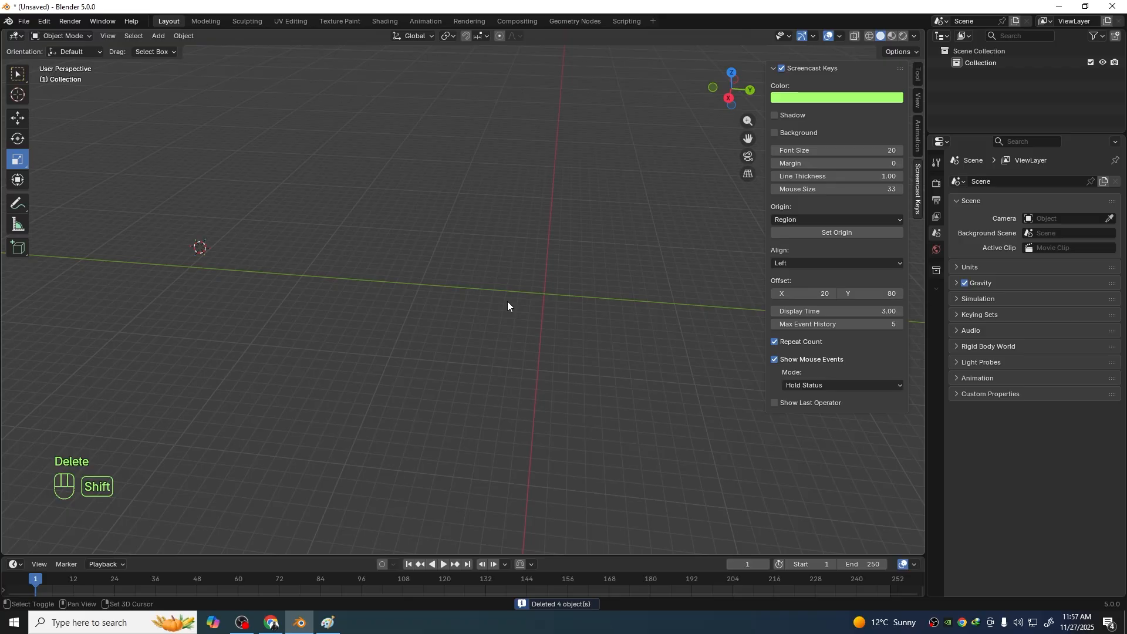
# Delete the empty Collection and show the active tool settings in the sidebar
pyautogui.click(978, 62)
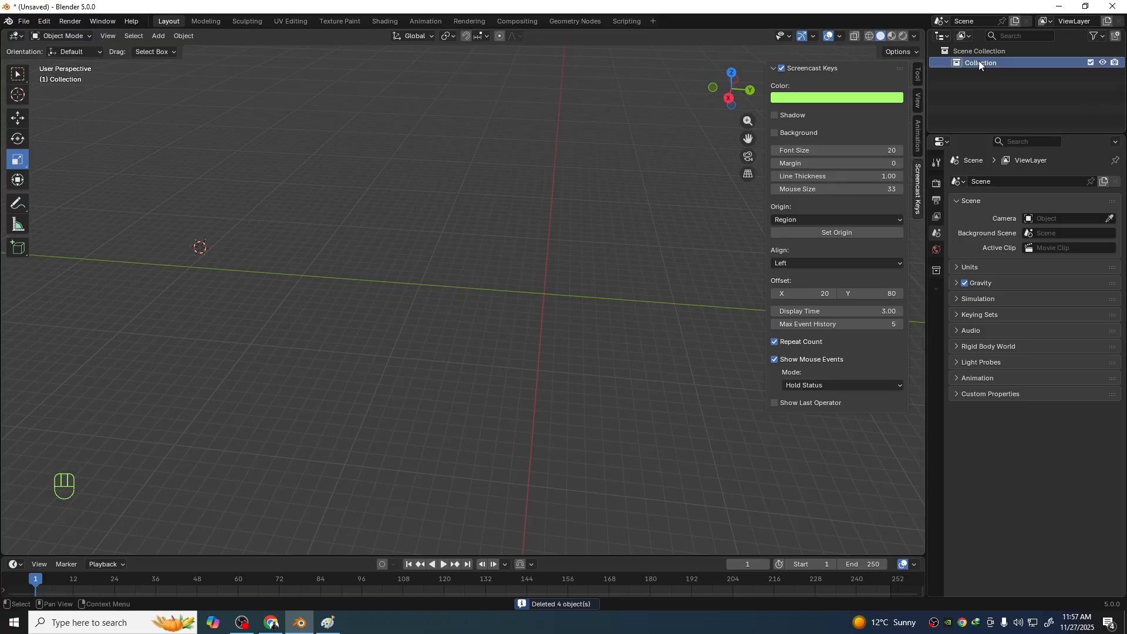
pyautogui.press('Delete')
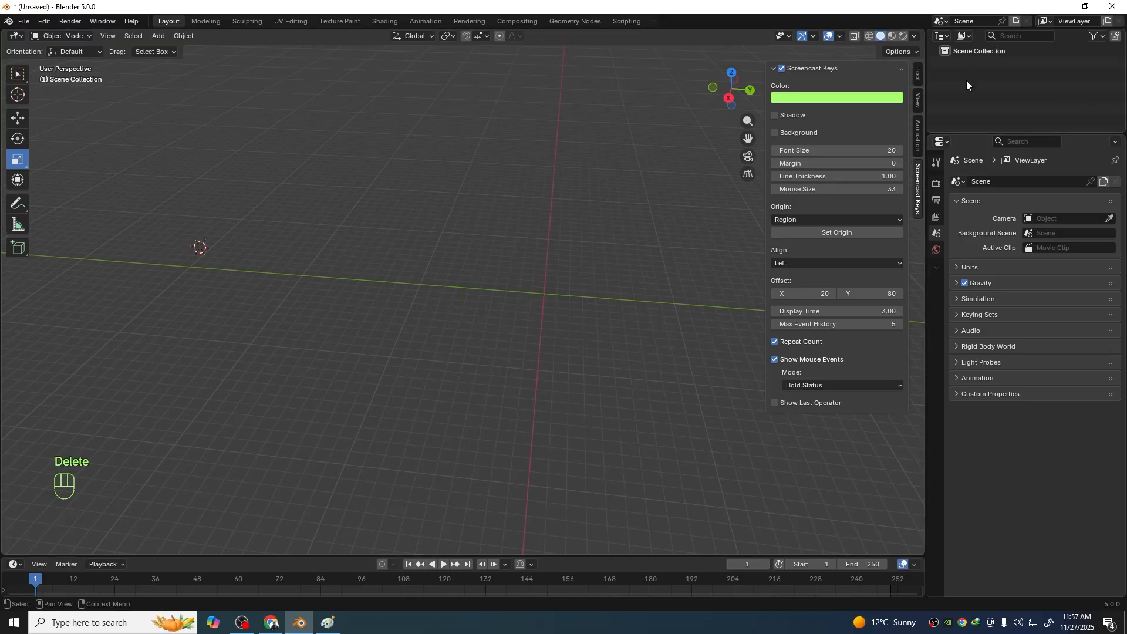
pyautogui.keyDown('shift'); pyautogui.hscroll(2, 376, 289); pyautogui.keyUp('shift')
pyautogui.scroll(1, 435, 283)
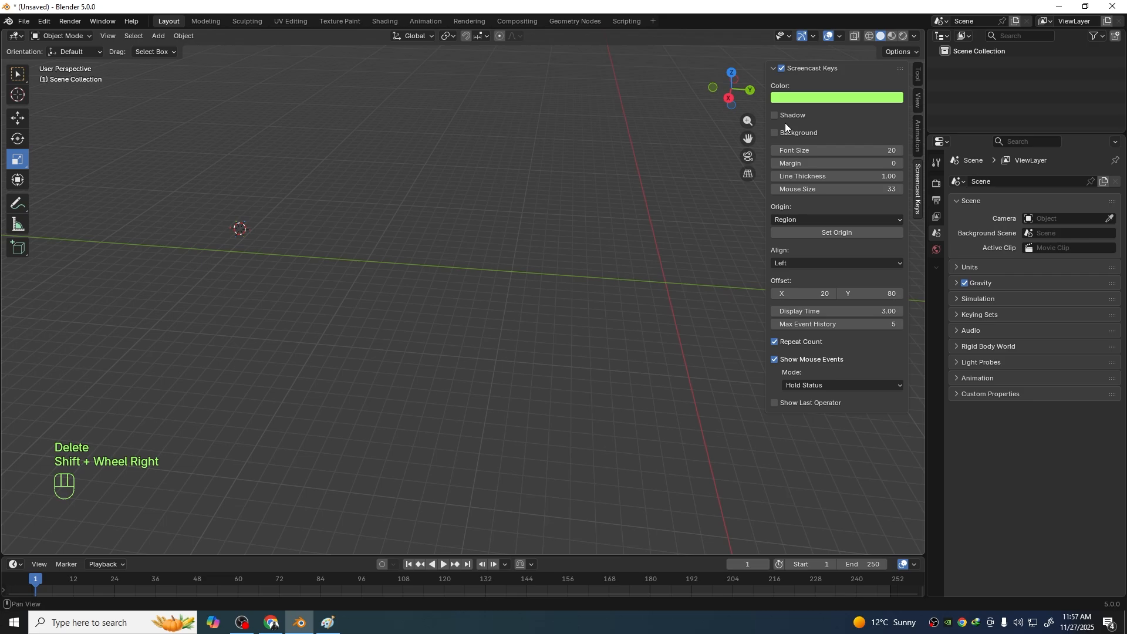
pyautogui.click(917, 75)
pyautogui.keyDown('shift'); pyautogui.moveTo(374, 330); pyautogui.dragTo(442, 344, button='middle'); pyautogui.keyUp('shift')
pyautogui.scroll(1, 442, 344)
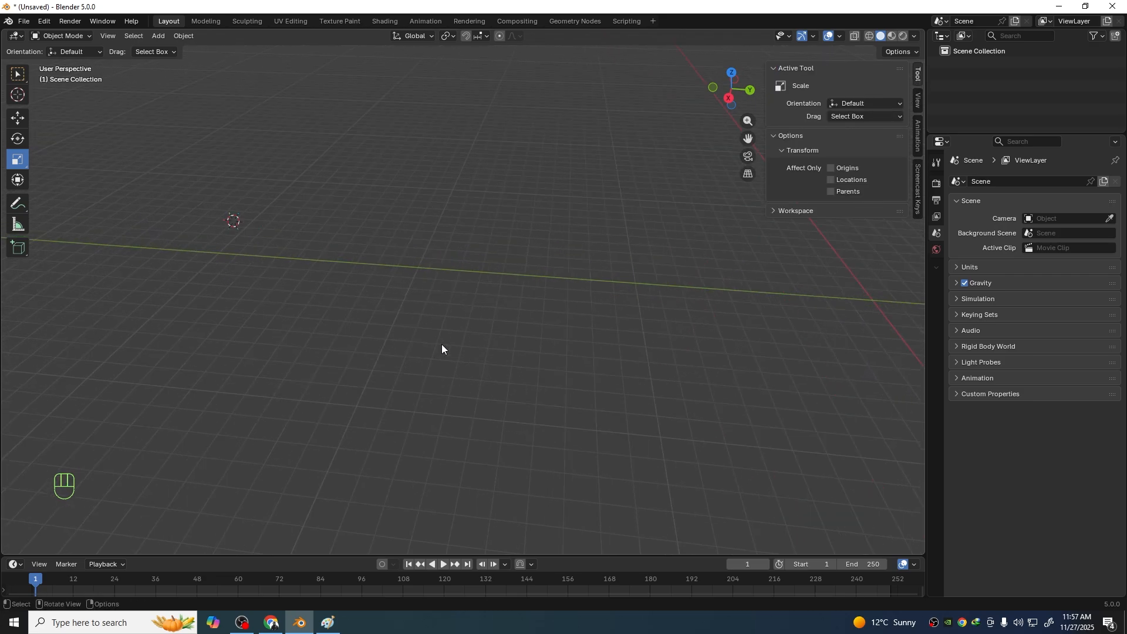
pyautogui.keyDown('shift'); pyautogui.moveTo(623, 320); pyautogui.dragTo(340, 318, button='middle'); pyautogui.keyUp('shift')
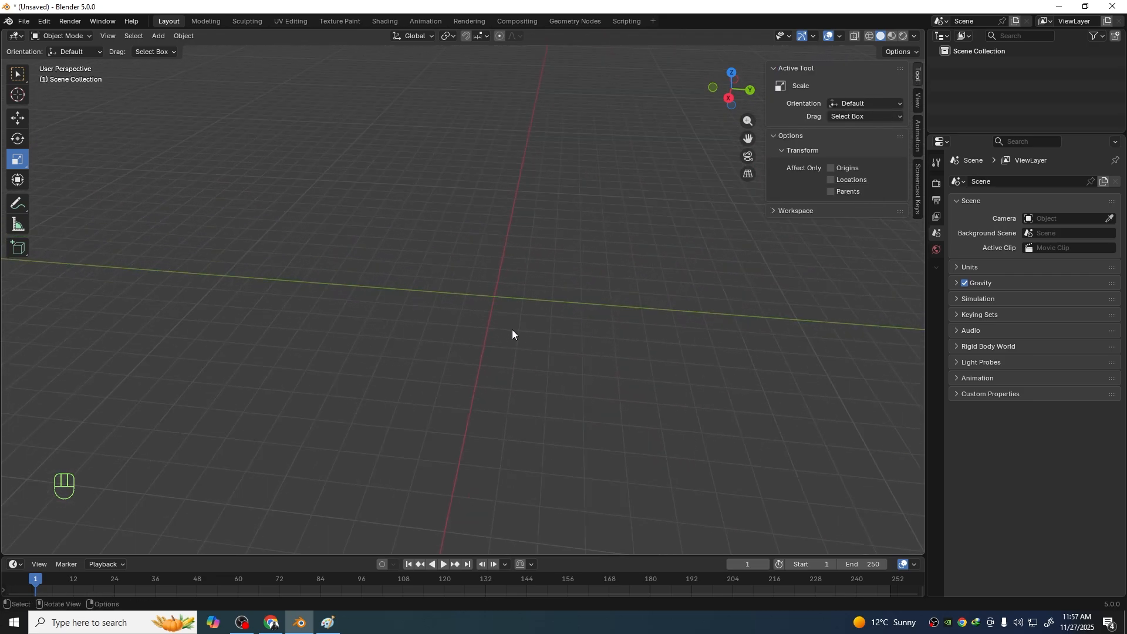
pyautogui.scroll(-1, 484, 348)
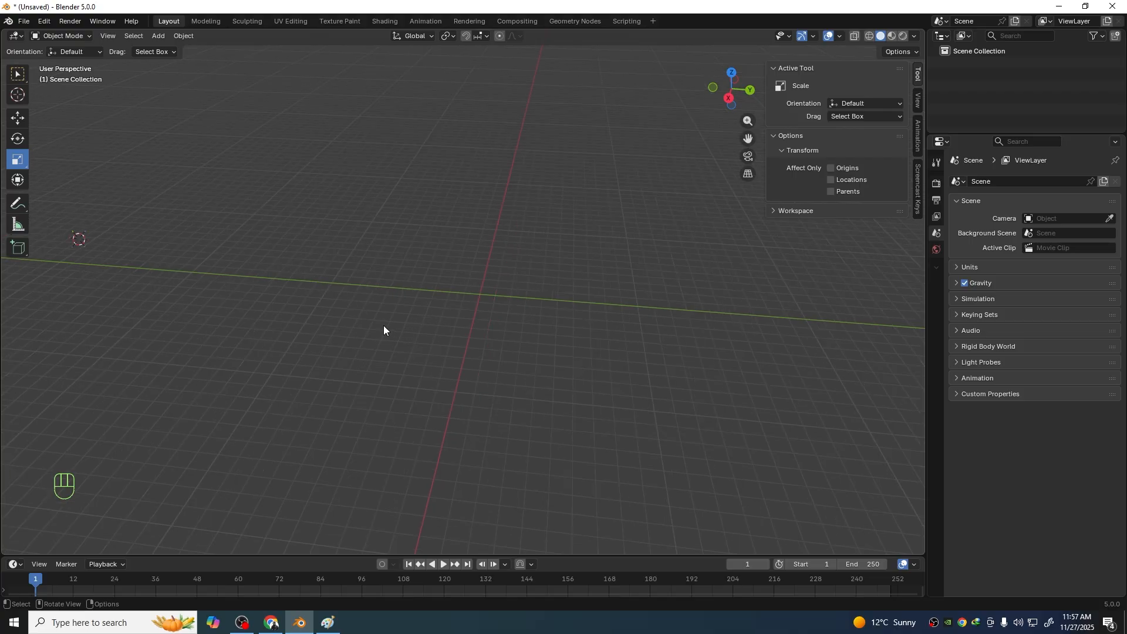
pyautogui.keyDown('shift'); pyautogui.moveTo(384, 330); pyautogui.dragTo(409, 331, button='middle'); pyautogui.keyUp('shift')
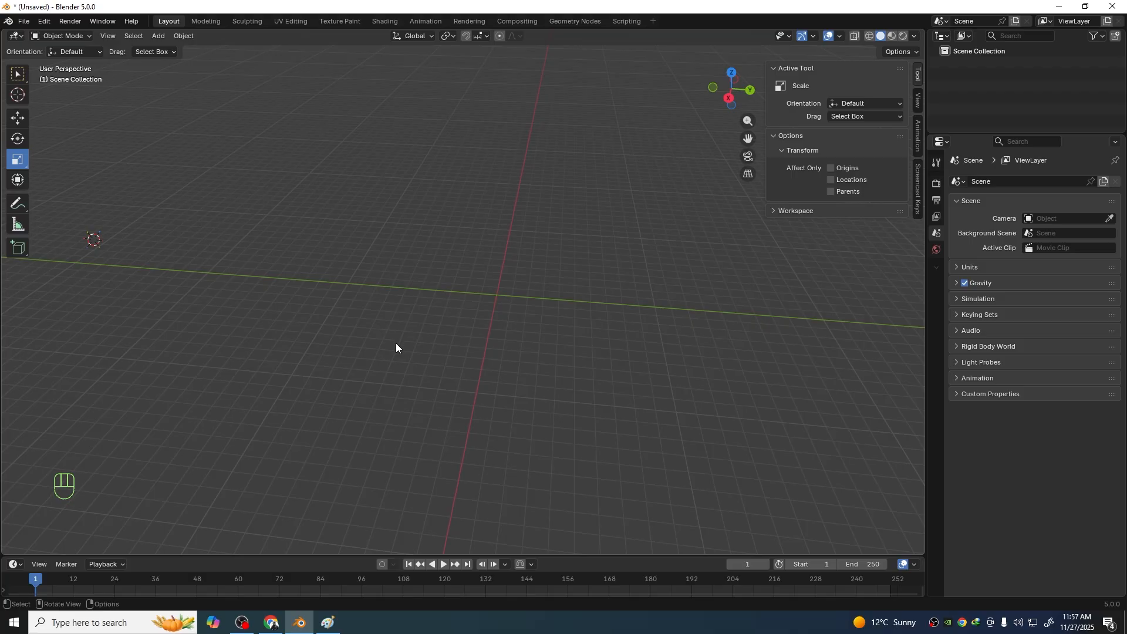
pyautogui.moveTo(395, 343); pyautogui.dragTo(411, 344, button='middle')
pyautogui.keyDown('shift'); pyautogui.hscroll(3, 382, 351); pyautogui.keyUp('shift')
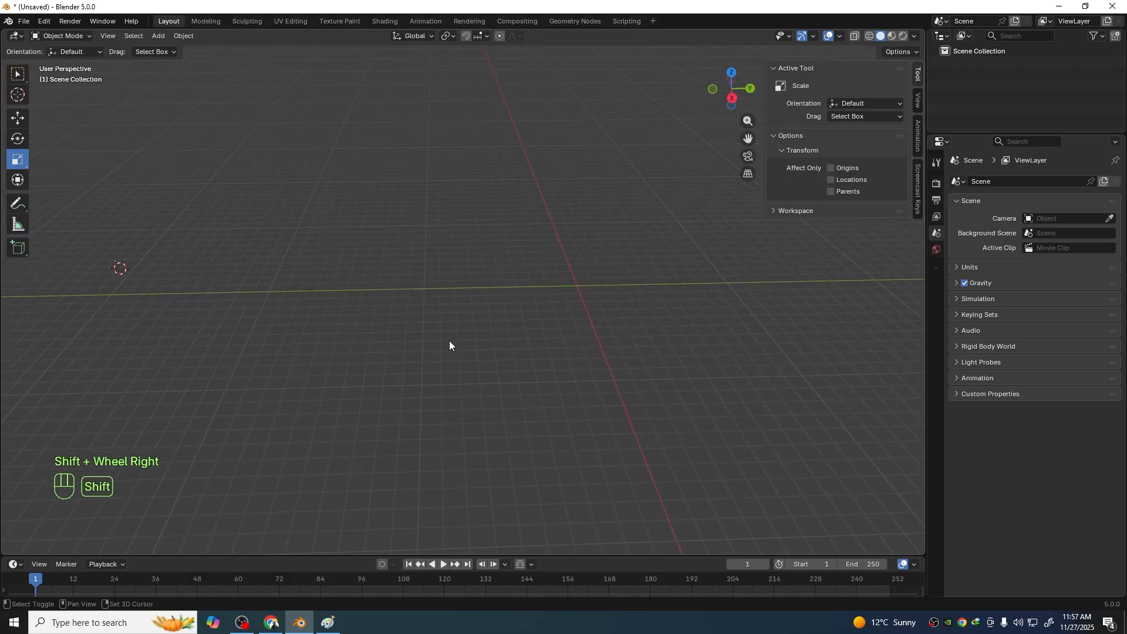
pyautogui.keyDown('shift'); pyautogui.hscroll(1, 261, 353); pyautogui.keyUp('shift')
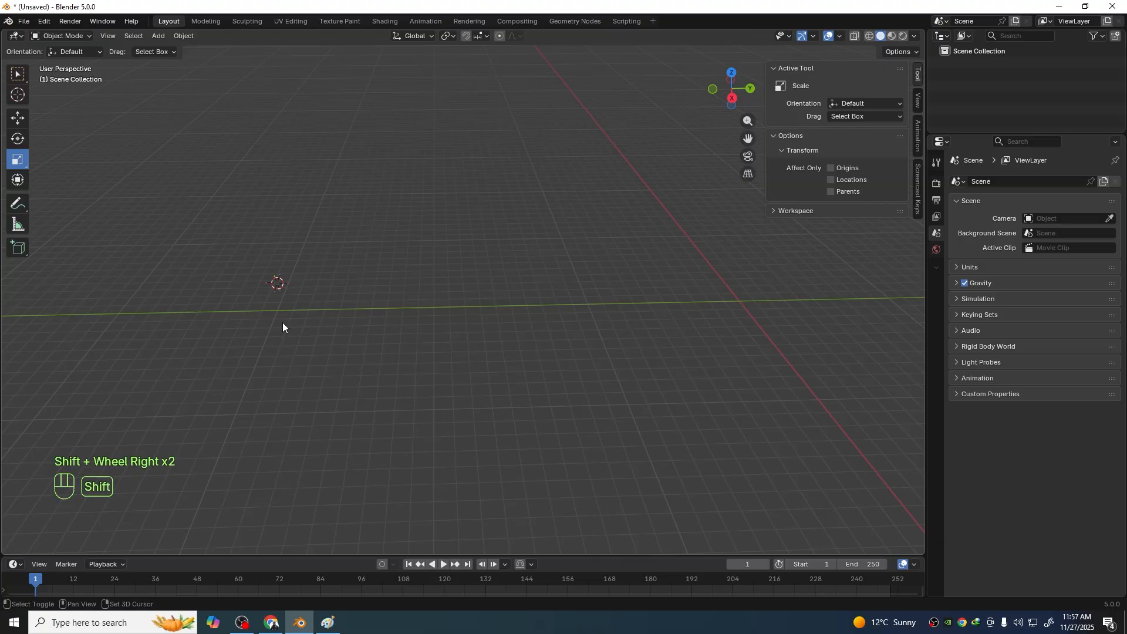
pyautogui.moveTo(416, 400); pyautogui.dragTo(284, 297, button='middle')
# Use the Cursor tool to place the 3D cursor at several spots on the grid, including close to the world origin
pyautogui.click(20, 96)
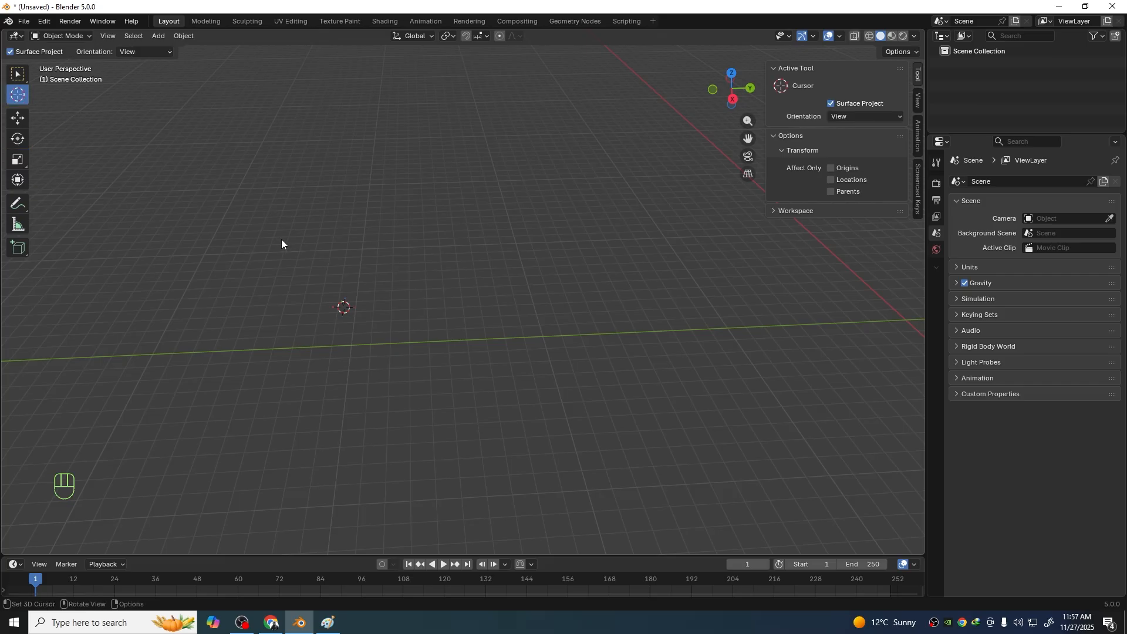
pyautogui.keyDown('shift'); pyautogui.click(506, 283); pyautogui.keyUp('shift')
pyautogui.click(574, 312)
pyautogui.click(680, 325)
pyautogui.click(786, 368)
pyautogui.click(705, 320)
pyautogui.click(786, 363)
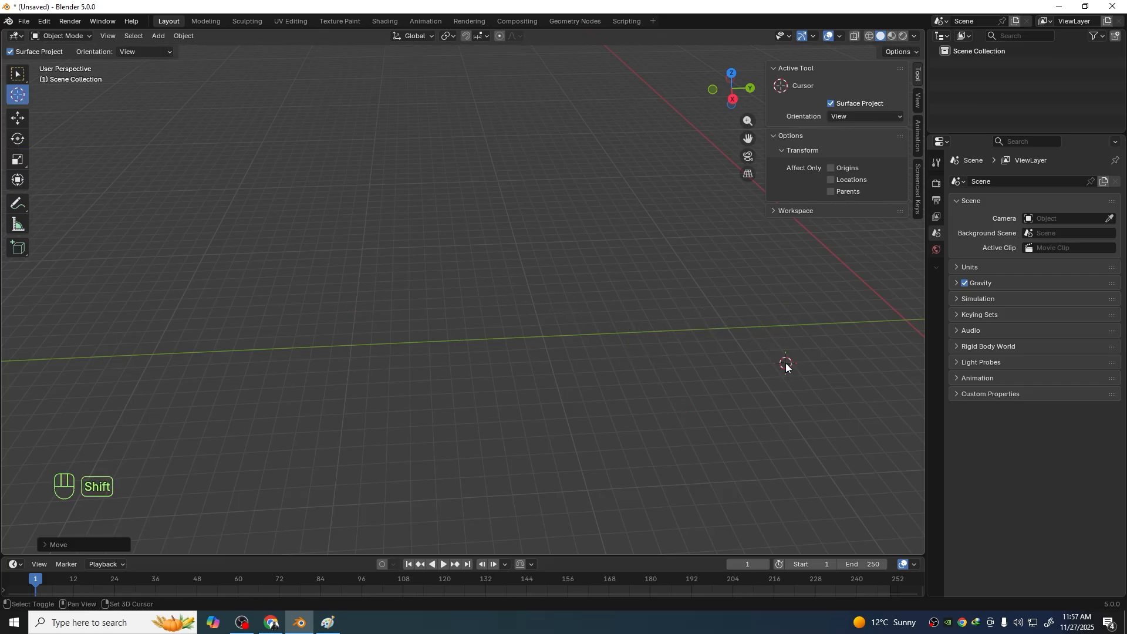
pyautogui.keyDown('shift'); pyautogui.moveTo(786, 363); pyautogui.dragTo(441, 336, button='middle'); pyautogui.keyUp('shift')
pyautogui.click(488, 299)
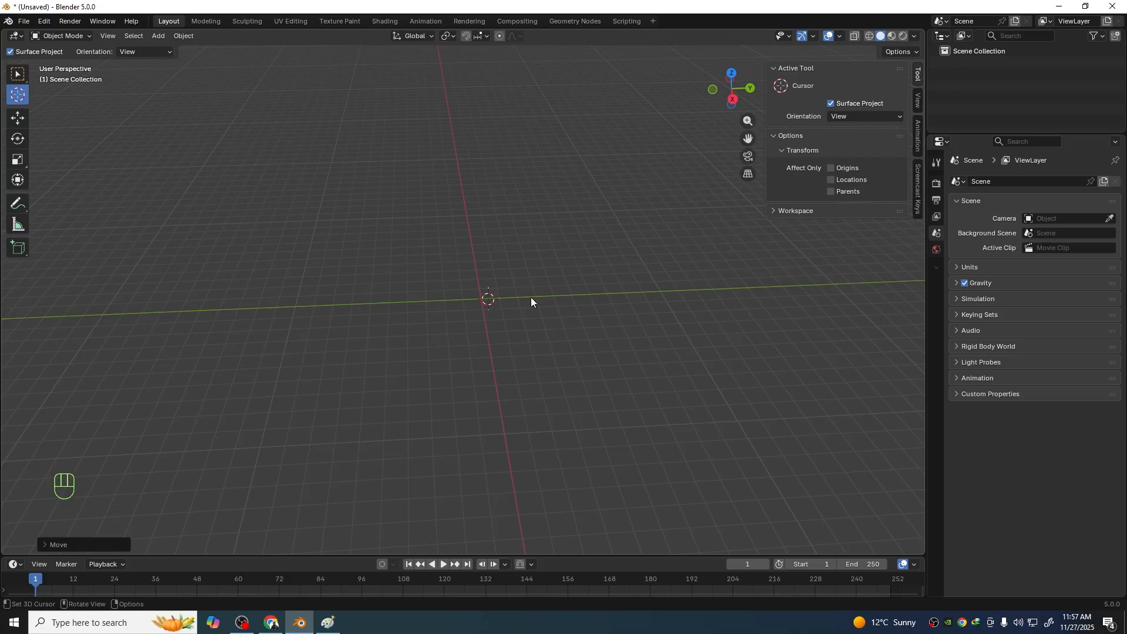
pyautogui.click(742, 323)
pyautogui.click(614, 241)
# Activate Select Box and reposition the 3D cursor around the grid without the Cursor tool, finishing just in front of the Y axis
pyautogui.click(17, 74)
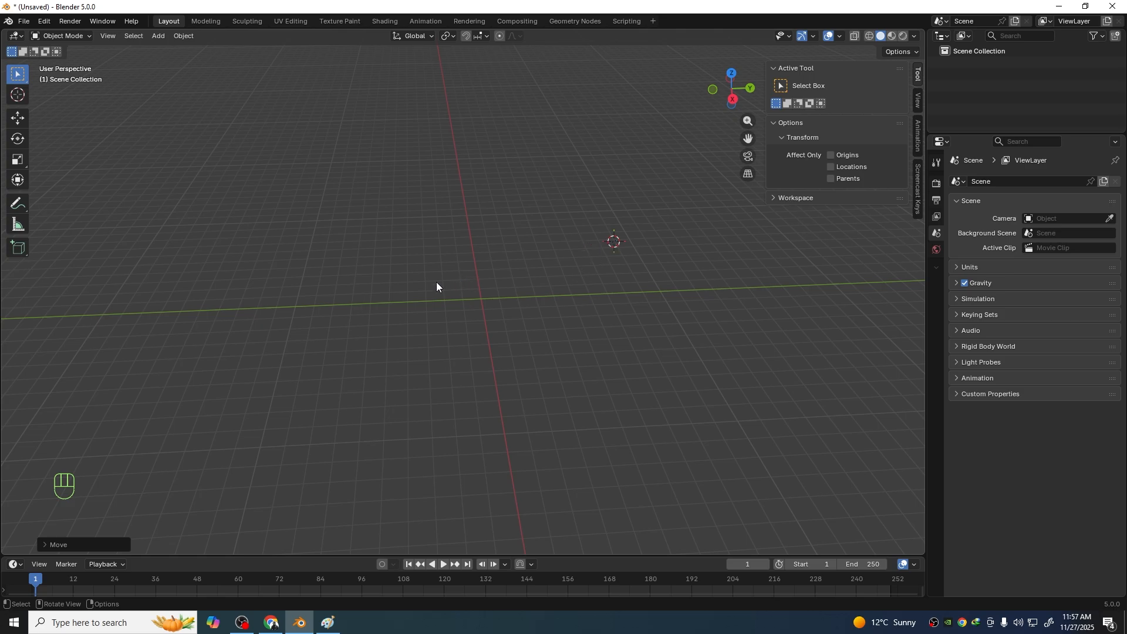
pyautogui.press('shift')
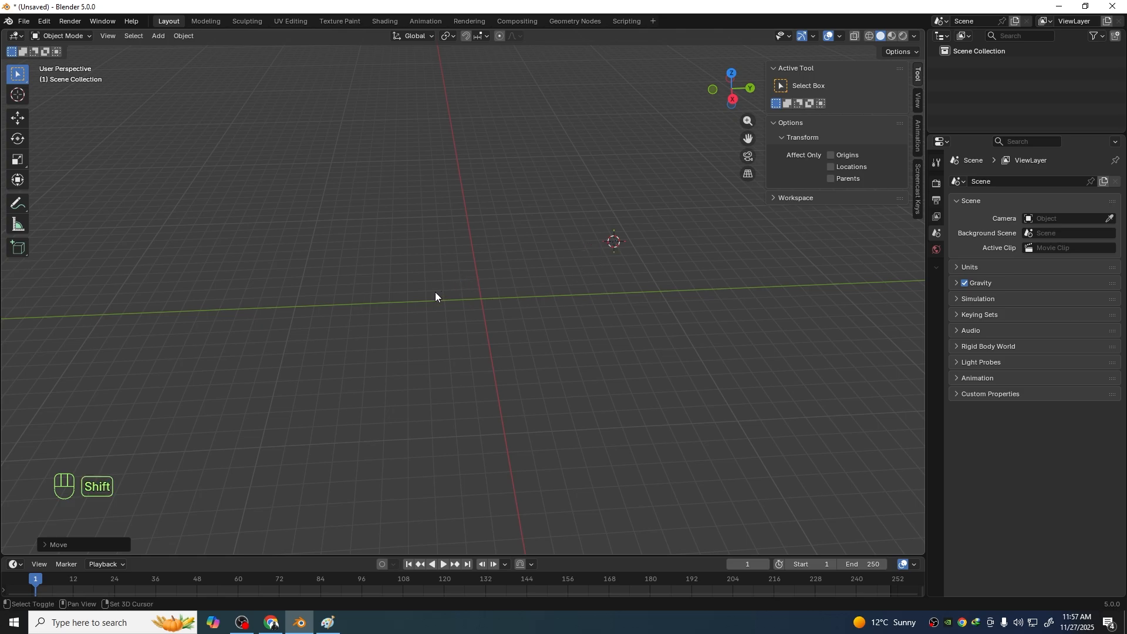
pyautogui.keyDown('shift'); pyautogui.rightClick(480, 299); pyautogui.keyUp('shift')
pyautogui.keyDown('shift'); pyautogui.moveTo(237, 334); pyautogui.dragTo(497, 223, button='right'); pyautogui.keyUp('shift')
pyautogui.keyDown('shift'); pyautogui.rightClick(735, 285); pyautogui.keyUp('shift')
pyautogui.keyDown('shift'); pyautogui.rightClick(437, 370); pyautogui.keyUp('shift')
pyautogui.keyDown('shift'); pyautogui.rightClick(276, 369); pyautogui.keyUp('shift')
pyautogui.keyDown('shift'); pyautogui.moveTo(252, 314); pyautogui.dragTo(373, 321, button='right'); pyautogui.keyUp('shift')
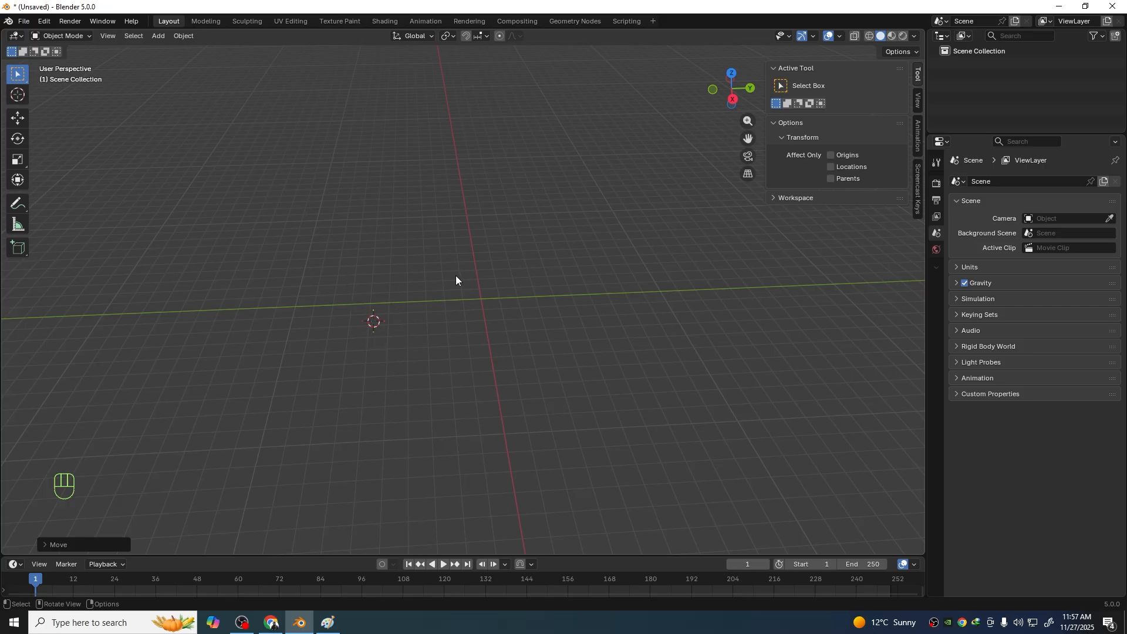
# Open a new blank Paint drawing and arrange it as an enlarged floating window over Blender
pyautogui.click(107, 623)
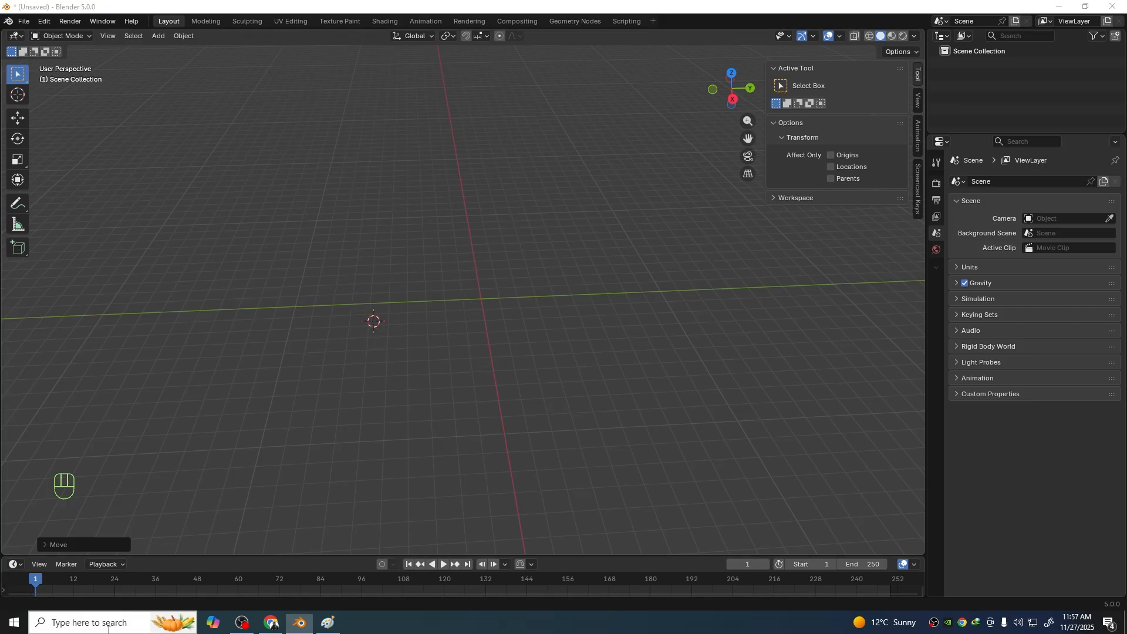
pyautogui.write('paint')
pyautogui.press('Return')
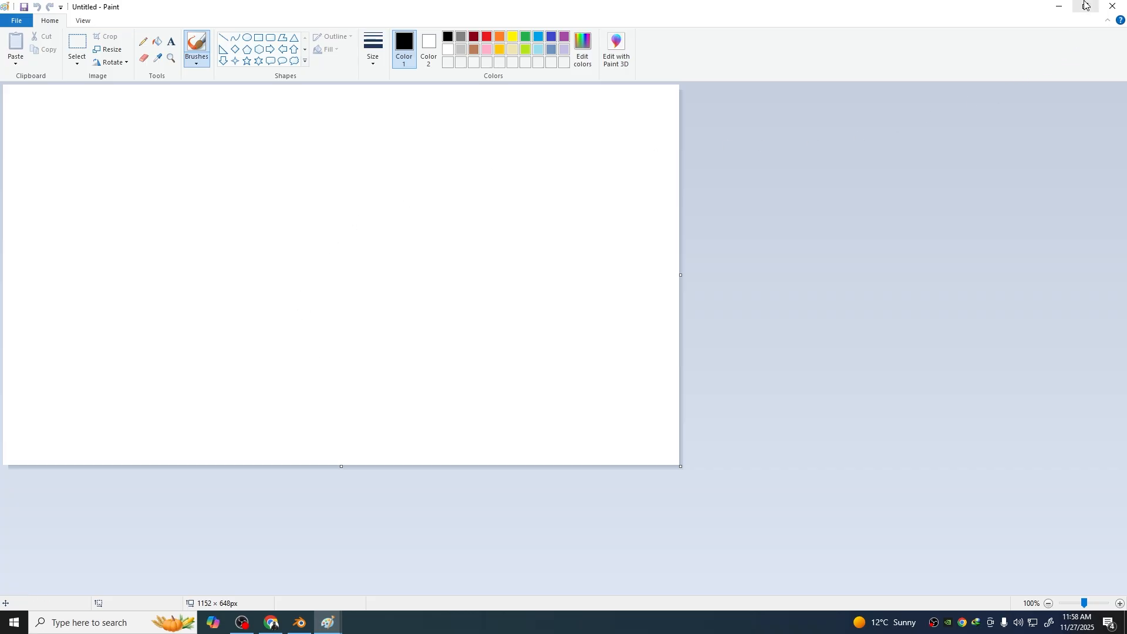
pyautogui.click(1085, 6)
pyautogui.moveTo(473, 178); pyautogui.dragTo(436, 110)
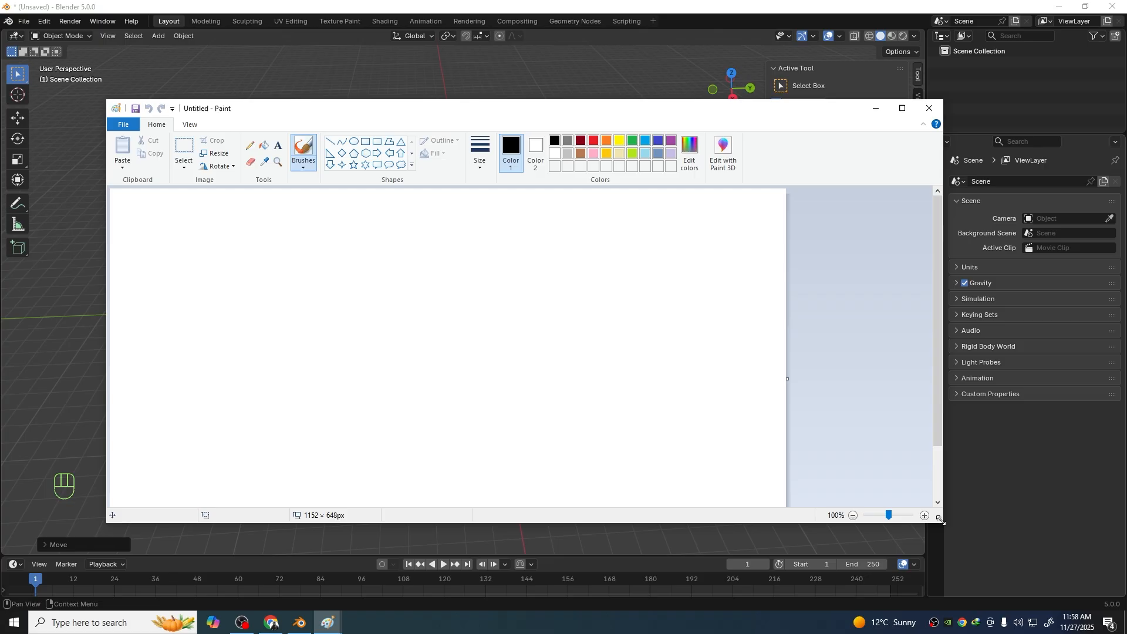
pyautogui.moveTo(942, 520); pyautogui.dragTo(973, 593)
# Sketch crossing vertical and horizontal axes and label their intersection (0,0,0) with an arrow
pyautogui.moveTo(410, 267); pyautogui.dragTo(412, 456)
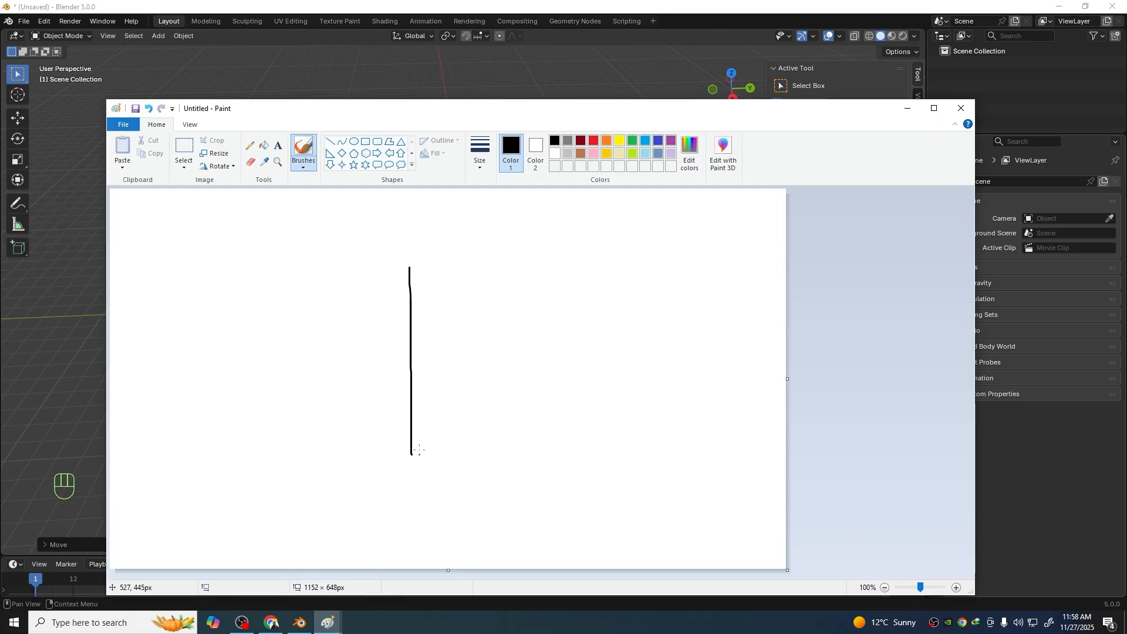
pyautogui.moveTo(245, 361); pyautogui.dragTo(581, 358)
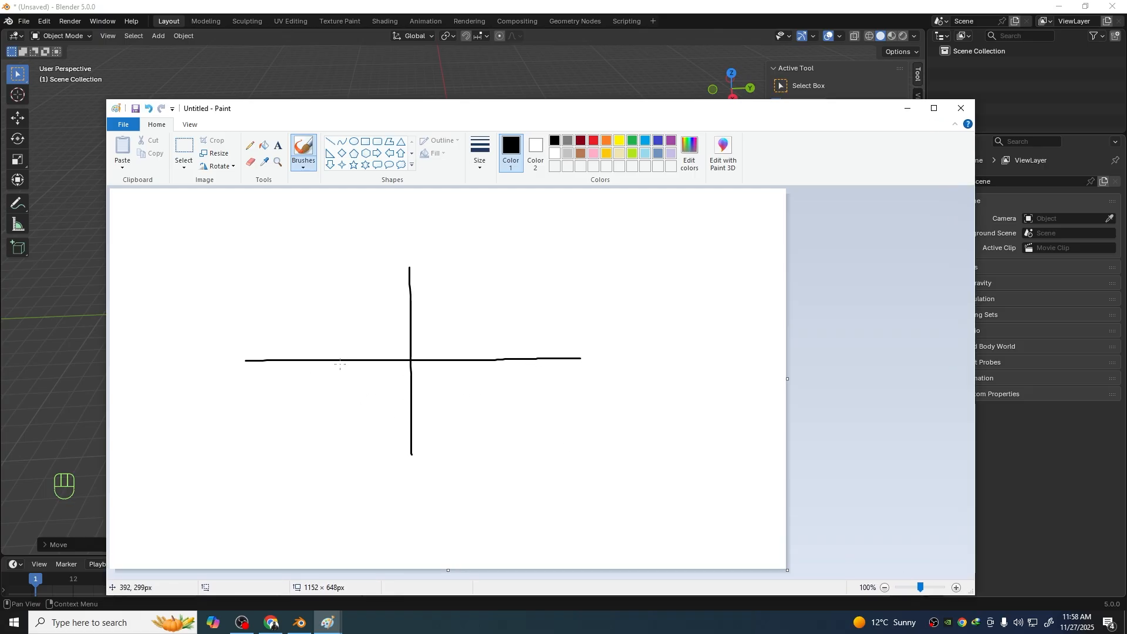
pyautogui.moveTo(404, 360); pyautogui.dragTo(493, 418)
pyautogui.moveTo(512, 403)
pyautogui.mouseDown()
pyautogui.moveTo(500, 412)
pyautogui.moveTo(513, 405)
pyautogui.mouseUp()
pyautogui.moveTo(520, 405)
pyautogui.mouseDown()
pyautogui.moveTo(518, 416)
pyautogui.moveTo(538, 405)
pyautogui.moveTo(545, 420)
pyautogui.moveTo(553, 404)
pyautogui.moveTo(565, 411)
pyautogui.mouseUp()
pyautogui.moveTo(567, 400)
pyautogui.mouseDown()
pyautogui.moveTo(573, 409)
pyautogui.moveTo(547, 432)
pyautogui.mouseUp()
# Label the horizontal axis x+ and x- with a direction arrow, and the vertical axis y+ and y-
pyautogui.moveTo(439, 340); pyautogui.dragTo(525, 340)
pyautogui.moveTo(514, 330)
pyautogui.mouseDown()
pyautogui.moveTo(525, 350)
pyautogui.moveTo(558, 350)
pyautogui.moveTo(563, 332)
pyautogui.mouseUp()
pyautogui.moveTo(563, 332)
pyautogui.mouseDown()
pyautogui.moveTo(574, 350)
pyautogui.moveTo(587, 321)
pyautogui.moveTo(583, 330)
pyautogui.mouseUp()
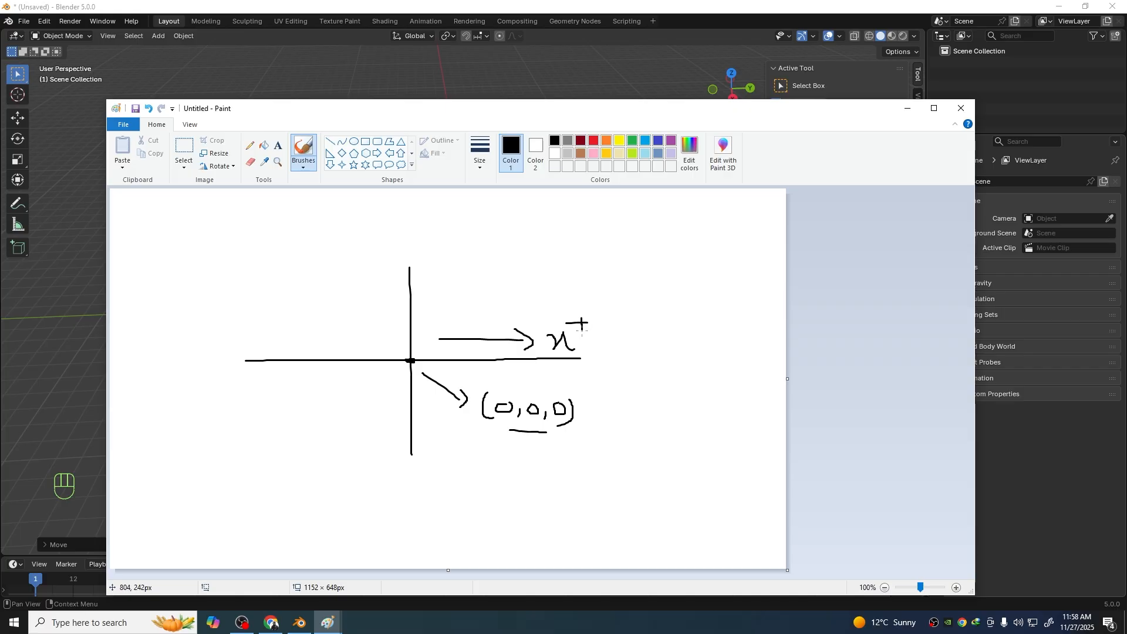
pyautogui.moveTo(302, 334)
pyautogui.mouseDown()
pyautogui.moveTo(323, 344)
pyautogui.moveTo(327, 319)
pyautogui.mouseUp()
pyautogui.moveTo(370, 283); pyautogui.dragTo(380, 292)
pyautogui.moveTo(386, 280); pyautogui.dragTo(380, 309)
pyautogui.moveTo(386, 270); pyautogui.dragTo(403, 270)
pyautogui.moveTo(396, 265); pyautogui.dragTo(392, 273)
pyautogui.moveTo(361, 427); pyautogui.dragTo(374, 456)
# Draw a diagonal third axis through the origin with its positive and negative ends marked, and return to Blender
pyautogui.moveTo(549, 258); pyautogui.dragTo(304, 435)
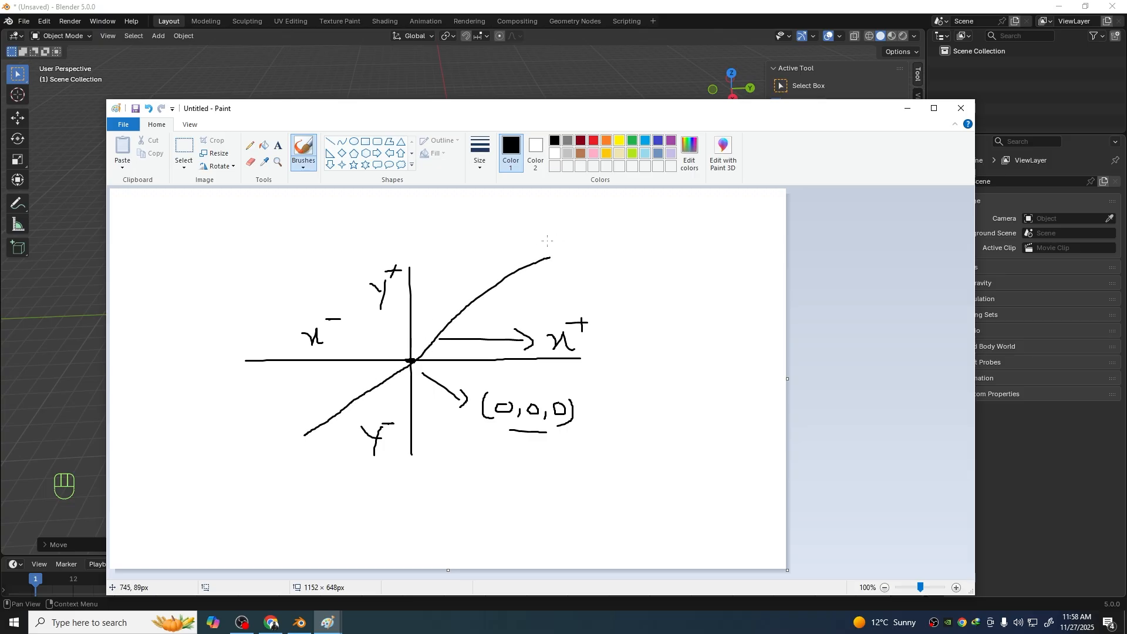
pyautogui.moveTo(510, 240)
pyautogui.mouseDown()
pyautogui.moveTo(518, 252)
pyautogui.moveTo(550, 237)
pyautogui.mouseUp()
pyautogui.moveTo(545, 232); pyautogui.dragTo(544, 242)
pyautogui.moveTo(260, 434)
pyautogui.mouseDown()
pyautogui.moveTo(279, 444)
pyautogui.moveTo(280, 433)
pyautogui.mouseUp()
pyautogui.click(907, 108)
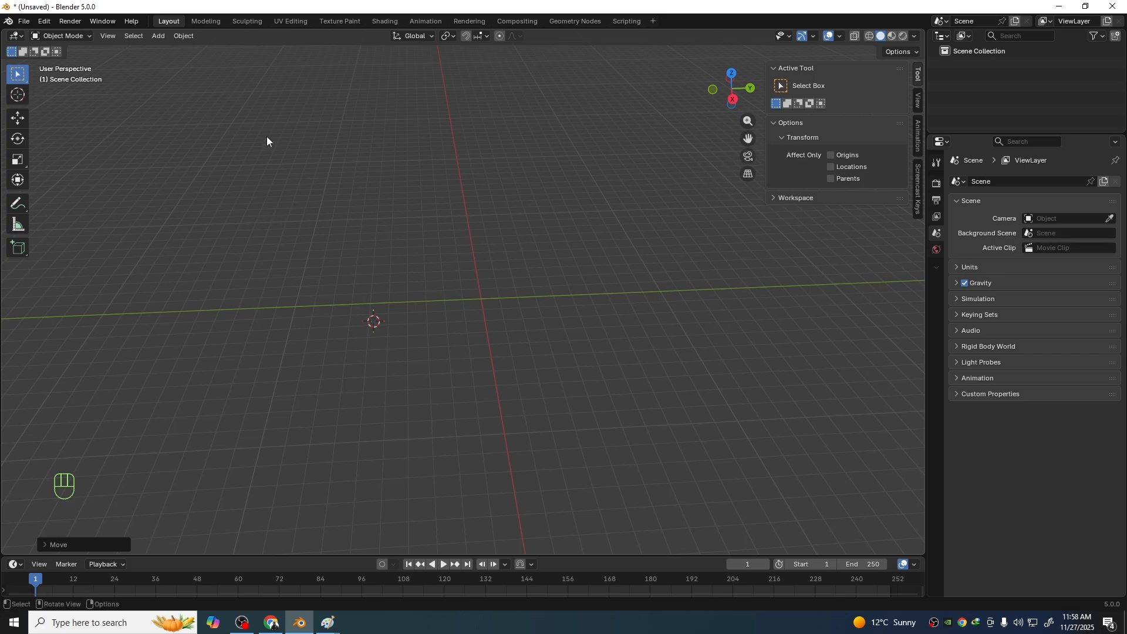
# Add a cube mesh at the 3D cursor's off-origin position and view it from several angles
pyautogui.click(160, 36)
pyautogui.keyDown('shift'); pyautogui.moveTo(392, 332); pyautogui.dragTo(389, 320, button='middle'); pyautogui.keyUp('shift')
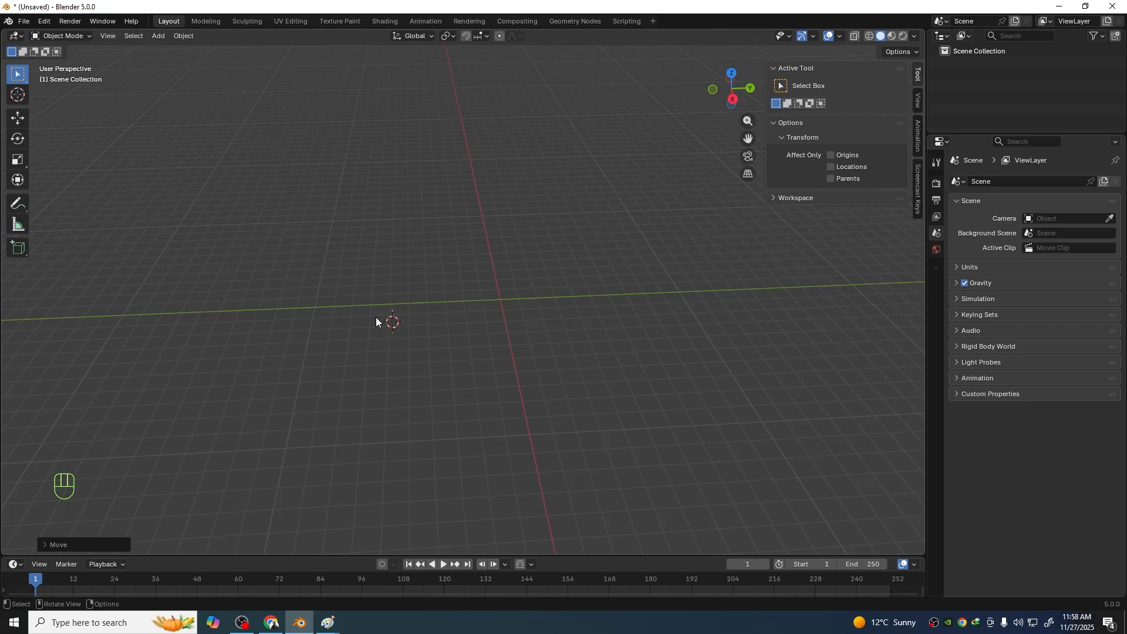
pyautogui.click(160, 37)
pyautogui.moveTo(259, 53)
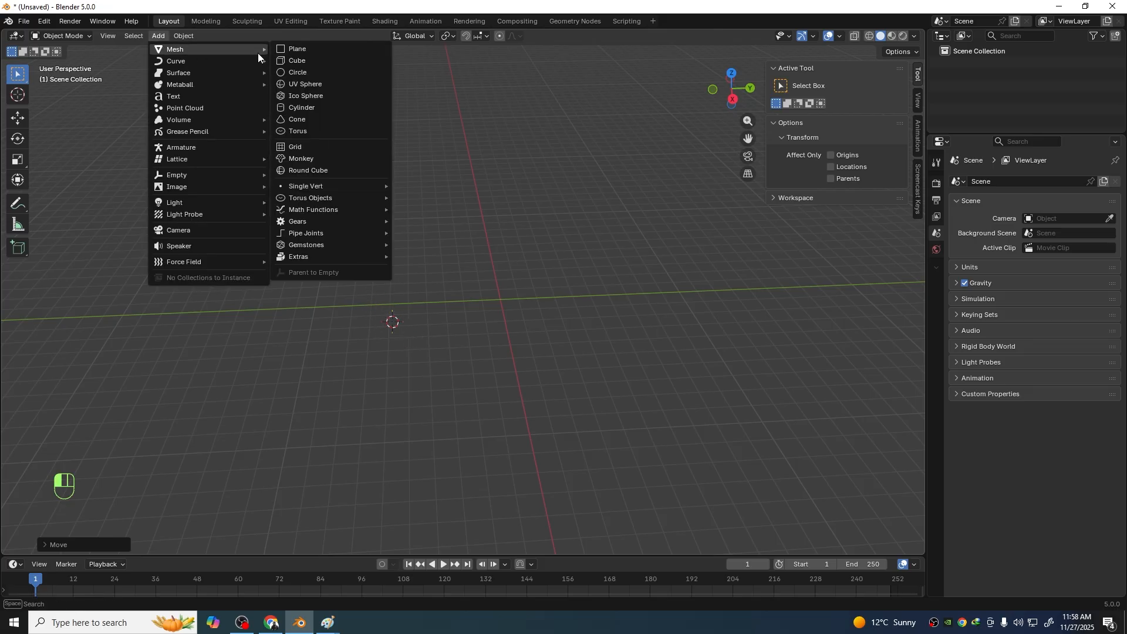
pyautogui.click(294, 60)
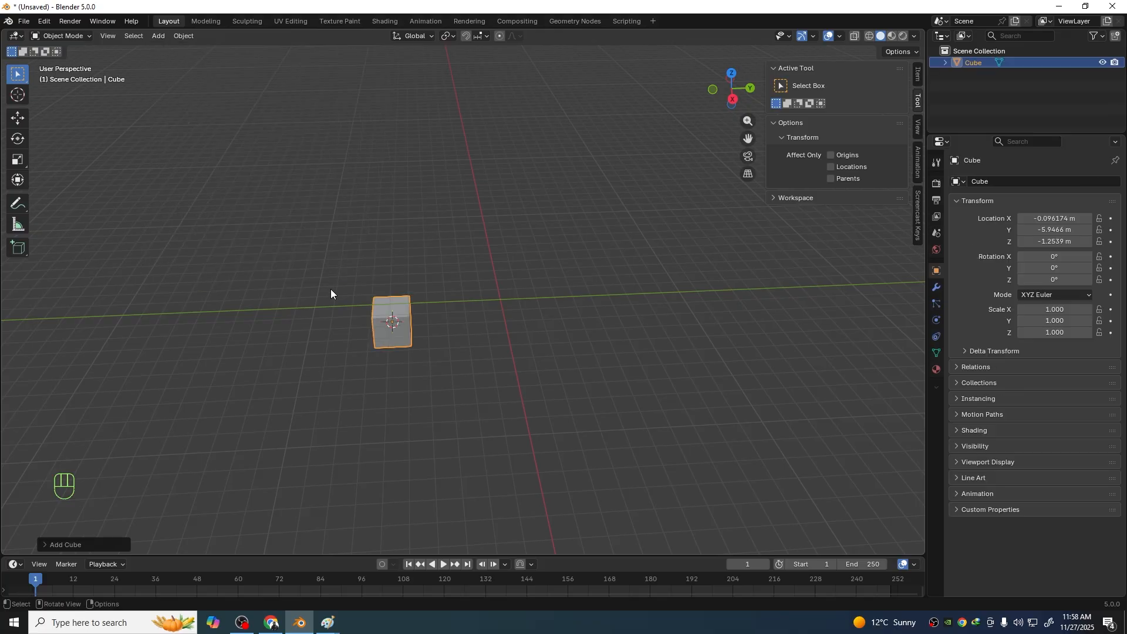
pyautogui.moveTo(330, 289); pyautogui.dragTo(395, 306, button='middle')
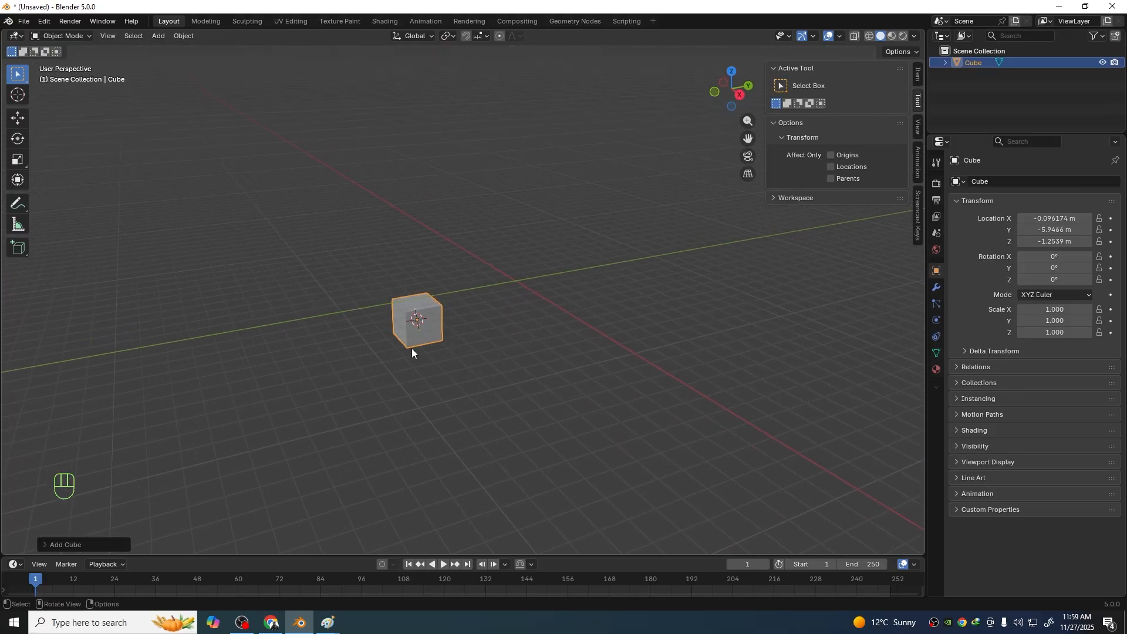
pyautogui.moveTo(412, 350); pyautogui.dragTo(366, 369, button='middle')
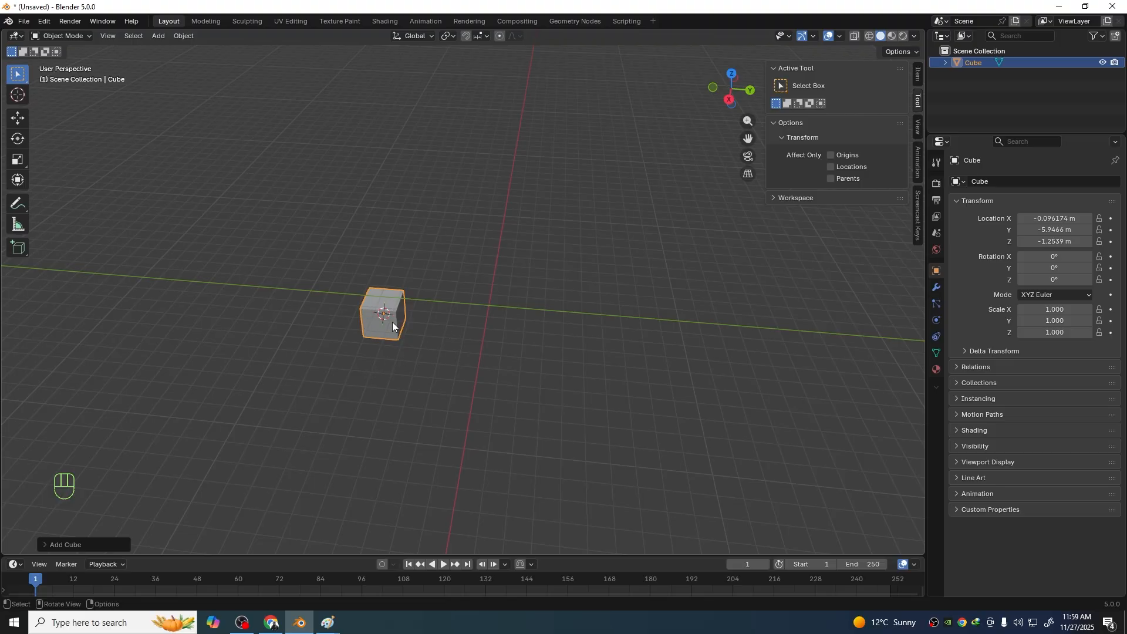
pyautogui.moveTo(481, 342); pyautogui.dragTo(386, 328, button='middle')
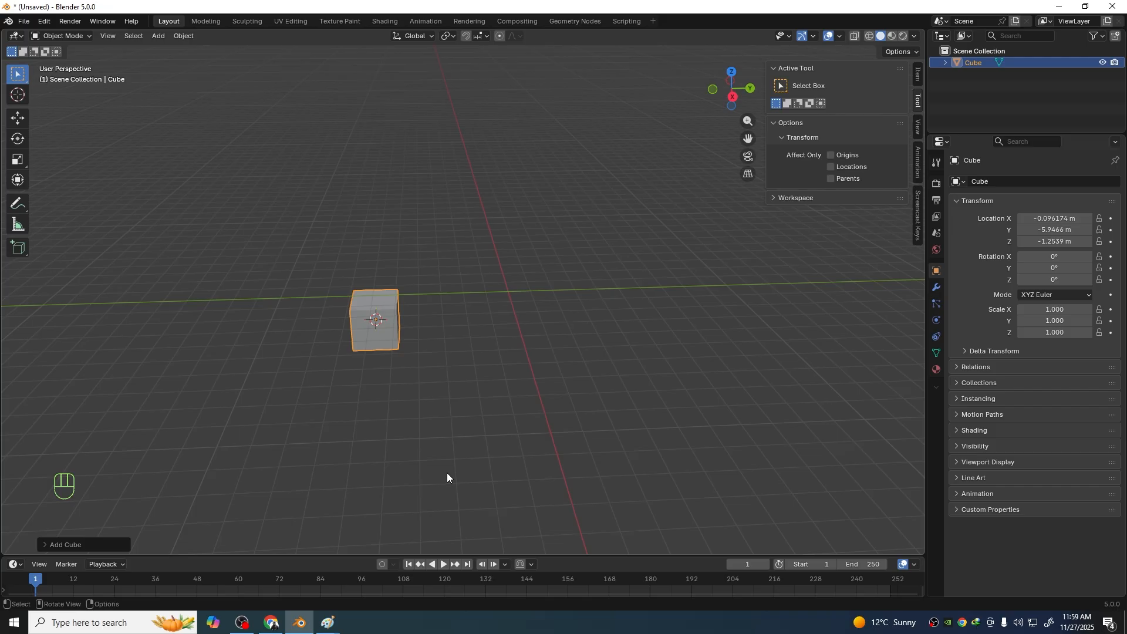
# Switch to the Paint axes drawing to review the origin, and return to Blender
pyautogui.click(334, 622)
pyautogui.click(385, 561)
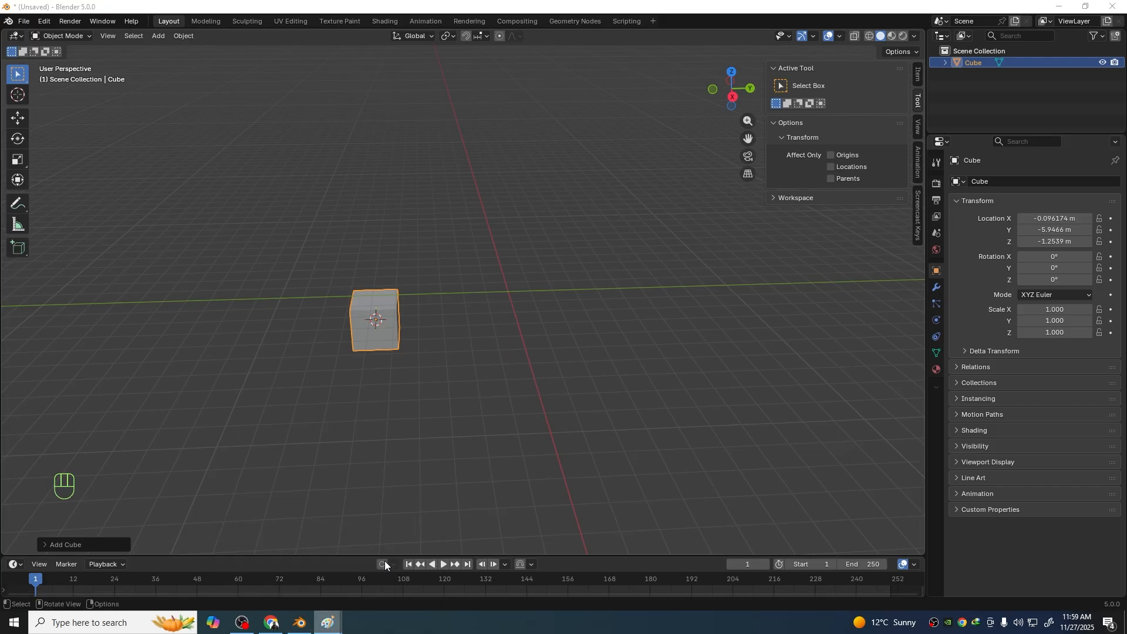
pyautogui.click(907, 114)
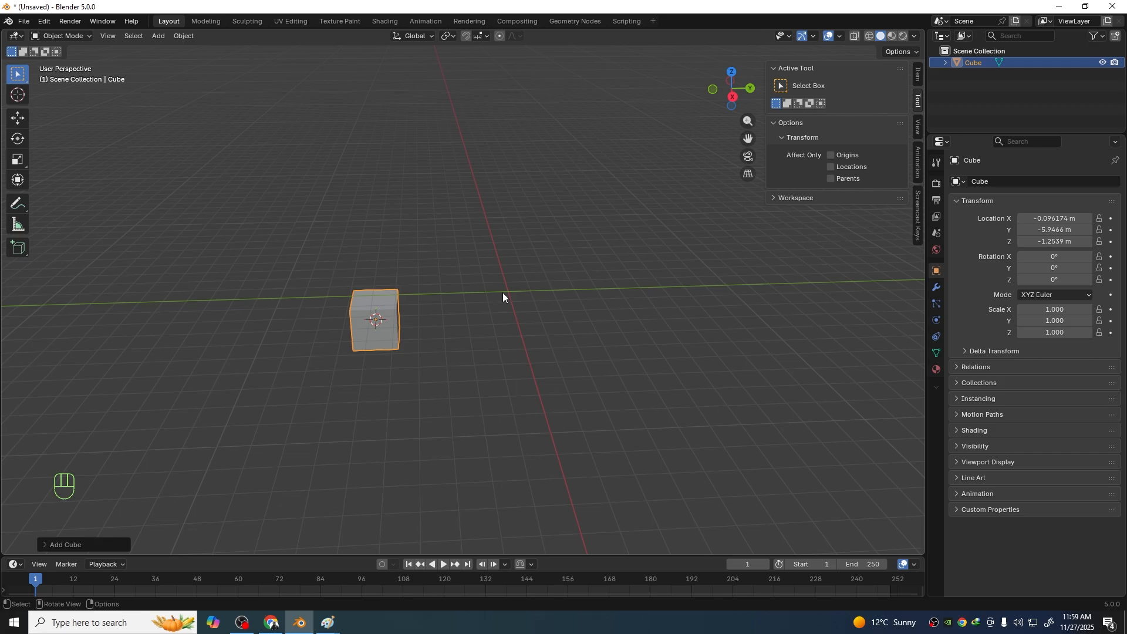
# Snap the 3D cursor to the world origin
pyautogui.hotkey('shift', 's')
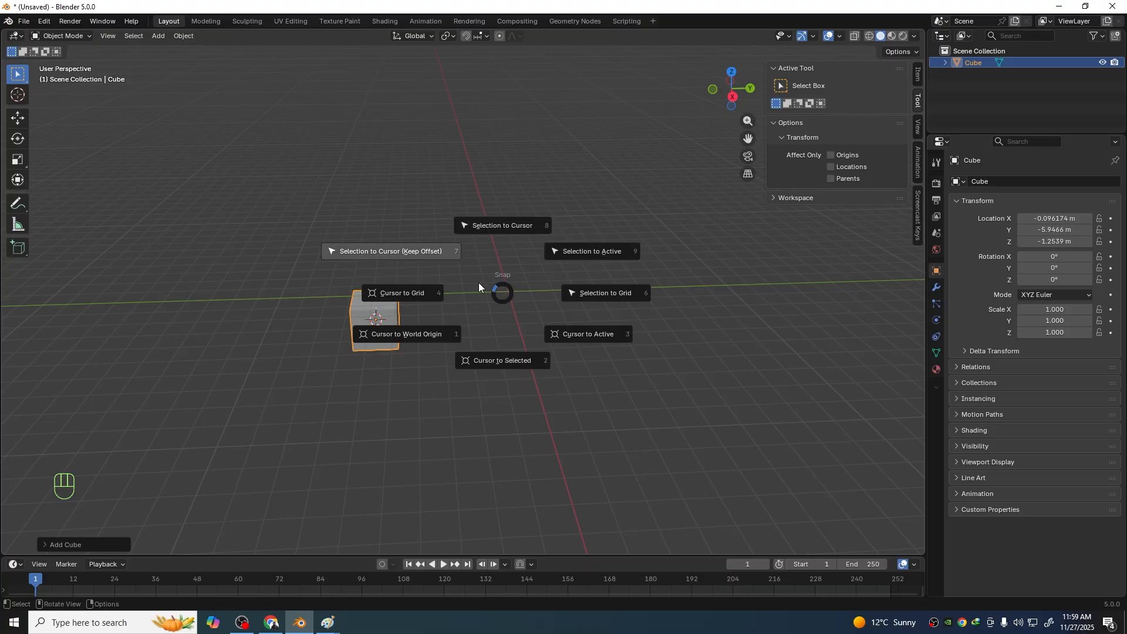
pyautogui.click(432, 332)
pyautogui.moveTo(490, 308); pyautogui.dragTo(525, 322, button='middle')
pyautogui.scroll(1, 541, 317)
pyautogui.scroll(-3, 533, 320)
# Place the 3D cursor away from the origin on the cube's opposite side, and reset it to the world origin with all objects framed
pyautogui.keyDown('shift'); pyautogui.rightClick(647, 289); pyautogui.keyUp('shift')
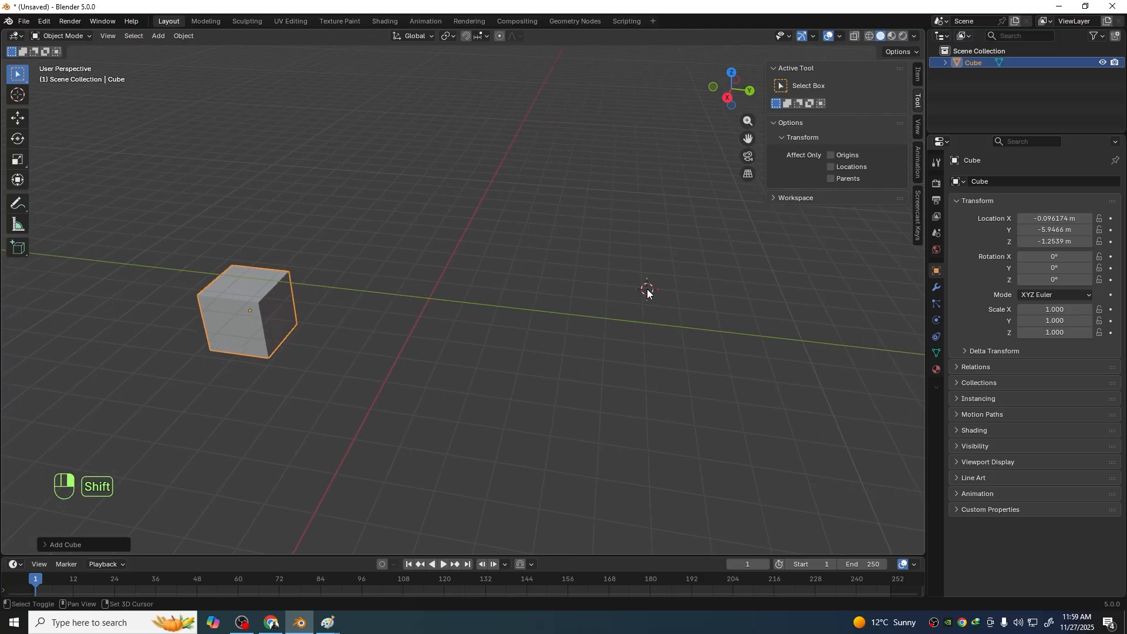
pyautogui.moveTo(612, 309); pyautogui.dragTo(627, 308, button='middle')
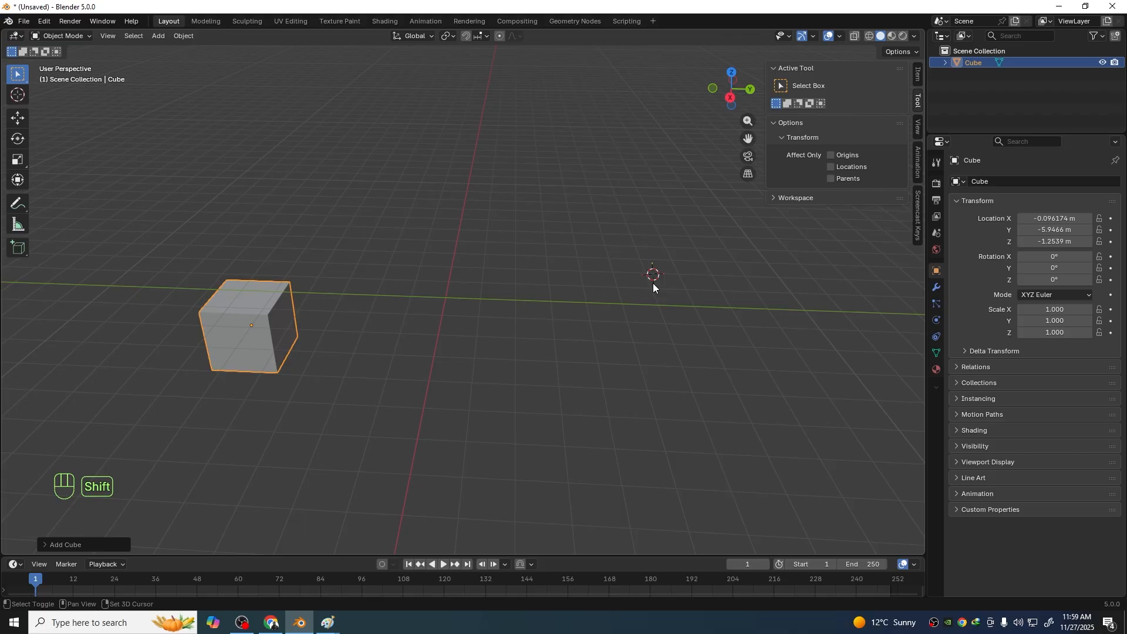
pyautogui.hotkey('shift', 'c')
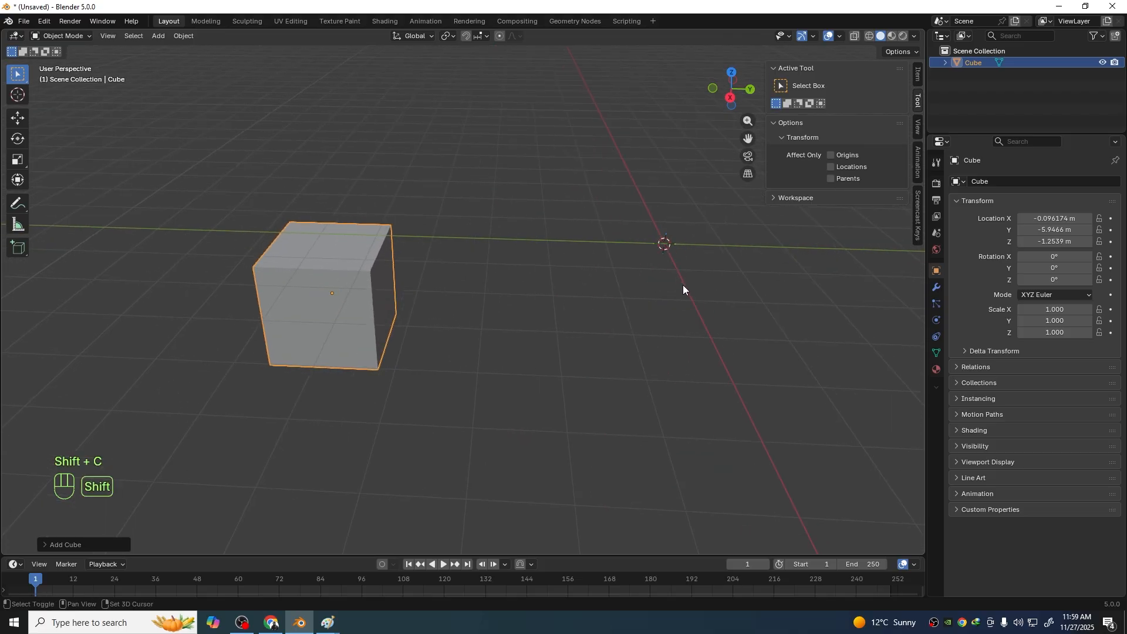
pyautogui.keyDown('shift'); pyautogui.moveTo(682, 286); pyautogui.dragTo(627, 289, button='middle'); pyautogui.keyUp('shift')
pyautogui.scroll(-5, 531, 367)
pyautogui.keyDown('shift'); pyautogui.moveTo(523, 327); pyautogui.dragTo(514, 362, button='middle'); pyautogui.keyUp('shift')
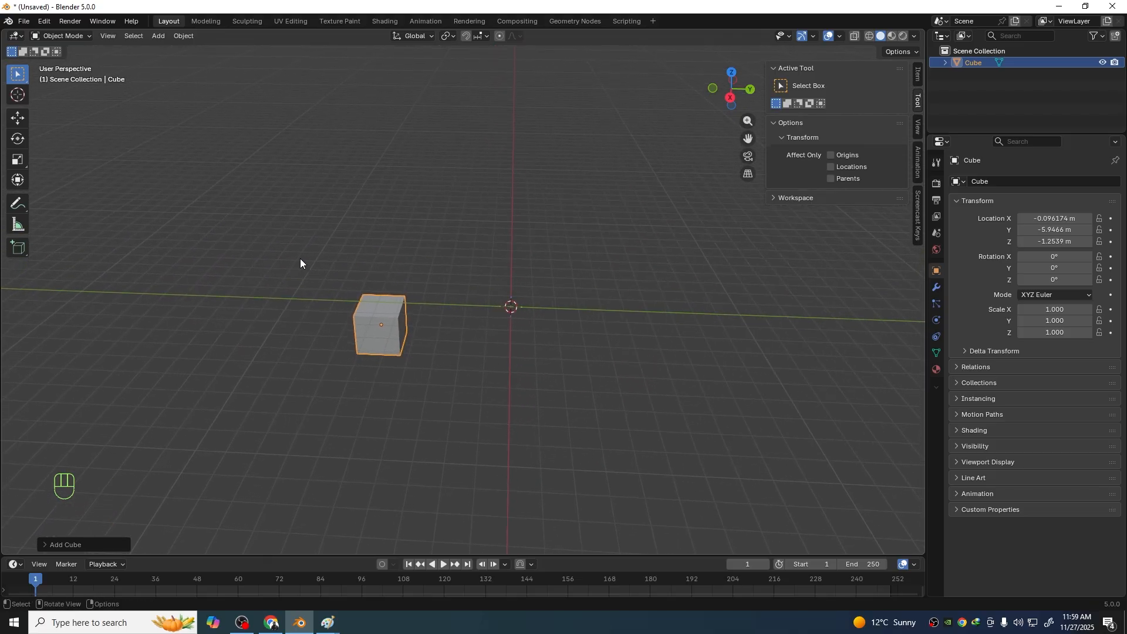
# Delete the off-origin cube from the scene
pyautogui.moveTo(294, 252); pyautogui.dragTo(411, 408)
pyautogui.press('Delete')
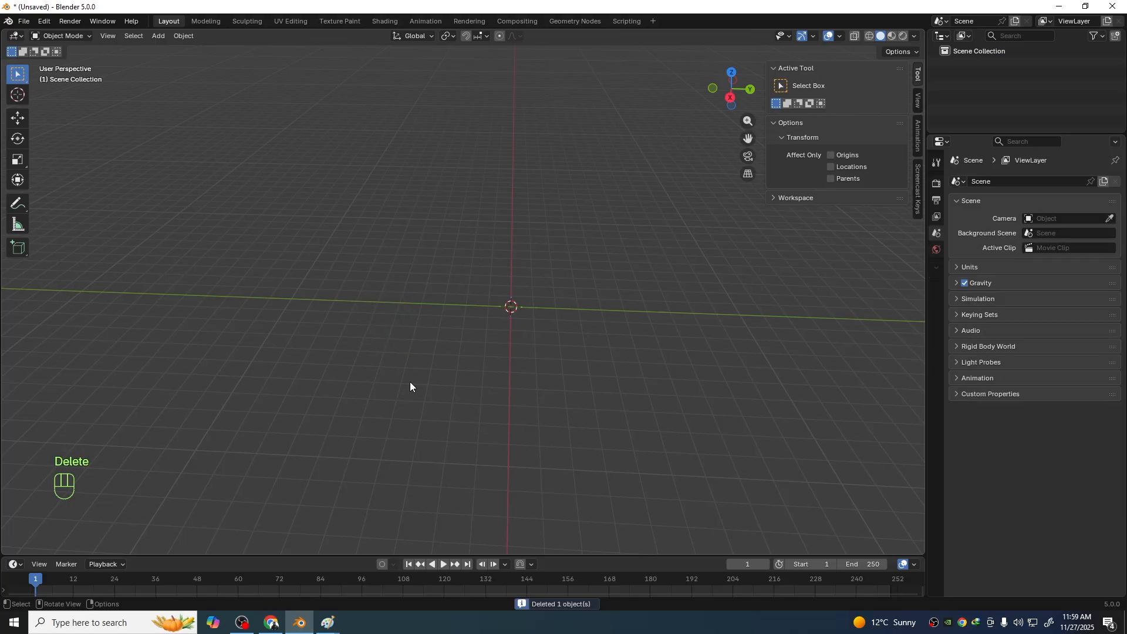
pyautogui.moveTo(410, 383); pyautogui.dragTo(464, 358, button='middle')
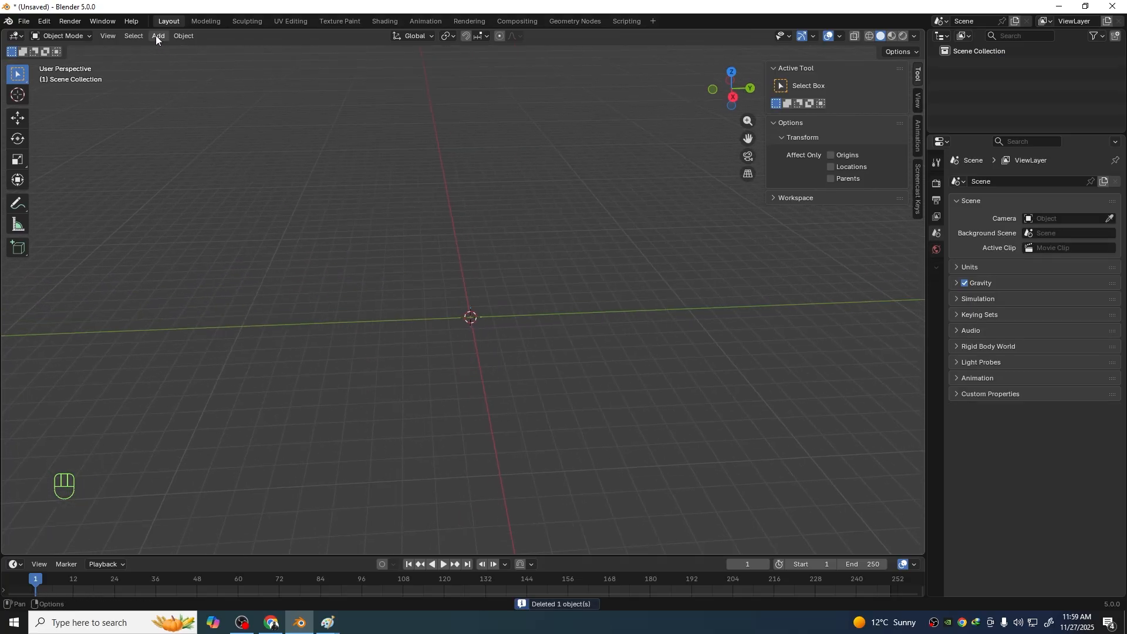
# Add a new cube mesh at the world origin
pyautogui.moveTo(526, 370); pyautogui.dragTo(508, 371, button='middle')
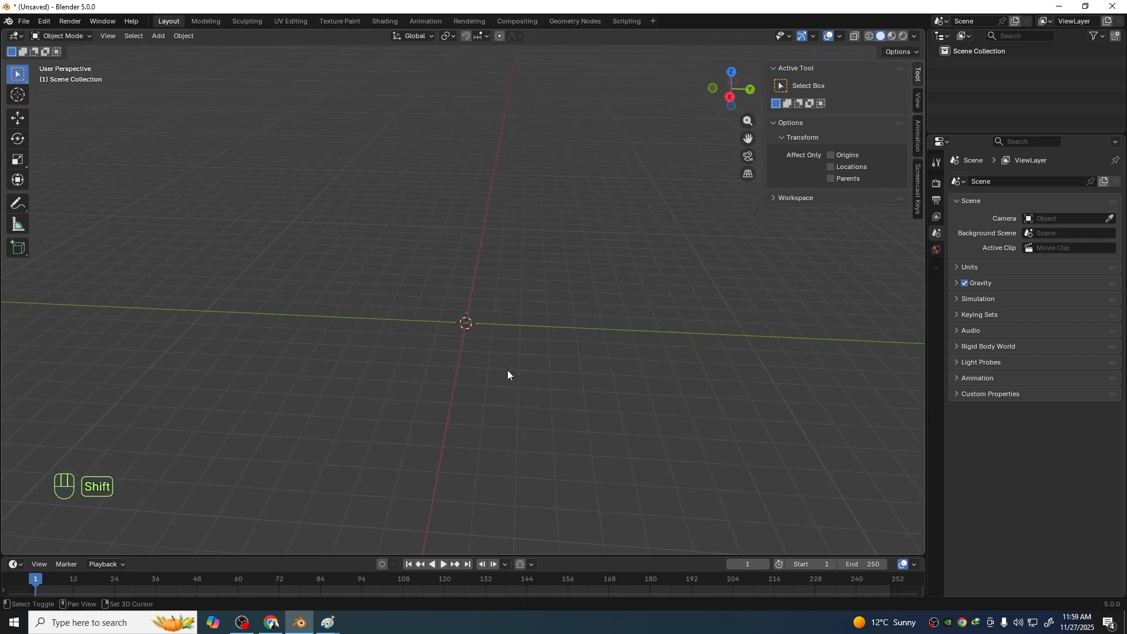
pyautogui.hotkey('shift', 'a')
pyautogui.moveTo(508, 370)
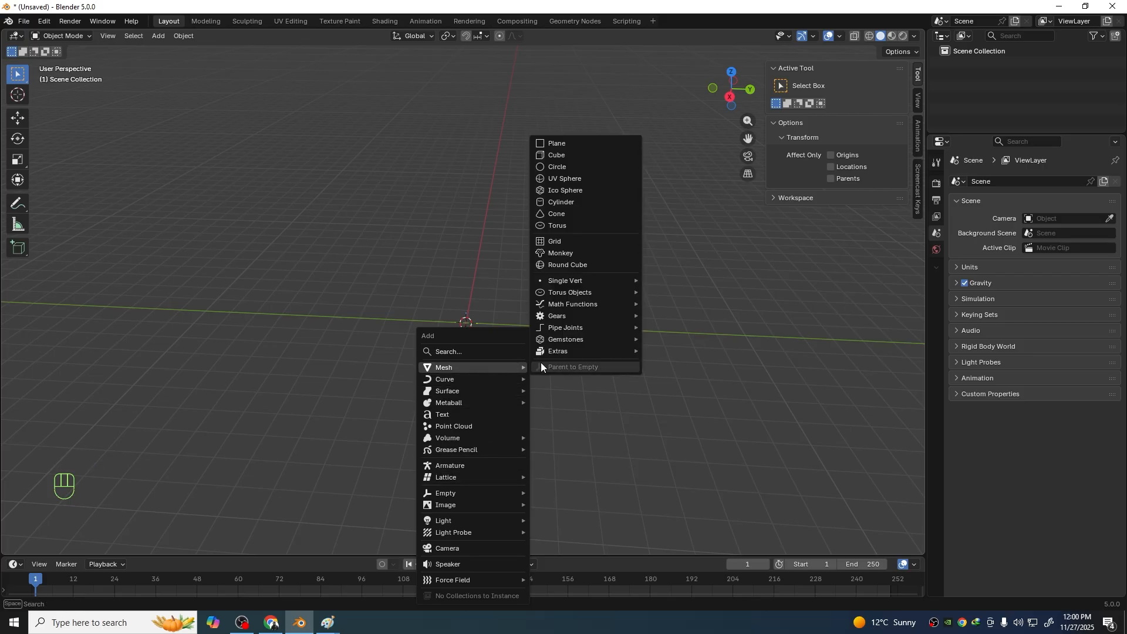
pyautogui.click(562, 157)
pyautogui.scroll(4, 500, 382)
pyautogui.moveTo(502, 389); pyautogui.dragTo(488, 408, button='middle')
pyautogui.scroll(-2, 526, 394)
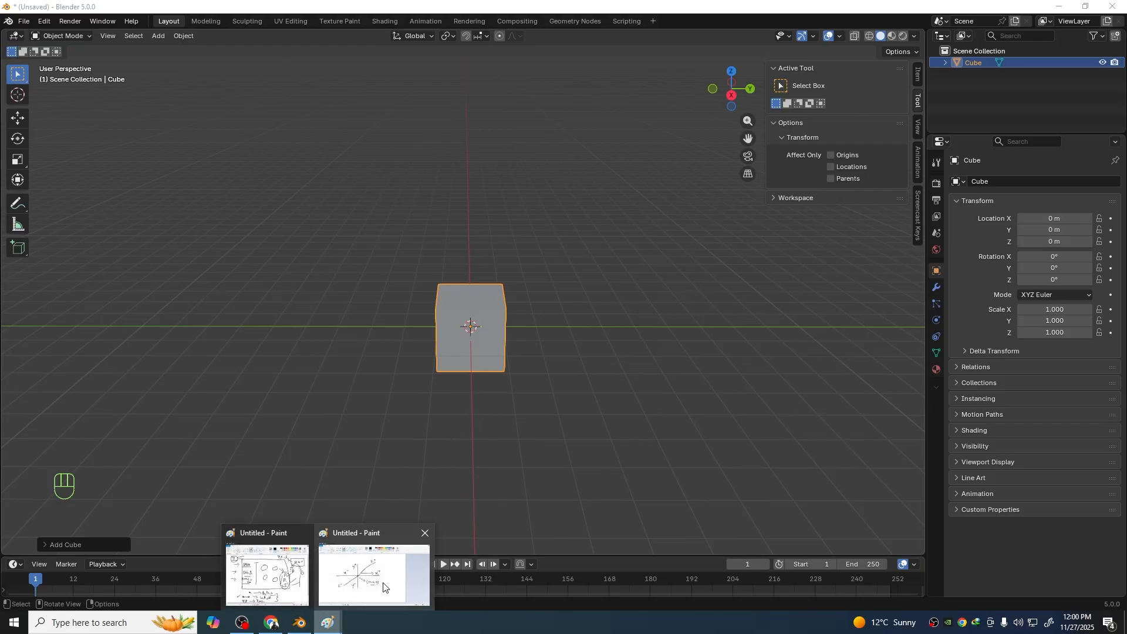
# In the Paint axes drawing, retrace the vertical axis, cap both its ends and write Y above it, and return to Blender
pyautogui.click(404, 541)
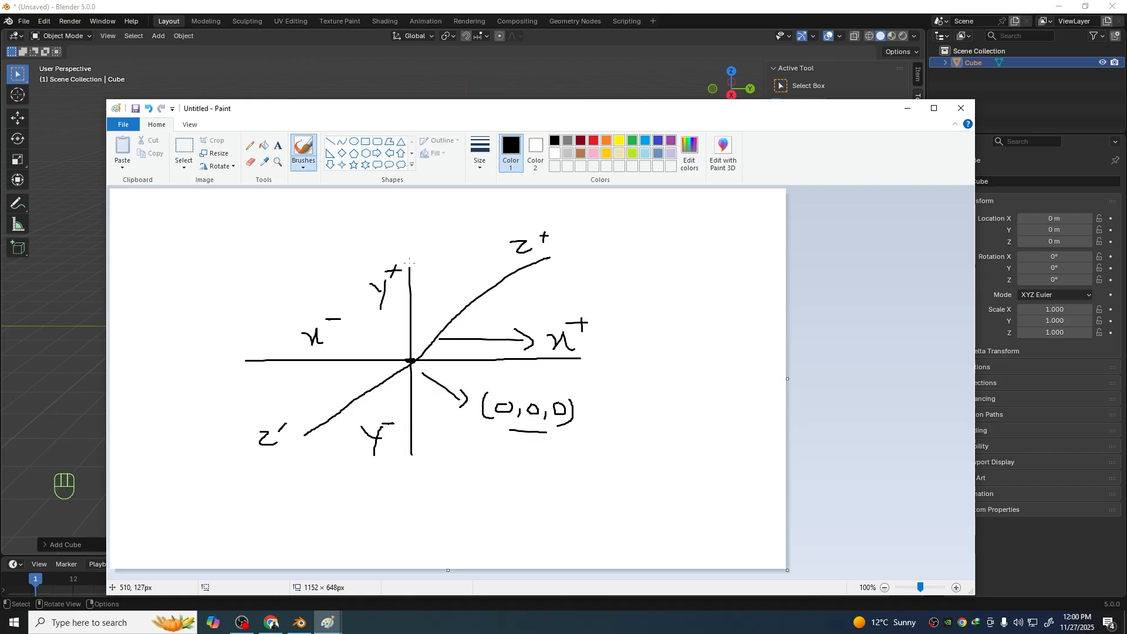
pyautogui.moveTo(409, 262); pyautogui.dragTo(411, 457)
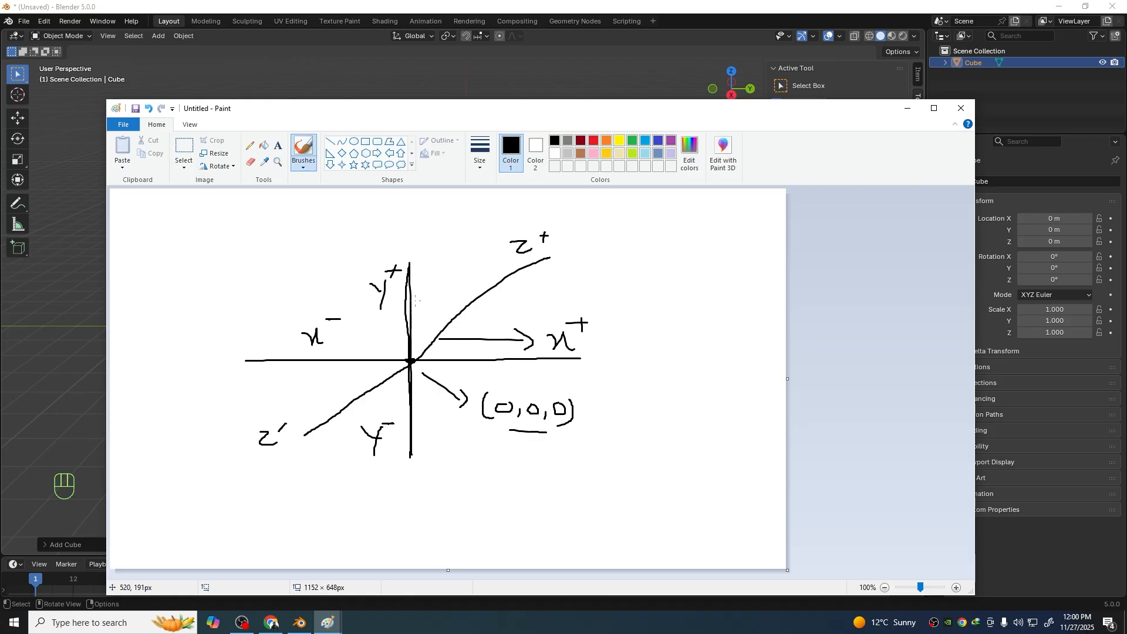
pyautogui.moveTo(414, 264)
pyautogui.mouseDown()
pyautogui.moveTo(394, 264)
pyautogui.moveTo(429, 264)
pyautogui.mouseUp()
pyautogui.moveTo(393, 458); pyautogui.dragTo(384, 459)
pyautogui.moveTo(386, 222); pyautogui.dragTo(407, 239)
pyautogui.moveTo(411, 224); pyautogui.dragTo(405, 257)
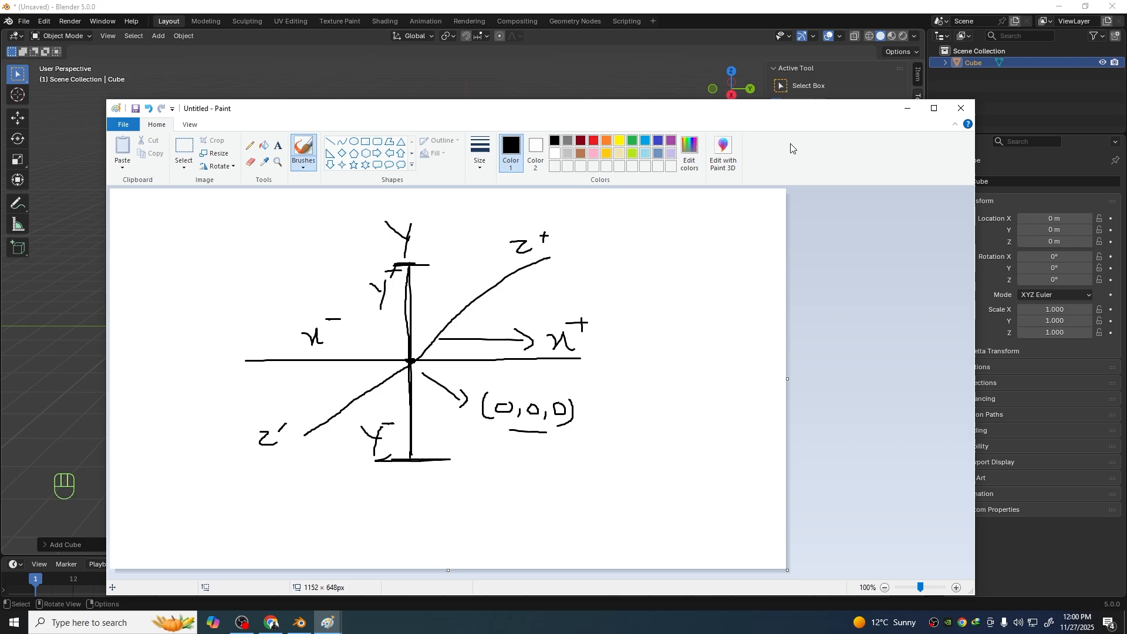
pyautogui.click(908, 108)
# Turn on the Z axis line in the viewport overlays
pyautogui.moveTo(578, 273)
pyautogui.mouseDown(button='middle')
pyautogui.moveTo(542, 306)
pyautogui.moveTo(675, 300)
pyautogui.moveTo(523, 317)
pyautogui.mouseUp(button='middle')
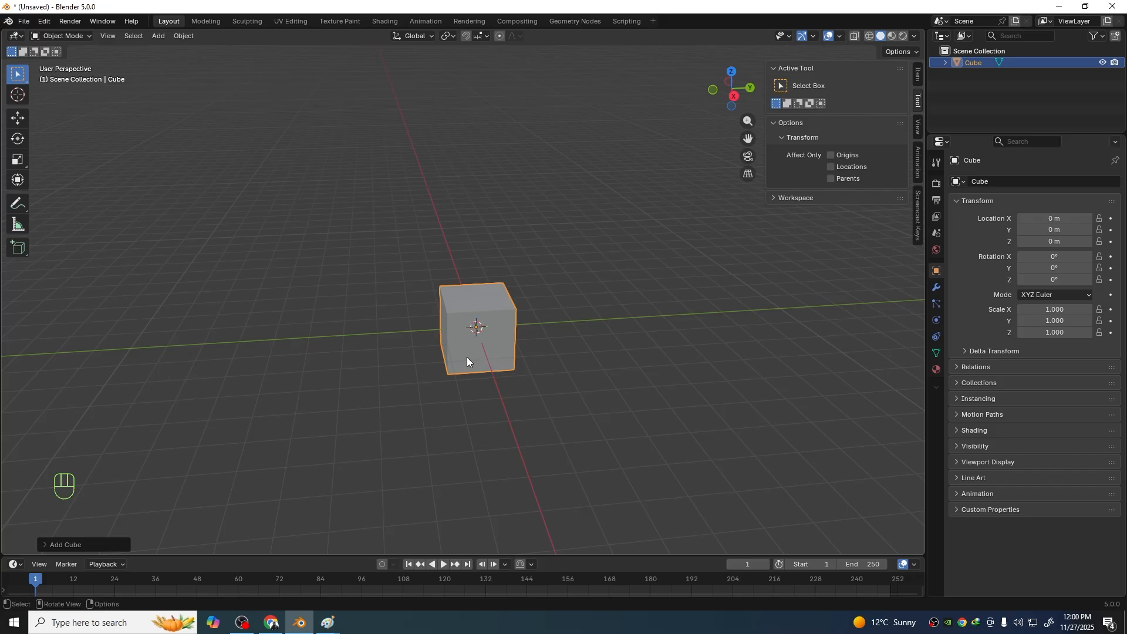
pyautogui.click(911, 34)
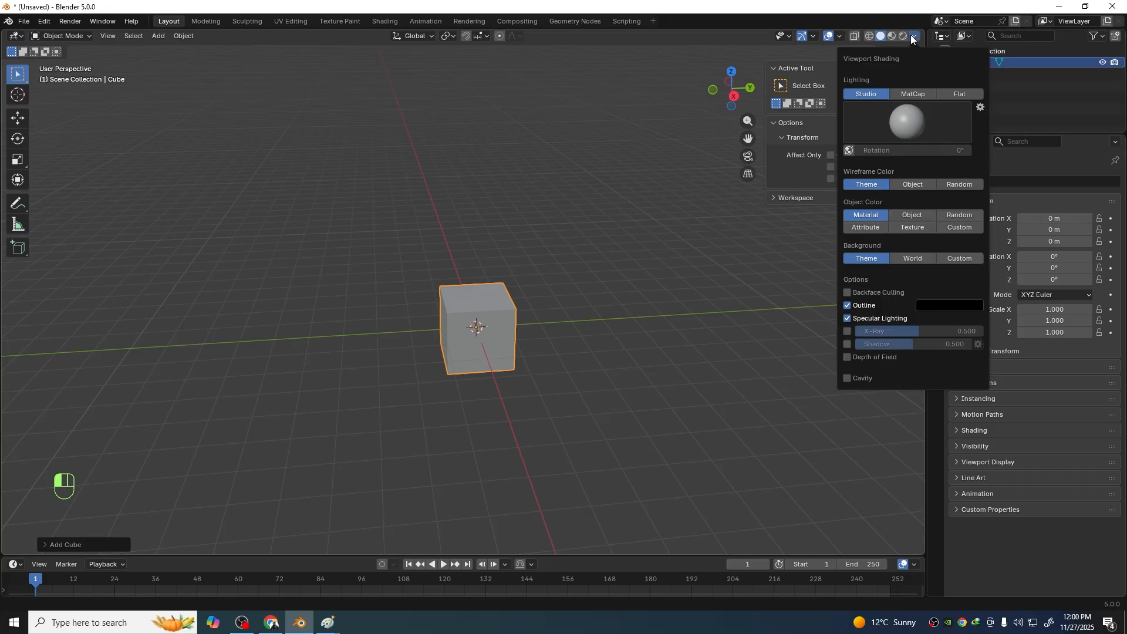
pyautogui.click(843, 34)
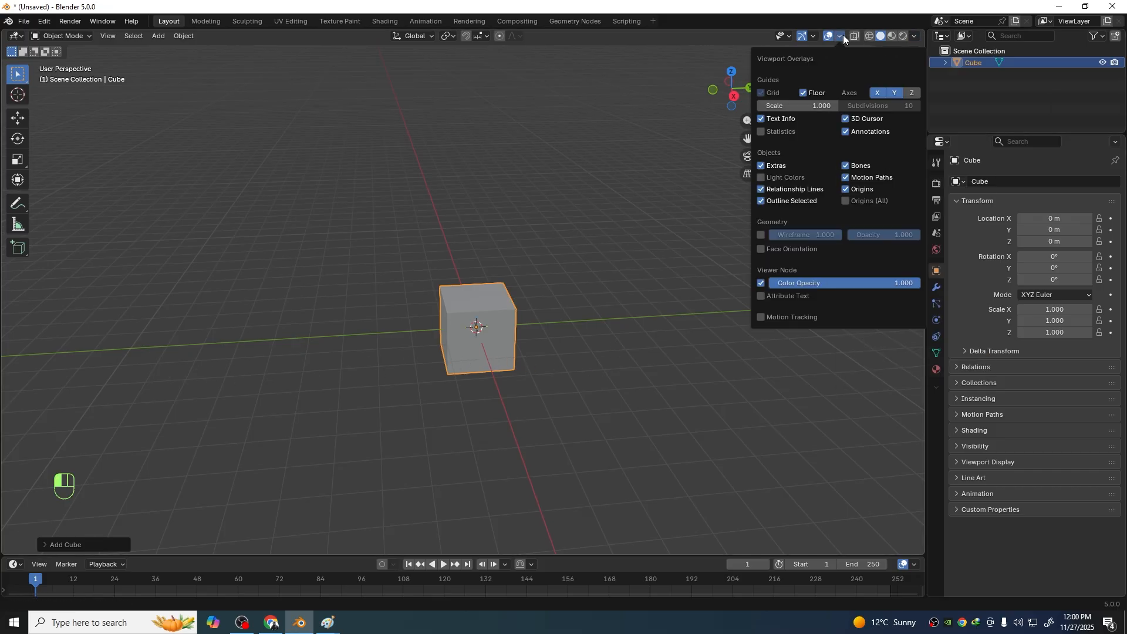
pyautogui.click(911, 92)
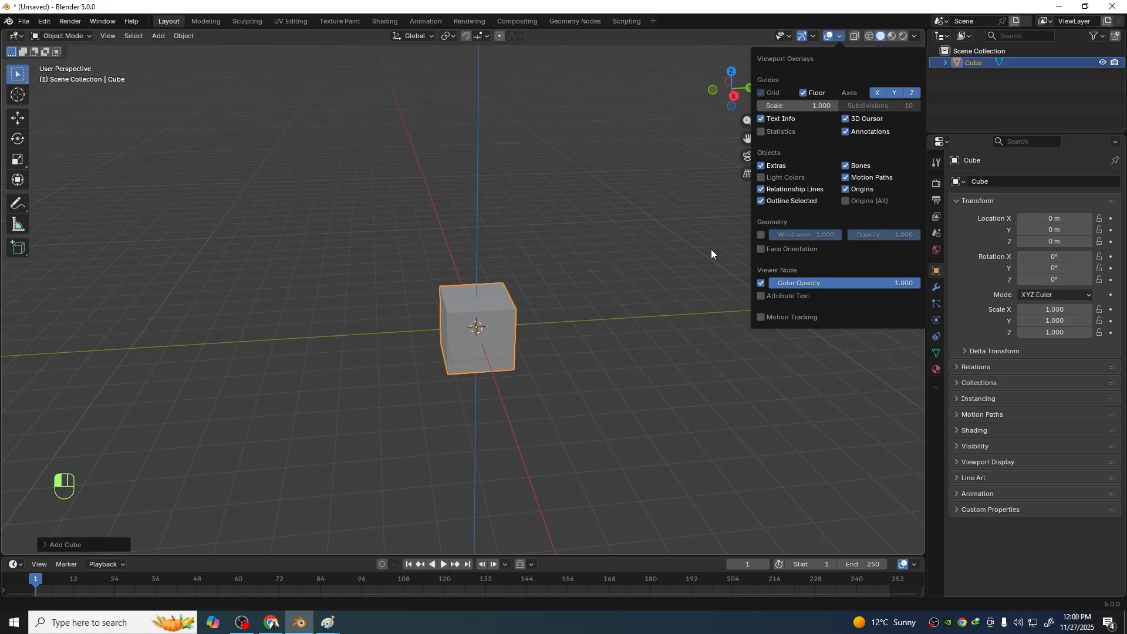
pyautogui.press('n')
pyautogui.moveTo(745, 267); pyautogui.dragTo(481, 335, button='middle')
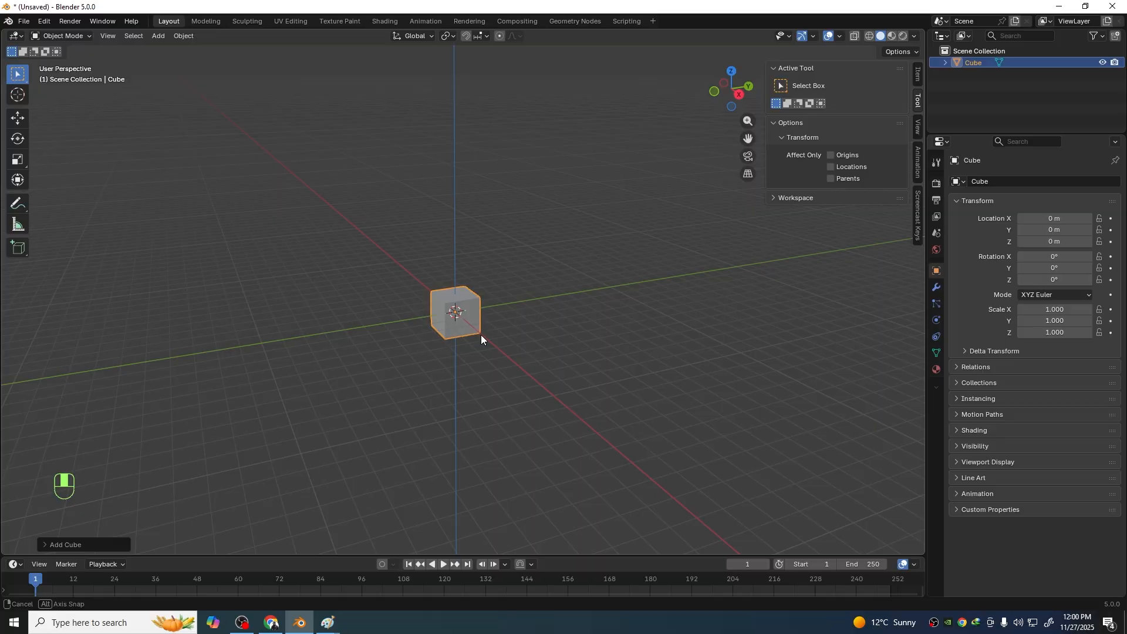
# Display the cube's transform values and move it along the X axis to about -13 m
pyautogui.click(918, 75)
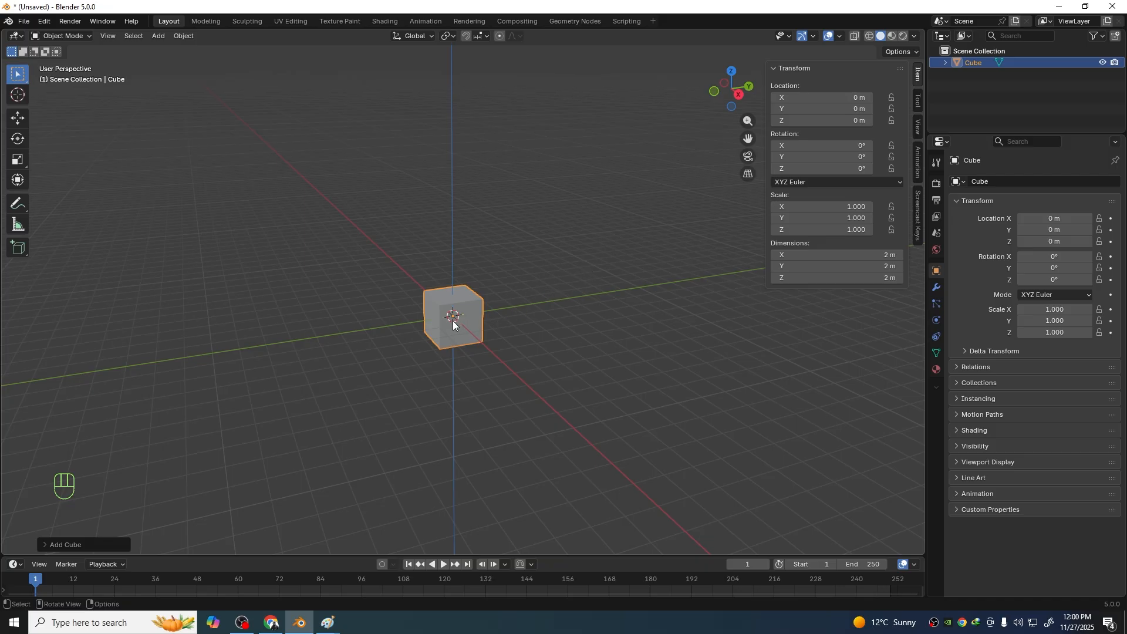
pyautogui.click(17, 118)
pyautogui.moveTo(254, 270); pyautogui.dragTo(533, 362, button='middle')
pyautogui.moveTo(518, 333); pyautogui.dragTo(272, 275)
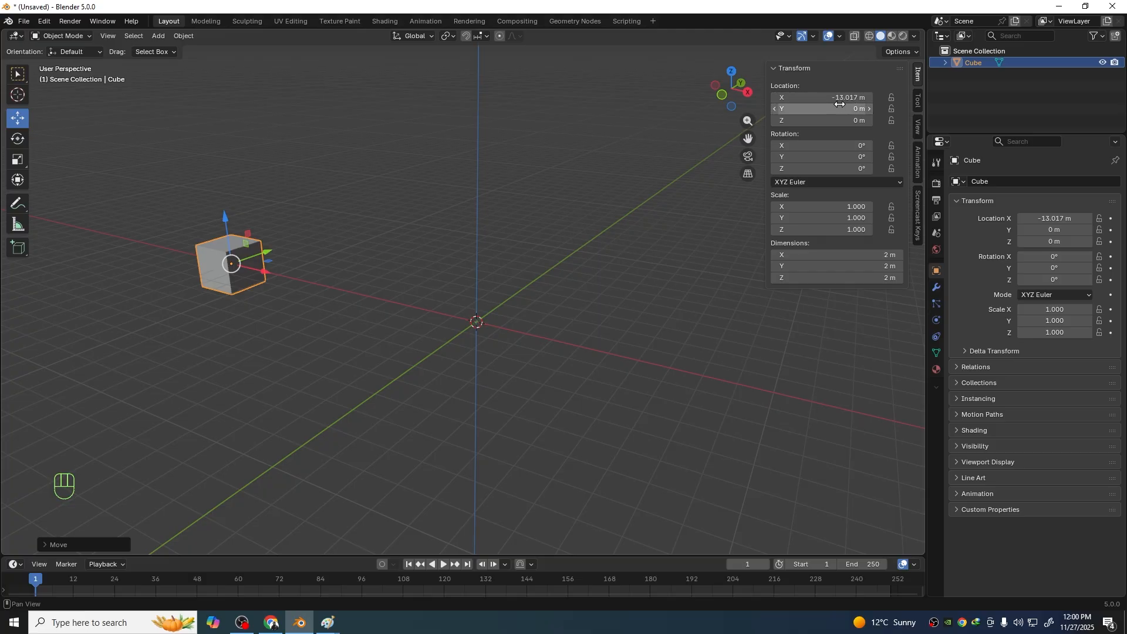
# Circle the x- label in the Paint axes drawing and return to Blender
pyautogui.moveTo(328, 622)
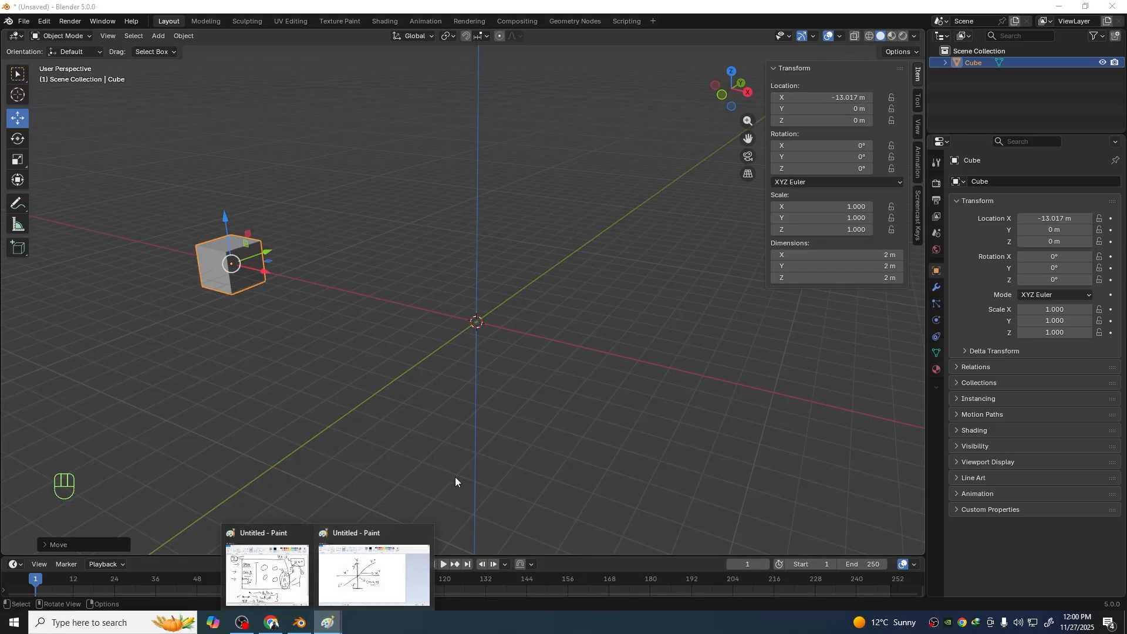
pyautogui.click(376, 578)
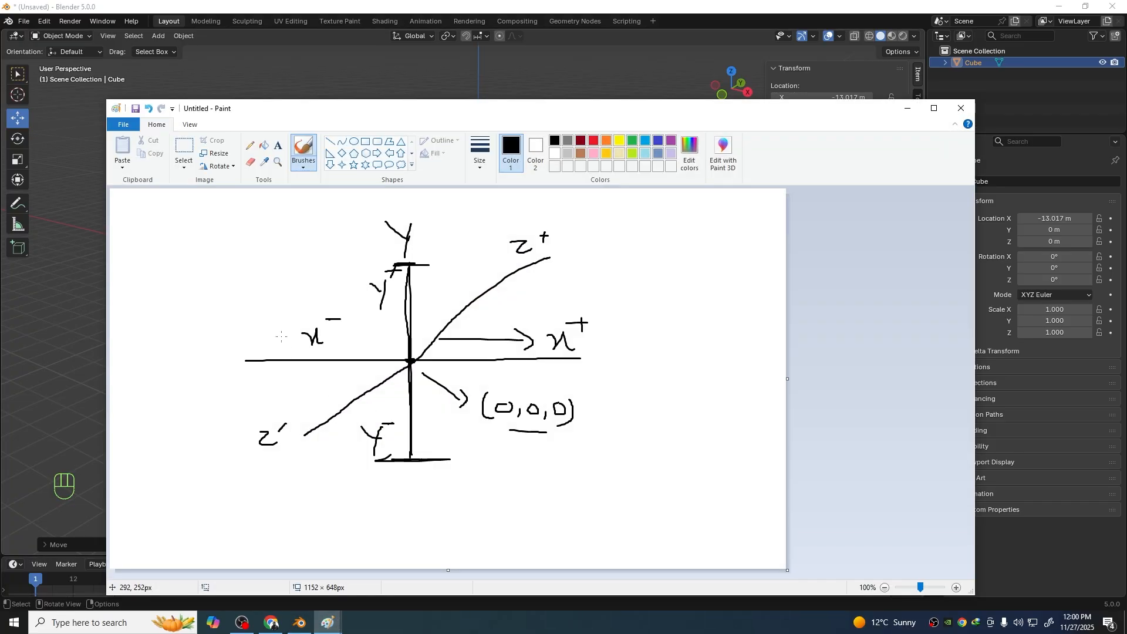
pyautogui.moveTo(283, 327); pyautogui.dragTo(286, 348)
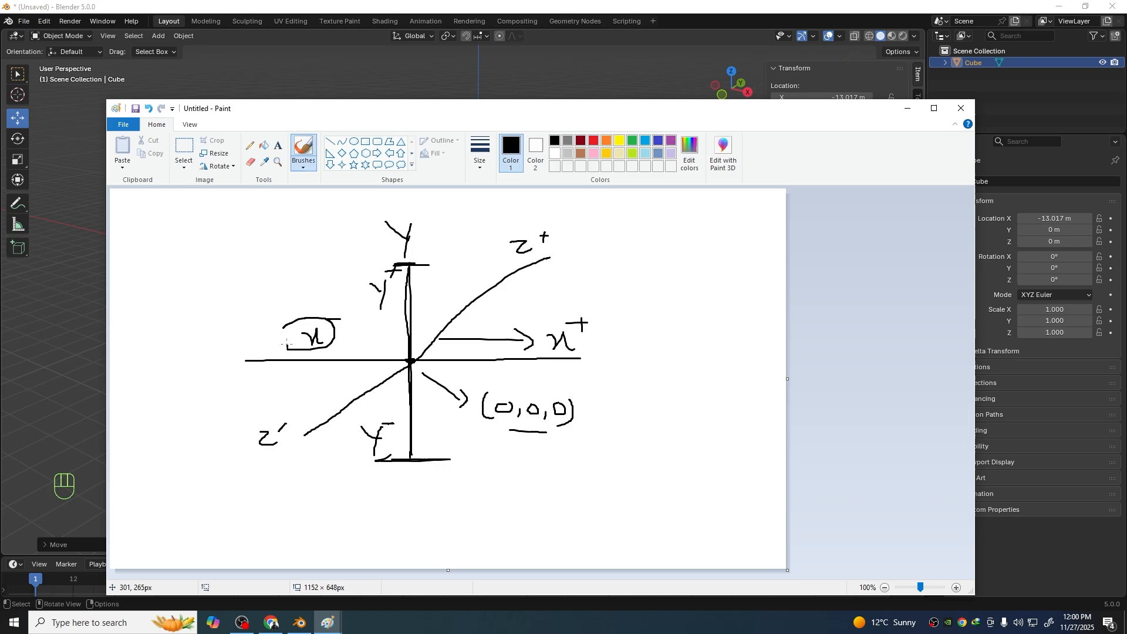
pyautogui.click(907, 109)
# Move the cube along X to about 1.77 m and along Z to about -0.13 m
pyautogui.moveTo(263, 269); pyautogui.dragTo(487, 349)
pyautogui.moveTo(477, 304); pyautogui.dragTo(523, 302)
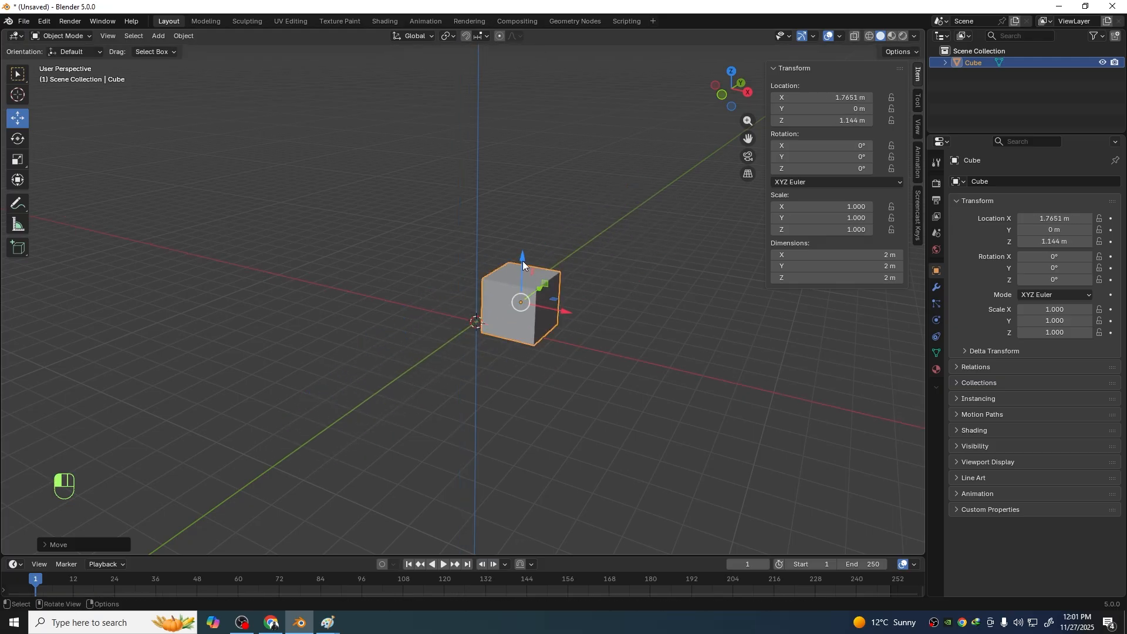
pyautogui.moveTo(523, 260); pyautogui.dragTo(550, 253)
pyautogui.moveTo(532, 405); pyautogui.dragTo(492, 419, button='middle')
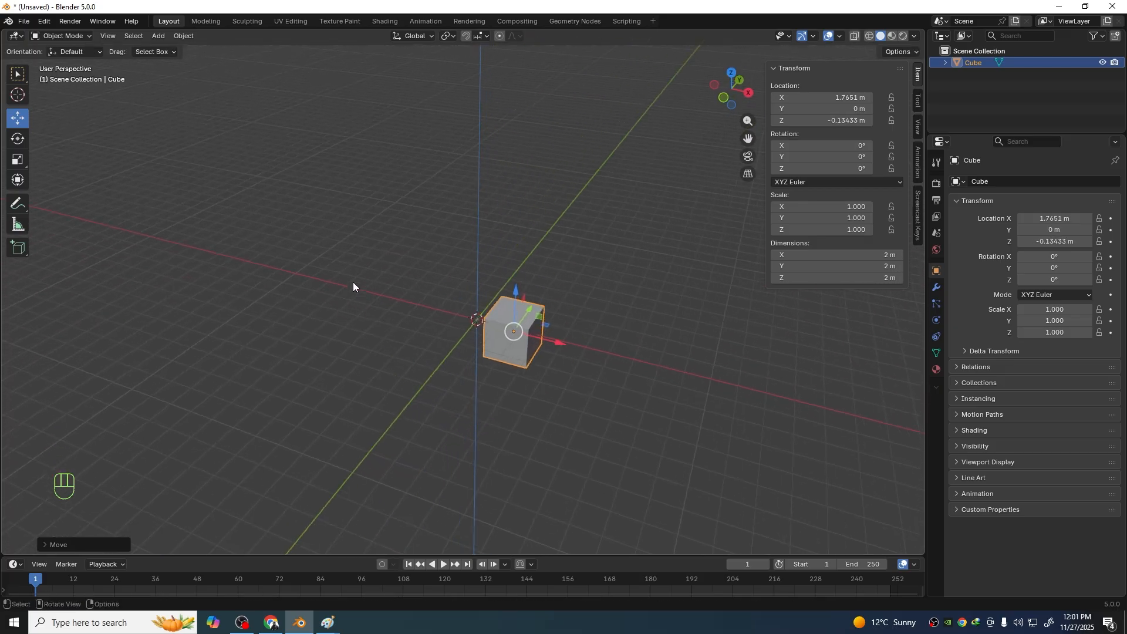
pyautogui.moveTo(666, 428); pyautogui.dragTo(634, 389, button='middle')
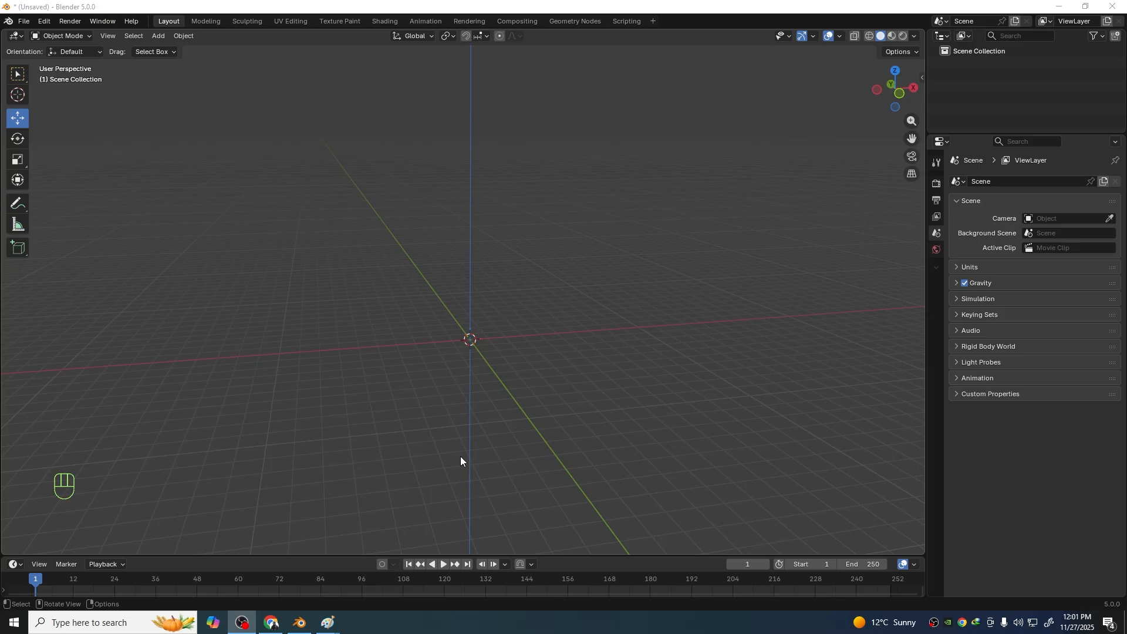
pyautogui.moveTo(417, 448); pyautogui.dragTo(484, 438, button='middle')
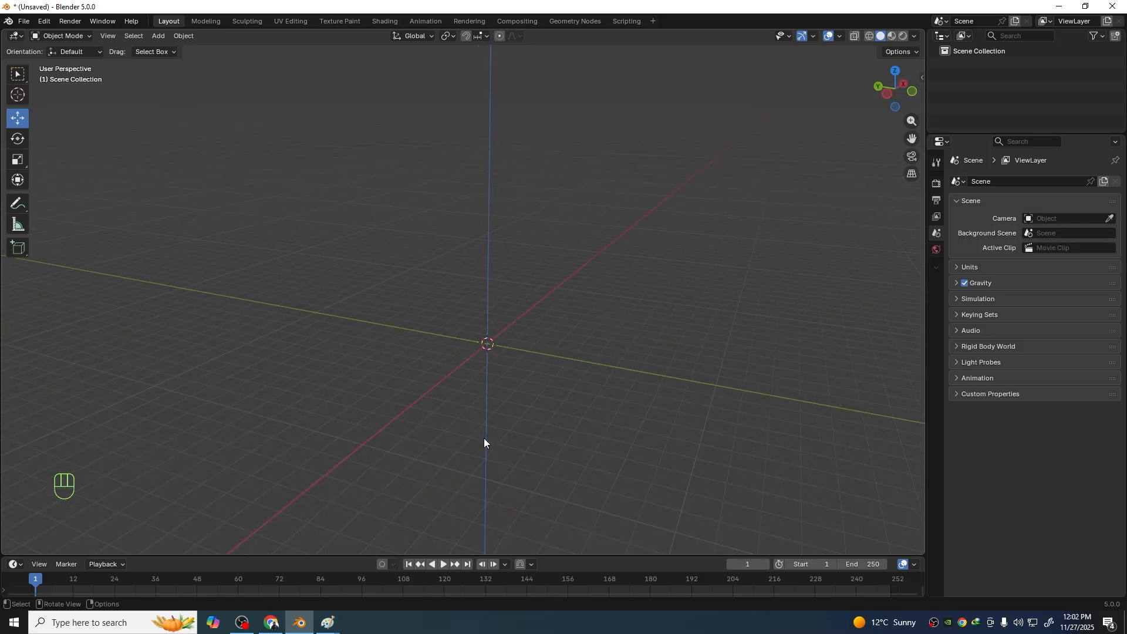
# Reset the 3D cursor to the world origin and fit the scene in view
pyautogui.scroll(4, 511, 402)
pyautogui.scroll(-1, 503, 389)
pyautogui.keyDown('shift'); pyautogui.moveTo(535, 405); pyautogui.dragTo(463, 407, button='middle'); pyautogui.keyUp('shift')
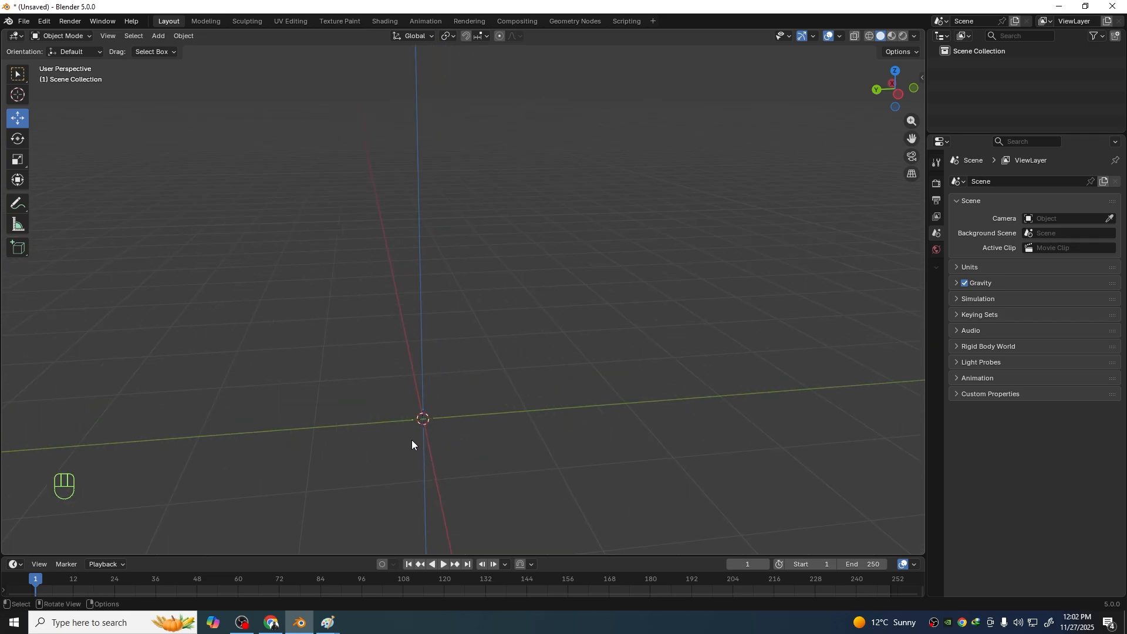
pyautogui.keyDown('shift'); pyautogui.hscroll(5, 476, 415); pyautogui.keyUp('shift')
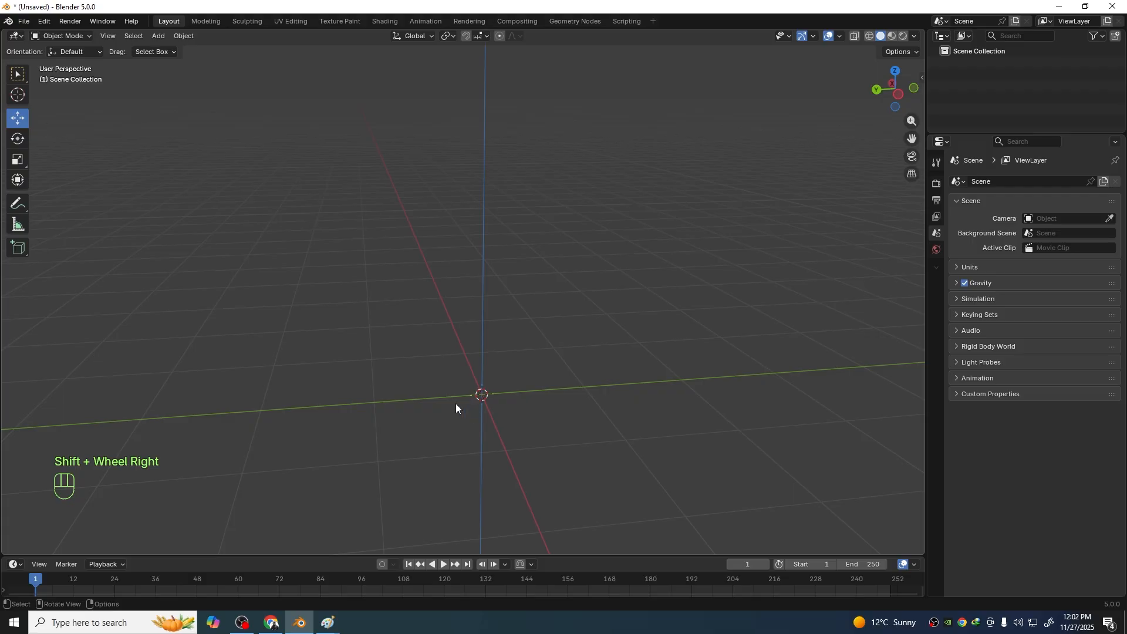
pyautogui.press('shift')
pyautogui.hotkey('shift', 'c')
pyautogui.moveTo(558, 428); pyautogui.dragTo(520, 416, button='middle')
# Search the add-on preferences for "extra" and check that Extra Mesh Objects is enabled
pyautogui.hotkey('shift', 'a')
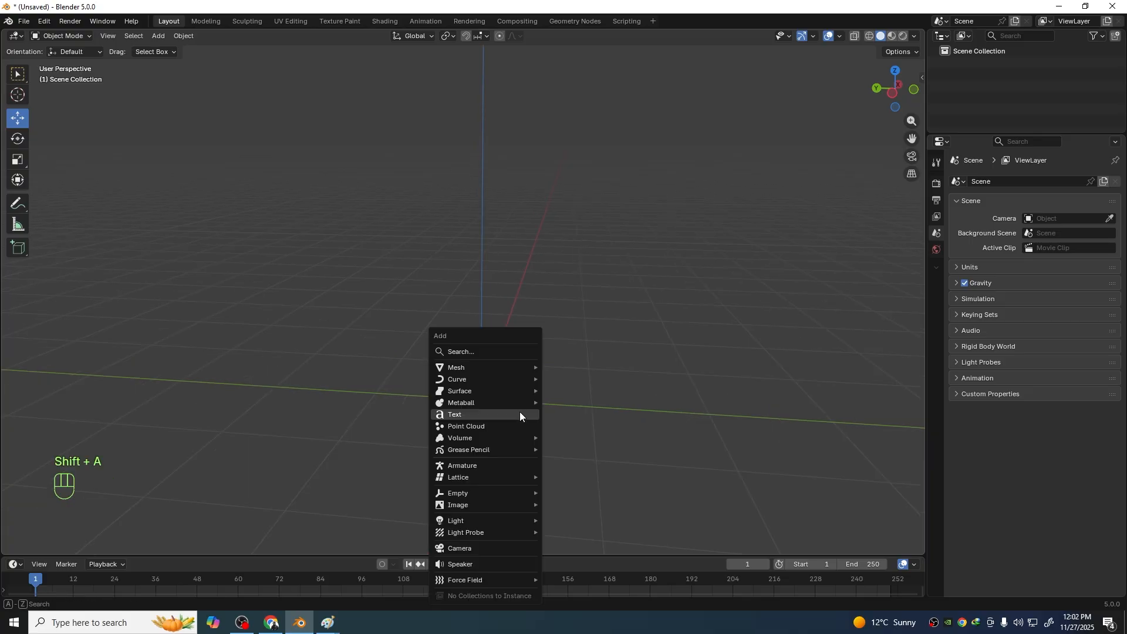
pyautogui.moveTo(485, 369)
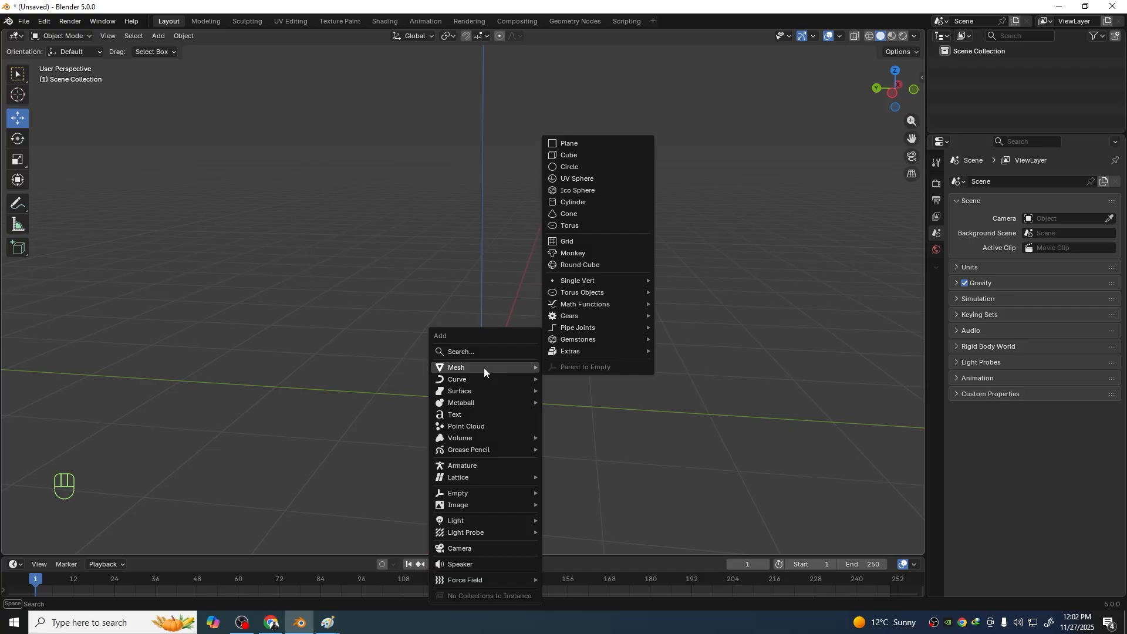
pyautogui.click(43, 22)
pyautogui.click(44, 21)
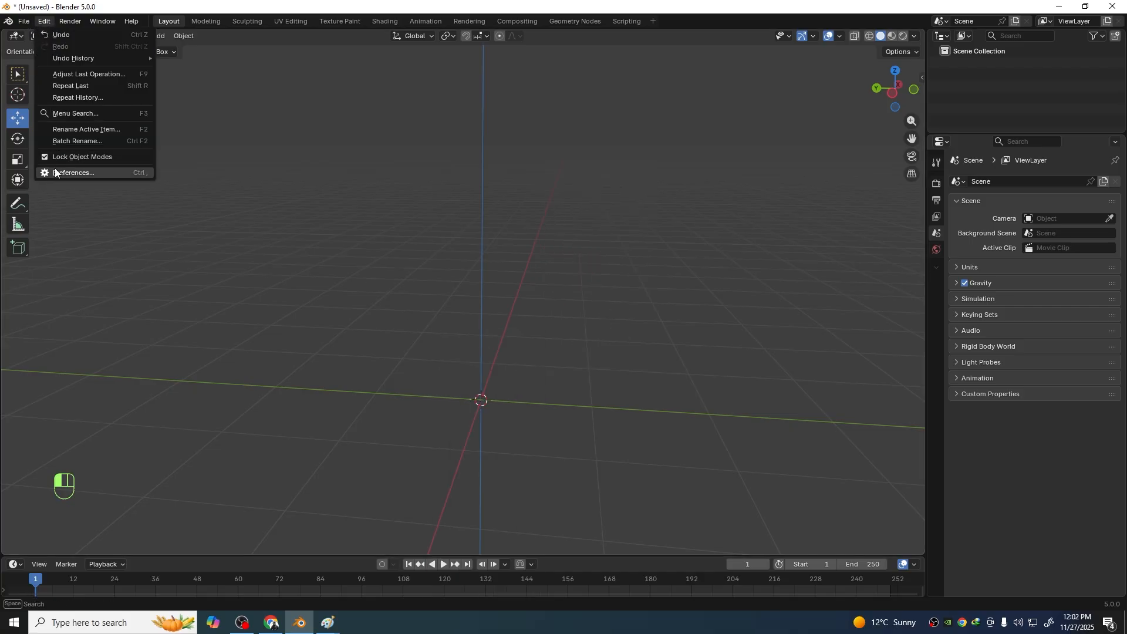
pyautogui.click(55, 172)
pyautogui.click(288, 114)
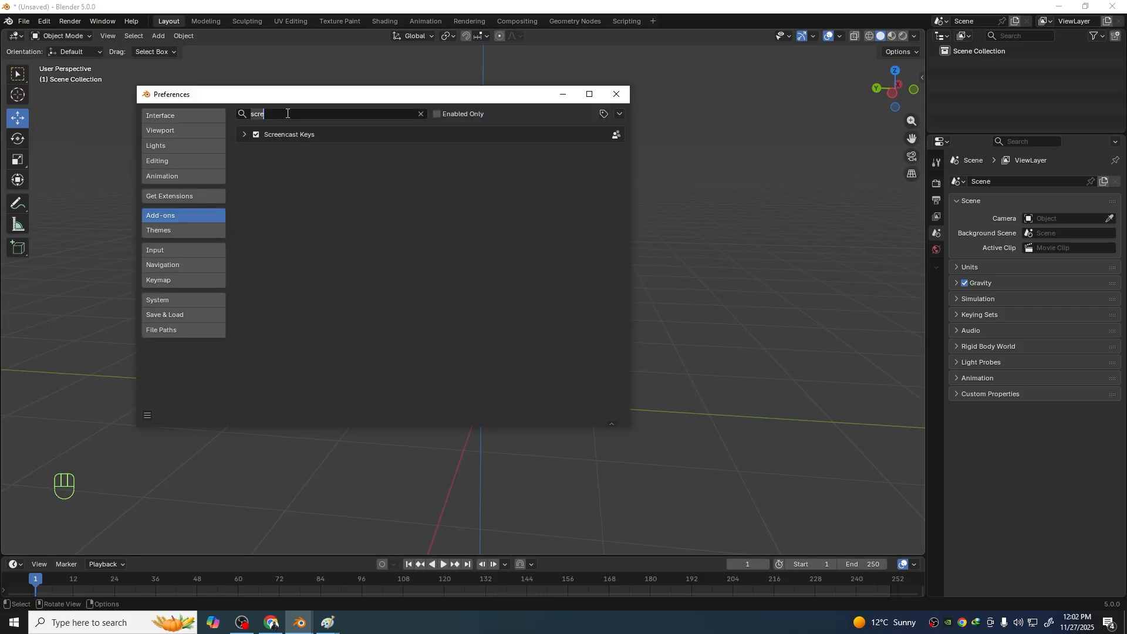
pyautogui.write('extra')
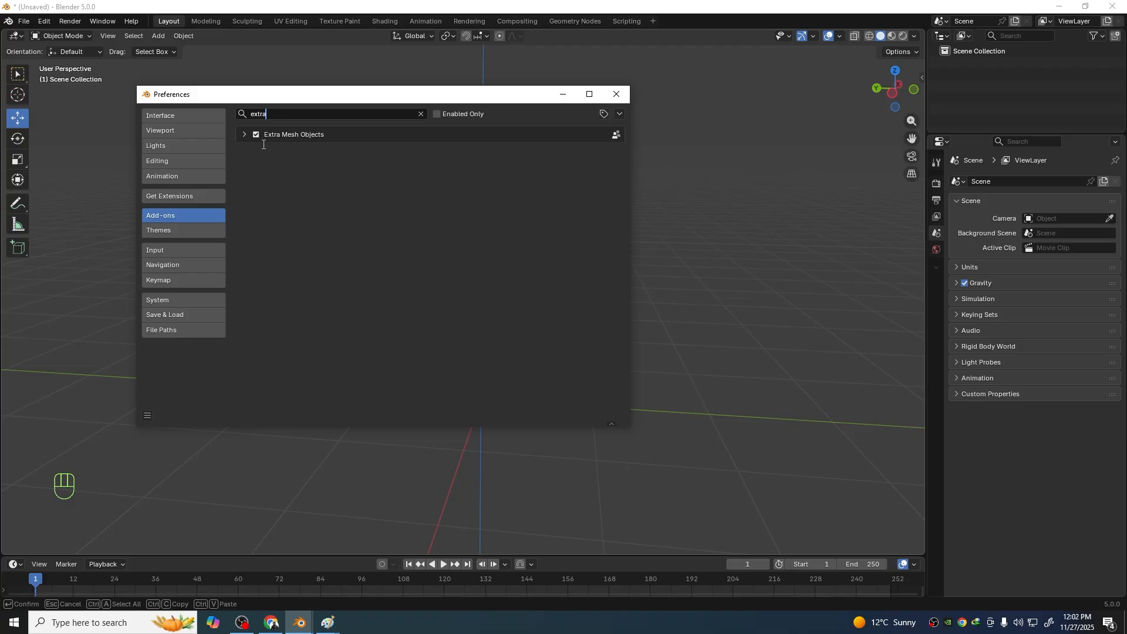
pyautogui.click(615, 94)
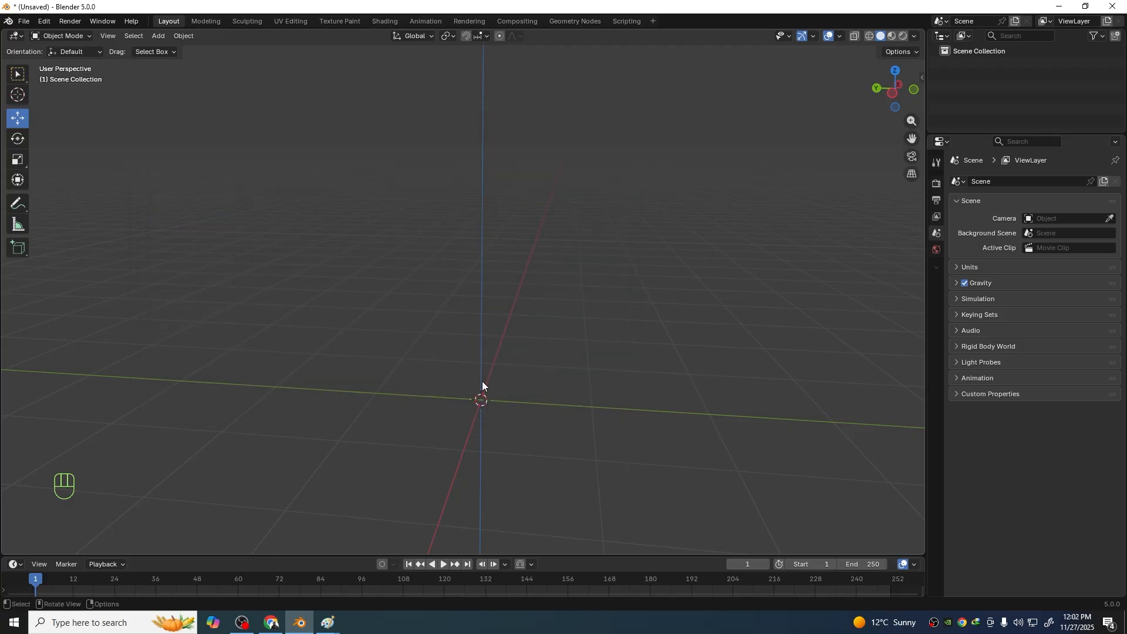
# Add a Round Cube mesh at the world origin
pyautogui.hotkey('shift', 'a')
pyautogui.moveTo(468, 368)
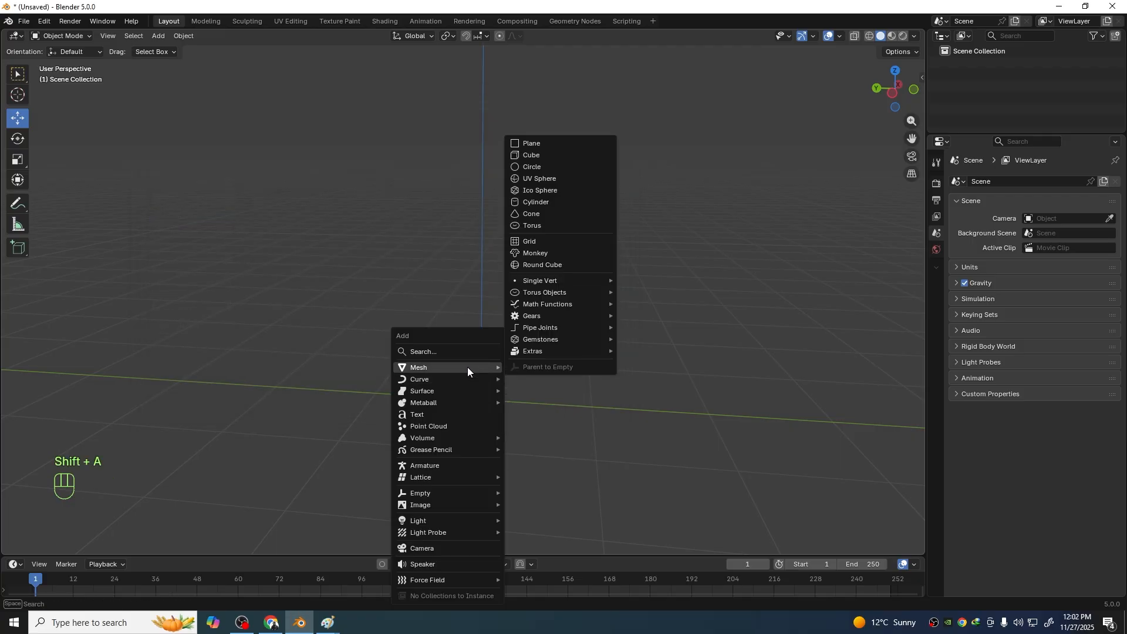
pyautogui.click(546, 266)
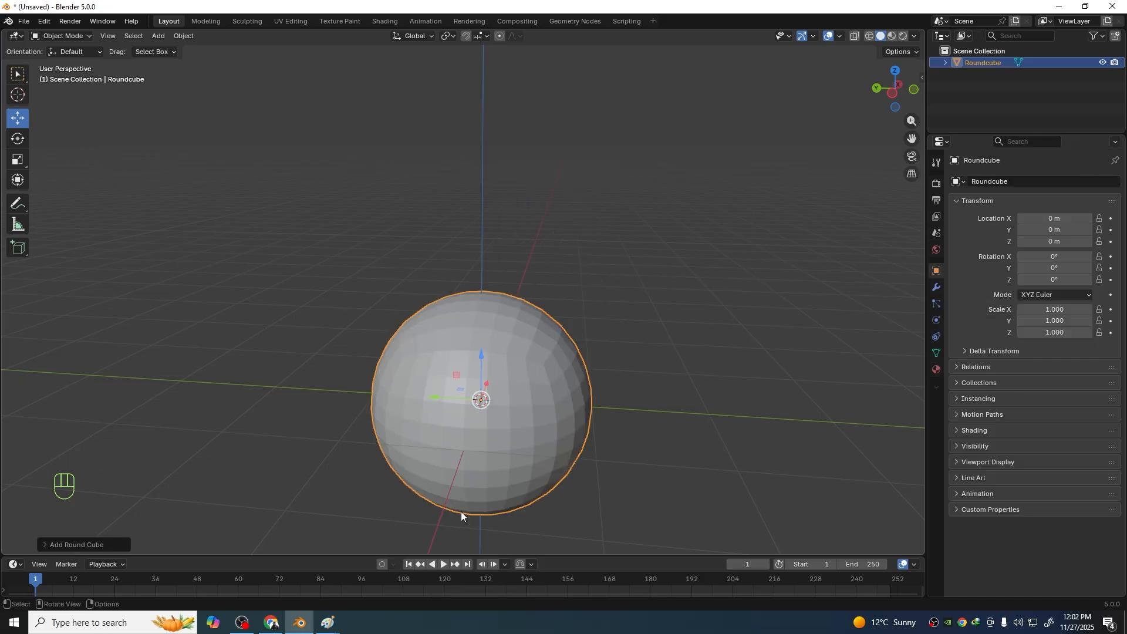
pyautogui.scroll(-5, 454, 509)
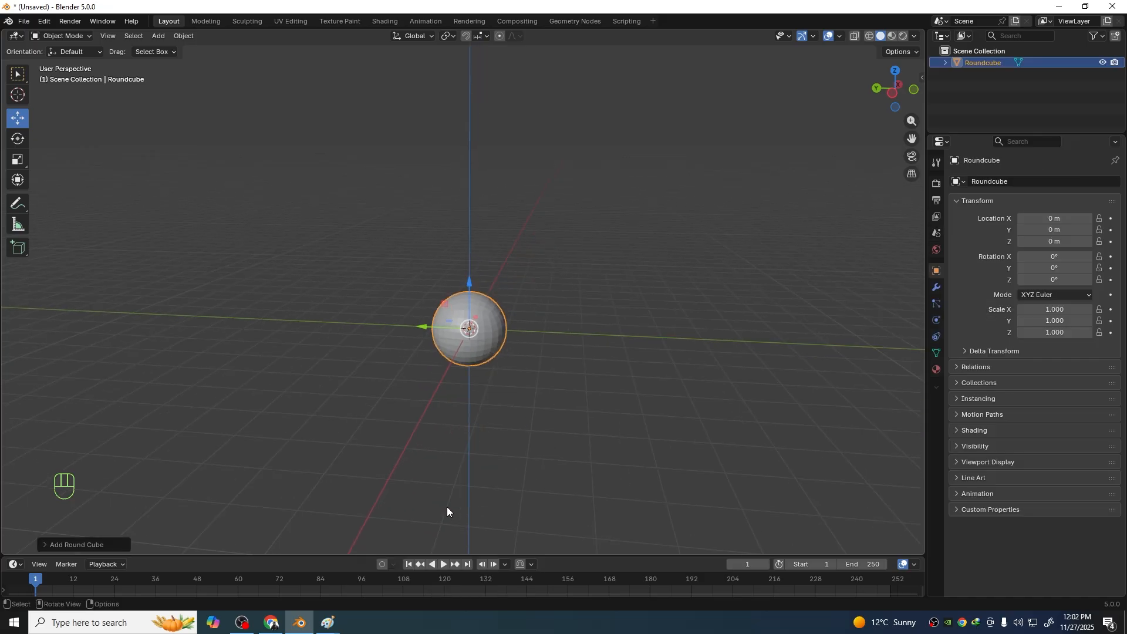
# Set the new round cube's Arc divisions to 75
pyautogui.click(106, 544)
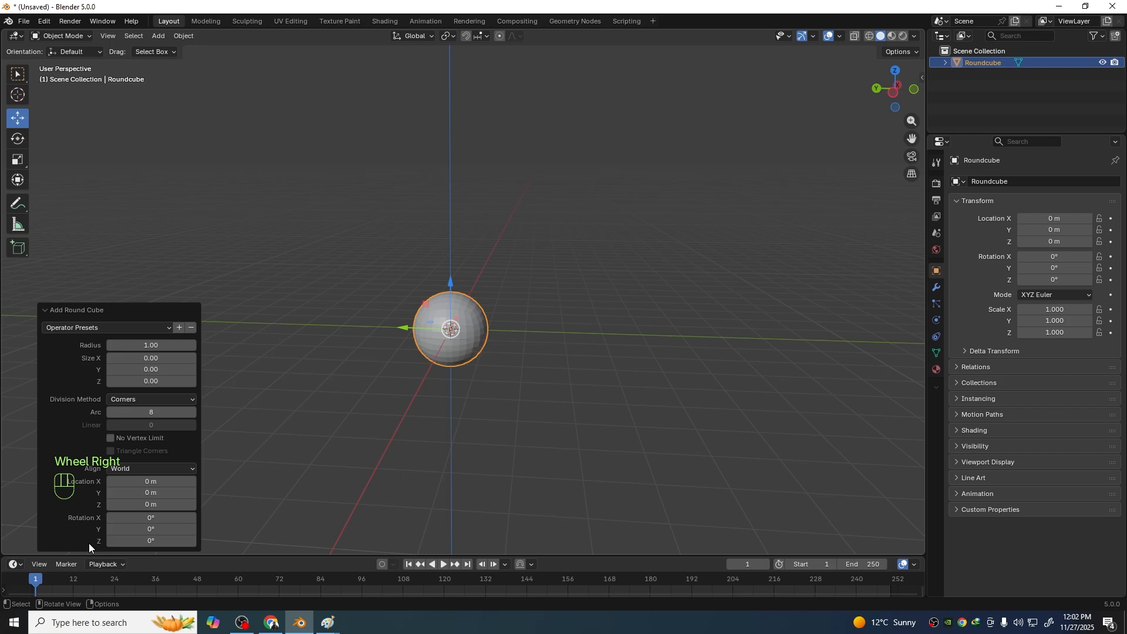
pyautogui.click(144, 412)
pyautogui.write('75')
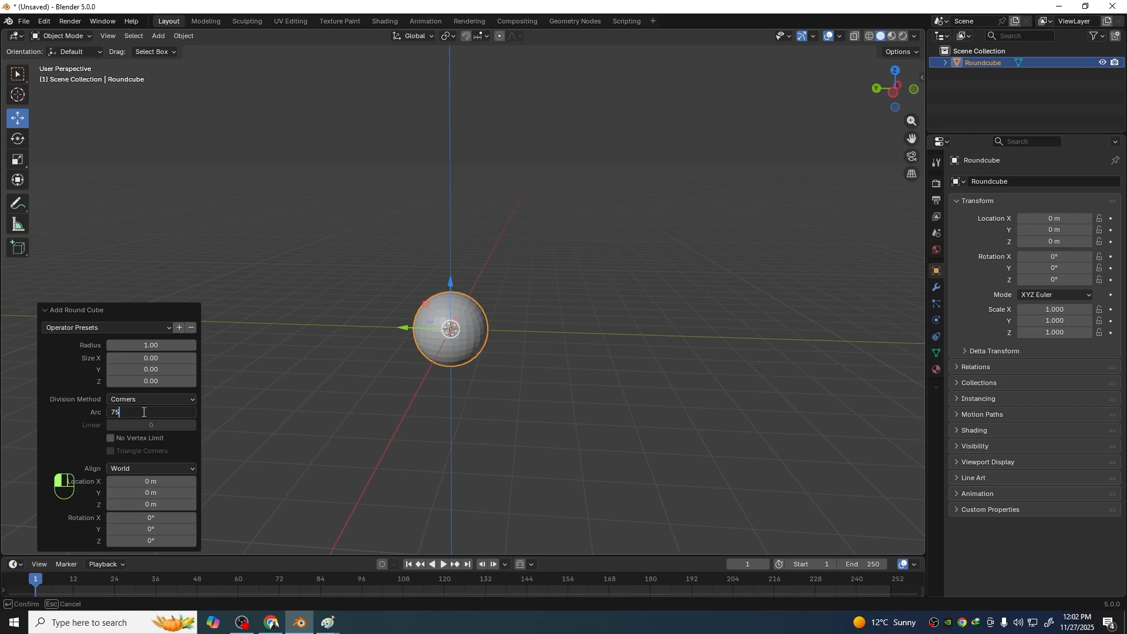
pyautogui.press('Return')
pyautogui.scroll(2, 397, 363)
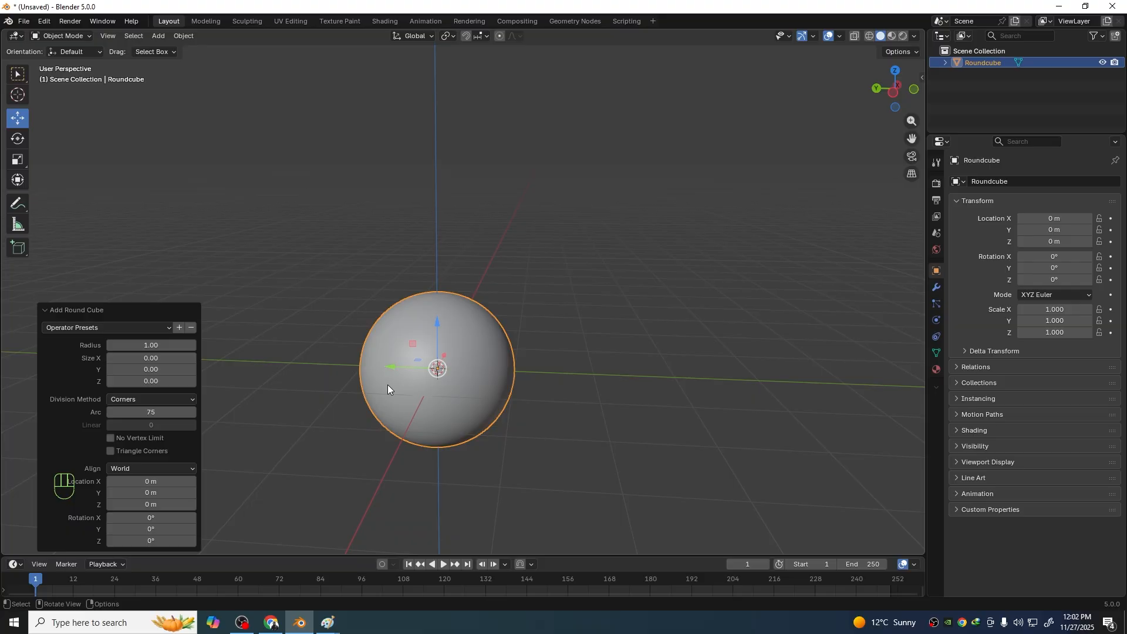
# Deselect the round cube and examine its surface from different angles and distances
pyautogui.keyDown('shift'); pyautogui.hscroll(2, 387, 385); pyautogui.keyUp('shift')
pyautogui.keyDown('shift'); pyautogui.hscroll(1, 449, 364); pyautogui.keyUp('shift')
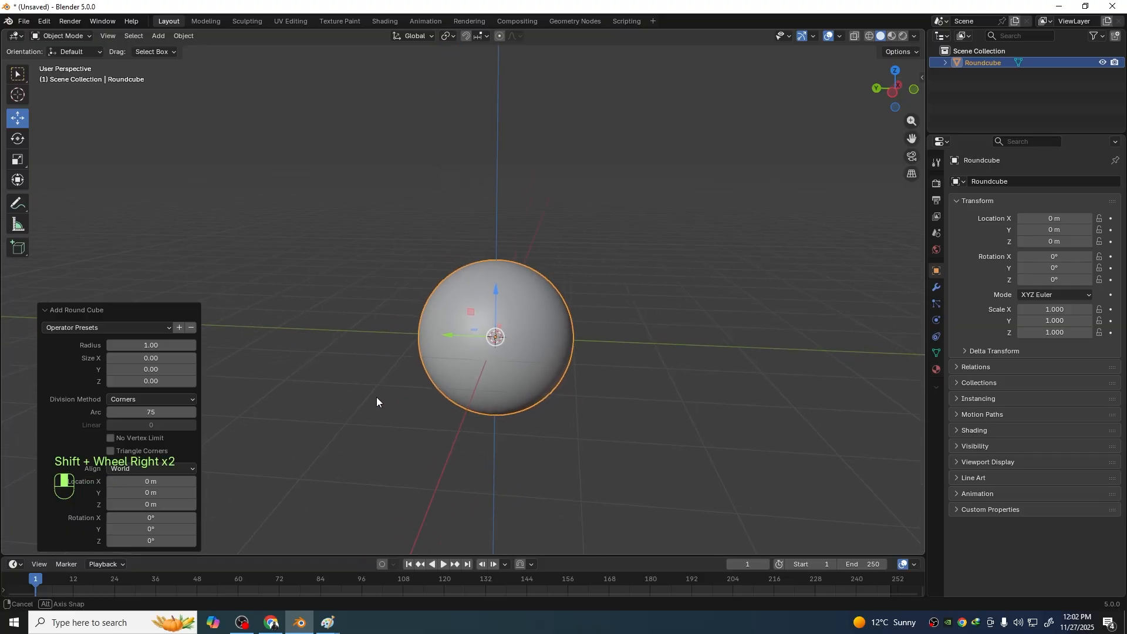
pyautogui.click(355, 397)
pyautogui.moveTo(355, 396); pyautogui.dragTo(401, 394, button='middle')
pyautogui.hscroll(4, 422, 393)
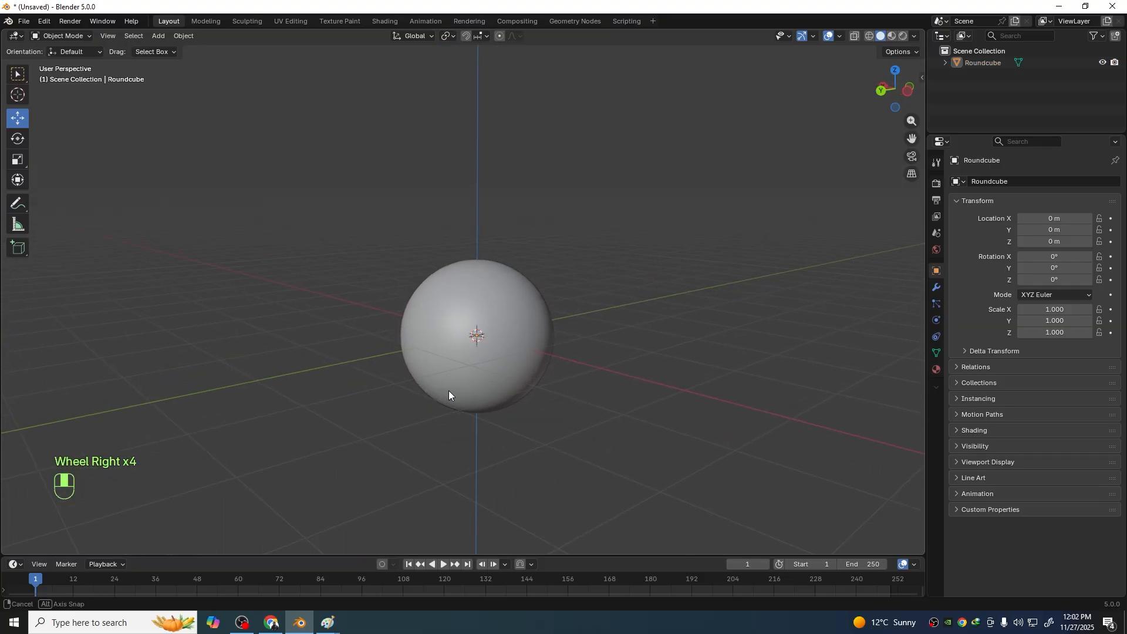
pyautogui.moveTo(530, 402); pyautogui.dragTo(564, 398, button='middle')
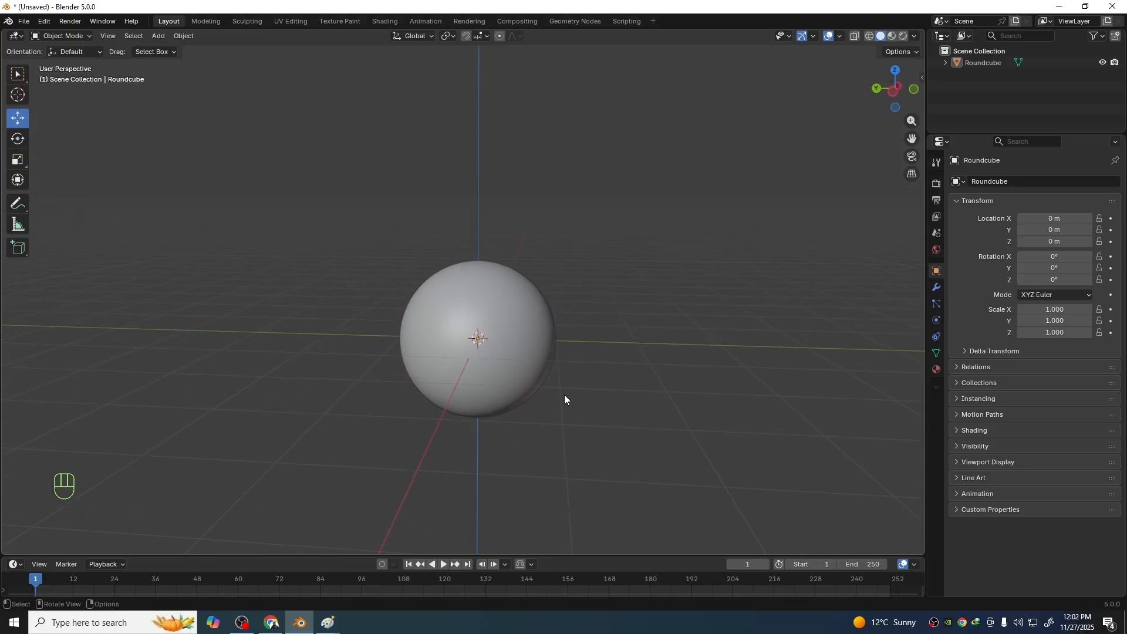
pyautogui.scroll(3, 415, 276)
pyautogui.scroll(-1, 531, 426)
pyautogui.scroll(1, 498, 418)
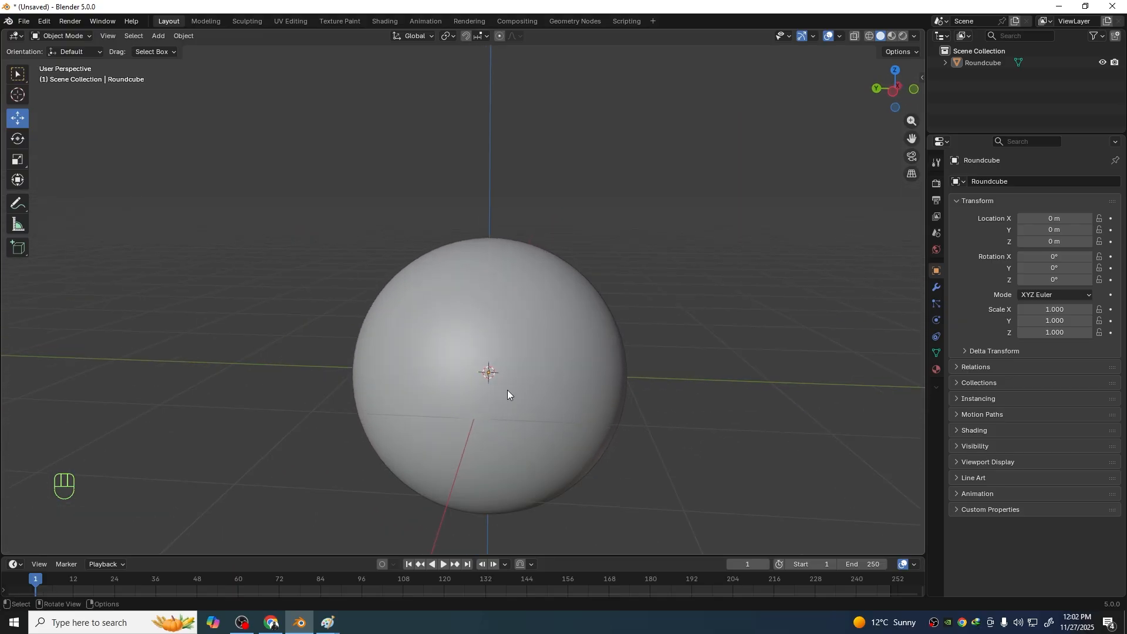
pyautogui.scroll(-1, 445, 347)
pyautogui.scroll(-1, 442, 344)
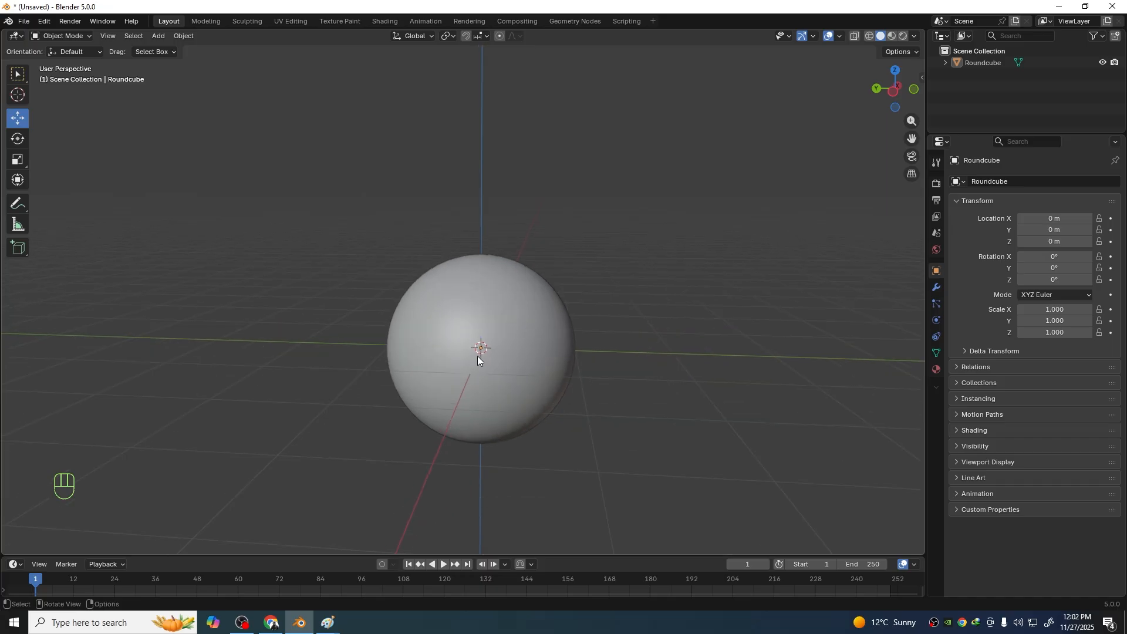
pyautogui.scroll(1, 478, 356)
# Look at the round cube in the Sculpting workspace and return to the Layout workspace
pyautogui.click(241, 20)
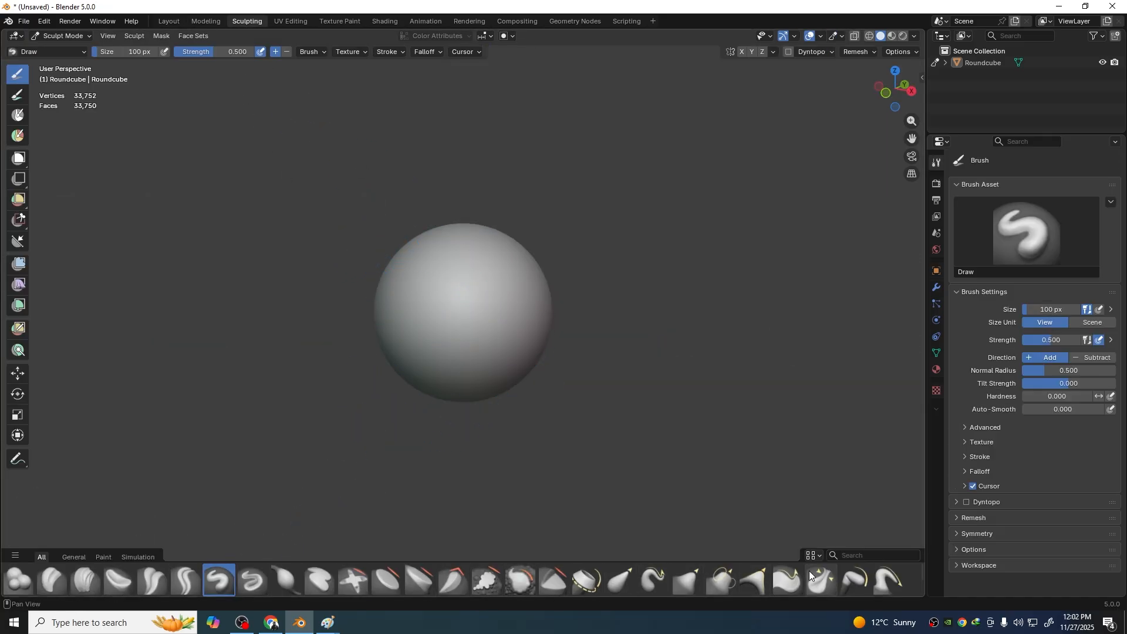
pyautogui.click(166, 21)
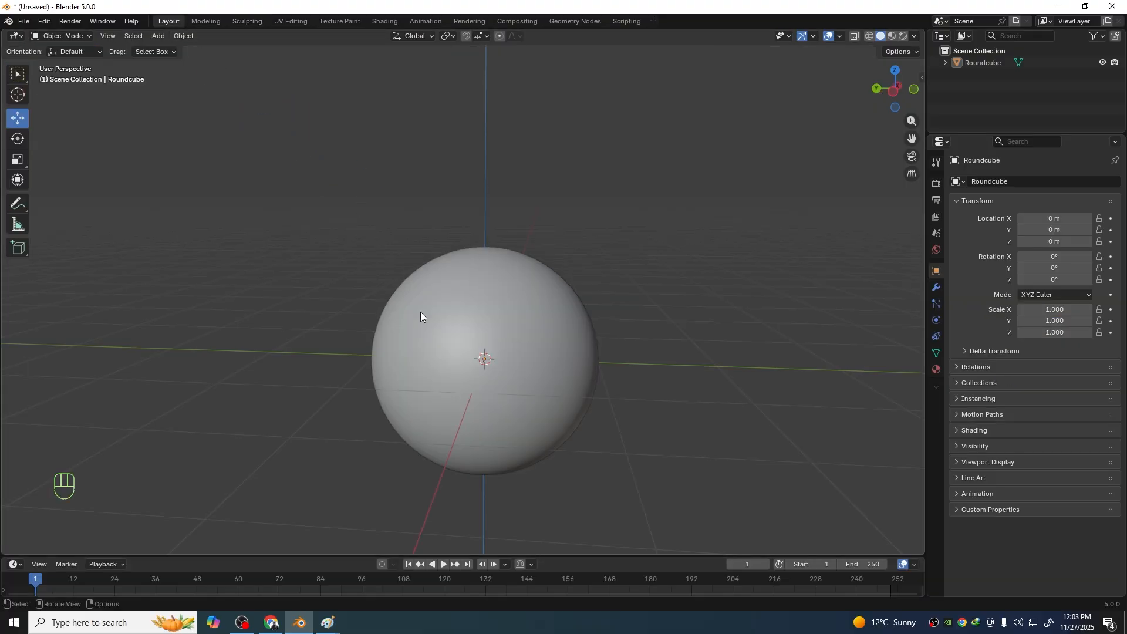
pyautogui.scroll(-2, 426, 354)
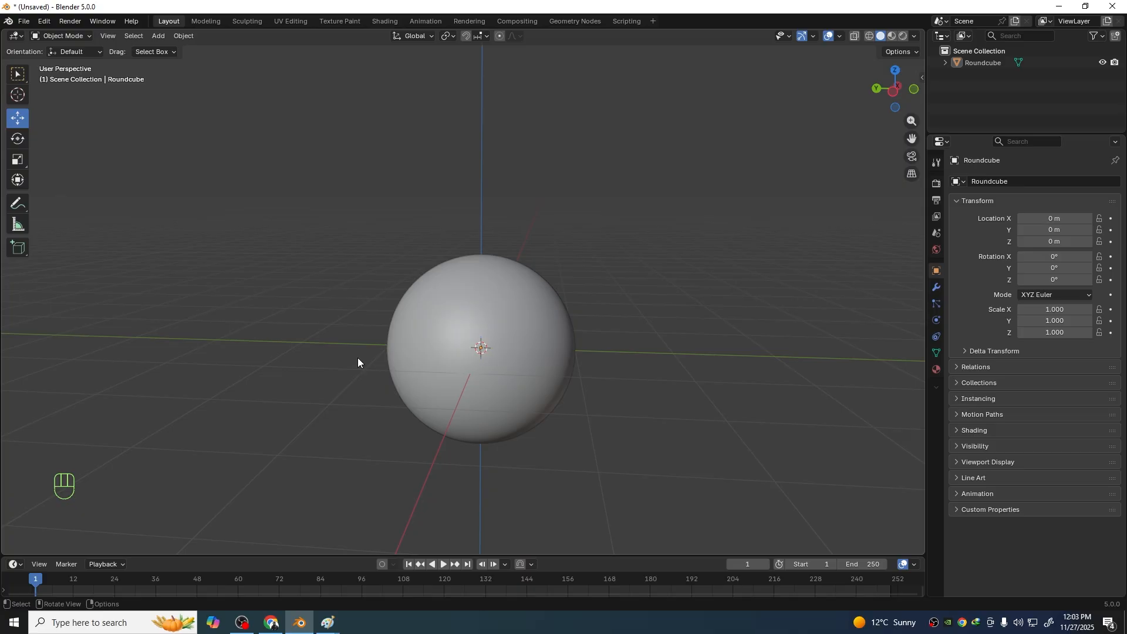
# Switch the round cube to Sculpt Mode within the Layout workspace
pyautogui.press('ctrl')
pyautogui.hotkey('ctrl', 'Tab')
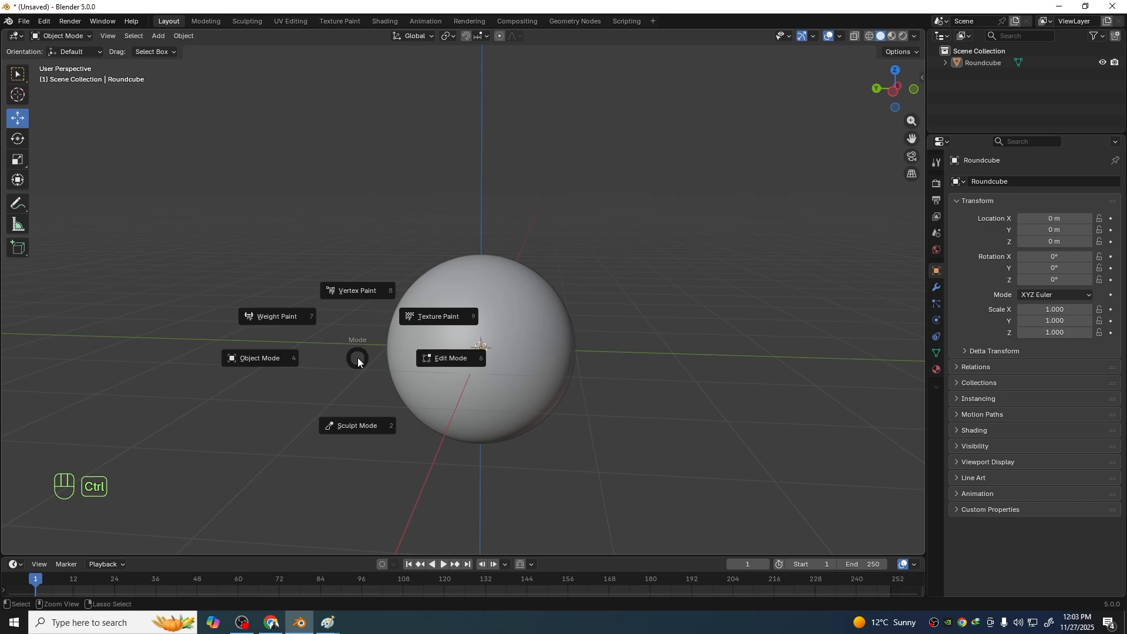
pyautogui.click(349, 428)
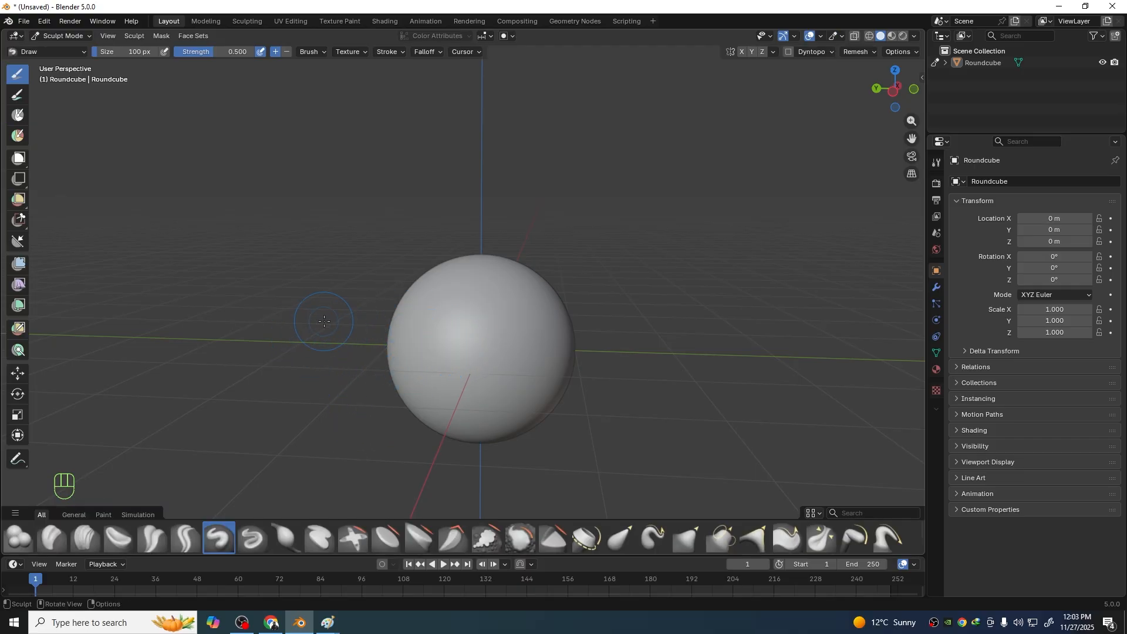
pyautogui.keyDown('shift'); pyautogui.moveTo(315, 319); pyautogui.dragTo(273, 260, button='middle'); pyautogui.keyUp('shift')
pyautogui.keyDown('shift'); pyautogui.hscroll(5, 273, 259); pyautogui.keyUp('shift')
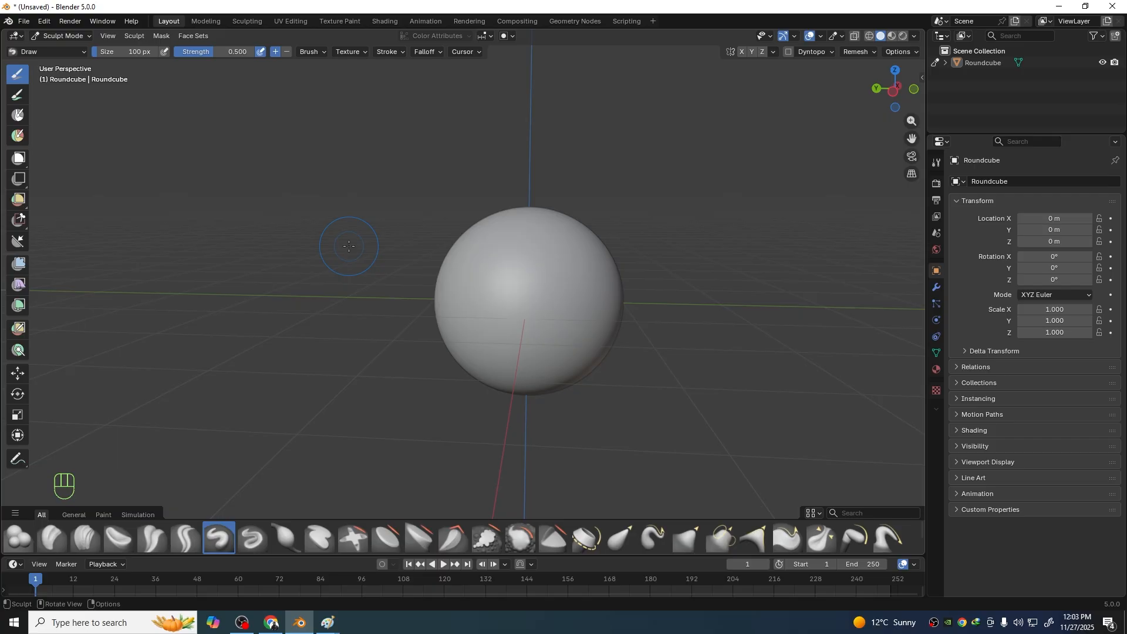
# View the round cube from the front, right, top and bottom in orthographic projection
pyautogui.press('KP_1')
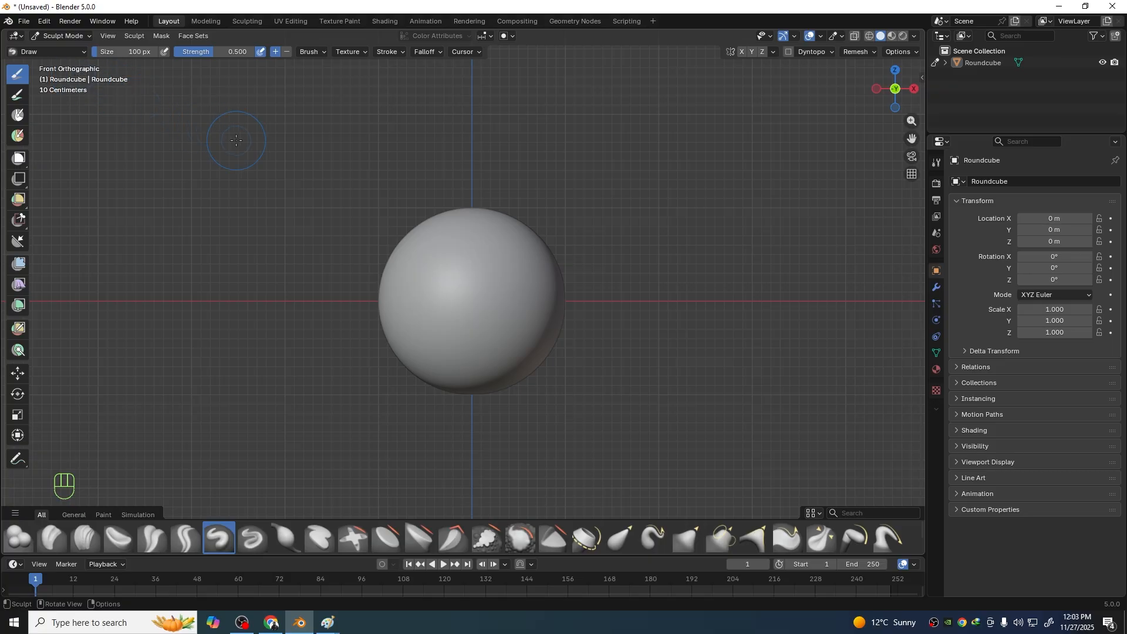
pyautogui.press('KP_3')
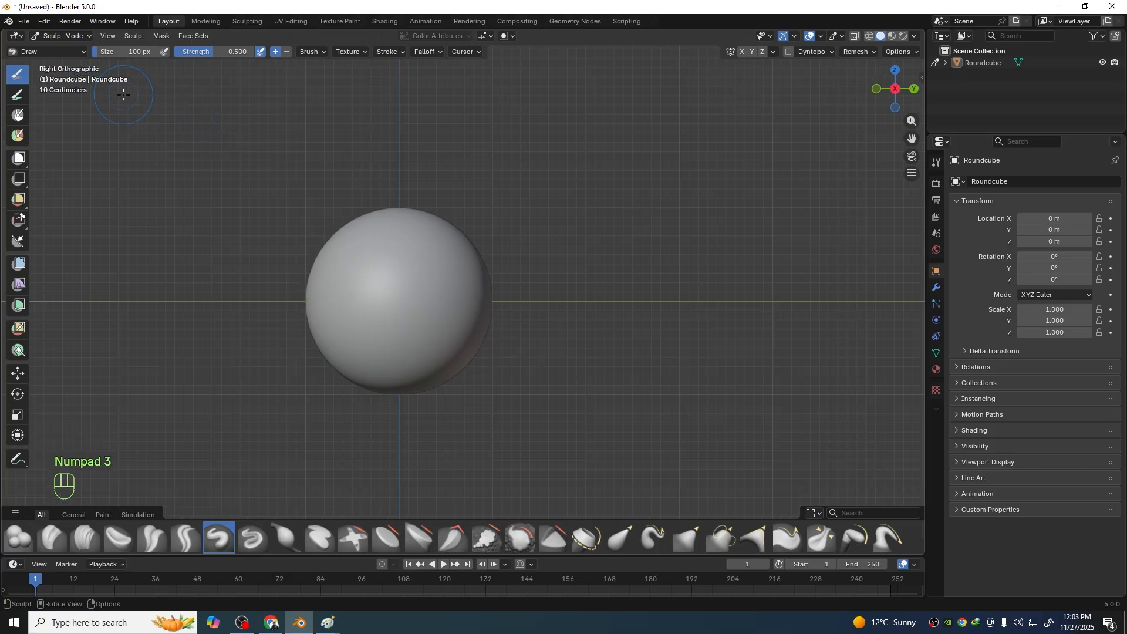
pyautogui.press('KP_7')
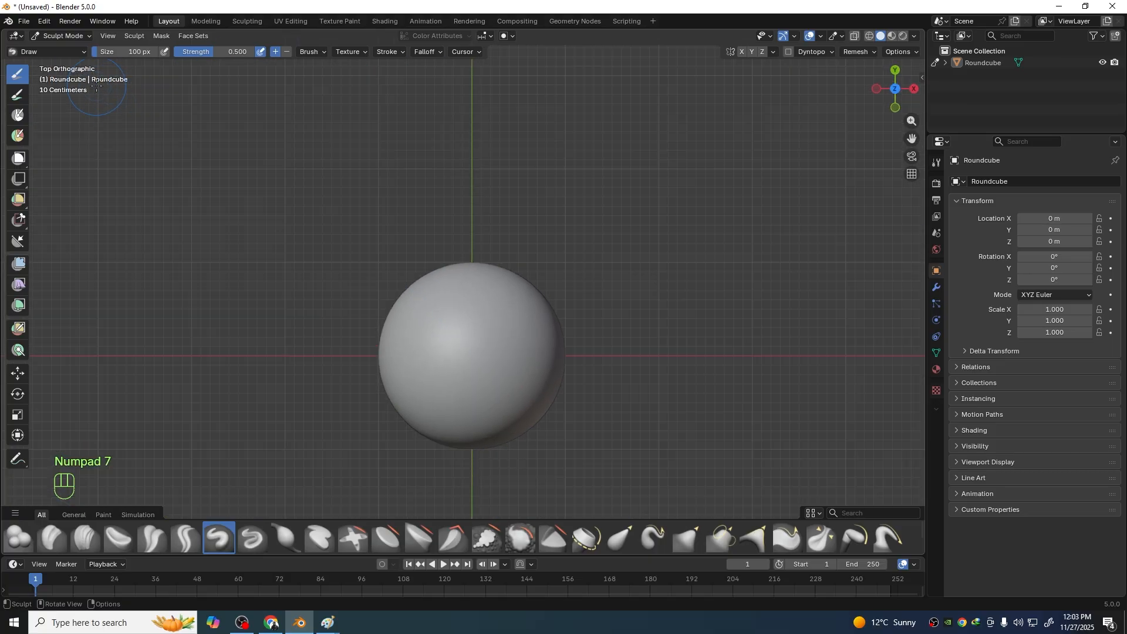
pyautogui.press('KP_9')
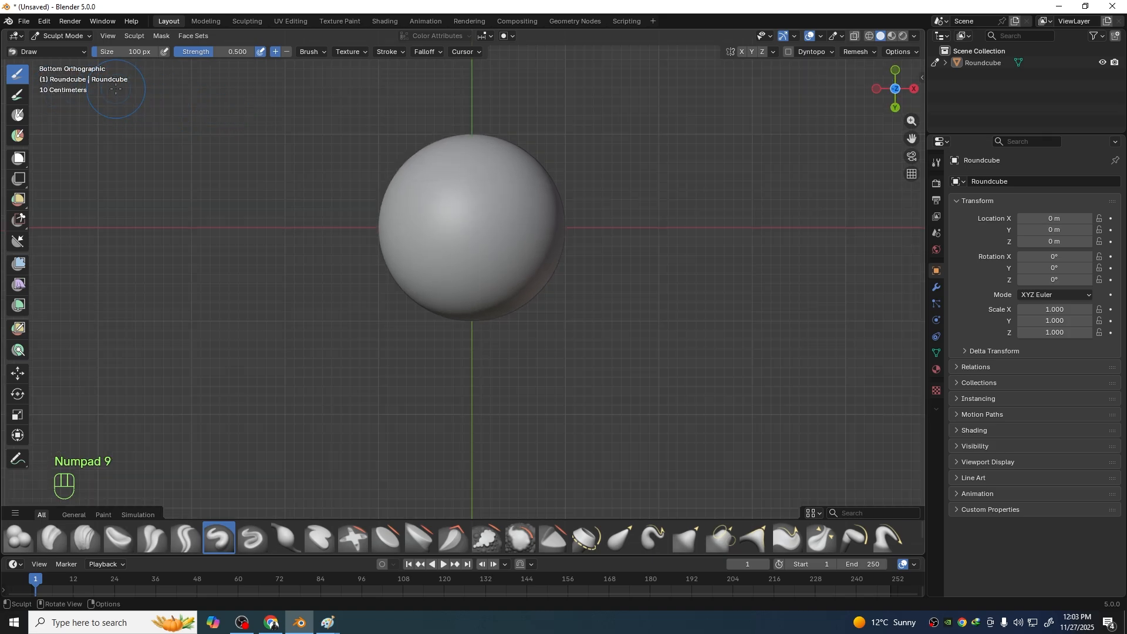
# View the round cube from the front, back, right and left, and return to an angled perspective view
pyautogui.press('KP_1')
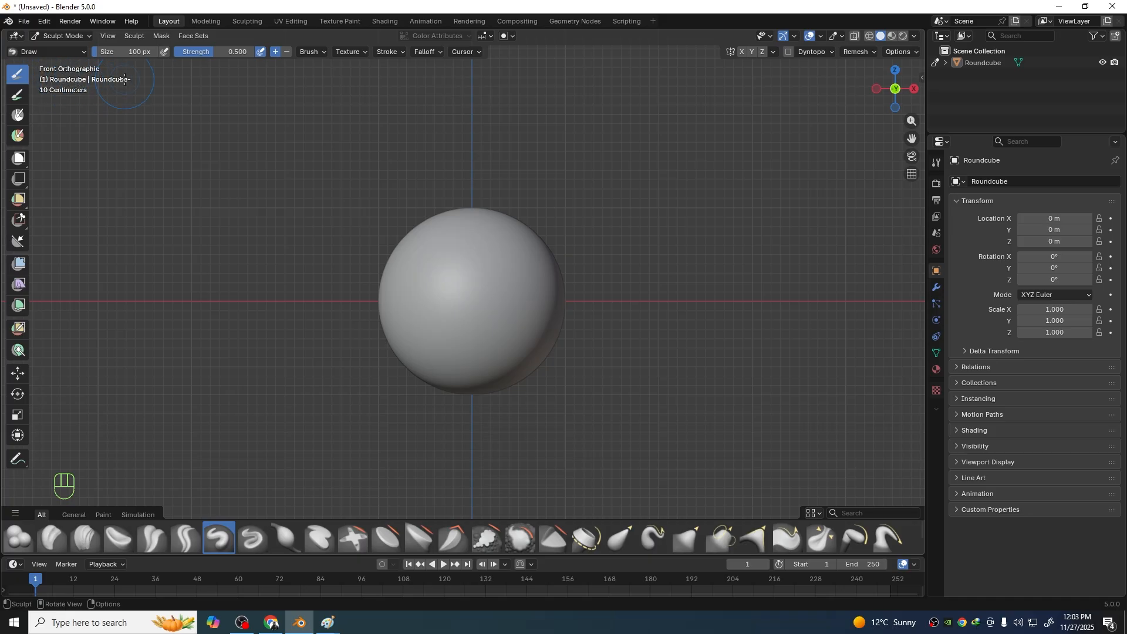
pyautogui.press('ctrl')
pyautogui.press('ctrl+KP_1')
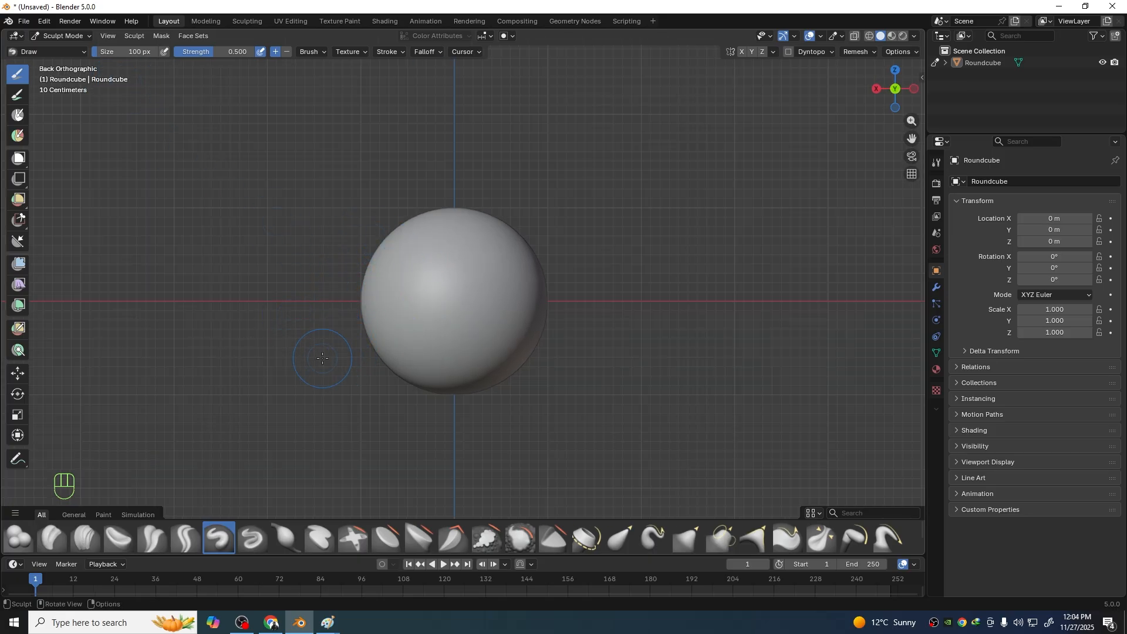
pyautogui.press('KP_3')
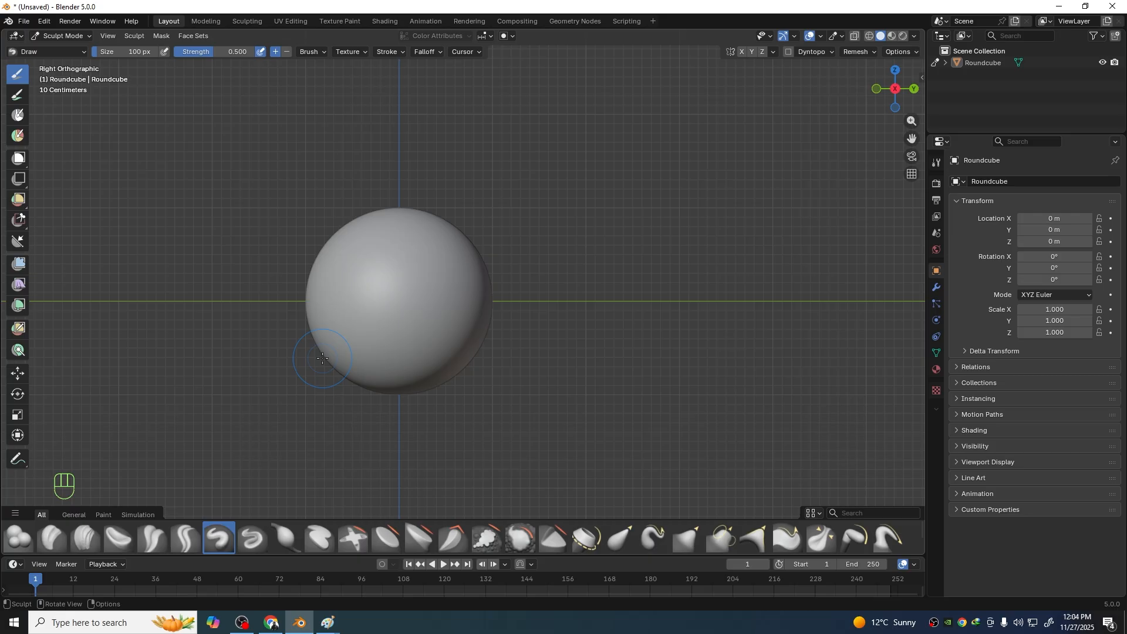
pyautogui.press('ctrl')
pyautogui.press('ctrl+KP_3')
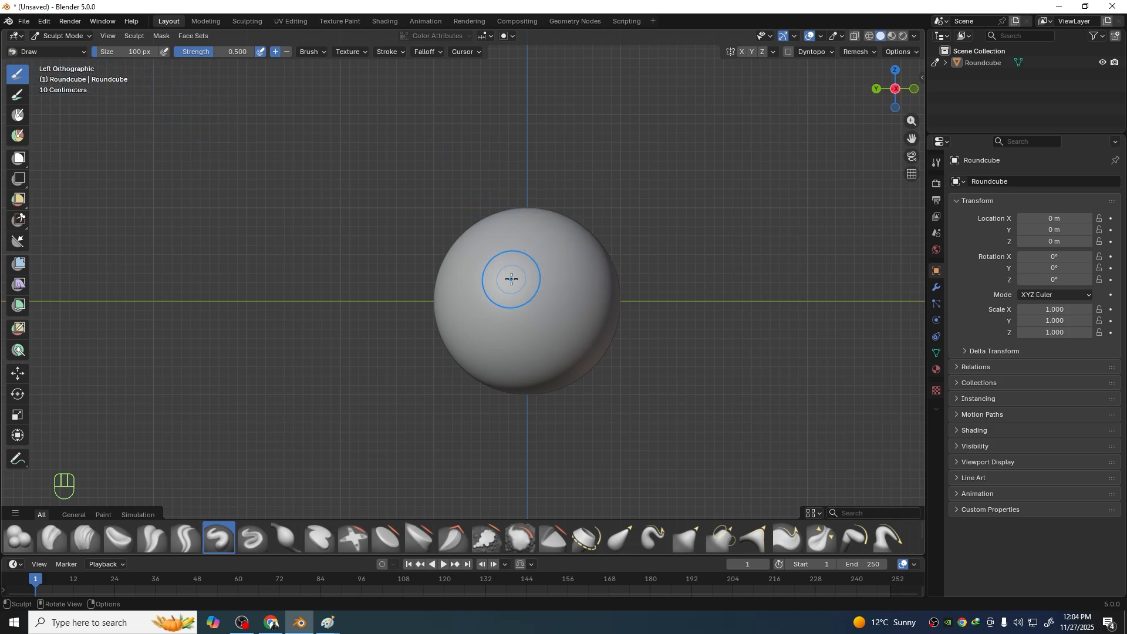
pyautogui.press('KP_5')
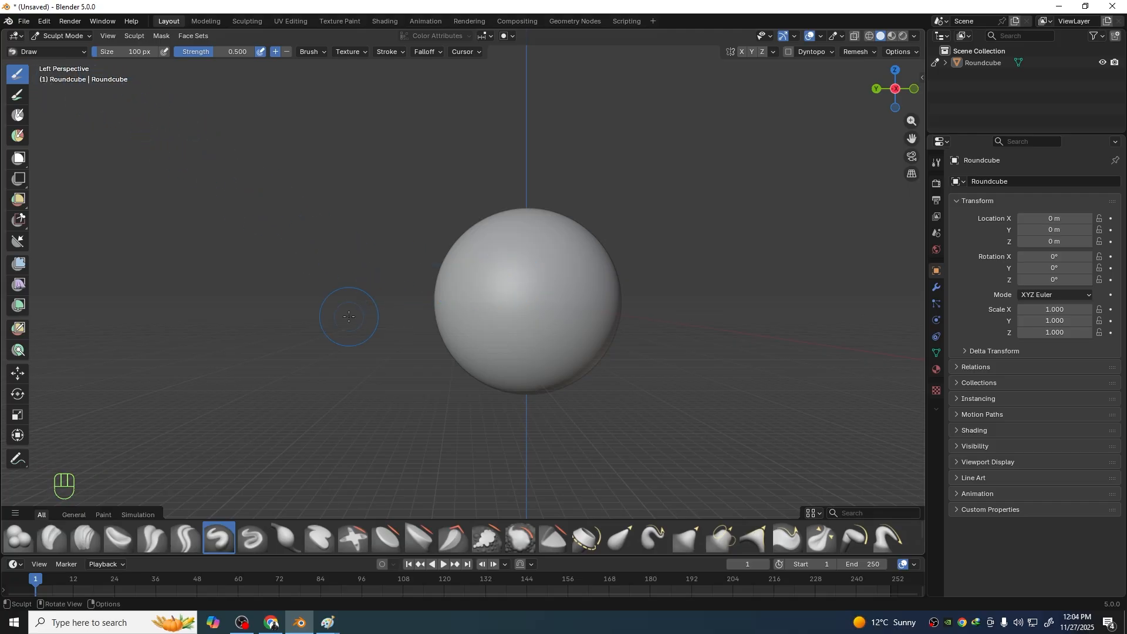
pyautogui.moveTo(345, 314); pyautogui.dragTo(480, 317, button='middle')
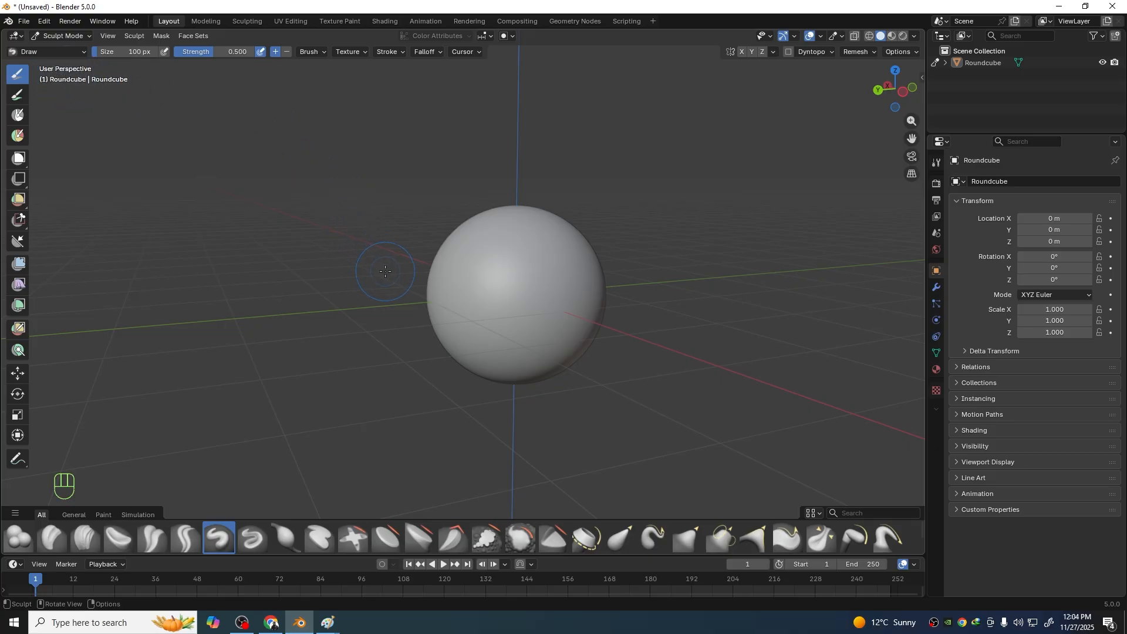
# View the round cube from the front in orthographic projection and centre it in the viewport
pyautogui.press('KP_1')
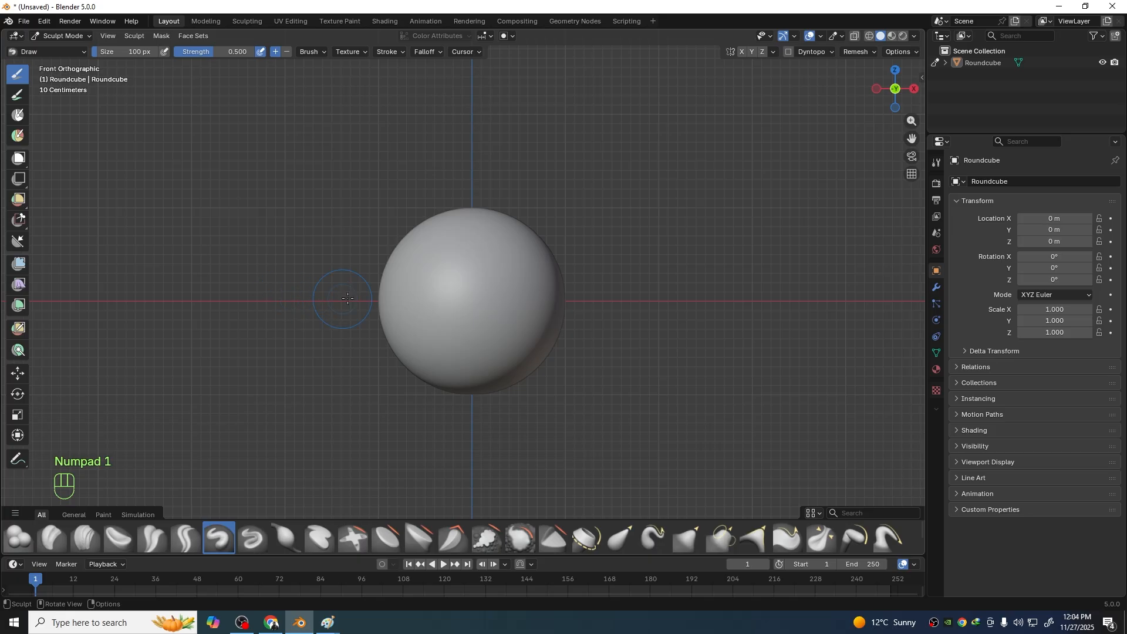
pyautogui.keyDown('shift'); pyautogui.moveTo(348, 298); pyautogui.dragTo(419, 293, button='middle'); pyautogui.keyUp('shift')
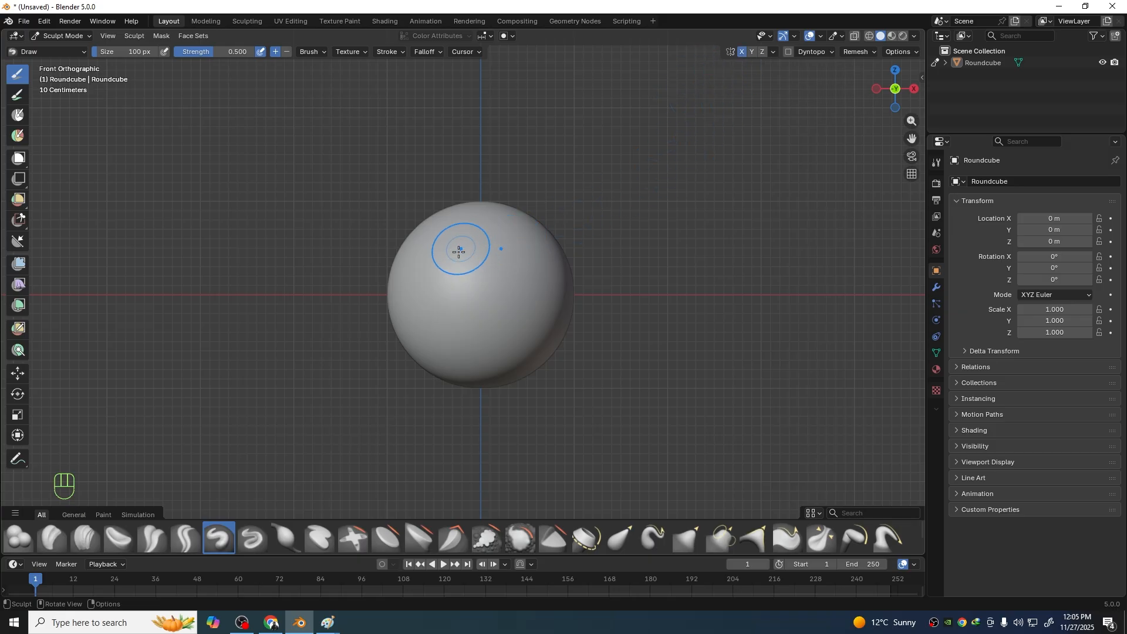
# Try a mirrored Draw stroke across the front of the round cube, undo it and return to Sculpt Mode
pyautogui.moveTo(438, 266)
pyautogui.mouseDown()
pyautogui.moveTo(449, 317)
pyautogui.moveTo(429, 341)
pyautogui.moveTo(478, 305)
pyautogui.moveTo(485, 240)
pyautogui.moveTo(493, 246)
pyautogui.moveTo(478, 242)
pyautogui.moveTo(485, 331)
pyautogui.mouseUp()
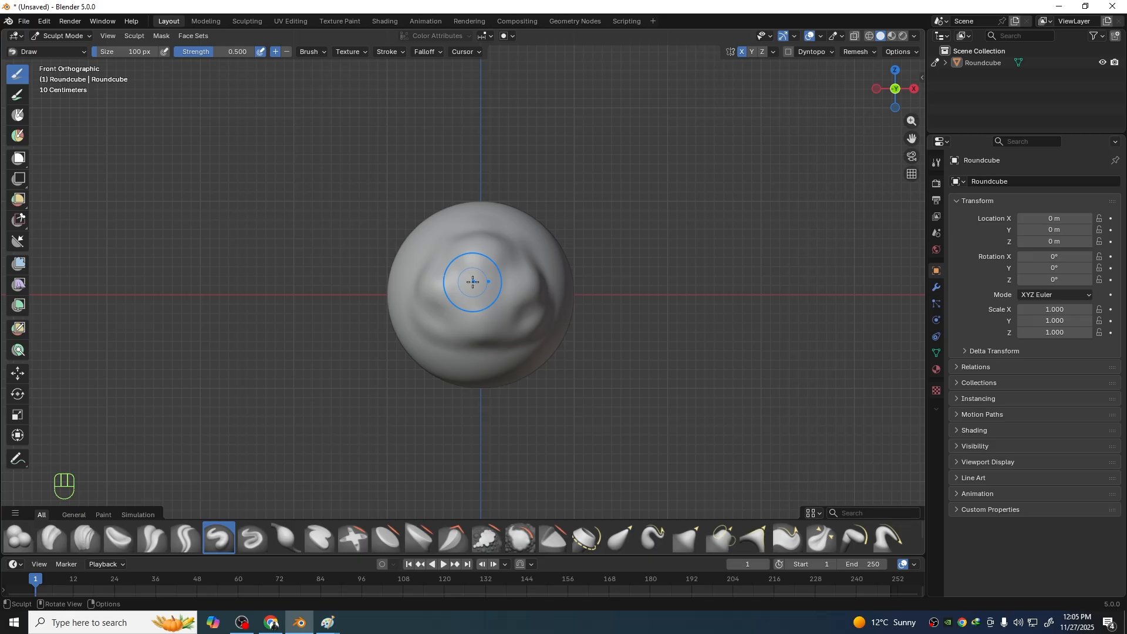
pyautogui.hotkey('ctrl', 'z')
pyautogui.hotkey('ctrl', 'z')
pyautogui.hotkey('ctrl', 'z')
pyautogui.hotkey('ctrl', 'z')
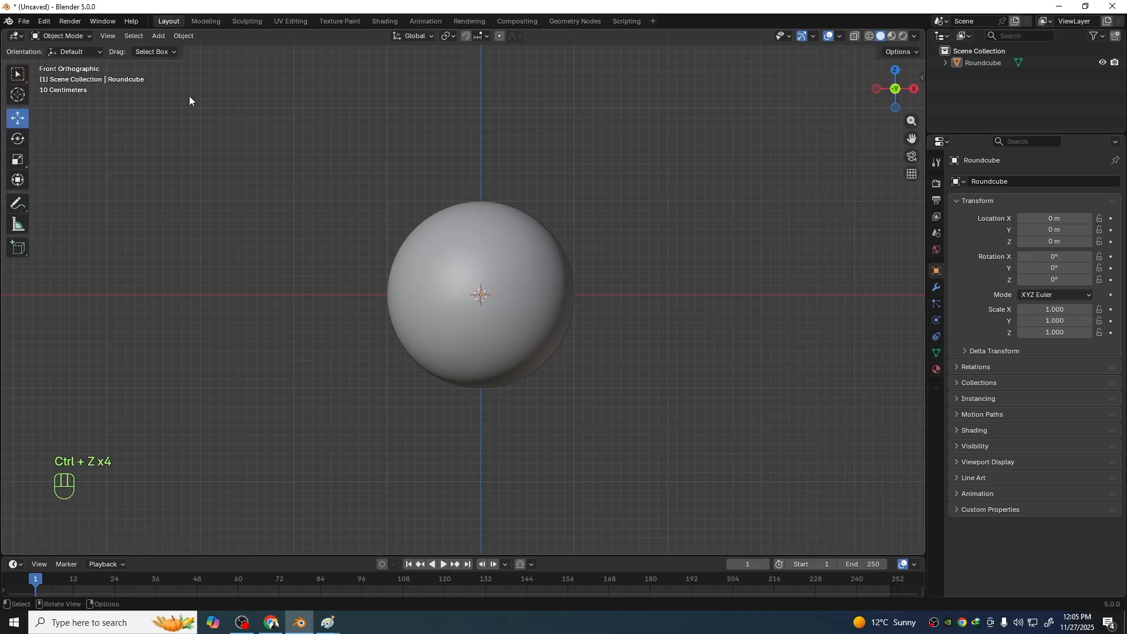
pyautogui.hotkey('ctrl', 'Tab')
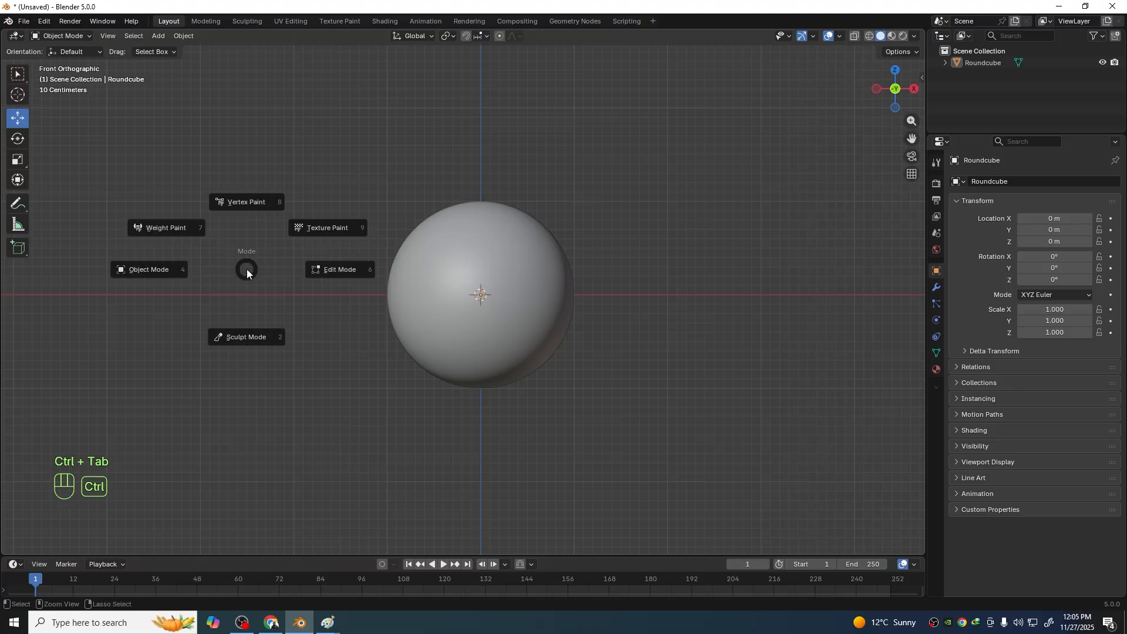
pyautogui.press('2')
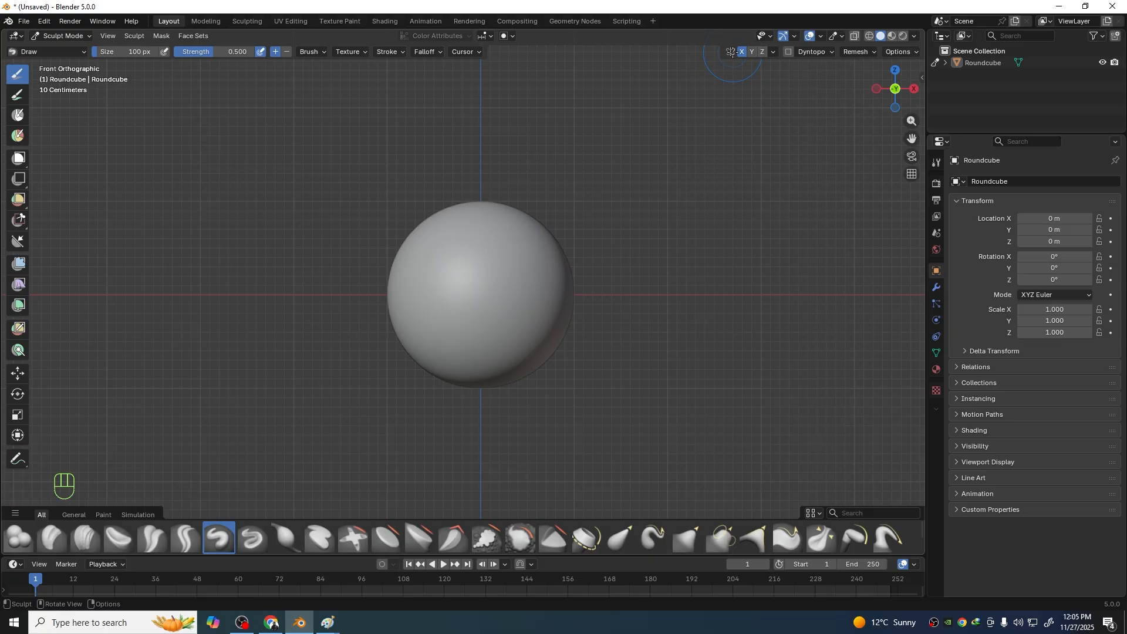
# Choose the Blob brush and enlarge its size to 213 px
pyautogui.click(20, 539)
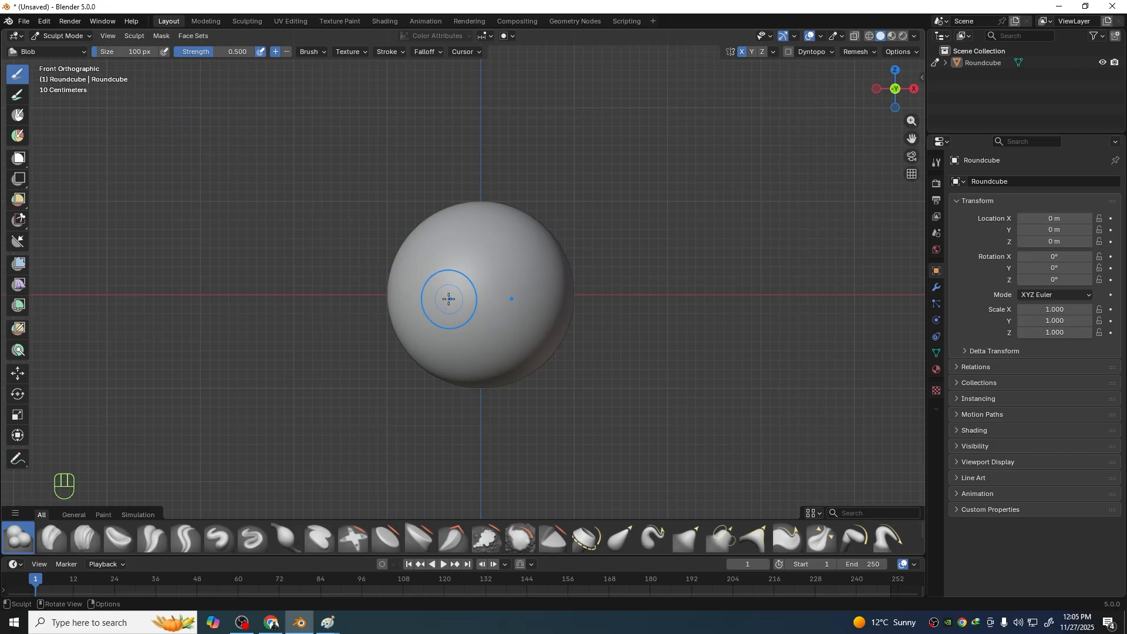
pyautogui.press('f')
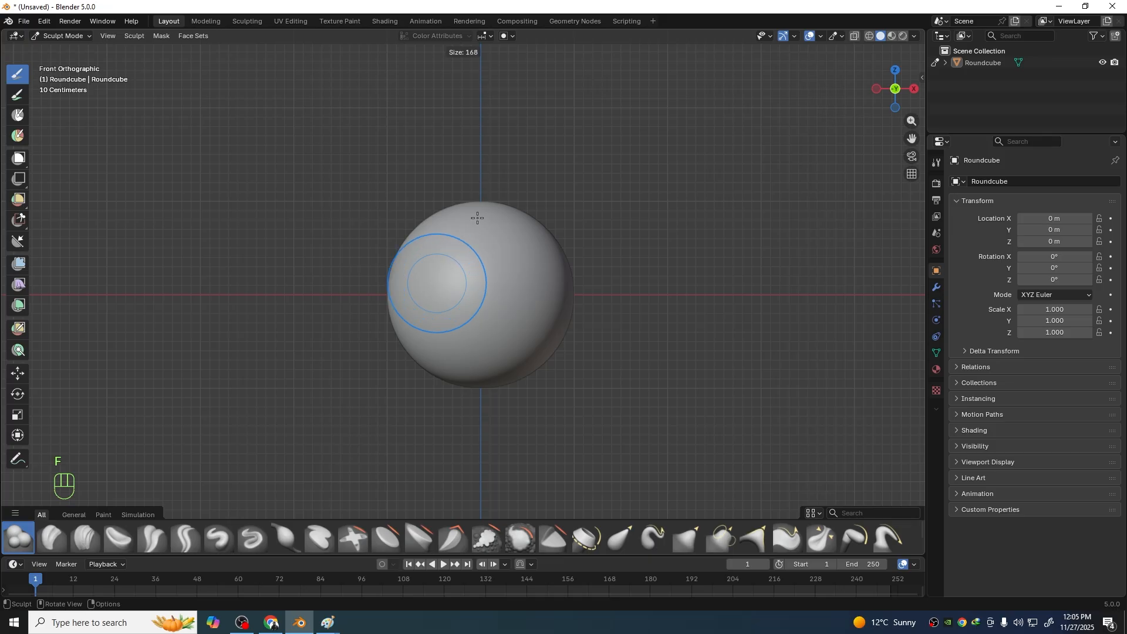
pyautogui.click(503, 174)
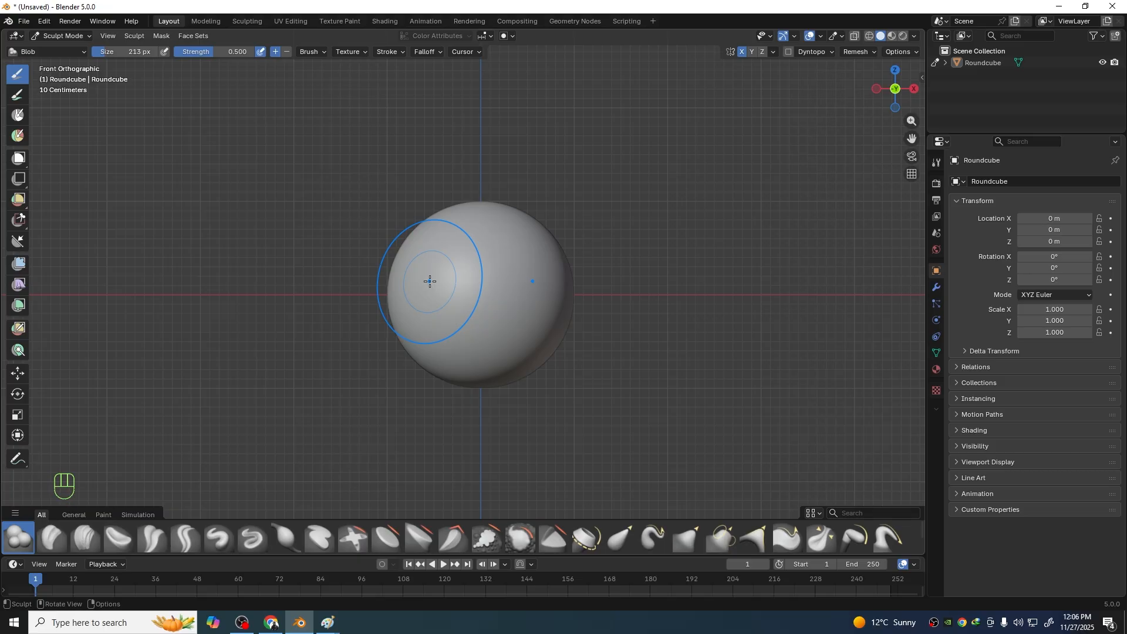
# Switch to the Mask brush, undo a trial mask stroke and reduce the brush size to 147 px
pyautogui.press('m')
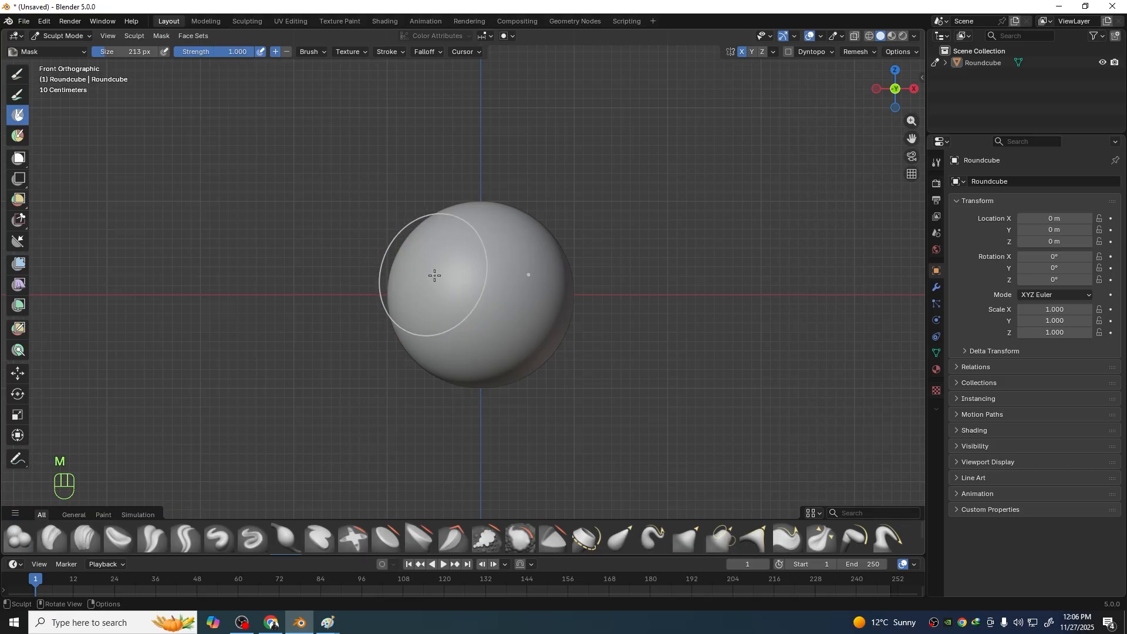
pyautogui.moveTo(426, 275)
pyautogui.mouseDown()
pyautogui.moveTo(419, 288)
pyautogui.moveTo(439, 284)
pyautogui.moveTo(426, 293)
pyautogui.moveTo(417, 273)
pyautogui.moveTo(419, 307)
pyautogui.moveTo(426, 294)
pyautogui.mouseUp()
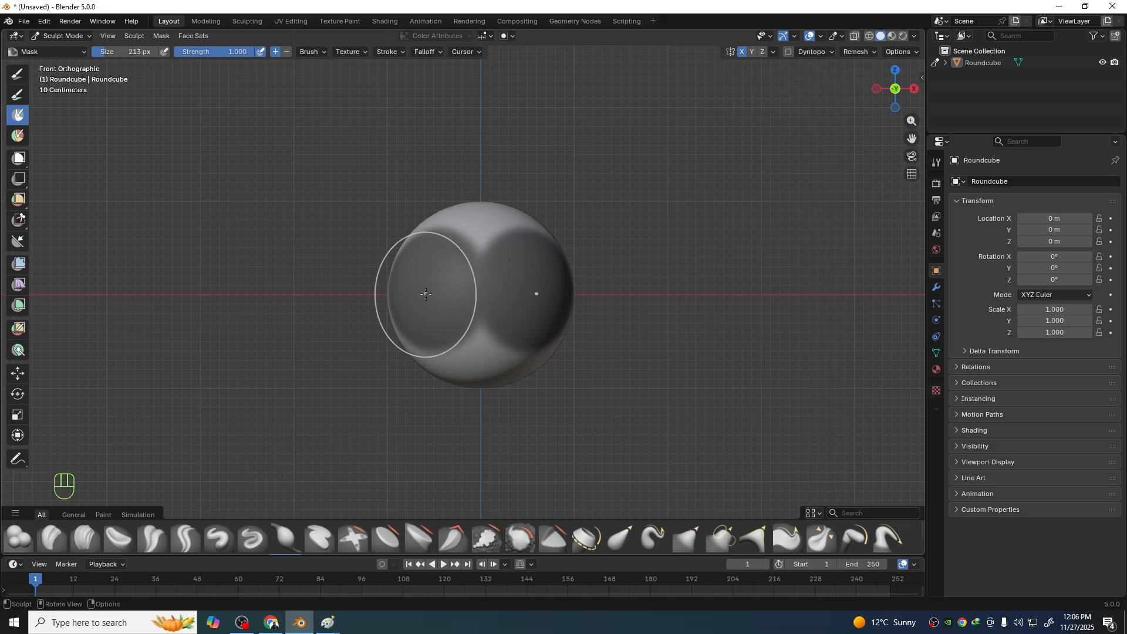
pyautogui.hotkey('ctrl', 'z')
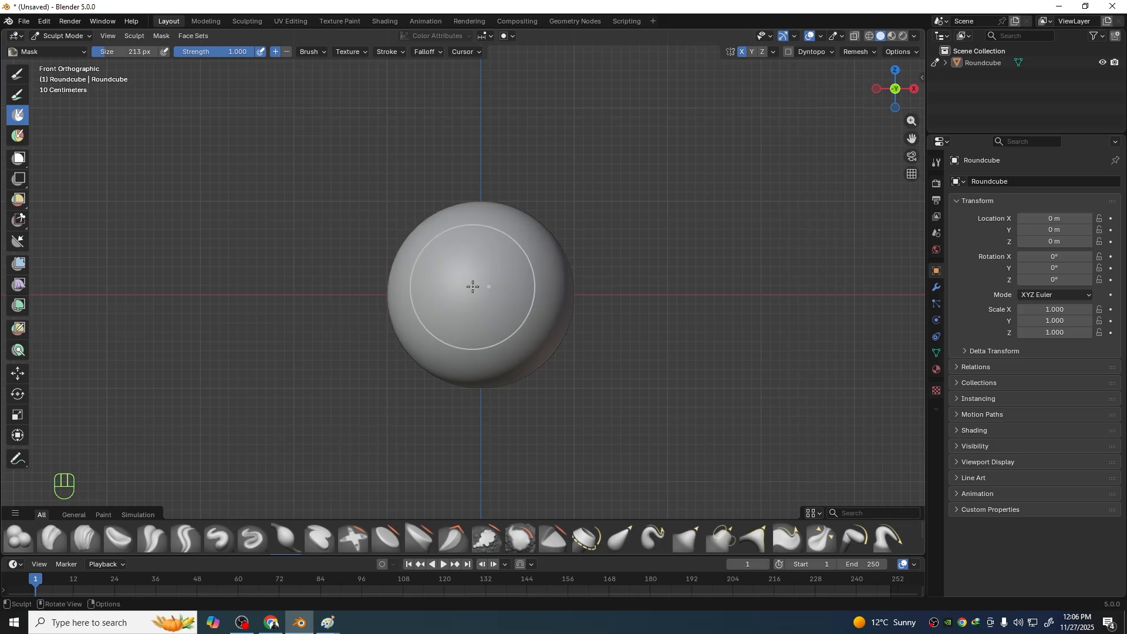
pyautogui.press('f')
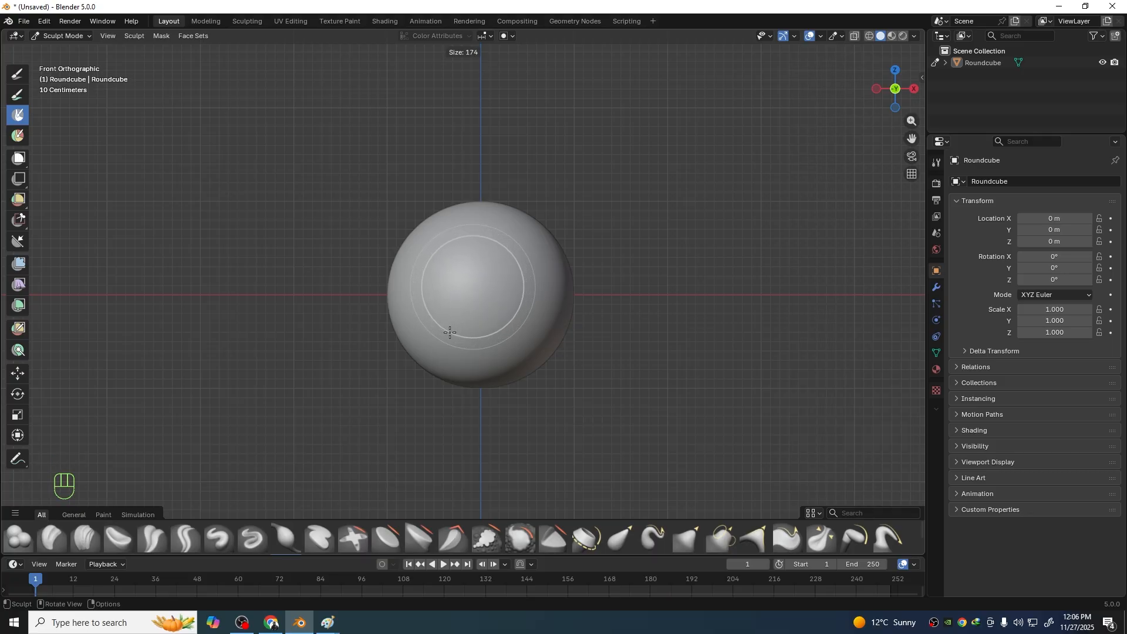
pyautogui.click(449, 329)
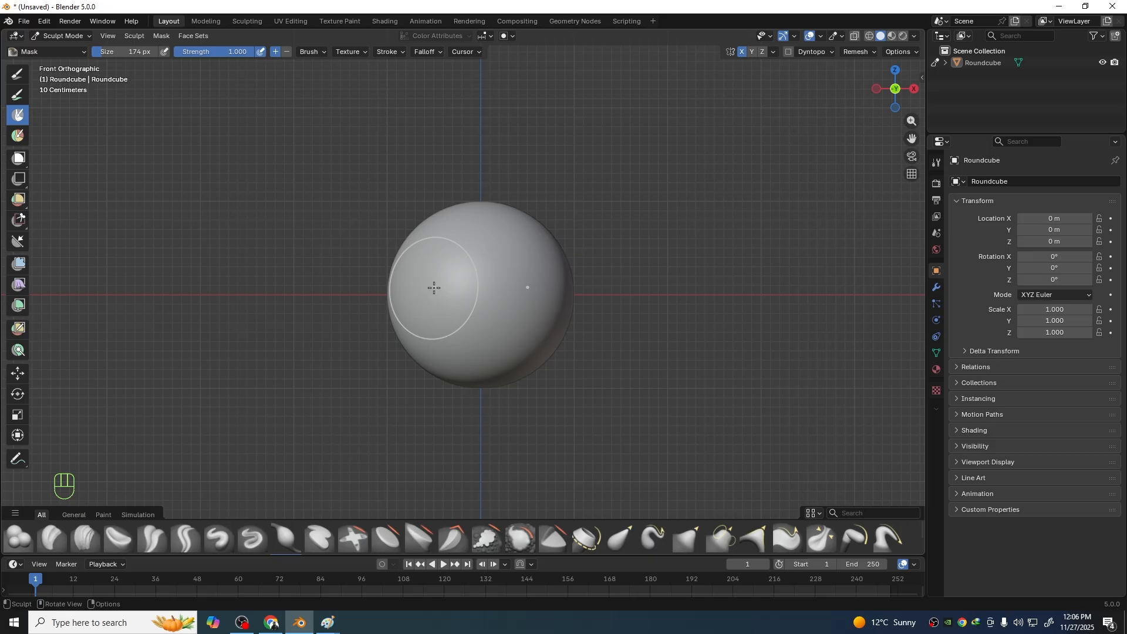
pyautogui.press('f')
pyautogui.click(418, 330)
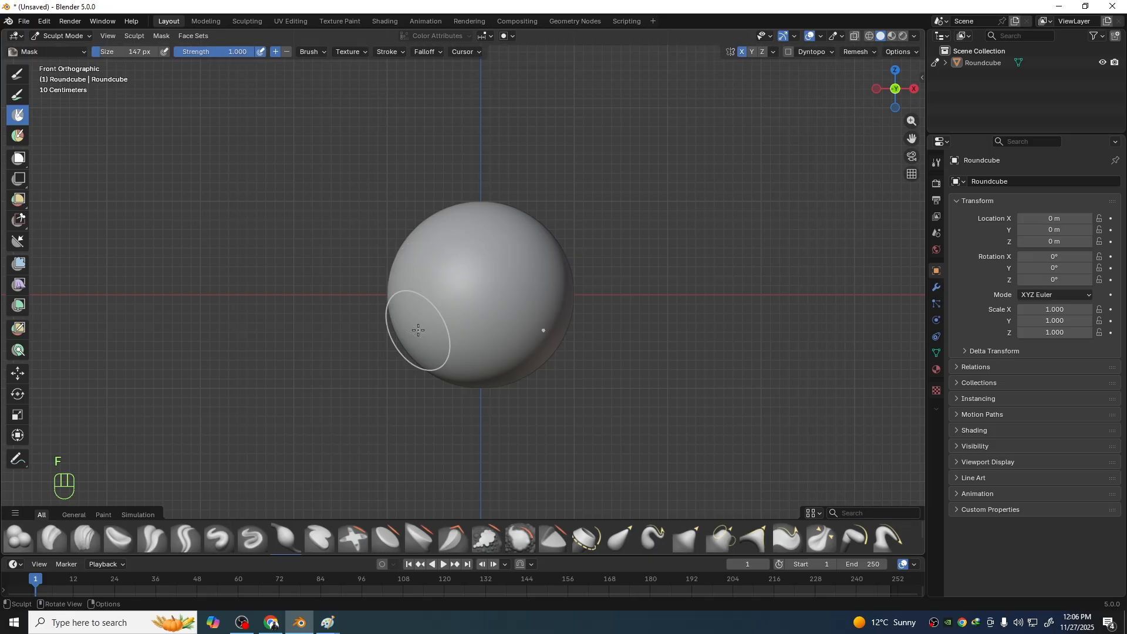
# Paint two mirrored oval masks for the eye areas on the front of the round cube
pyautogui.scroll(-3, 419, 329)
pyautogui.scroll(8, 433, 329)
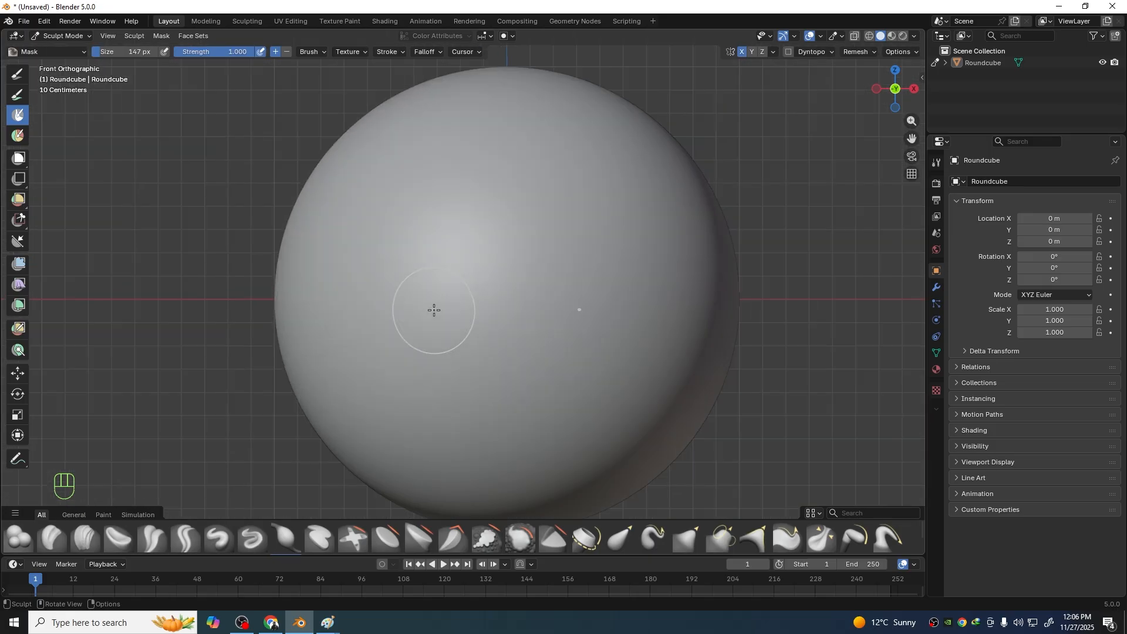
pyautogui.scroll(-2, 432, 312)
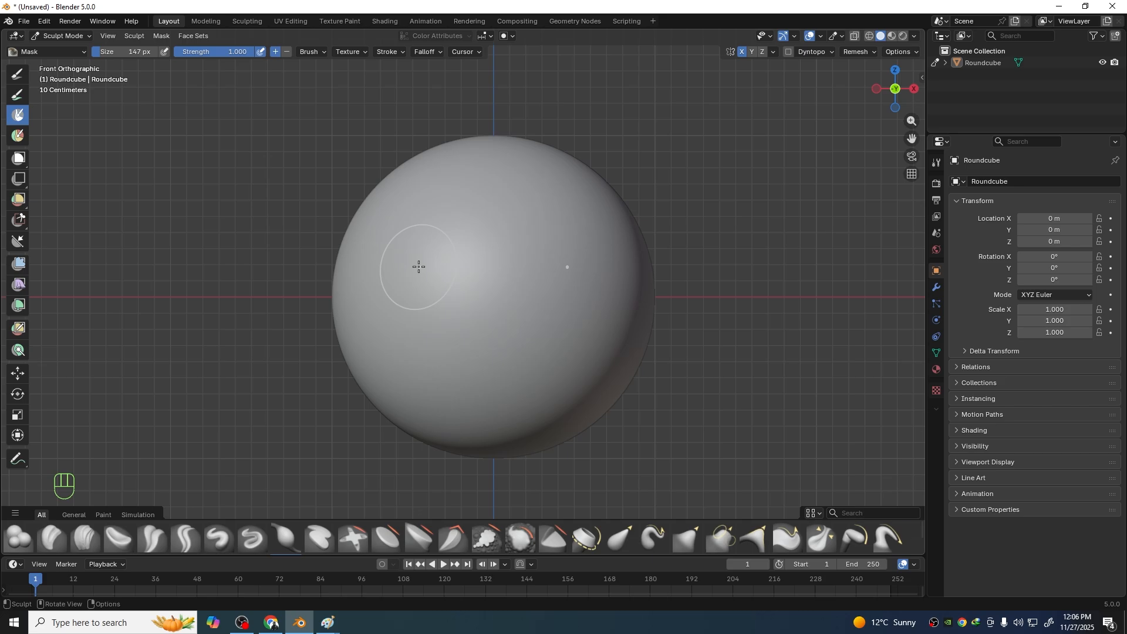
pyautogui.moveTo(409, 268)
pyautogui.mouseDown()
pyautogui.moveTo(423, 276)
pyautogui.moveTo(384, 288)
pyautogui.moveTo(422, 283)
pyautogui.moveTo(390, 261)
pyautogui.moveTo(426, 267)
pyautogui.moveTo(384, 290)
pyautogui.mouseUp()
pyautogui.moveTo(420, 255); pyautogui.dragTo(403, 300)
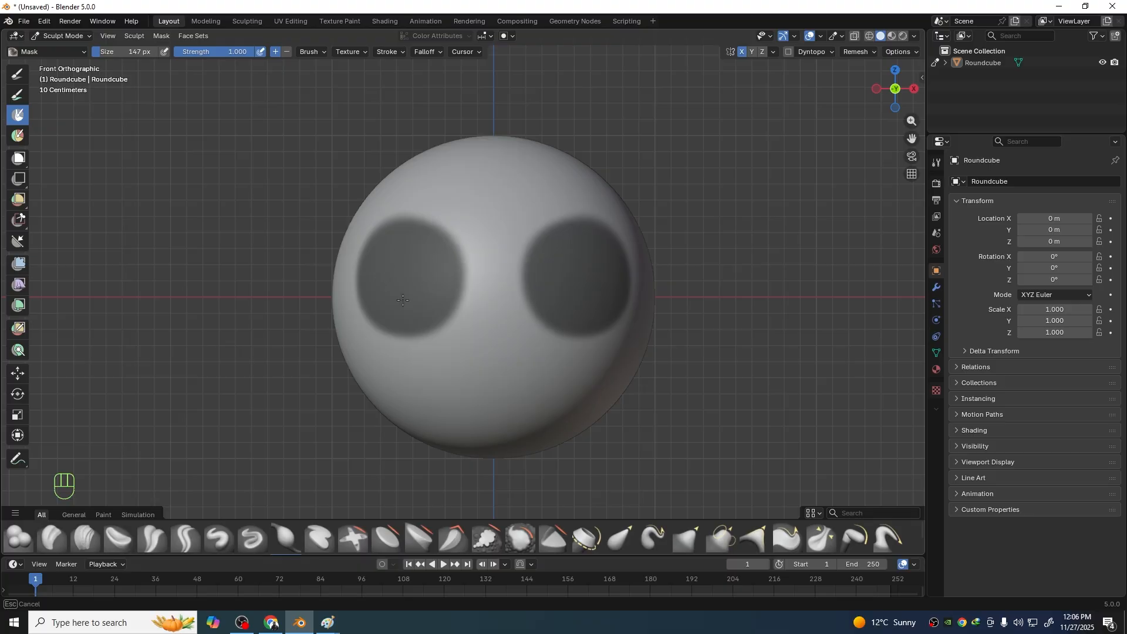
pyautogui.moveTo(396, 249)
pyautogui.mouseDown()
pyautogui.moveTo(446, 270)
pyautogui.moveTo(376, 300)
pyautogui.moveTo(374, 287)
pyautogui.moveTo(384, 307)
pyautogui.mouseUp()
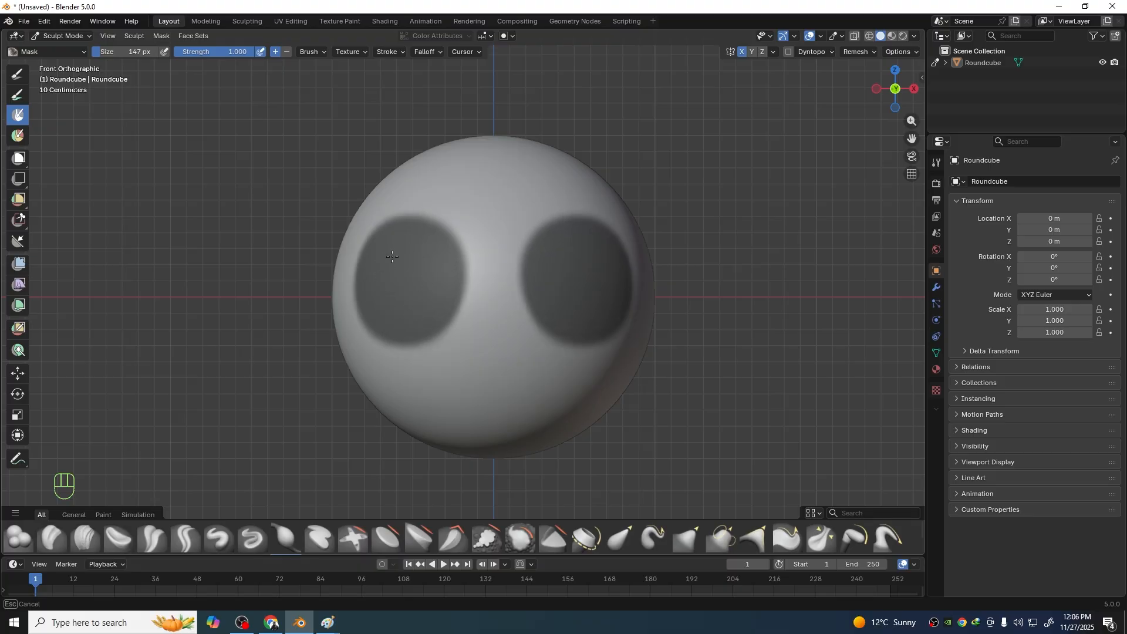
pyautogui.moveTo(393, 256); pyautogui.dragTo(411, 304)
pyautogui.moveTo(396, 253); pyautogui.dragTo(424, 302)
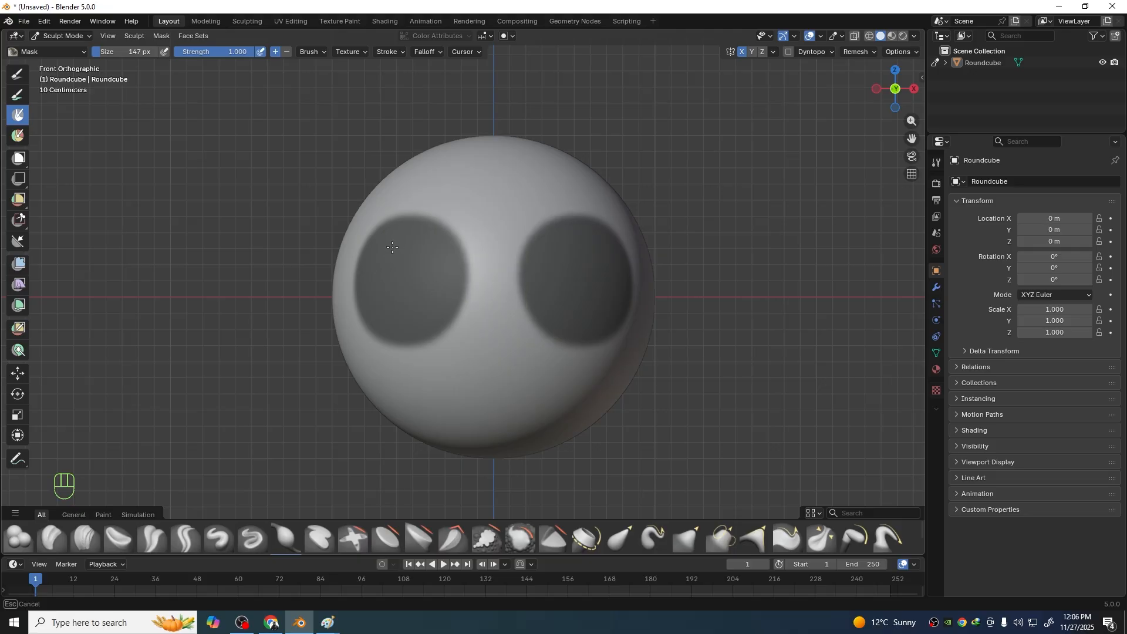
pyautogui.moveTo(393, 247); pyautogui.dragTo(414, 311)
pyautogui.moveTo(418, 251)
pyautogui.mouseDown()
pyautogui.moveTo(431, 291)
pyautogui.moveTo(406, 247)
pyautogui.moveTo(432, 264)
pyautogui.moveTo(410, 284)
pyautogui.mouseUp()
# Invert the mask so that only the two eye areas can be sculpted
pyautogui.scroll(-3, 467, 305)
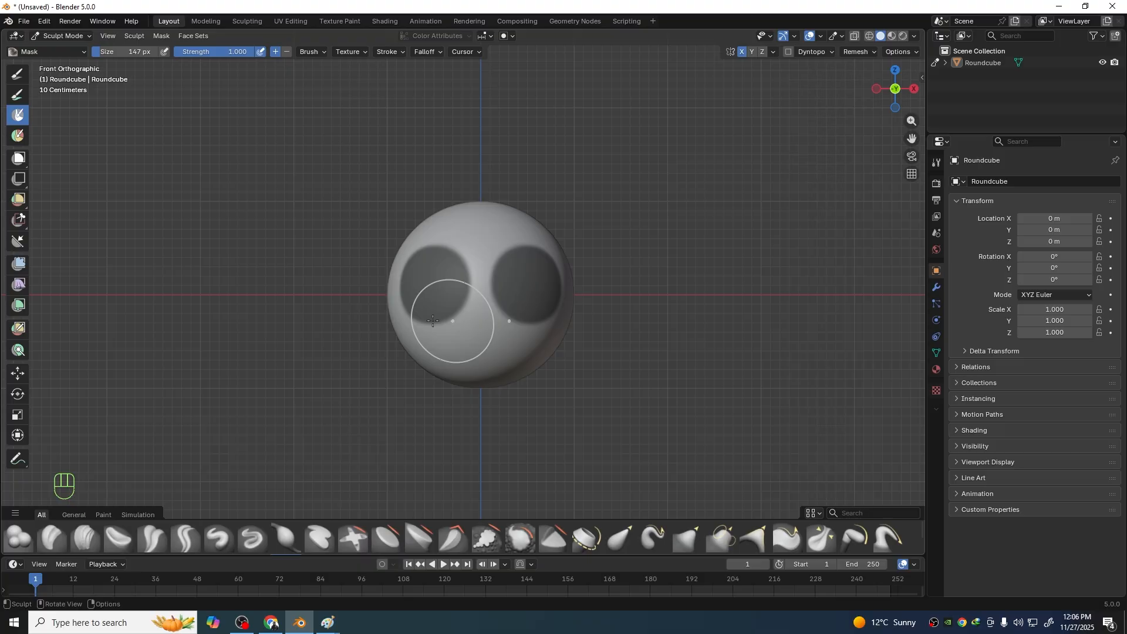
pyautogui.scroll(-1, 513, 320)
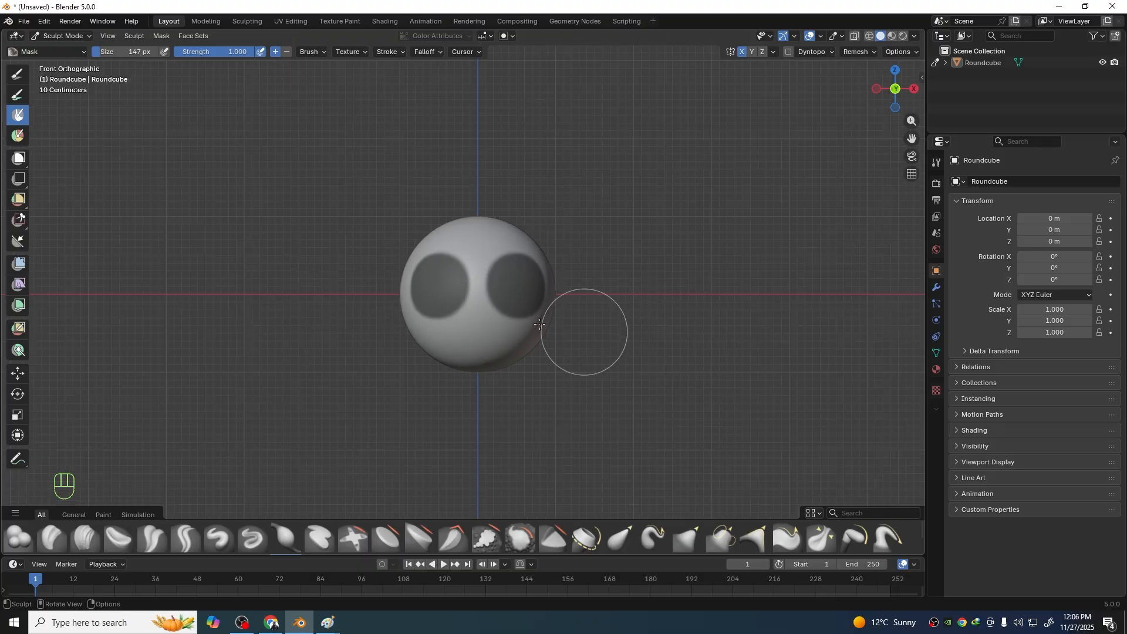
pyautogui.scroll(2, 473, 314)
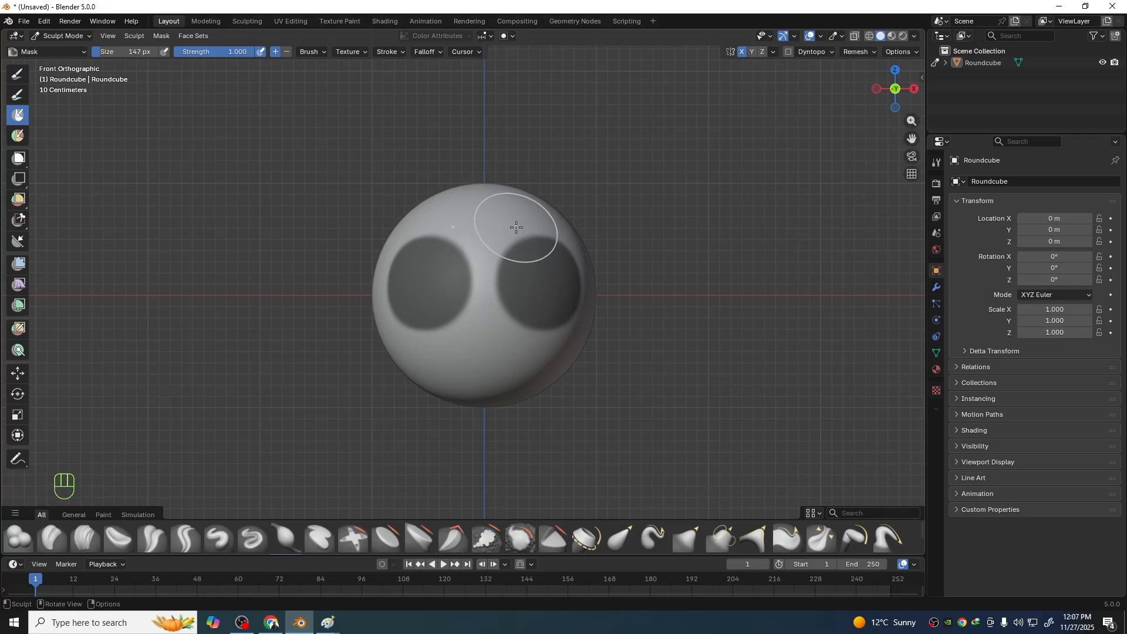
pyautogui.press('ctrl')
pyautogui.hotkey('ctrl', 'i')
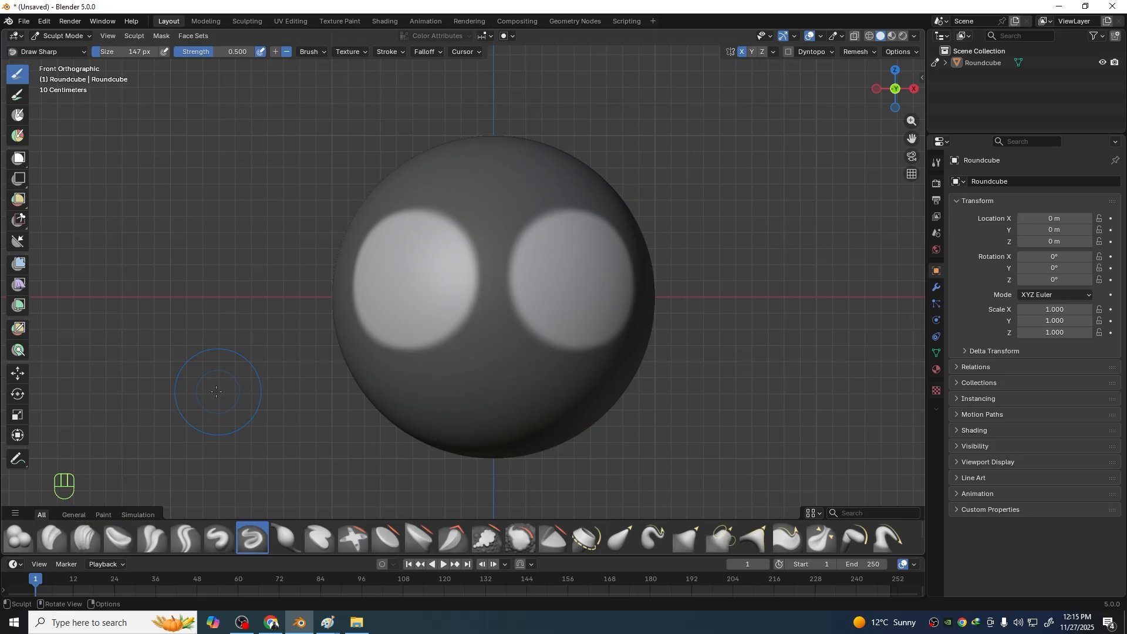
# Choose the Blob brush, try bulging the unmasked eye areas outward and undo the stroke
pyautogui.click(17, 544)
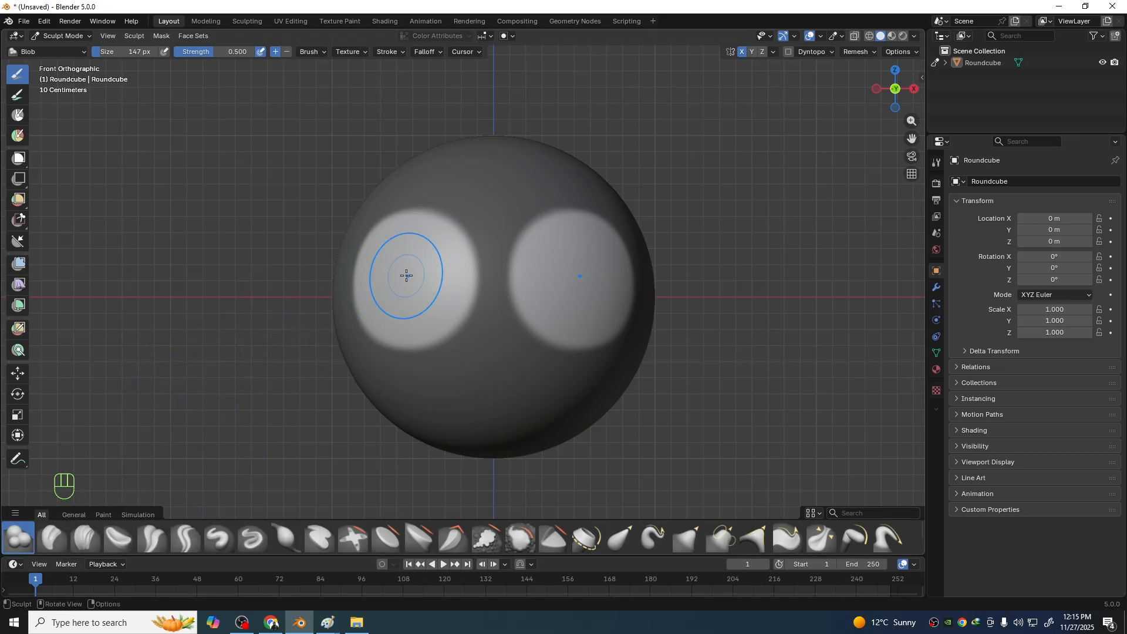
pyautogui.moveTo(410, 276)
pyautogui.mouseDown()
pyautogui.moveTo(423, 278)
pyautogui.moveTo(411, 304)
pyautogui.moveTo(382, 277)
pyautogui.moveTo(415, 272)
pyautogui.moveTo(399, 302)
pyautogui.moveTo(395, 266)
pyautogui.moveTo(432, 269)
pyautogui.moveTo(415, 307)
pyautogui.moveTo(390, 283)
pyautogui.moveTo(428, 264)
pyautogui.moveTo(415, 307)
pyautogui.moveTo(390, 274)
pyautogui.moveTo(401, 302)
pyautogui.moveTo(437, 305)
pyautogui.moveTo(420, 244)
pyautogui.moveTo(394, 260)
pyautogui.mouseUp()
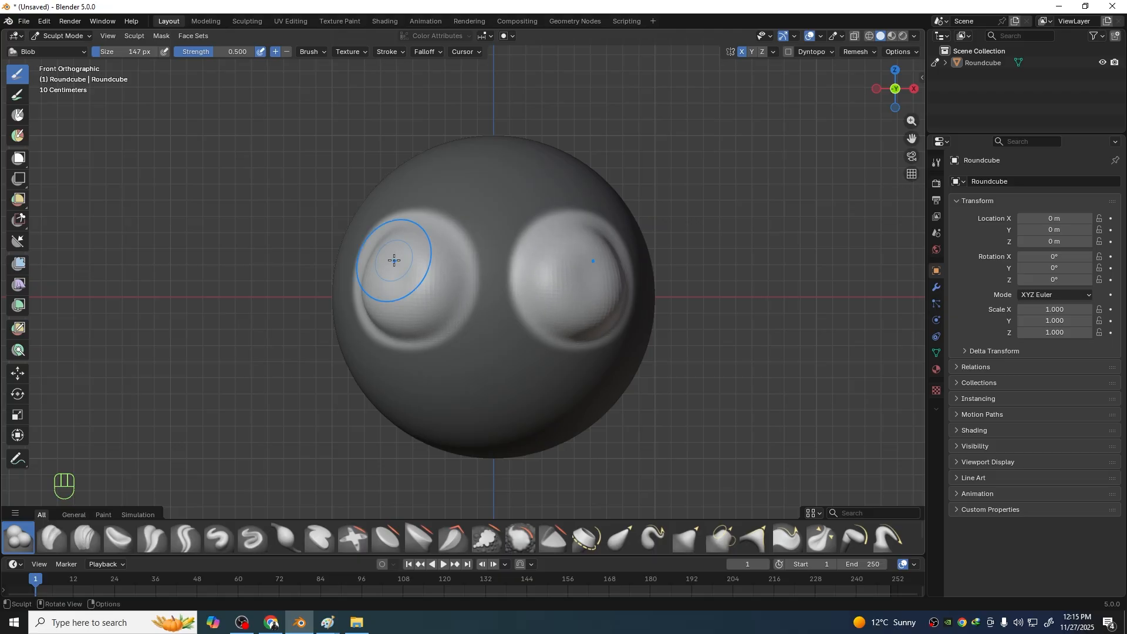
pyautogui.press('ctrl')
pyautogui.hotkey('ctrl', 'z')
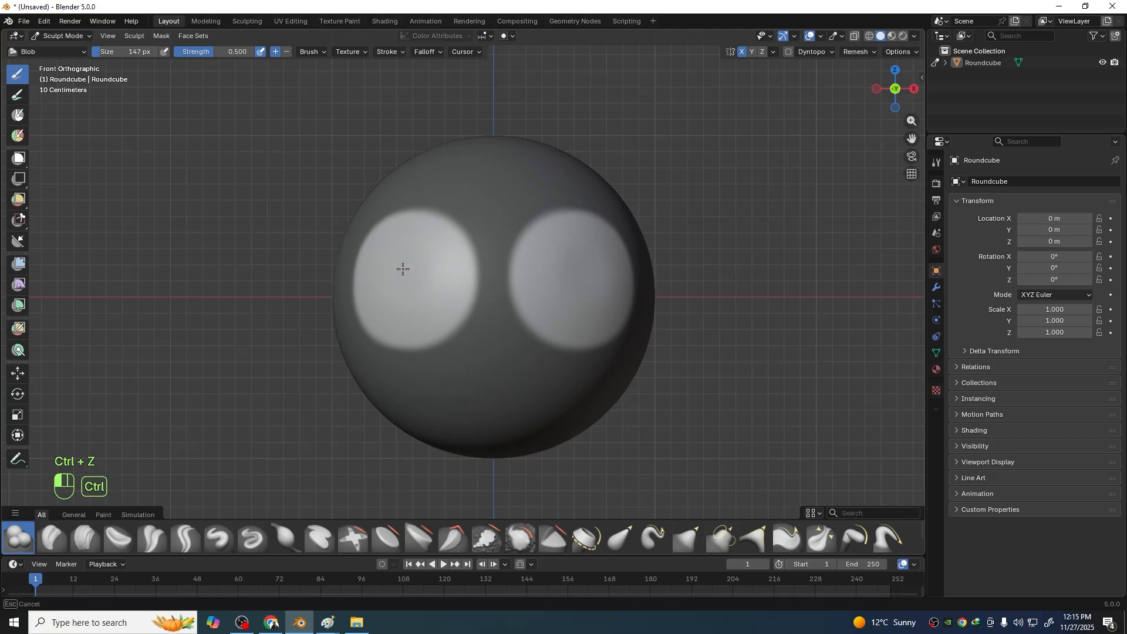
# Carve mirrored hollow sockets into the unmasked eye areas with inverted Blob strokes
pyautogui.moveTo(403, 269)
pyautogui.keyDown('ctrl'); pyautogui.mouseDown()
pyautogui.moveTo(426, 290)
pyautogui.moveTo(380, 274)
pyautogui.moveTo(433, 276)
pyautogui.moveTo(377, 272)
pyautogui.moveTo(435, 274)
pyautogui.moveTo(390, 252)
pyautogui.moveTo(390, 284)
pyautogui.moveTo(420, 302)
pyautogui.moveTo(433, 283)
pyautogui.moveTo(403, 312)
pyautogui.mouseUp(); pyautogui.keyUp('ctrl')
pyautogui.moveTo(445, 274)
pyautogui.keyDown('ctrl'); pyautogui.mouseDown()
pyautogui.moveTo(411, 305)
pyautogui.moveTo(371, 281)
pyautogui.moveTo(383, 292)
pyautogui.moveTo(422, 263)
pyautogui.moveTo(394, 276)
pyautogui.moveTo(415, 300)
pyautogui.moveTo(442, 291)
pyautogui.moveTo(420, 270)
pyautogui.mouseUp(); pyautogui.keyUp('ctrl')
pyautogui.keyDown('ctrl'); pyautogui.moveTo(402, 312); pyautogui.dragTo(408, 302); pyautogui.keyUp('ctrl')
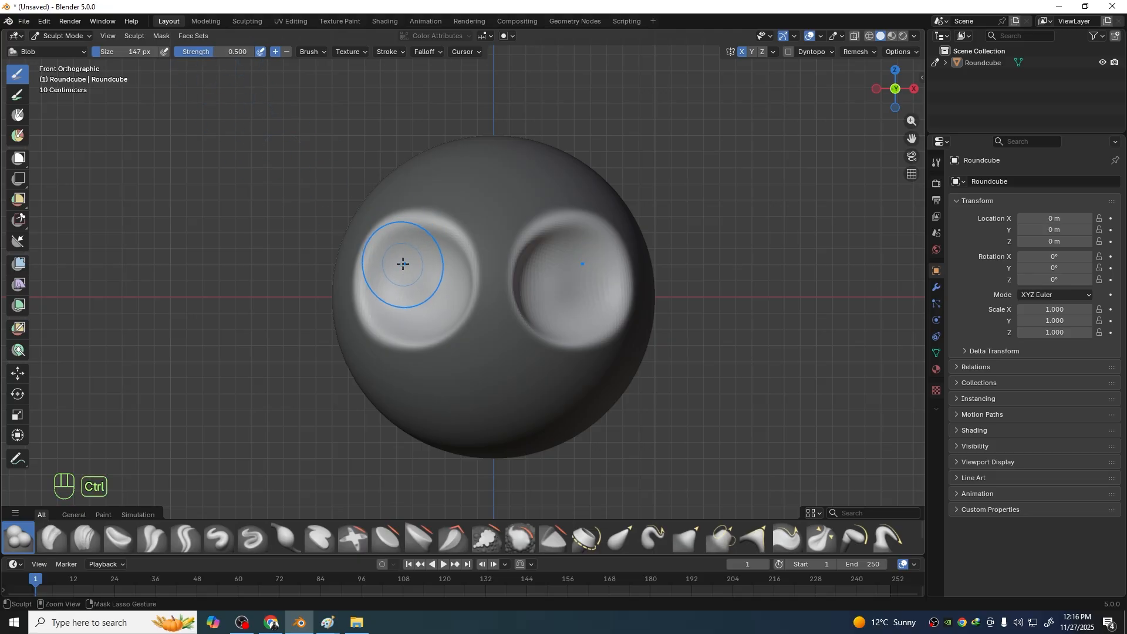
pyautogui.moveTo(403, 258)
pyautogui.keyDown('ctrl'); pyautogui.mouseDown()
pyautogui.moveTo(399, 282)
pyautogui.moveTo(408, 268)
pyautogui.moveTo(446, 290)
pyautogui.moveTo(411, 263)
pyautogui.moveTo(414, 275)
pyautogui.mouseUp(); pyautogui.keyUp('ctrl')
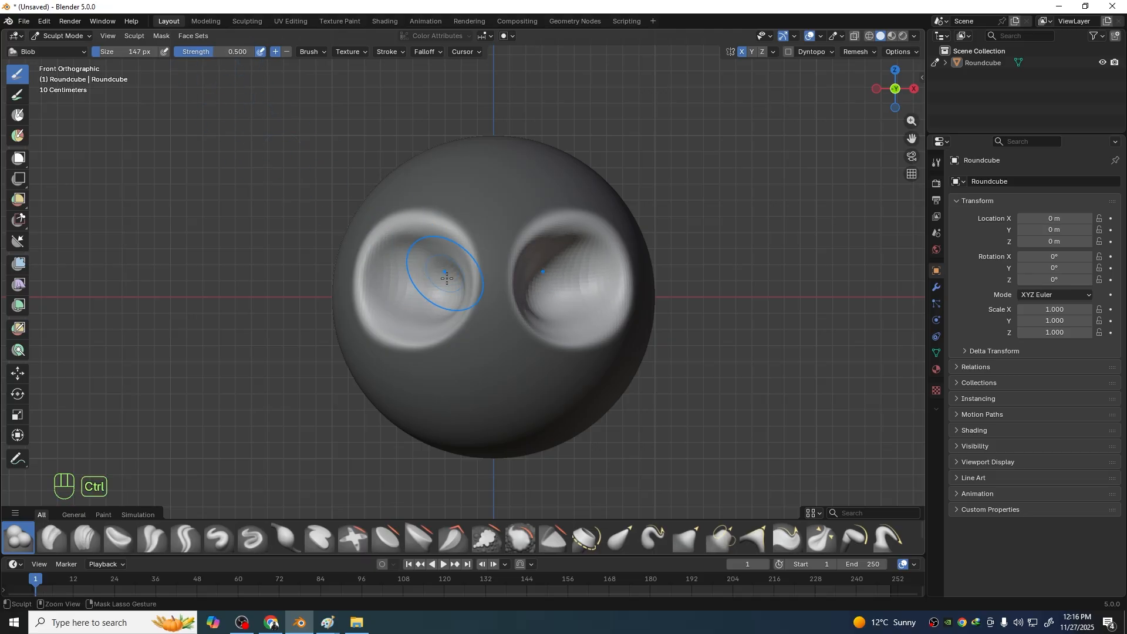
# Undo the last few socket-carving strokes, checking the depth from an angle before returning to the front view
pyautogui.hotkey('ctrl', 'z')
pyautogui.hotkey('ctrl', 'z')
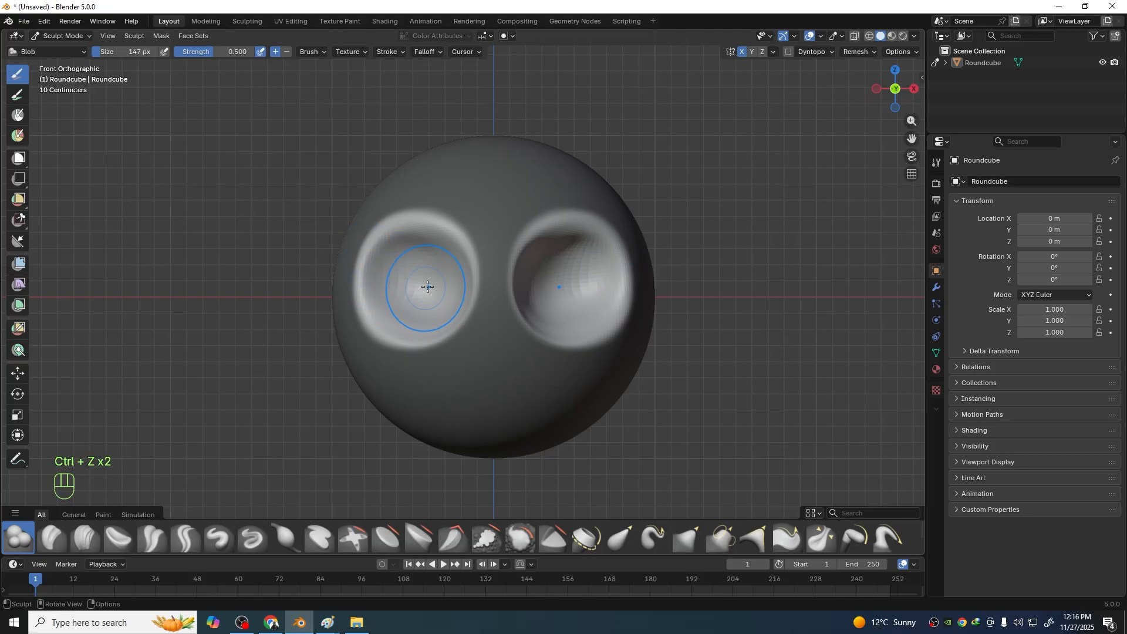
pyautogui.moveTo(319, 313)
pyautogui.mouseDown(button='middle')
pyautogui.moveTo(375, 320)
pyautogui.moveTo(331, 322)
pyautogui.mouseUp(button='middle')
pyautogui.press('KP_1')
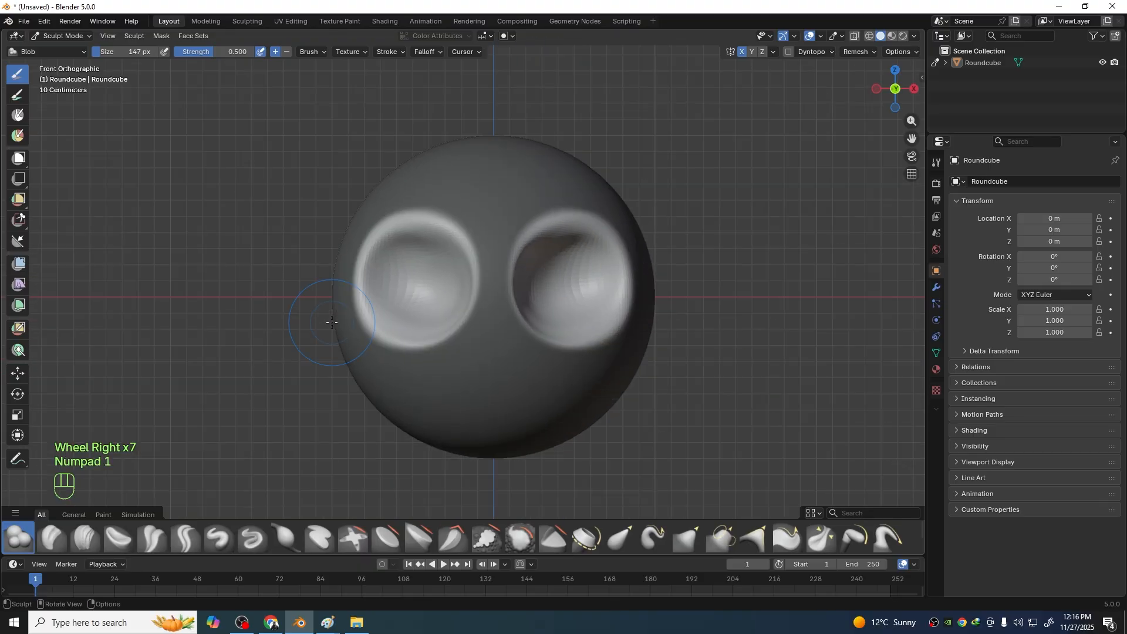
pyautogui.hotkey('ctrl', 'z')
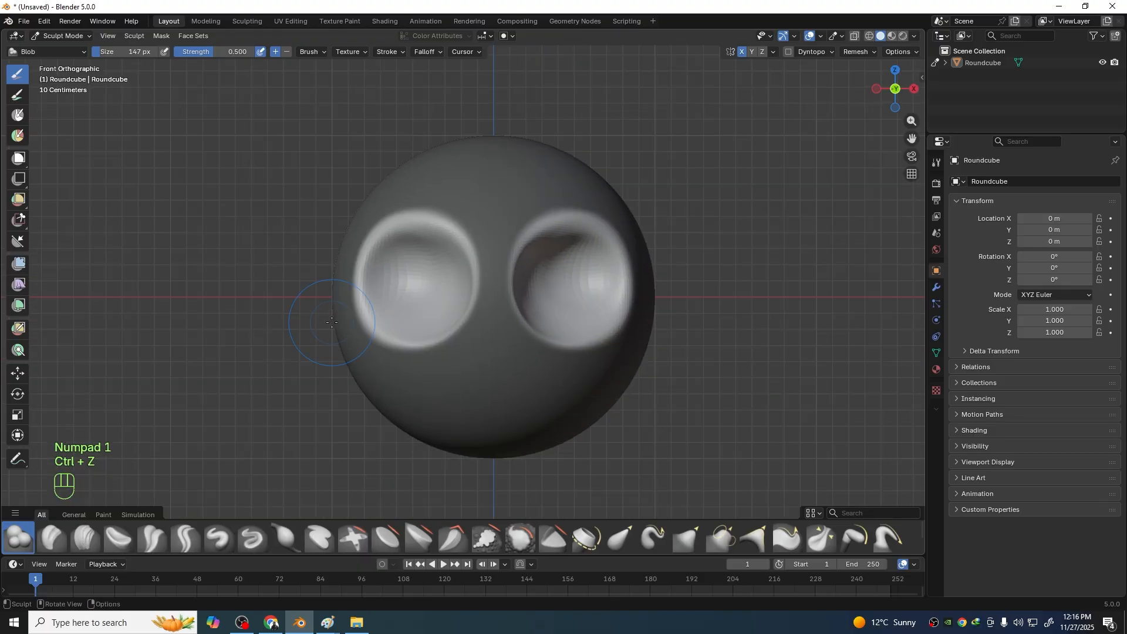
pyautogui.moveTo(490, 347); pyautogui.dragTo(423, 343, button='middle')
pyautogui.press('KP_1')
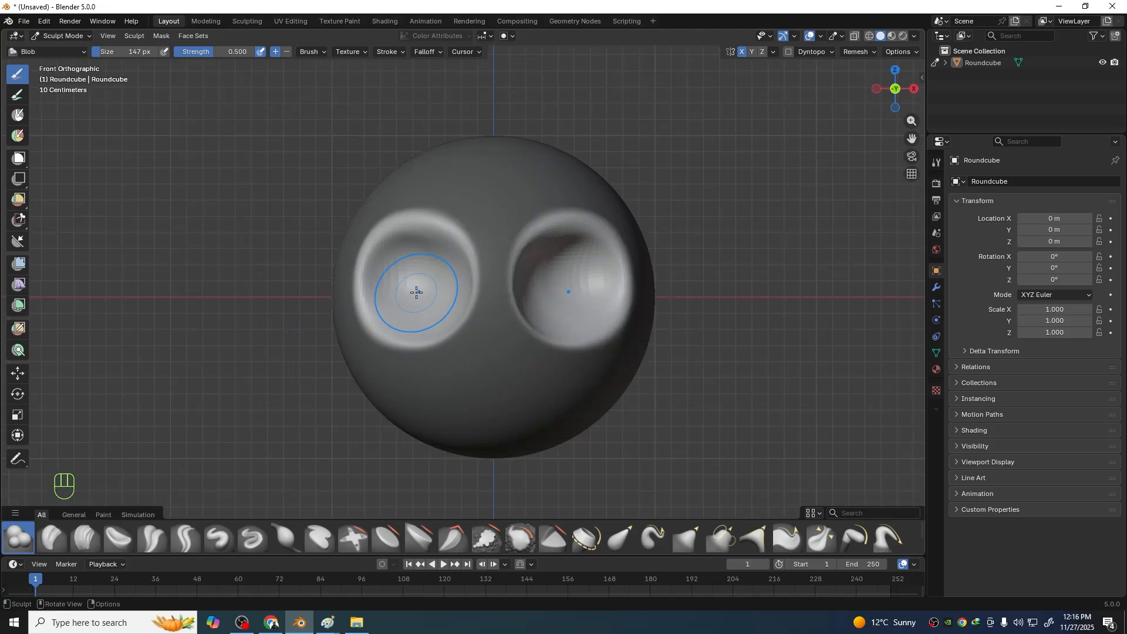
# Smooth the inside surfaces of both eye sockets with Smooth brush strokes at strength 0.700
pyautogui.click(514, 533)
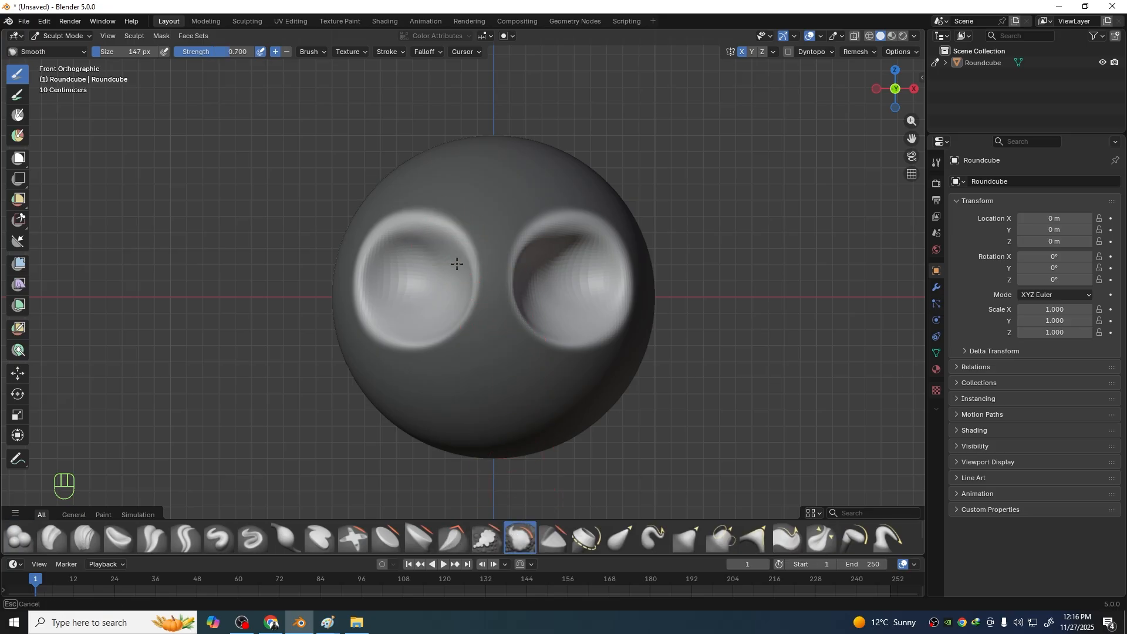
pyautogui.moveTo(457, 263)
pyautogui.mouseDown()
pyautogui.moveTo(429, 247)
pyautogui.moveTo(382, 253)
pyautogui.moveTo(415, 302)
pyautogui.moveTo(441, 281)
pyautogui.moveTo(455, 294)
pyautogui.moveTo(553, 252)
pyautogui.moveTo(602, 286)
pyautogui.moveTo(540, 312)
pyautogui.moveTo(534, 258)
pyautogui.mouseUp()
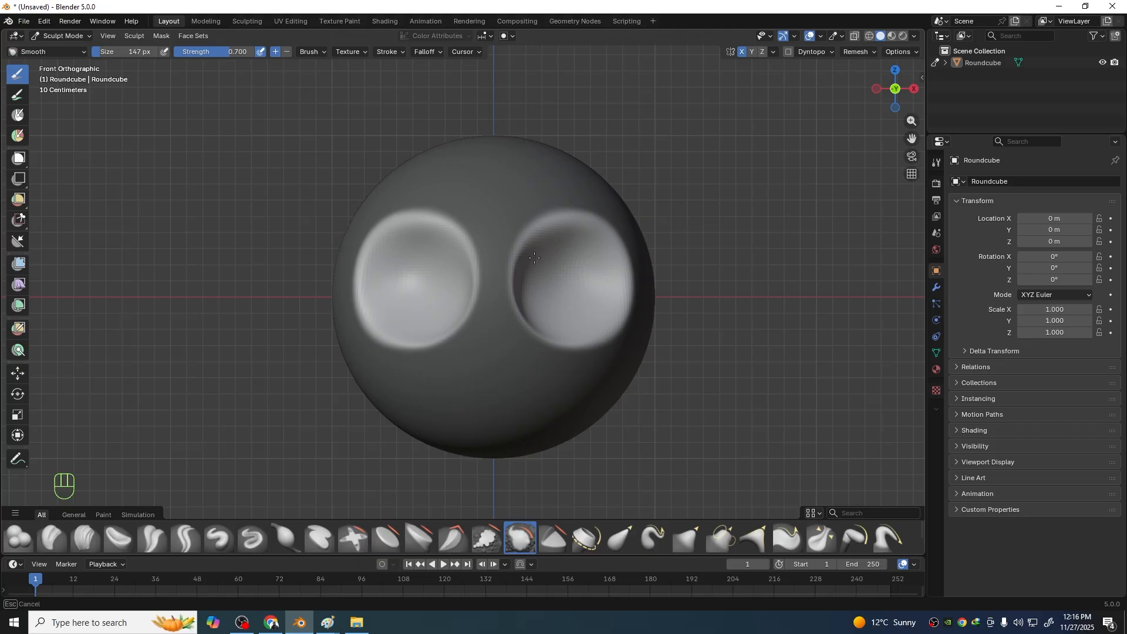
pyautogui.moveTo(529, 299)
pyautogui.mouseDown()
pyautogui.moveTo(576, 314)
pyautogui.moveTo(581, 282)
pyautogui.moveTo(604, 266)
pyautogui.moveTo(593, 280)
pyautogui.mouseUp()
pyautogui.moveTo(592, 281)
pyautogui.mouseDown()
pyautogui.moveTo(552, 259)
pyautogui.moveTo(571, 312)
pyautogui.moveTo(552, 307)
pyautogui.moveTo(568, 303)
pyautogui.mouseUp()
pyautogui.moveTo(418, 268)
pyautogui.mouseDown()
pyautogui.moveTo(441, 252)
pyautogui.moveTo(441, 307)
pyautogui.moveTo(407, 314)
pyautogui.moveTo(406, 300)
pyautogui.mouseUp()
pyautogui.moveTo(407, 300)
pyautogui.mouseDown(button='middle')
pyautogui.moveTo(239, 340)
pyautogui.moveTo(376, 339)
pyautogui.moveTo(314, 339)
pyautogui.mouseUp(button='middle')
pyautogui.scroll(-5, 238, 340)
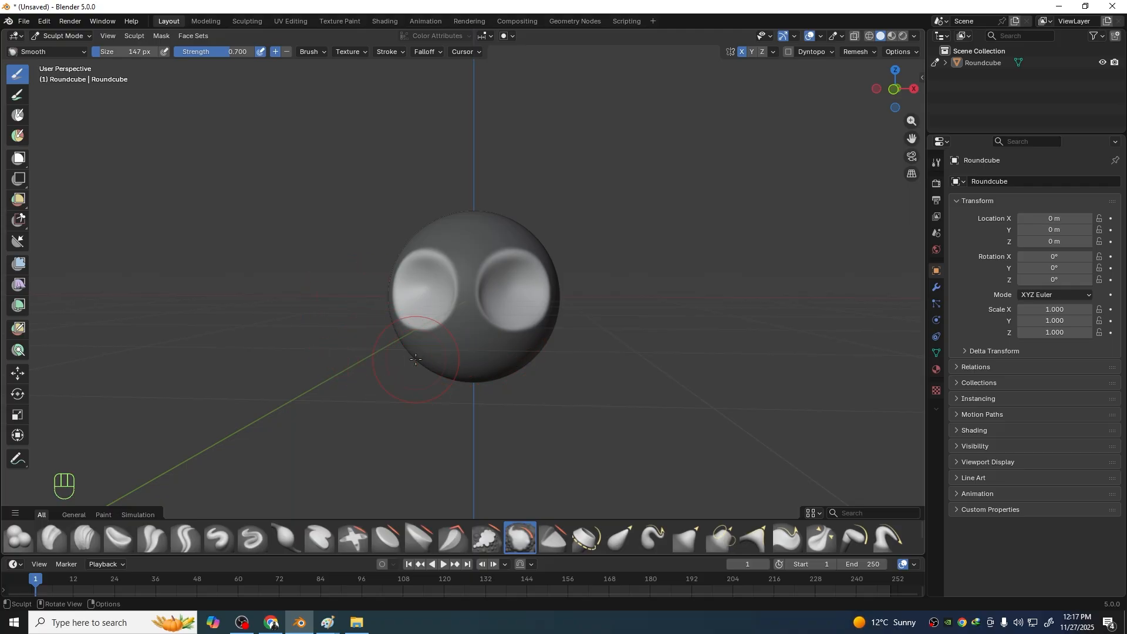
# Leave sculpting for Object Mode and inspect the smoothed eye sockets from an angle
pyautogui.hotkey('ctrl', 'Tab')
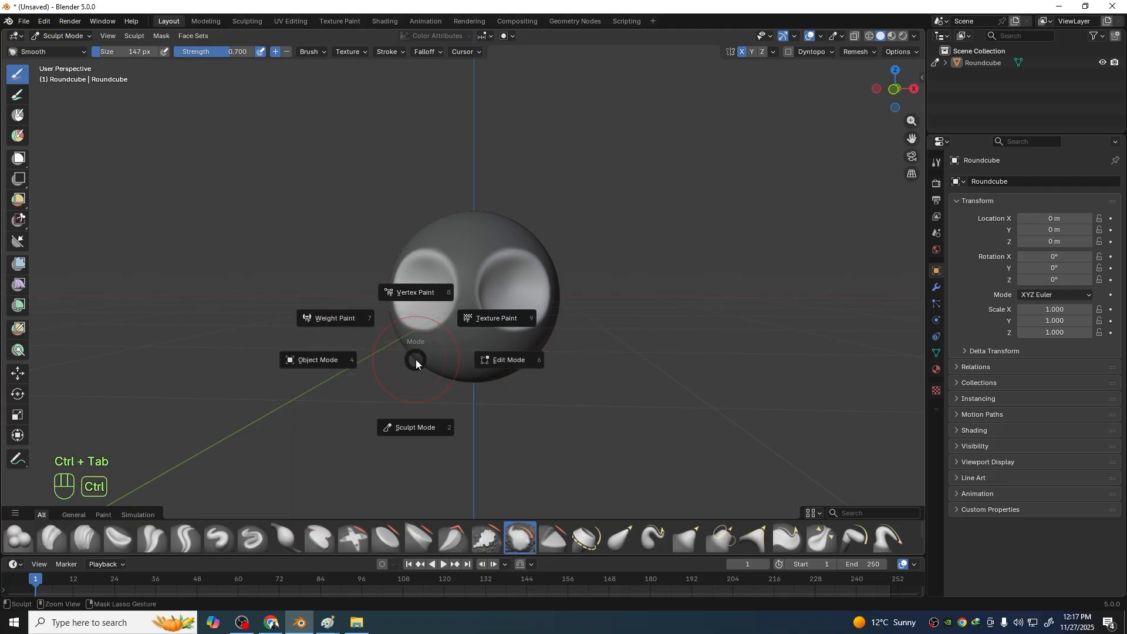
pyautogui.press('4')
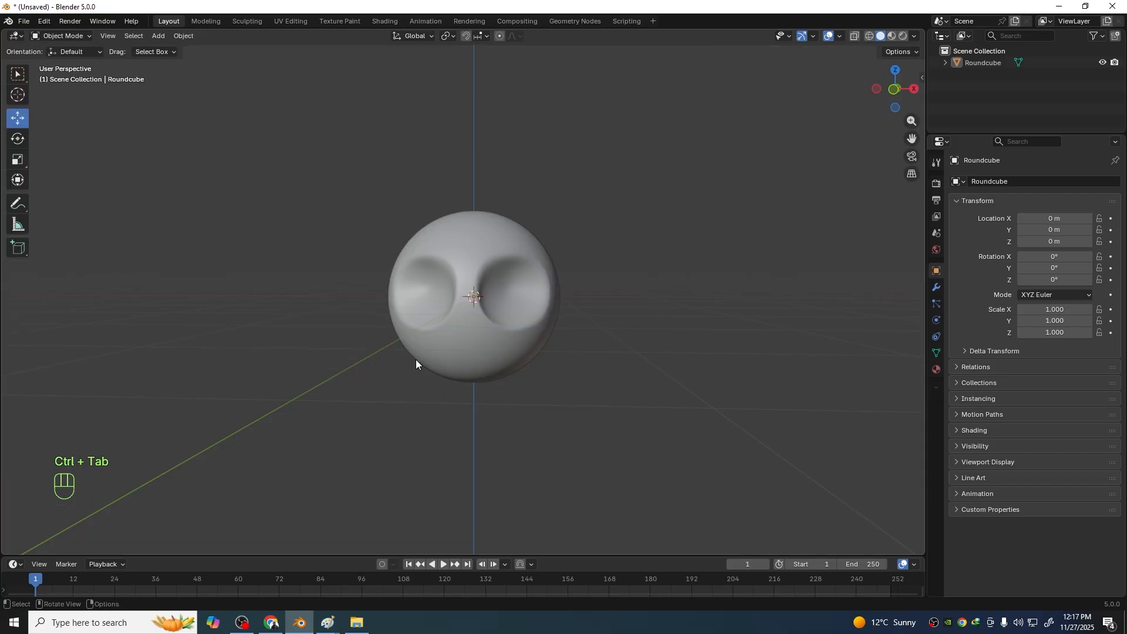
pyautogui.scroll(-2, 570, 381)
pyautogui.moveTo(570, 383); pyautogui.dragTo(516, 330, button='middle')
pyautogui.scroll(5, 499, 388)
pyautogui.scroll(-1, 512, 380)
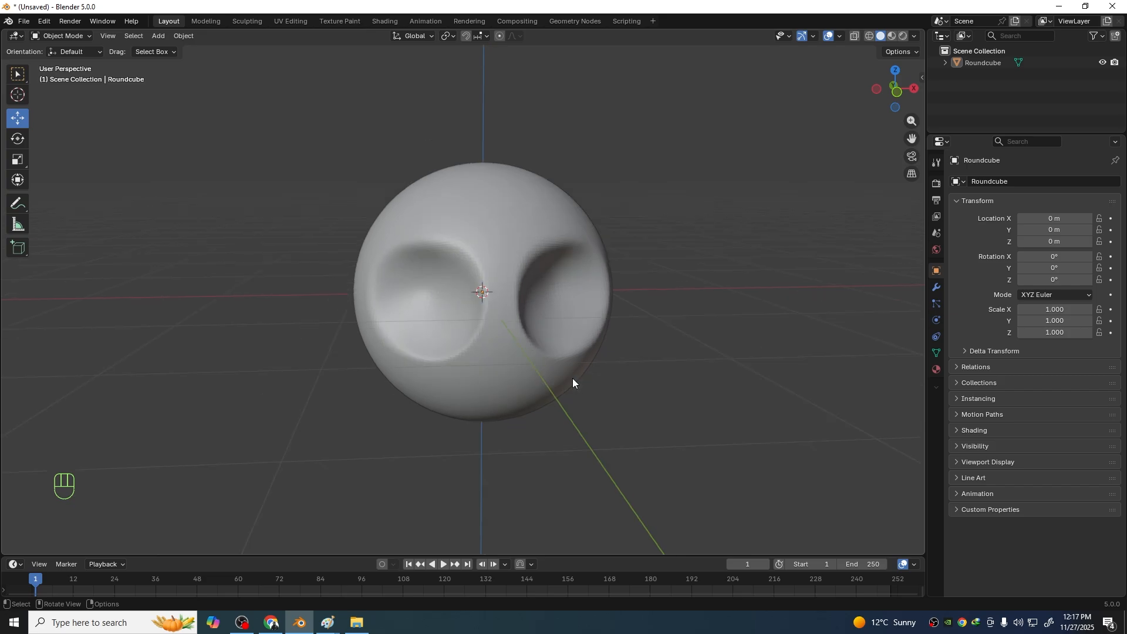
# Add a UV sphere at the centre of the head, working from the front view
pyautogui.press('KP_1')
pyautogui.keyDown('shift'); pyautogui.moveTo(556, 382); pyautogui.dragTo(553, 400, button='middle'); pyautogui.keyUp('shift')
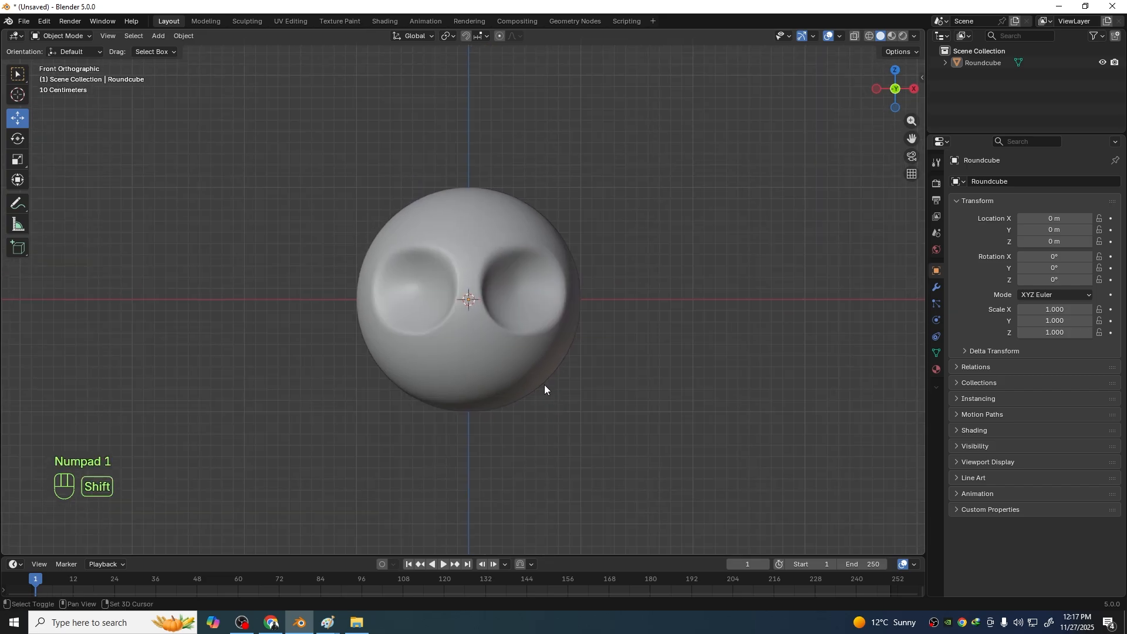
pyautogui.hotkey('shift', 'a')
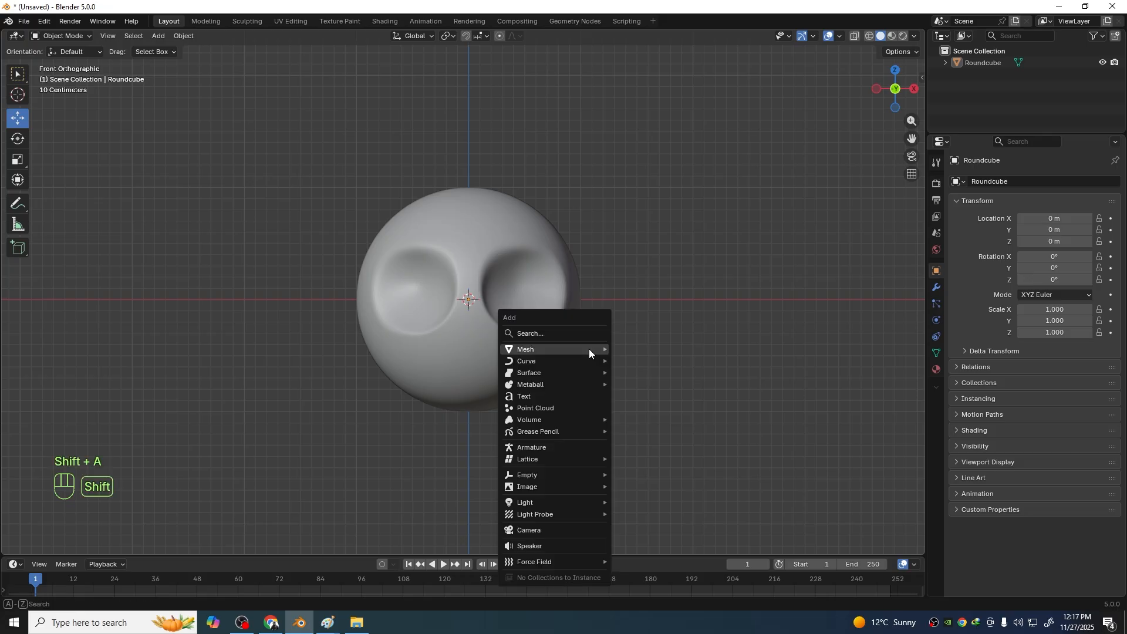
pyautogui.moveTo(590, 349)
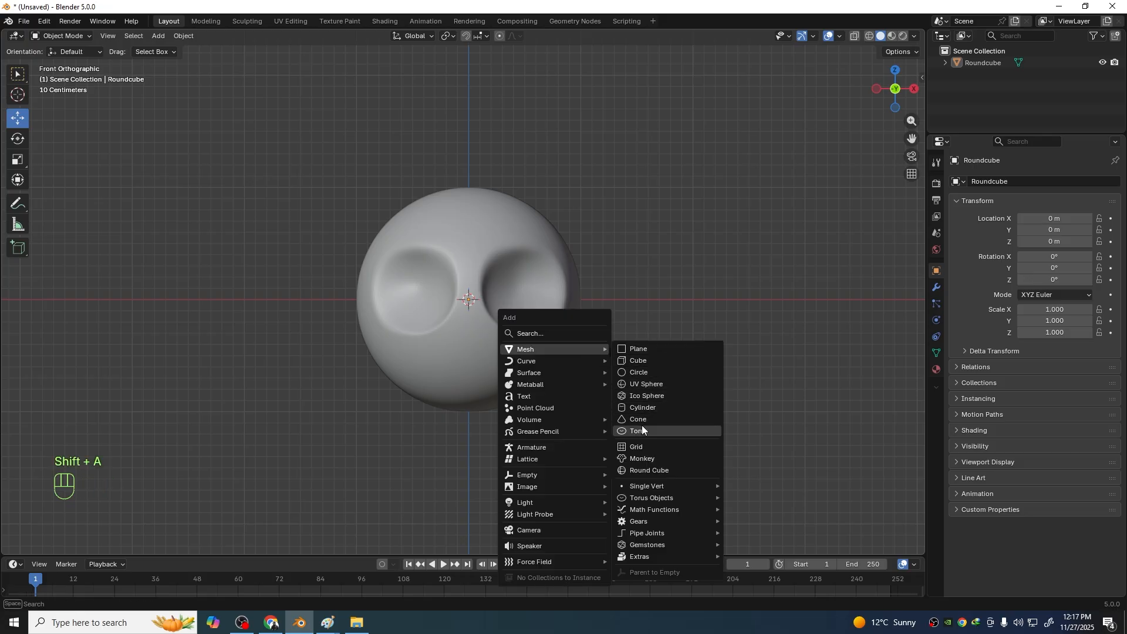
pyautogui.click(627, 384)
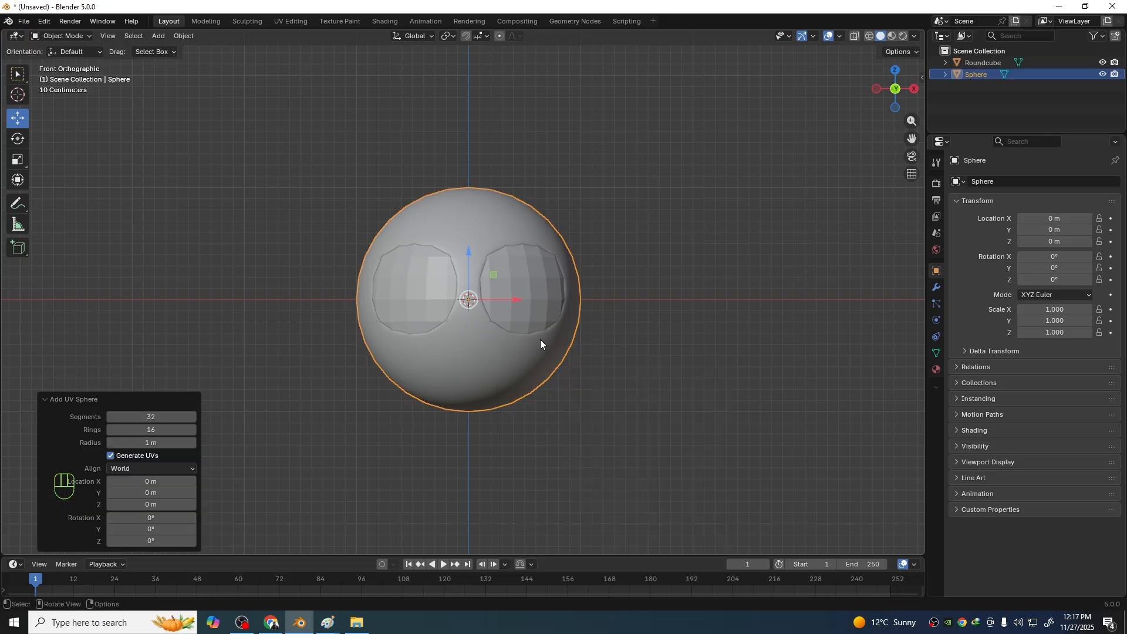
pyautogui.scroll(2, 485, 302)
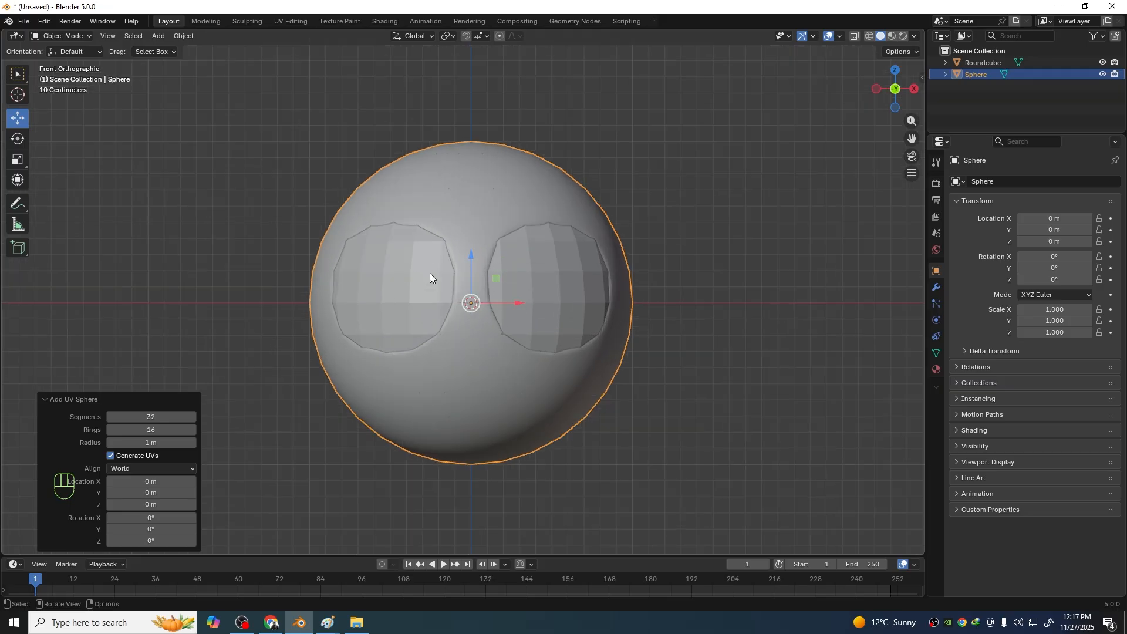
# In Edit Mode, scale the whole sphere mesh to about 0.686, turn on X-ray and scale it again by about 0.566 to eyeball size
pyautogui.press('Tab')
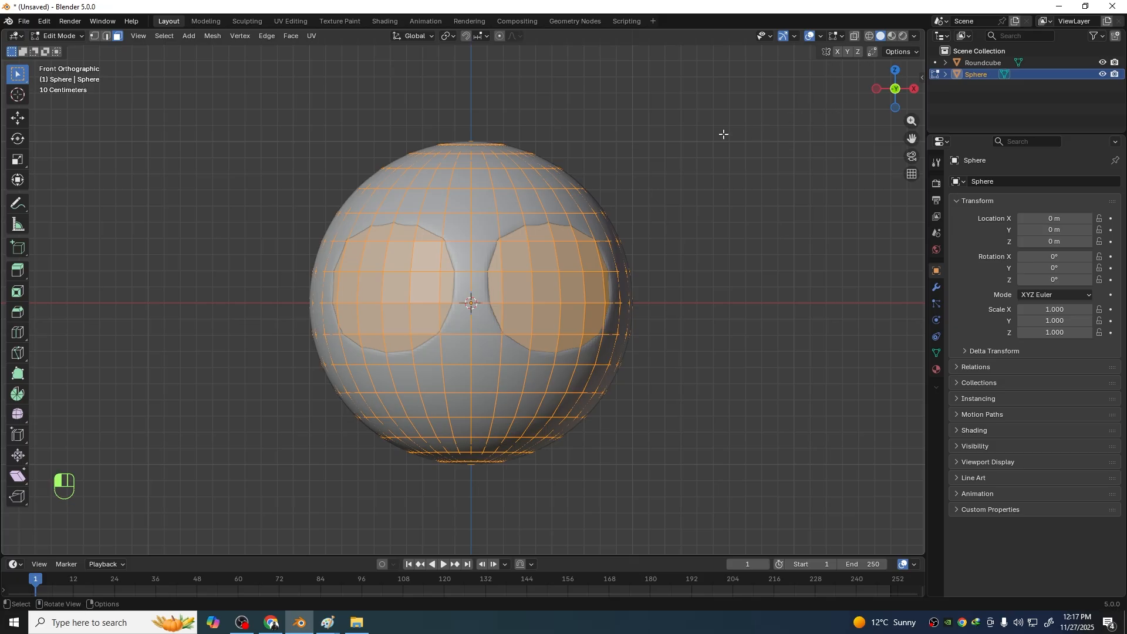
pyautogui.moveTo(723, 134); pyautogui.dragTo(776, 179)
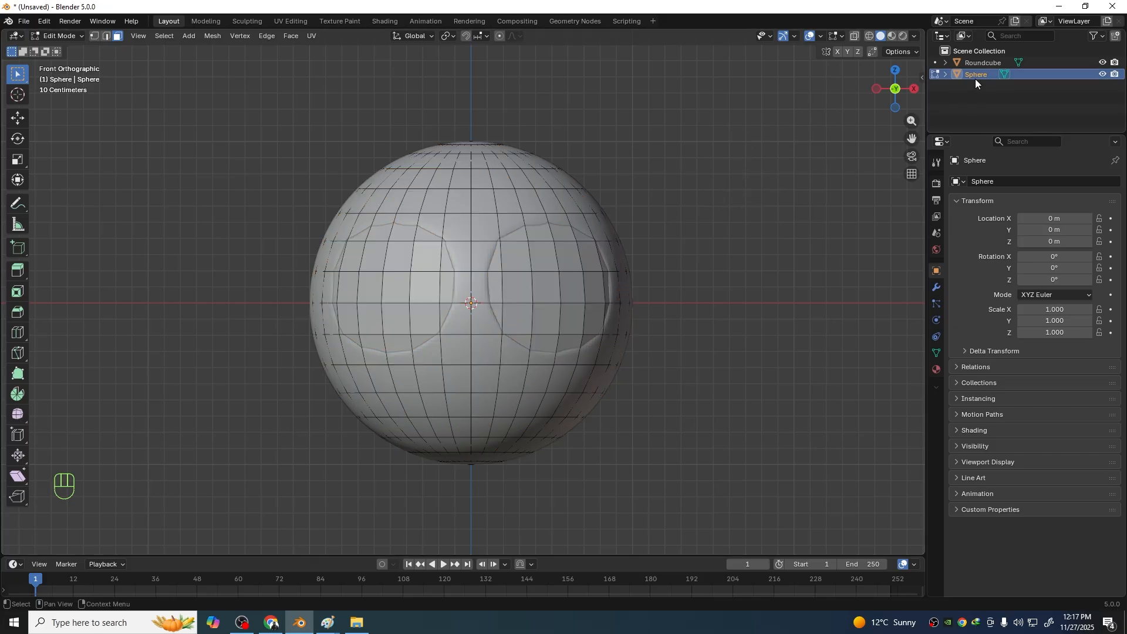
pyautogui.click(509, 188)
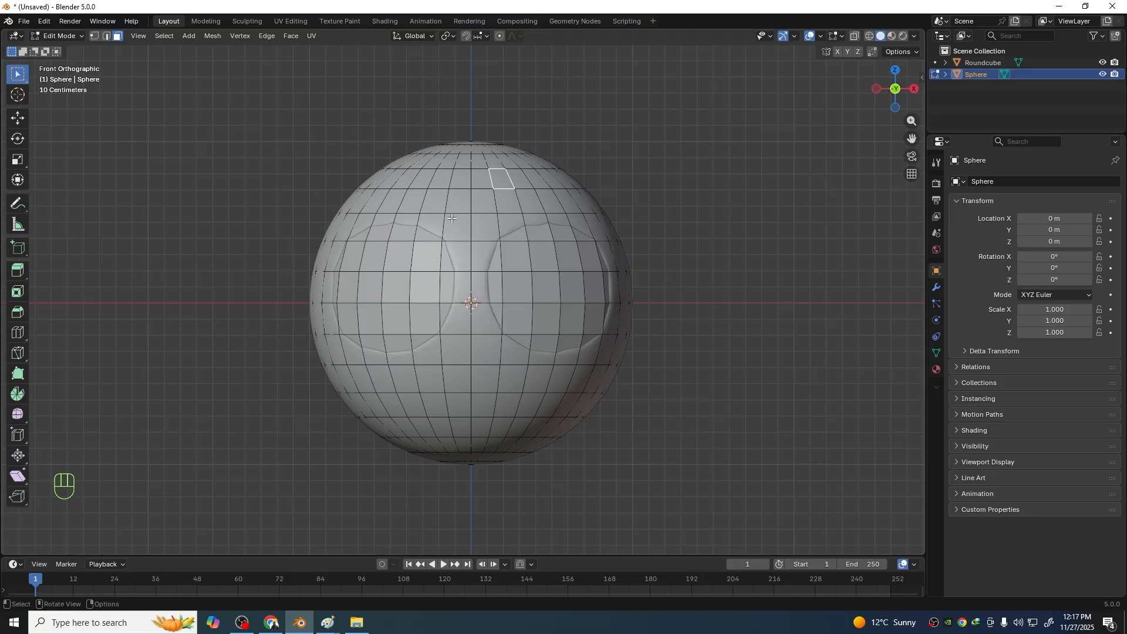
pyautogui.press('a')
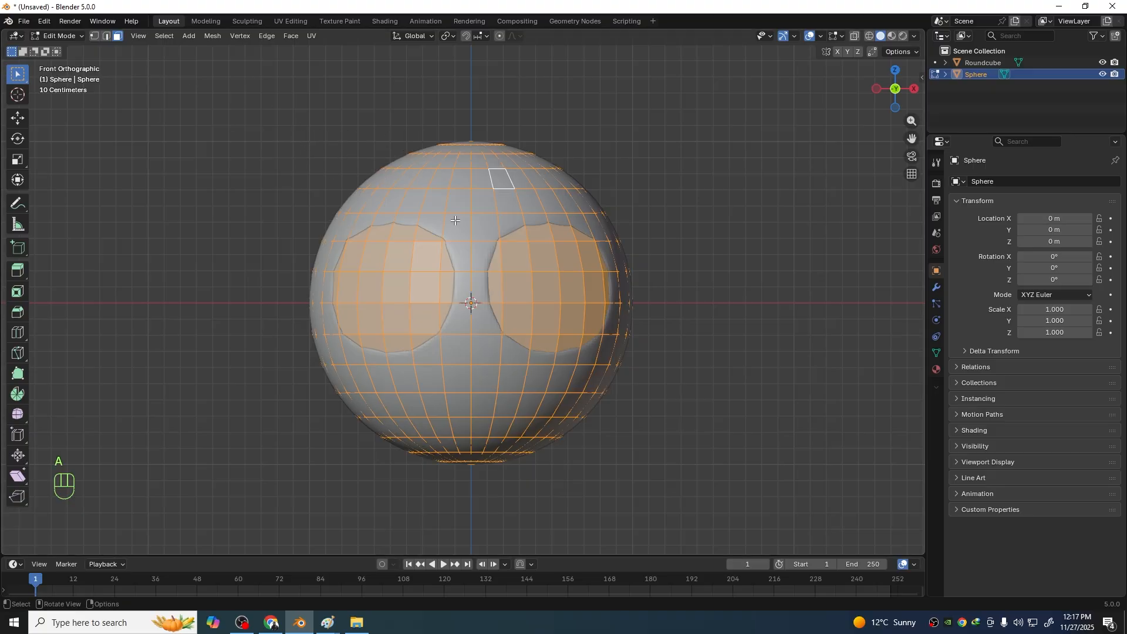
pyautogui.scroll(-2, 675, 419)
pyautogui.keyDown('shift'); pyautogui.moveTo(681, 442); pyautogui.dragTo(625, 388, button='middle'); pyautogui.keyUp('shift')
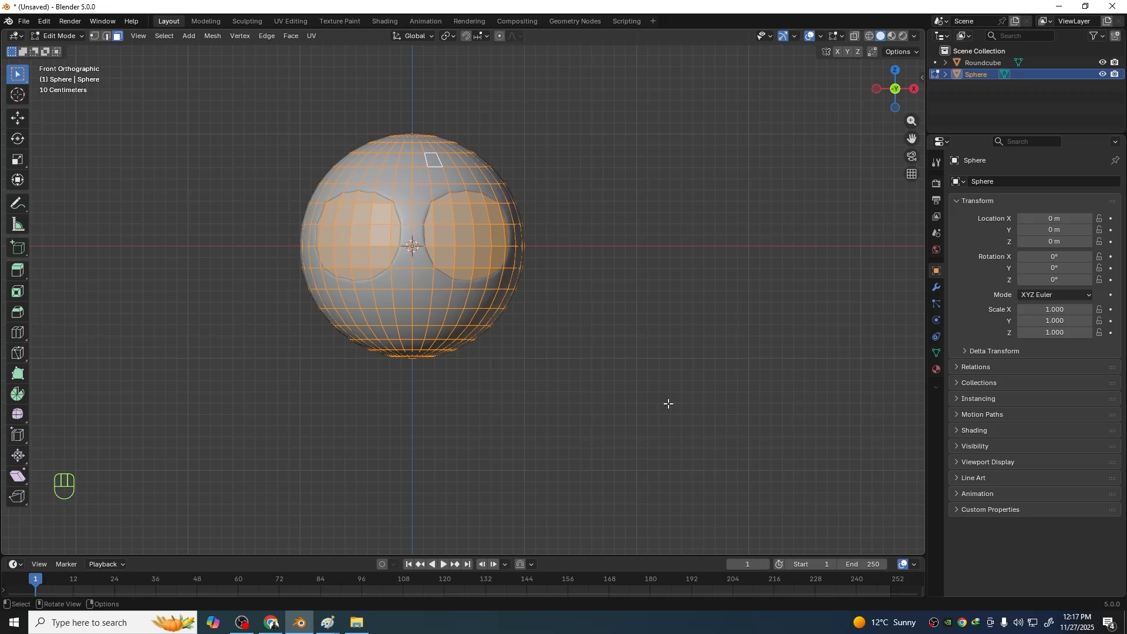
pyautogui.press('s')
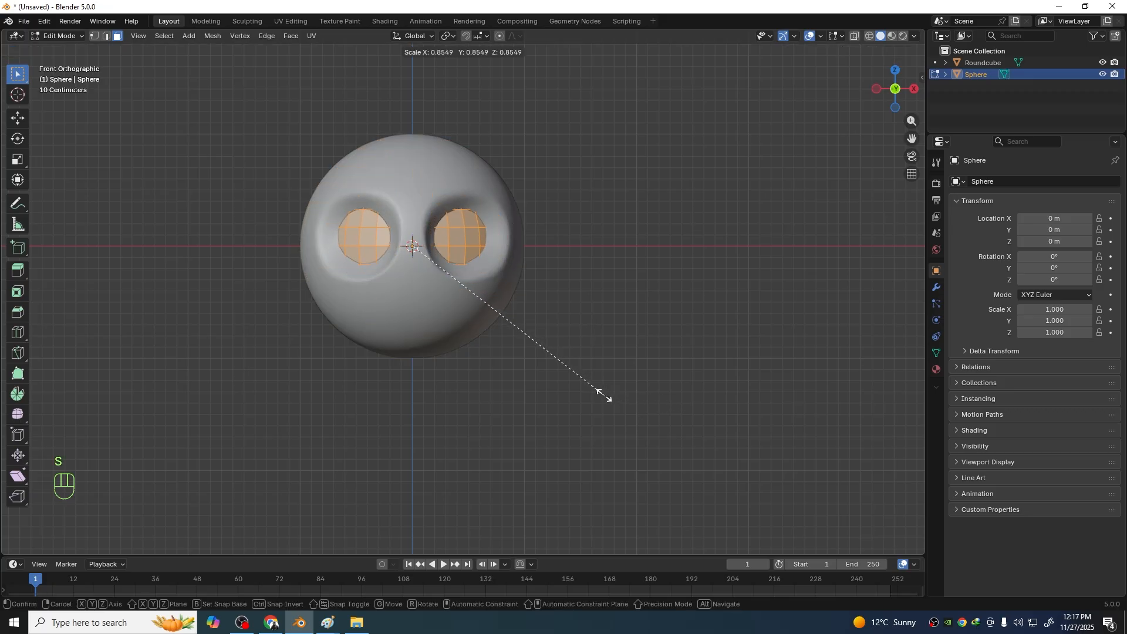
pyautogui.click(561, 374)
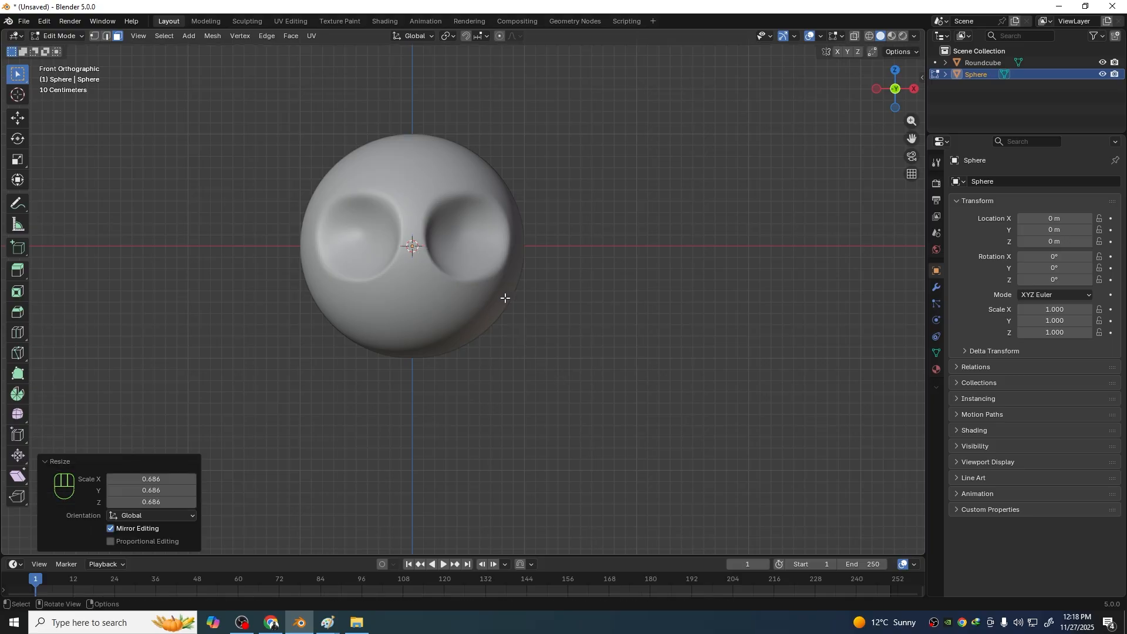
pyautogui.click(855, 36)
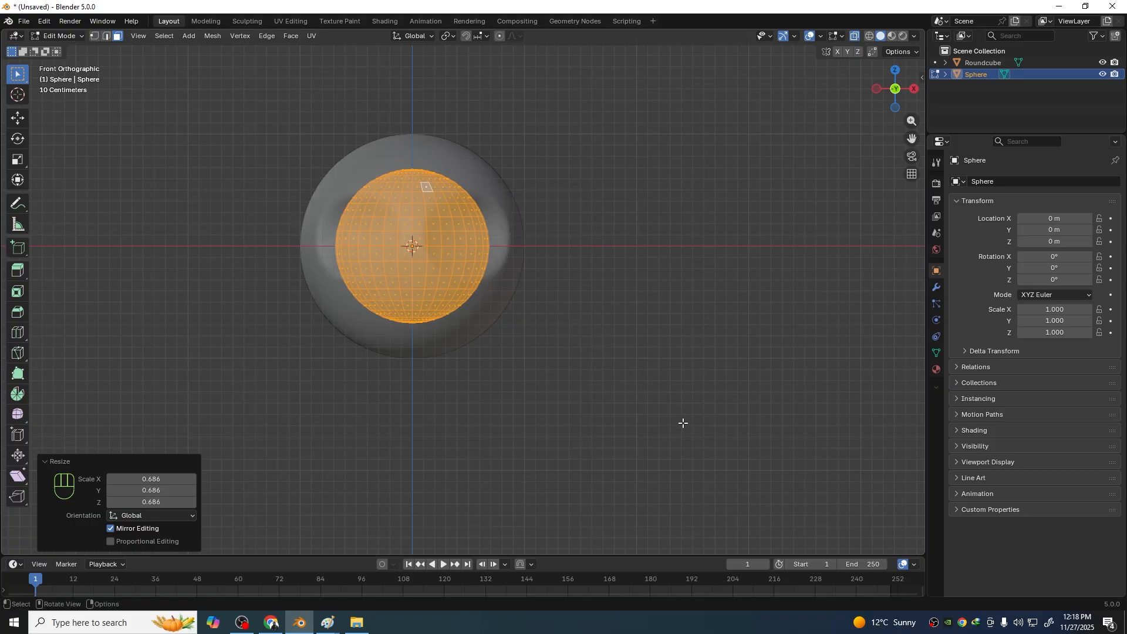
pyautogui.press('s')
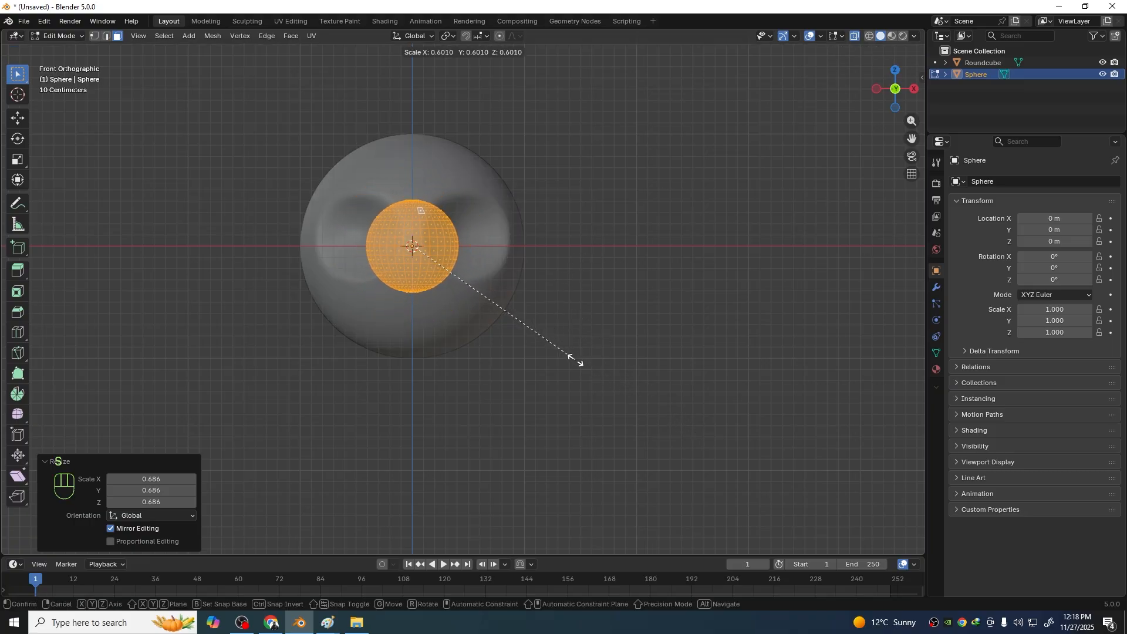
pyautogui.click(567, 354)
# Move the eyeball mesh into the negative-X eye socket, about -0.44 m in X, 0.058 m in Z and -0.71 m in Y, and disable X-ray
pyautogui.press('g')
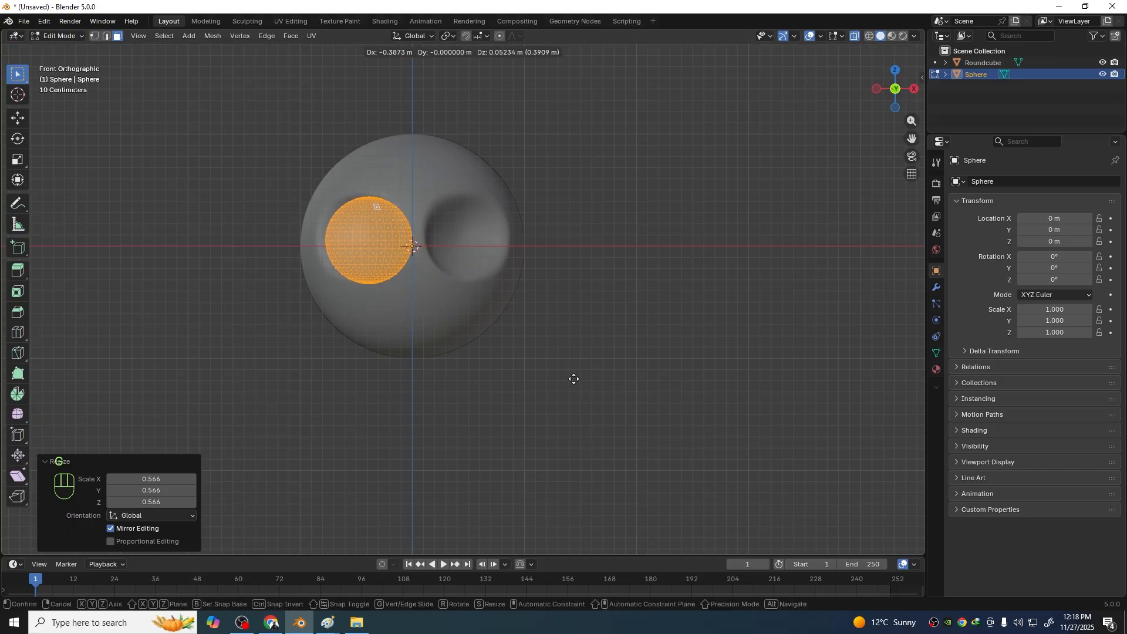
pyautogui.click(567, 377)
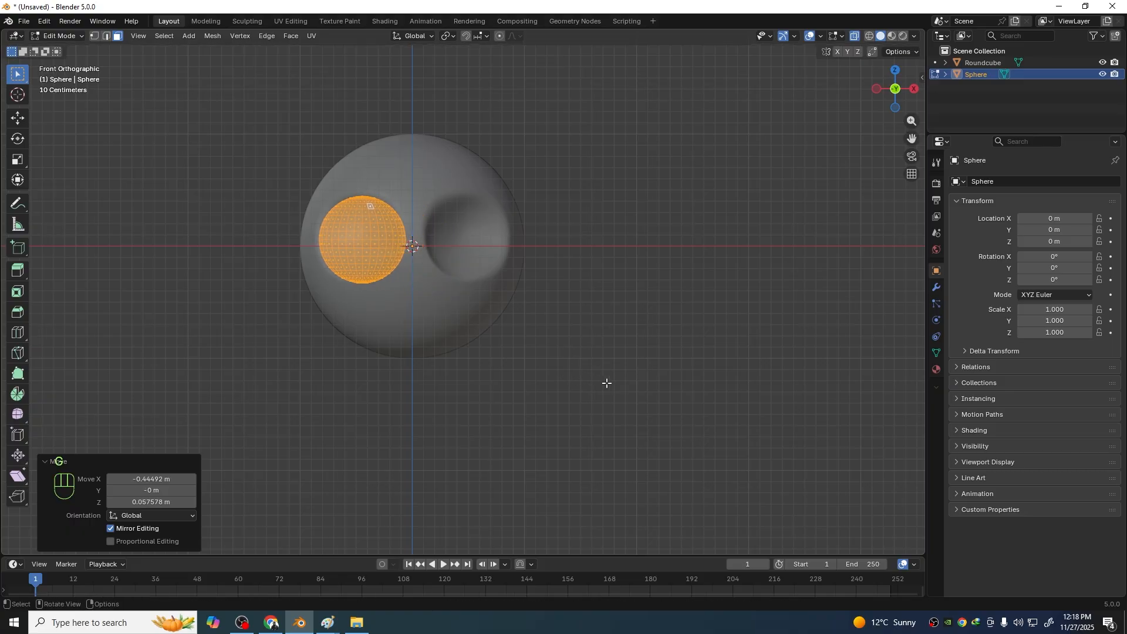
pyautogui.press('KP_7')
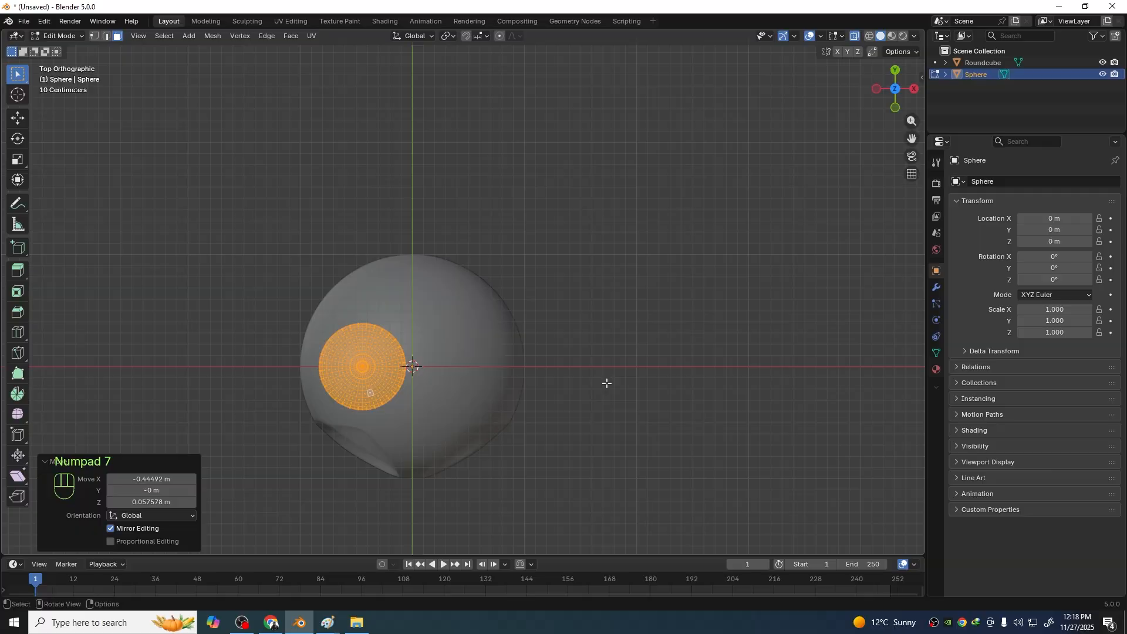
pyautogui.keyDown('shift'); pyautogui.moveTo(609, 403); pyautogui.dragTo(720, 319, button='middle'); pyautogui.keyUp('shift')
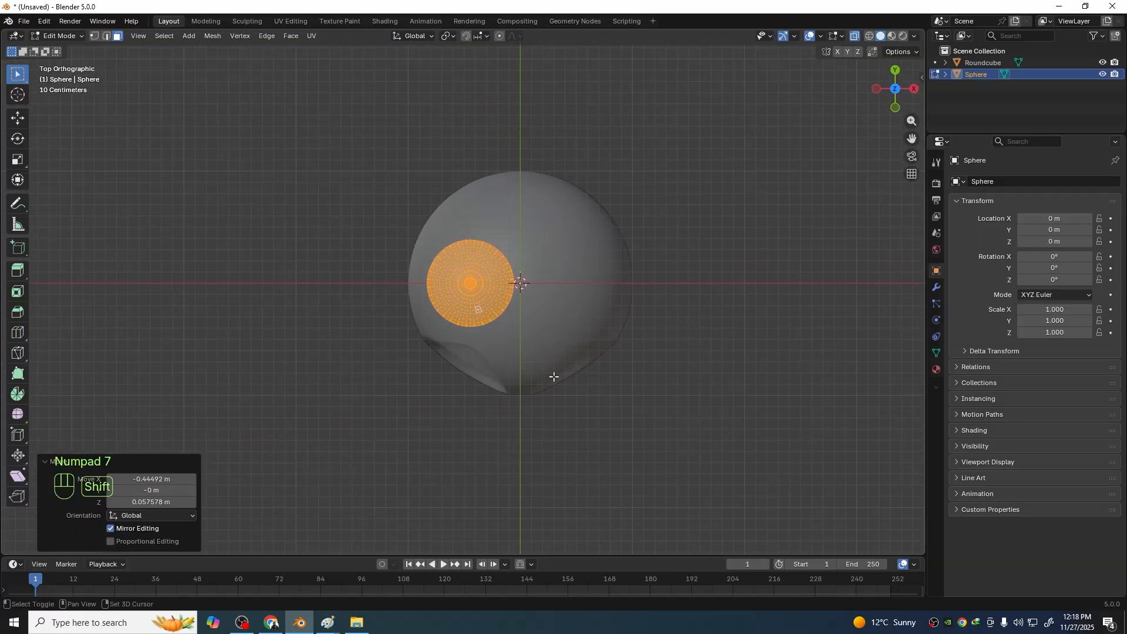
pyautogui.press('g')
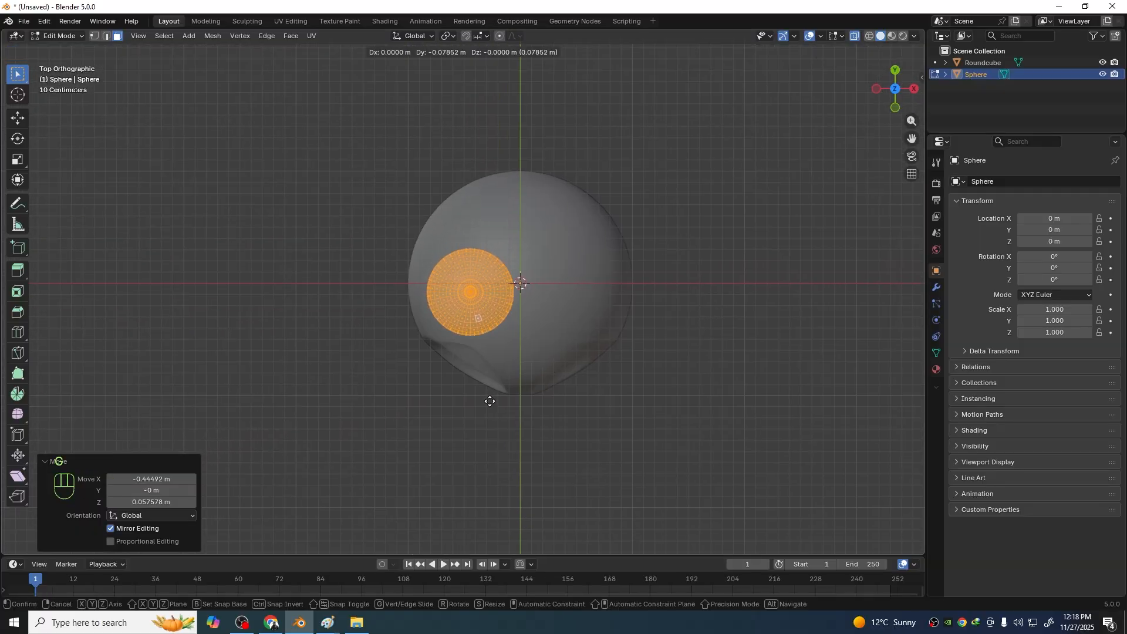
pyautogui.click(490, 472)
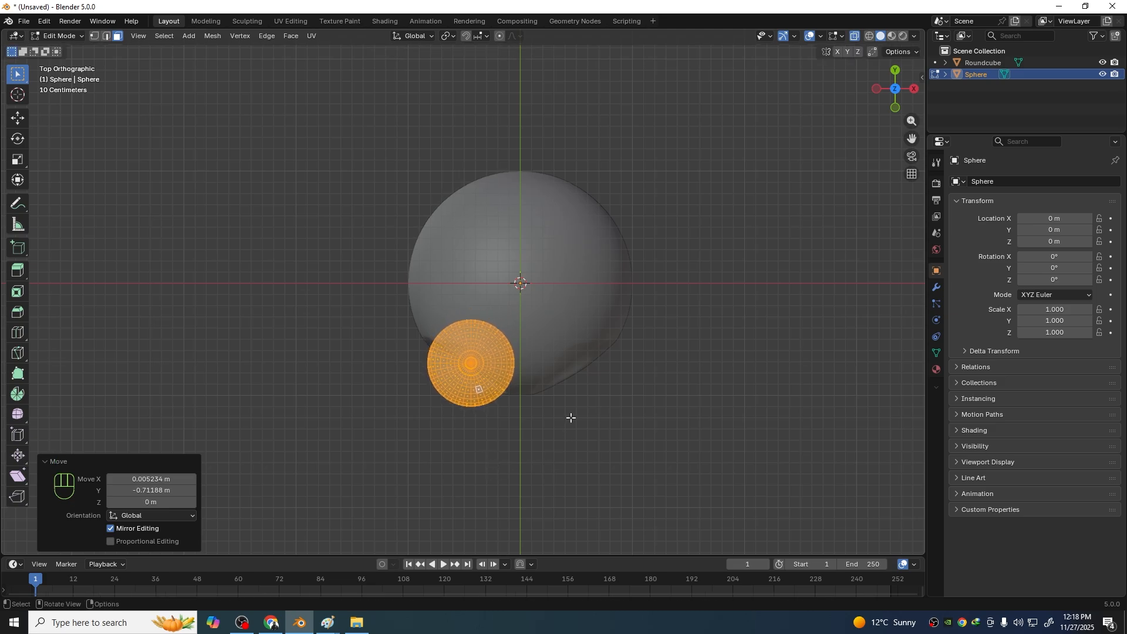
pyautogui.press('KP_1')
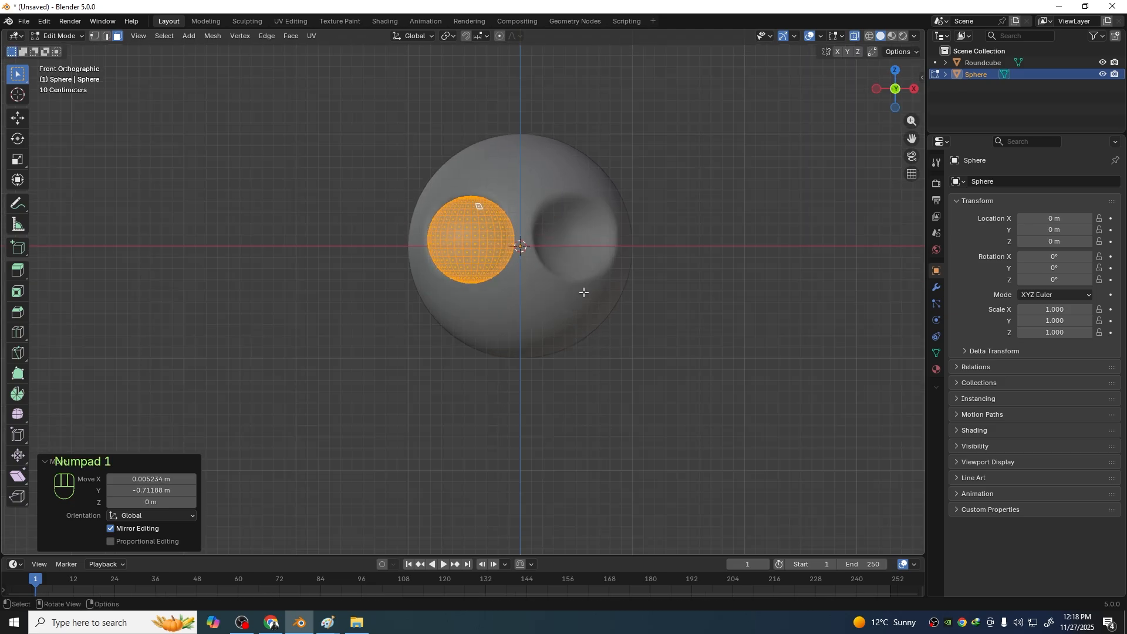
pyautogui.click(855, 36)
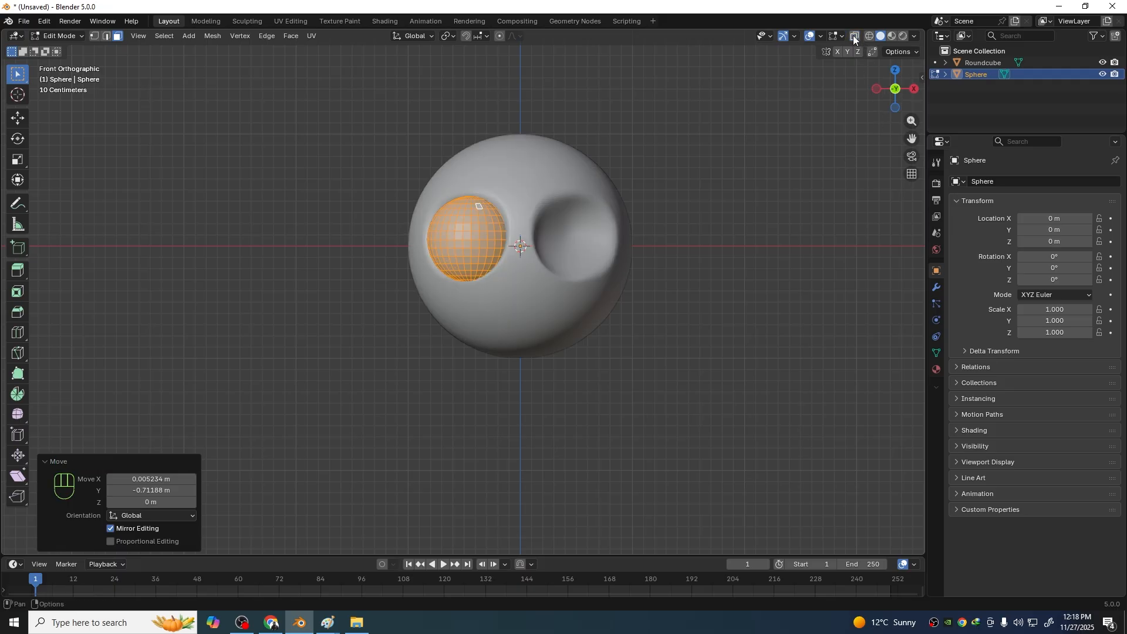
pyautogui.moveTo(652, 277)
pyautogui.mouseDown(button='middle')
pyautogui.moveTo(654, 232)
pyautogui.moveTo(659, 274)
pyautogui.mouseUp(button='middle')
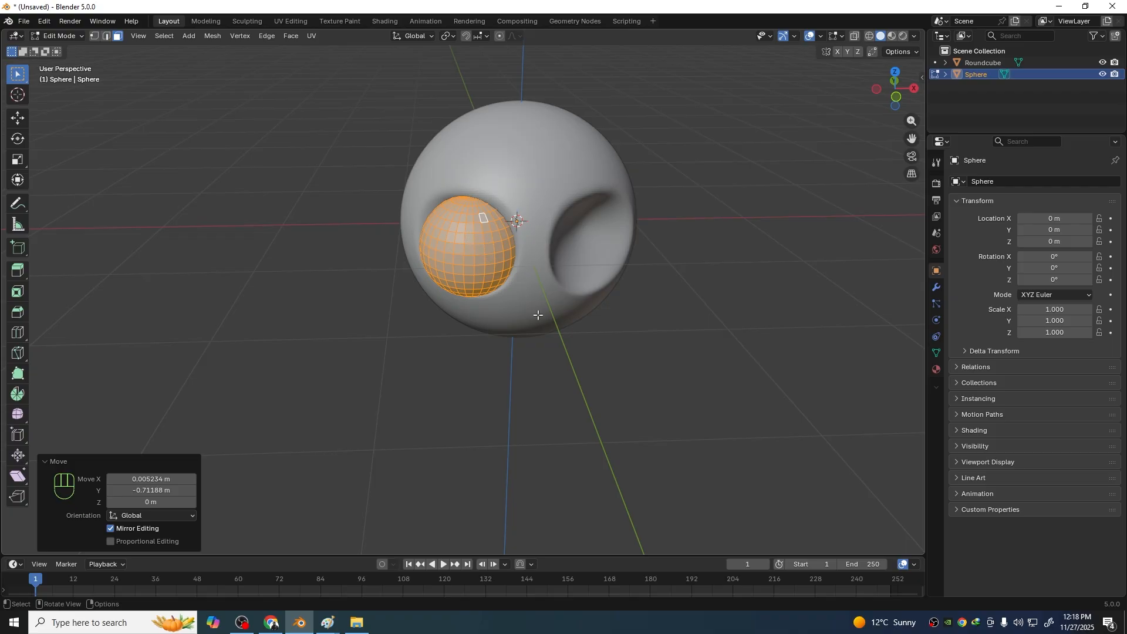
# Rotate the eyeball mesh about -109° in the view plane and about -17.4° around global Z so its pole points forward
pyautogui.press('r')
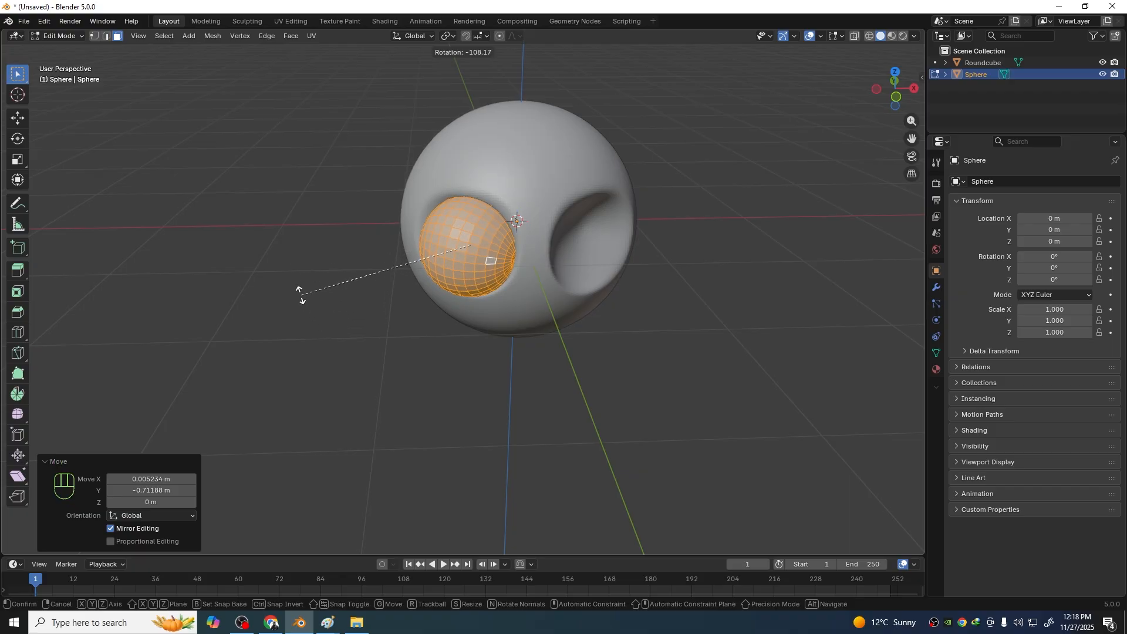
pyautogui.click(301, 293)
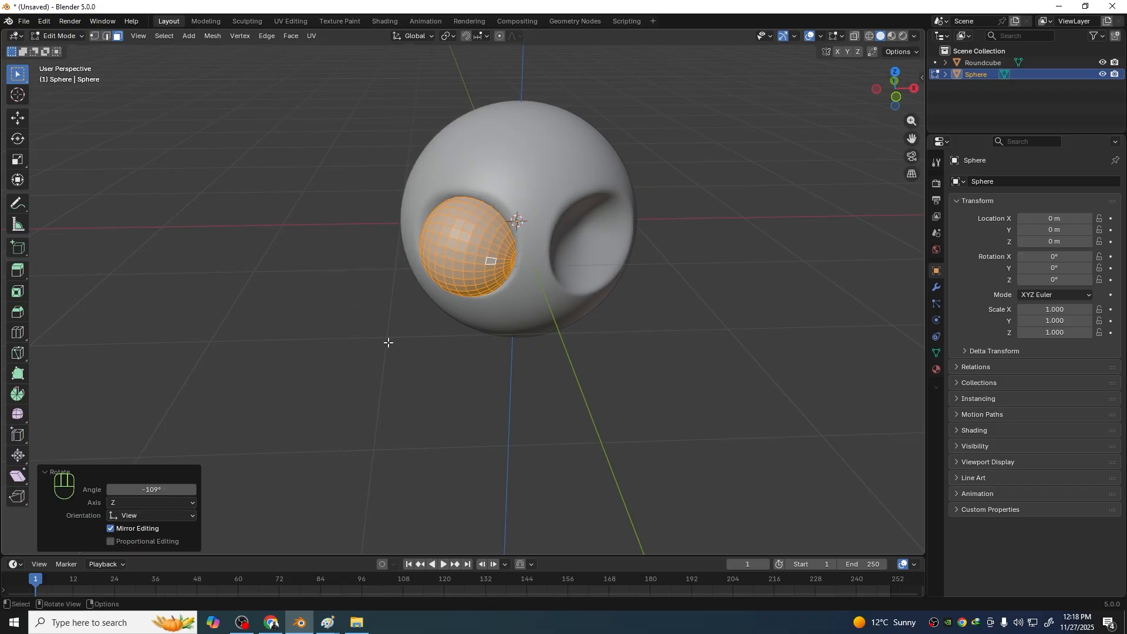
pyautogui.press('r')
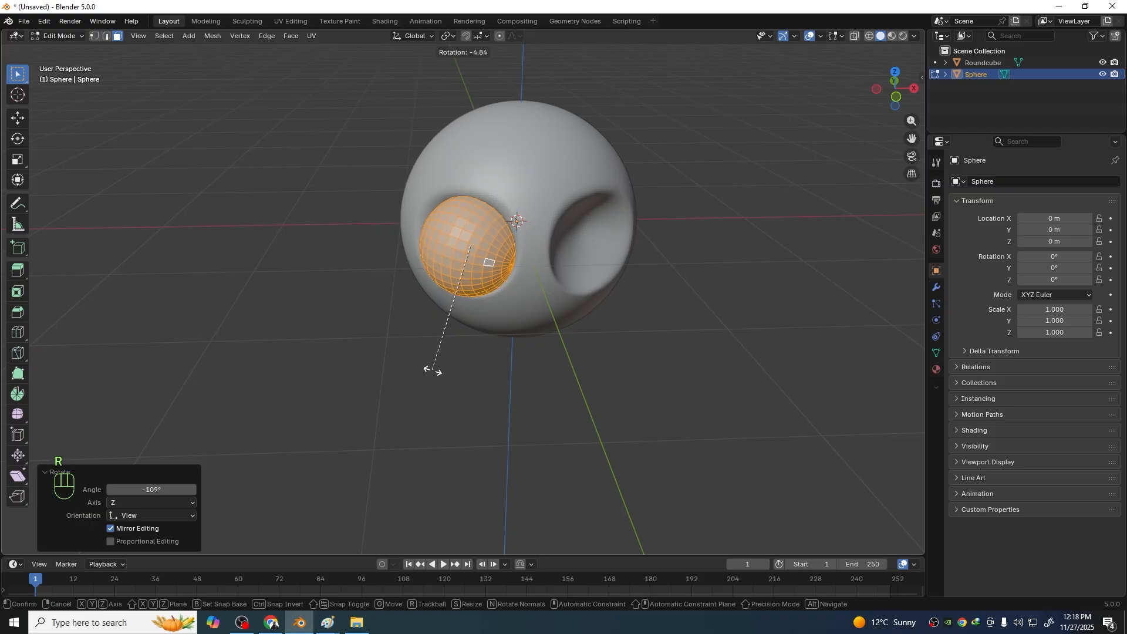
pyautogui.press('z')
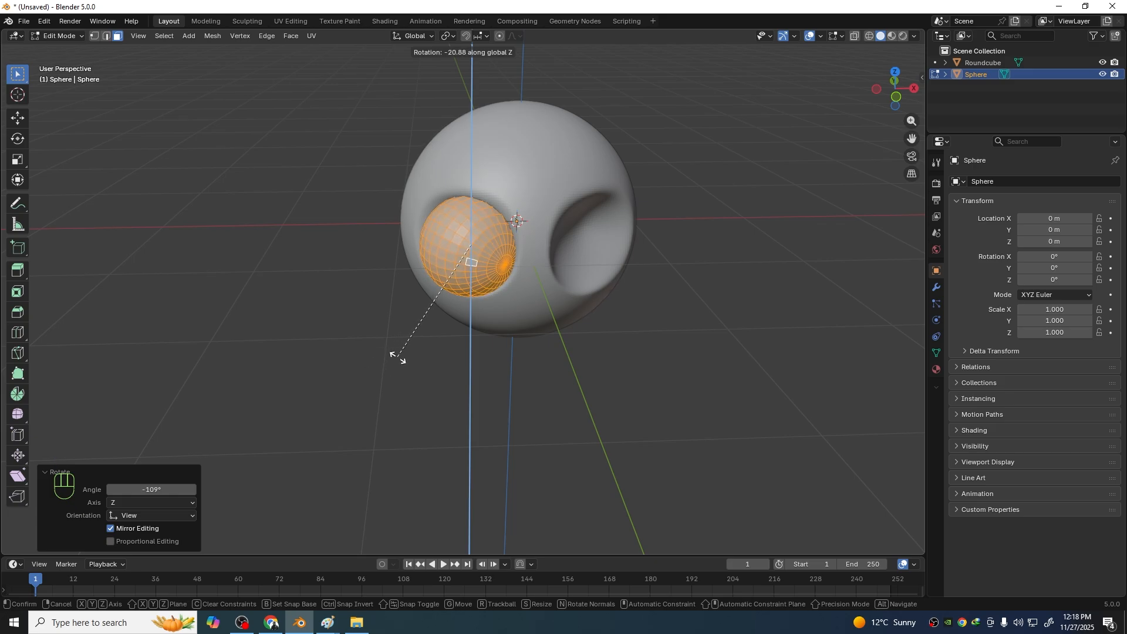
pyautogui.click(405, 356)
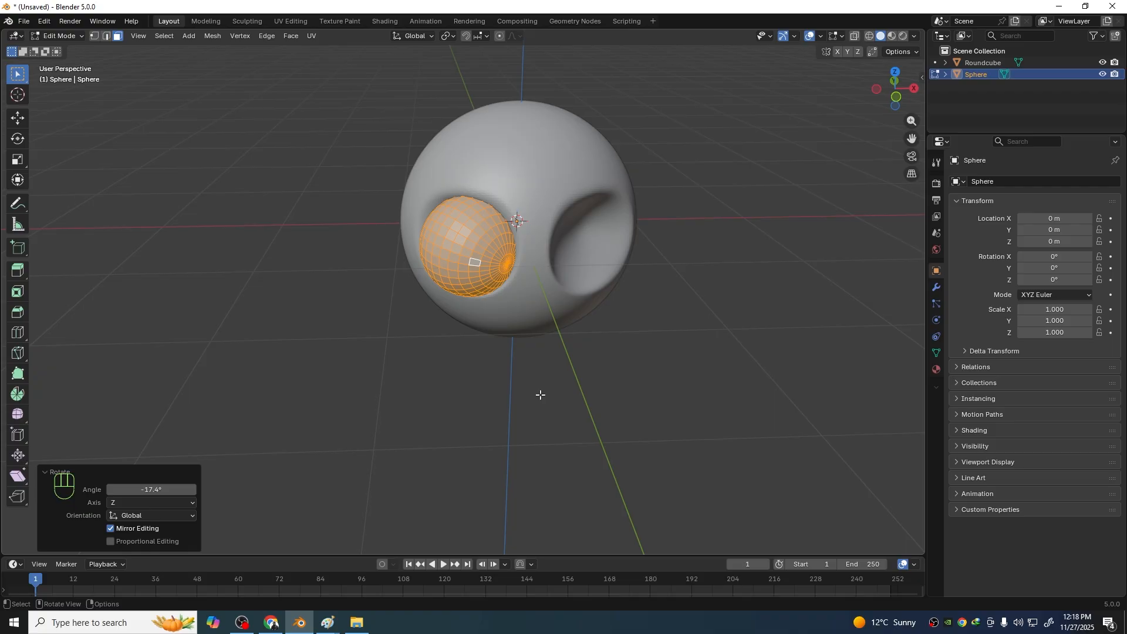
pyautogui.press('KP_1')
pyautogui.scroll(2, 493, 320)
pyautogui.keyDown('shift'); pyautogui.moveTo(516, 287); pyautogui.dragTo(508, 368, button='middle'); pyautogui.keyUp('shift')
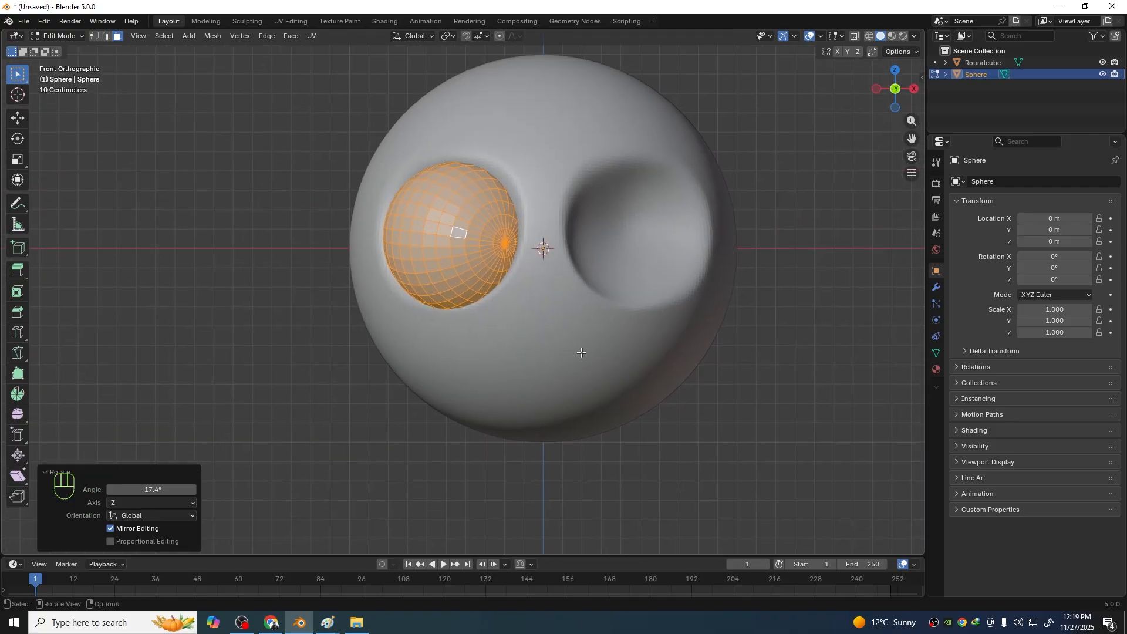
# Show the eyeball mesh from the right side with X-ray turned on
pyautogui.press('KP_3')
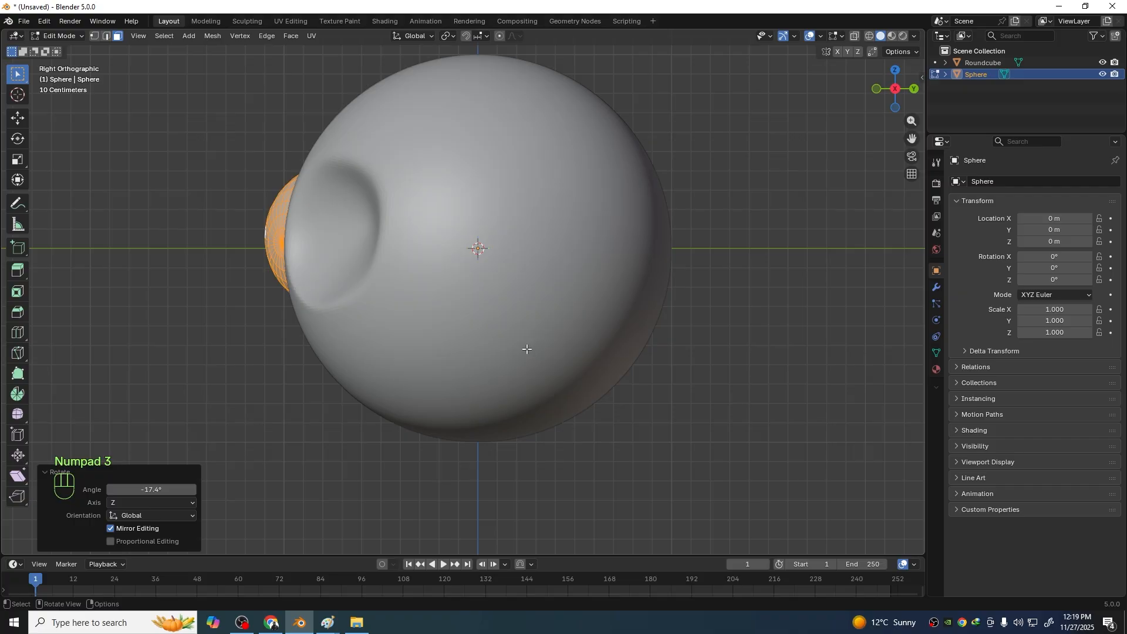
pyautogui.click(852, 37)
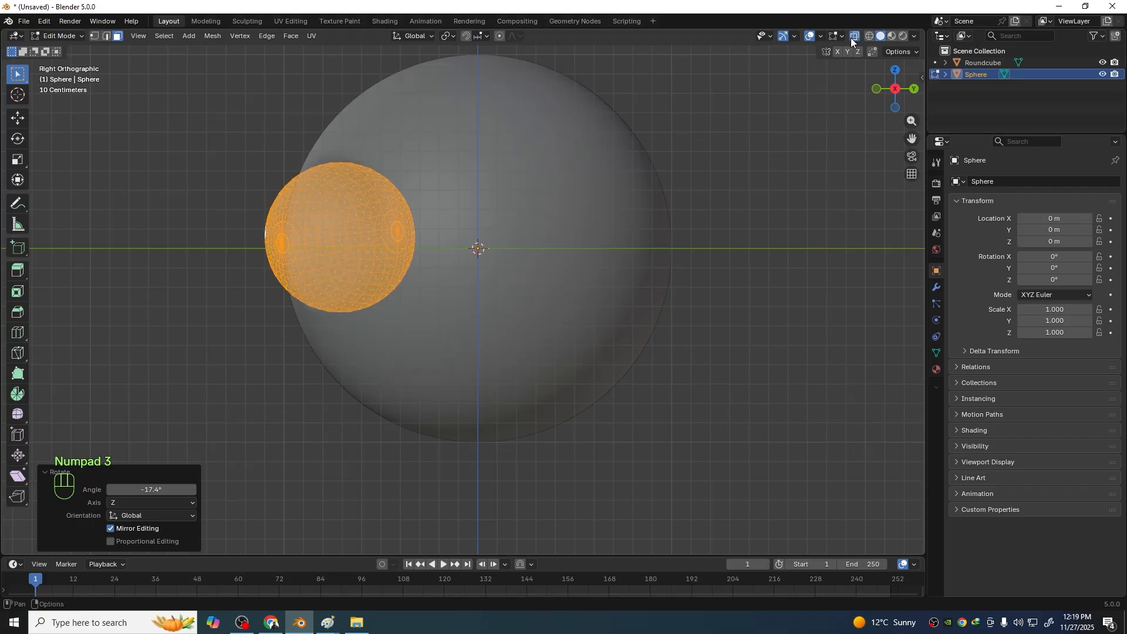
pyautogui.press('g')
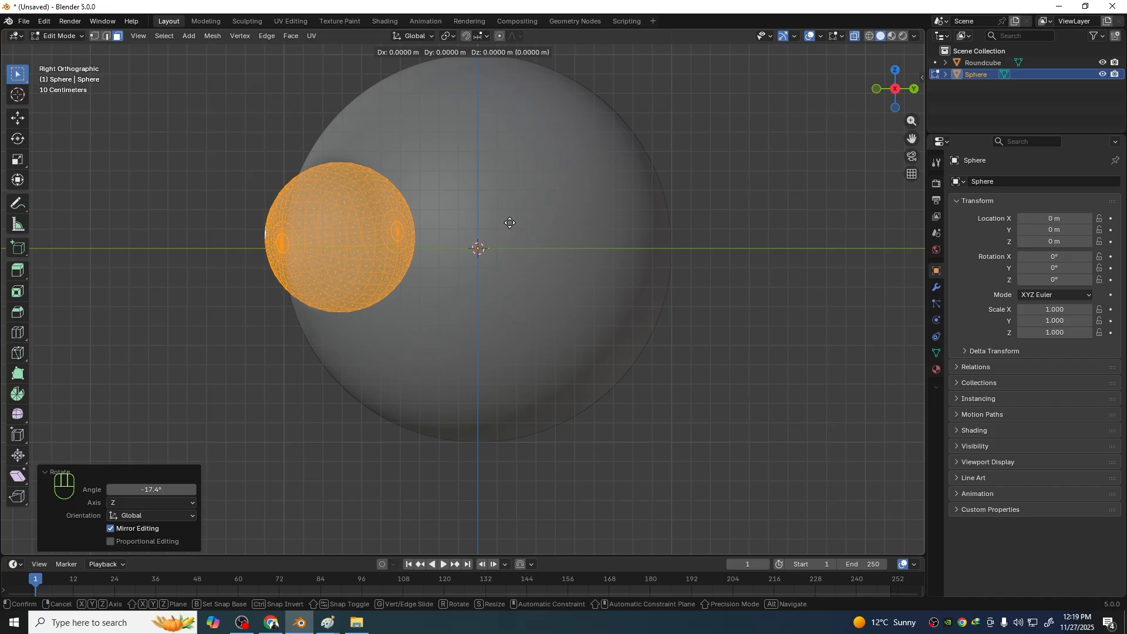
pyautogui.press('g')
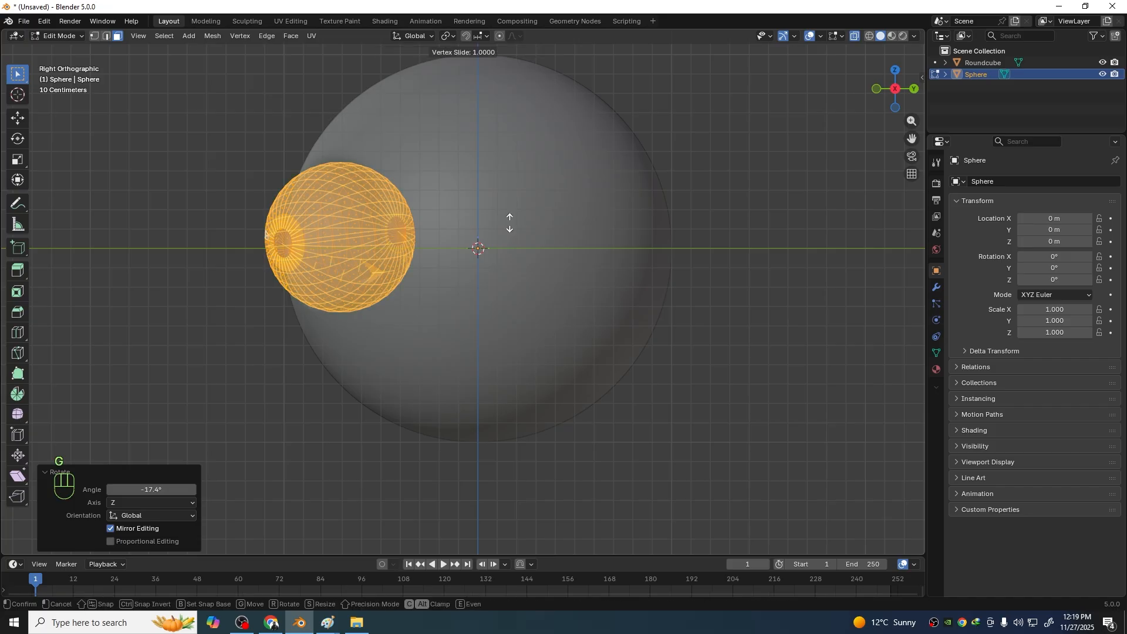
pyautogui.press('y')
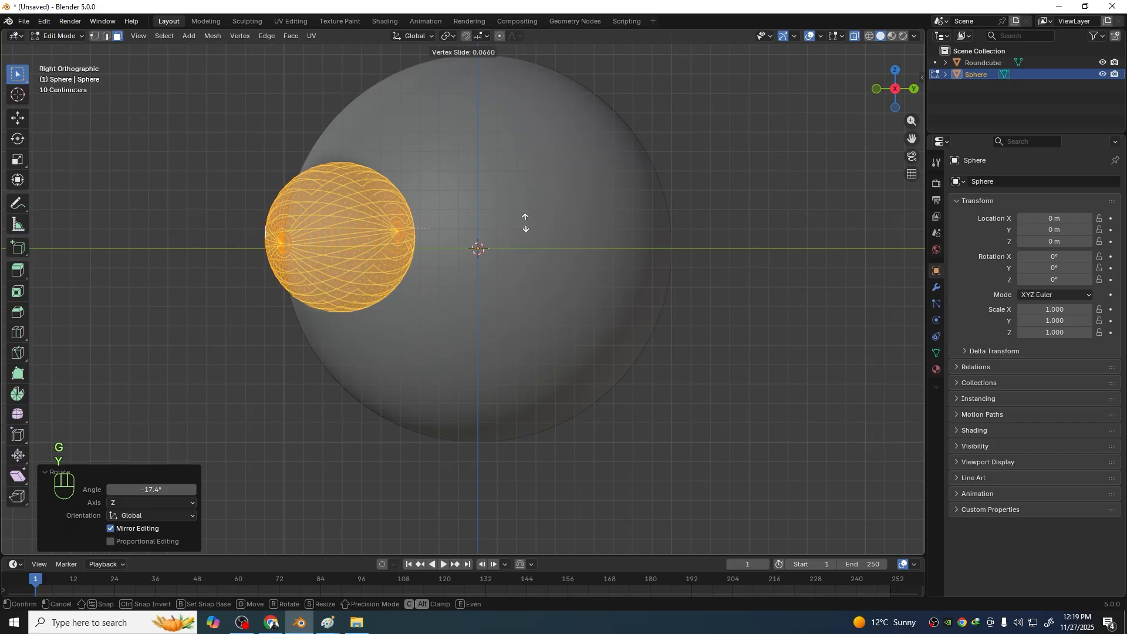
pyautogui.rightClick(526, 223)
# Reselect the whole eyeball mesh, move it about 0.079 m along global Y into the socket, and turn off X-ray
pyautogui.click(224, 313)
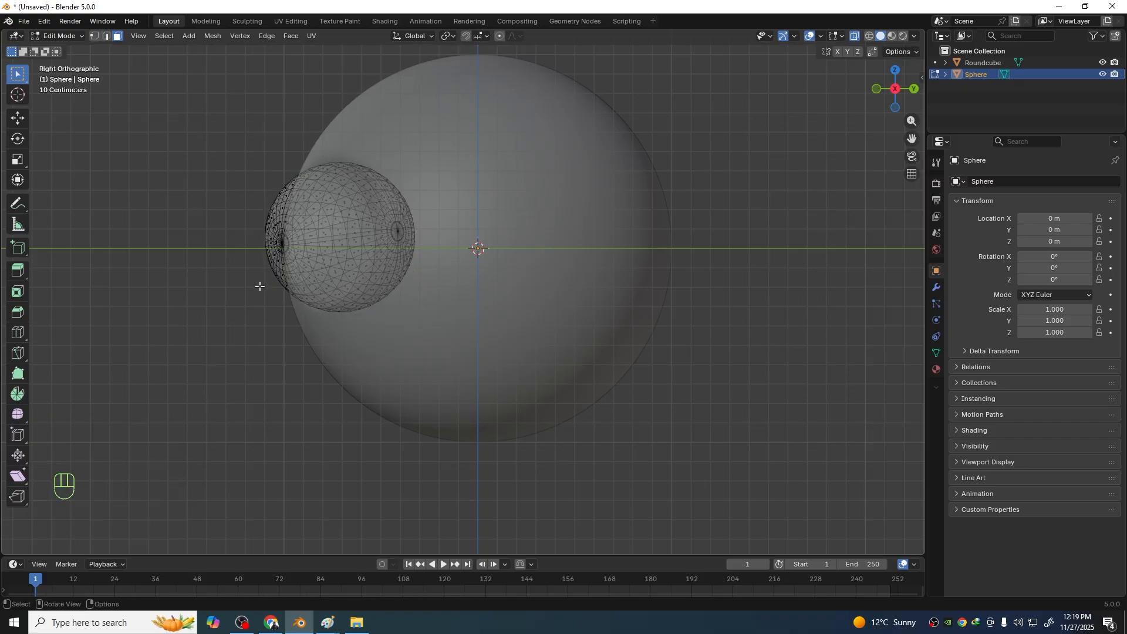
pyautogui.click(277, 250)
pyautogui.press('a')
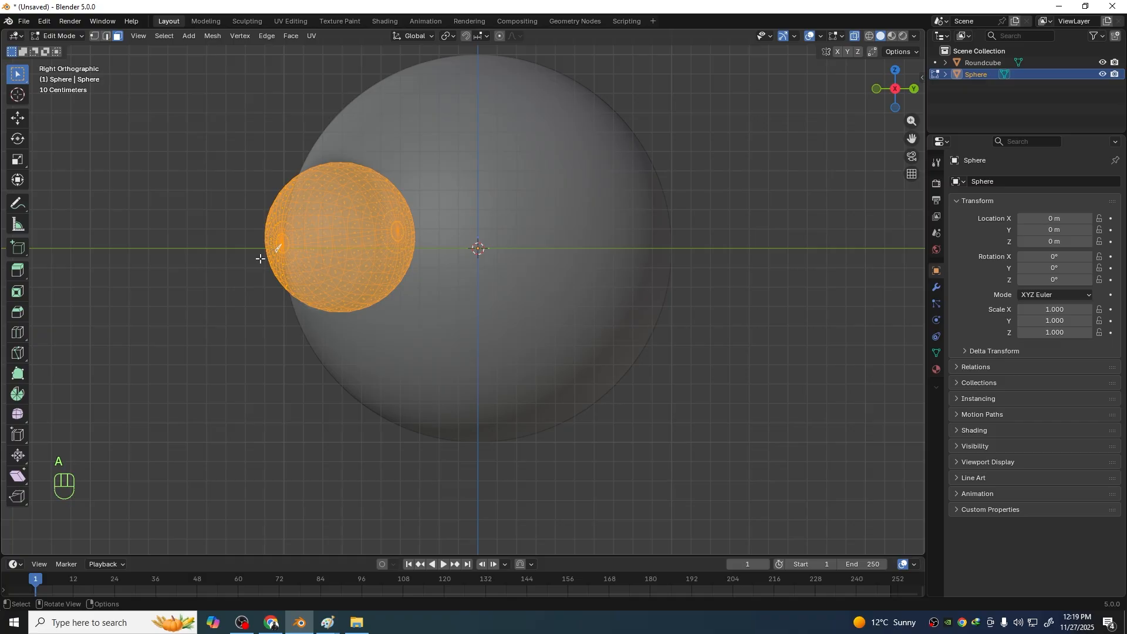
pyautogui.press('g')
pyautogui.press('y')
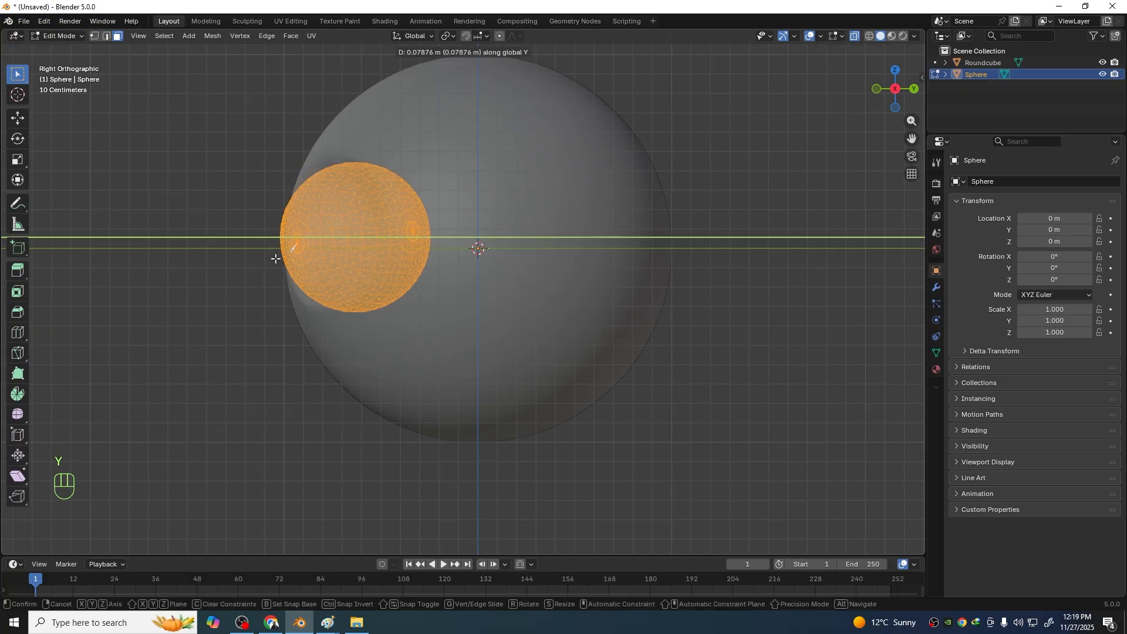
pyautogui.click(276, 256)
pyautogui.moveTo(219, 312); pyautogui.dragTo(312, 337, button='middle')
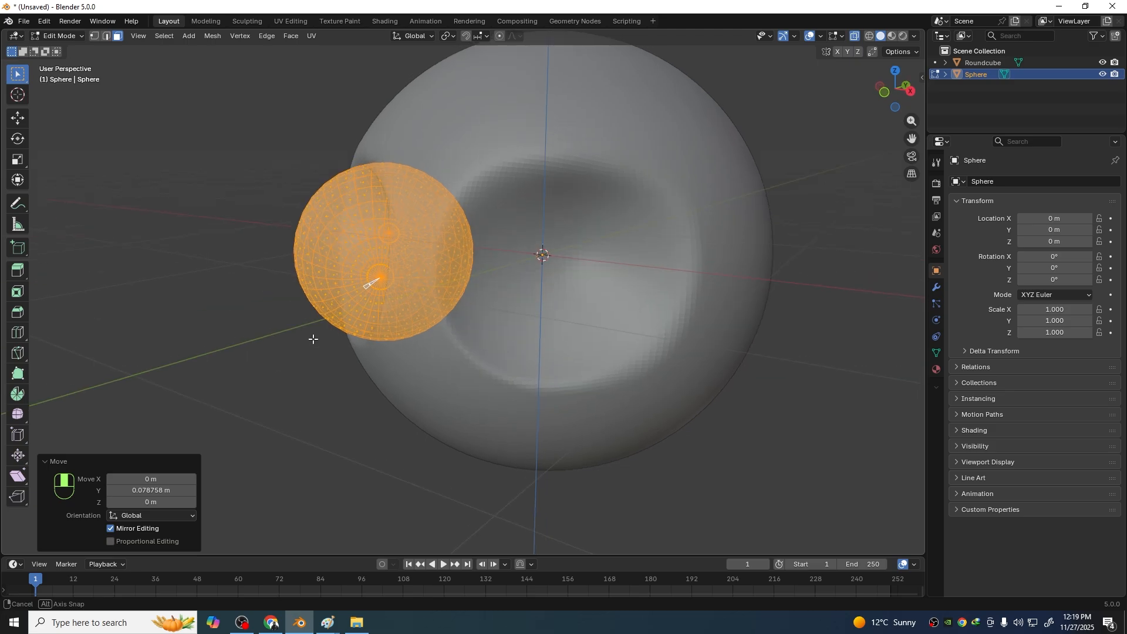
pyautogui.press('KP_1')
pyautogui.moveTo(418, 337)
pyautogui.mouseDown(button='middle')
pyautogui.moveTo(385, 353)
pyautogui.moveTo(410, 352)
pyautogui.mouseUp(button='middle')
pyautogui.click(854, 37)
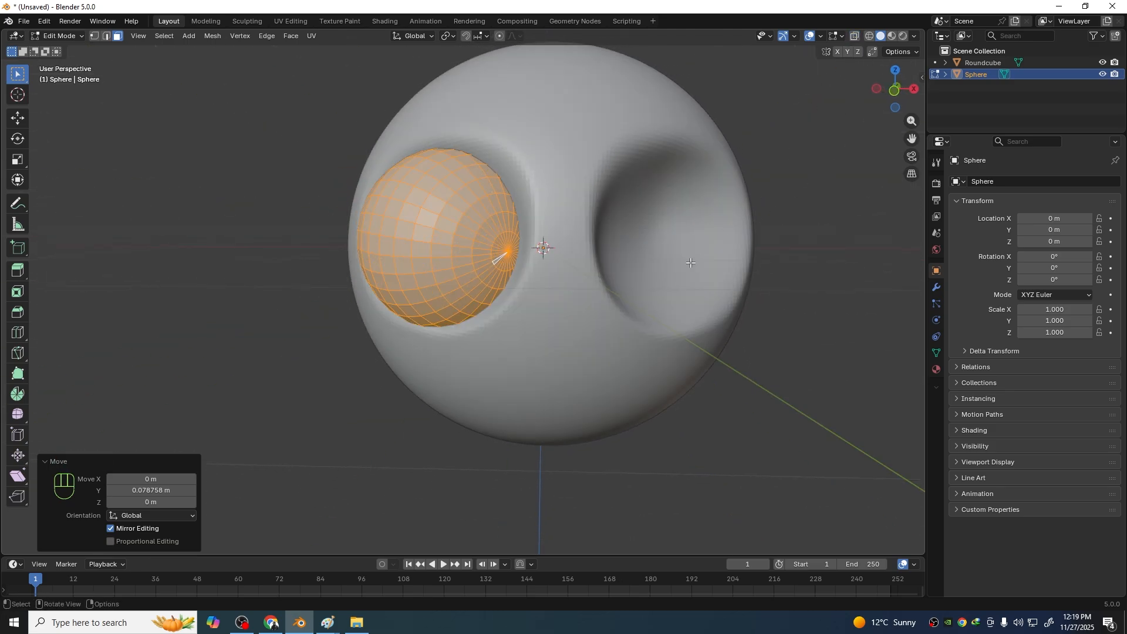
# Using X-ray in the right side view, push the eyeball mesh about 0.051 m further along global Y, then disable X-ray
pyautogui.moveTo(691, 262); pyautogui.dragTo(619, 288, button='middle')
pyautogui.press('KP_1')
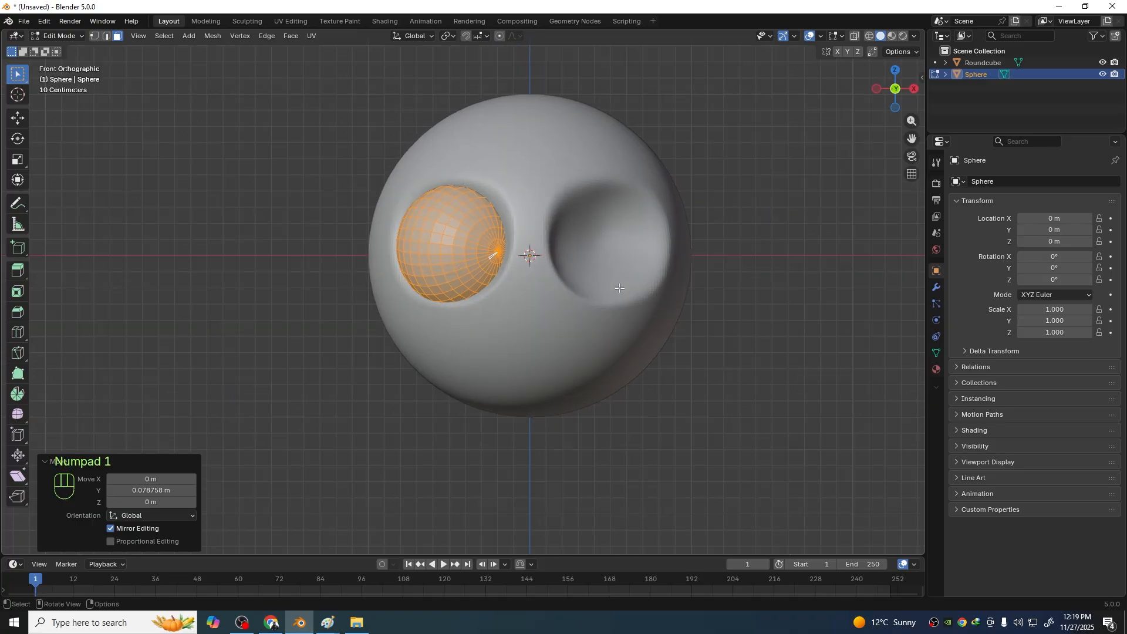
pyautogui.press('KP_3')
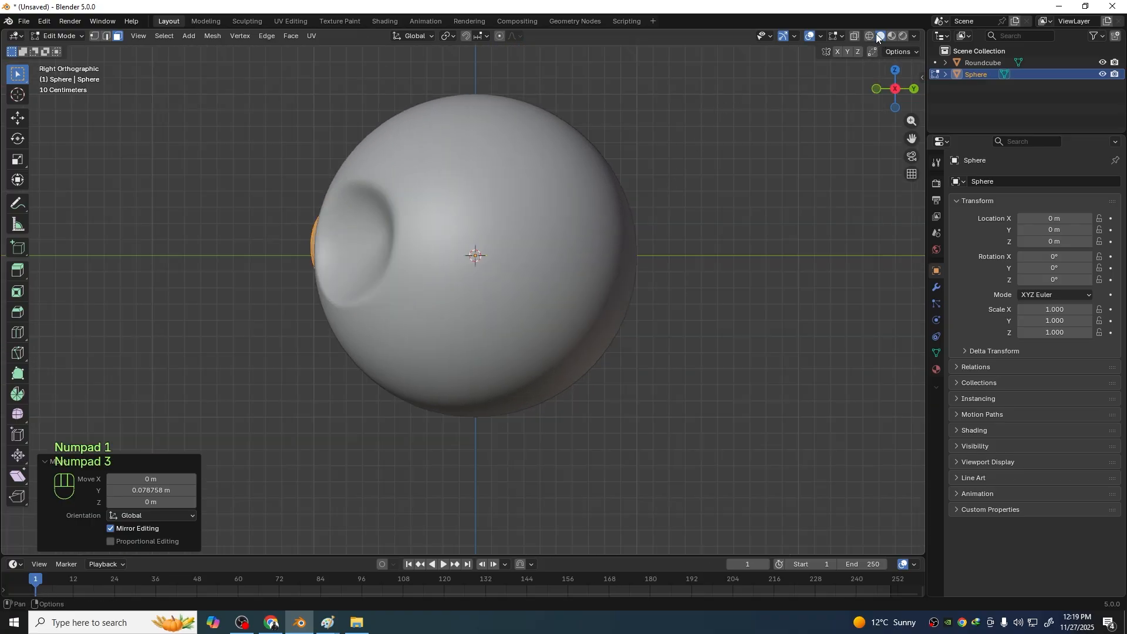
pyautogui.click(854, 37)
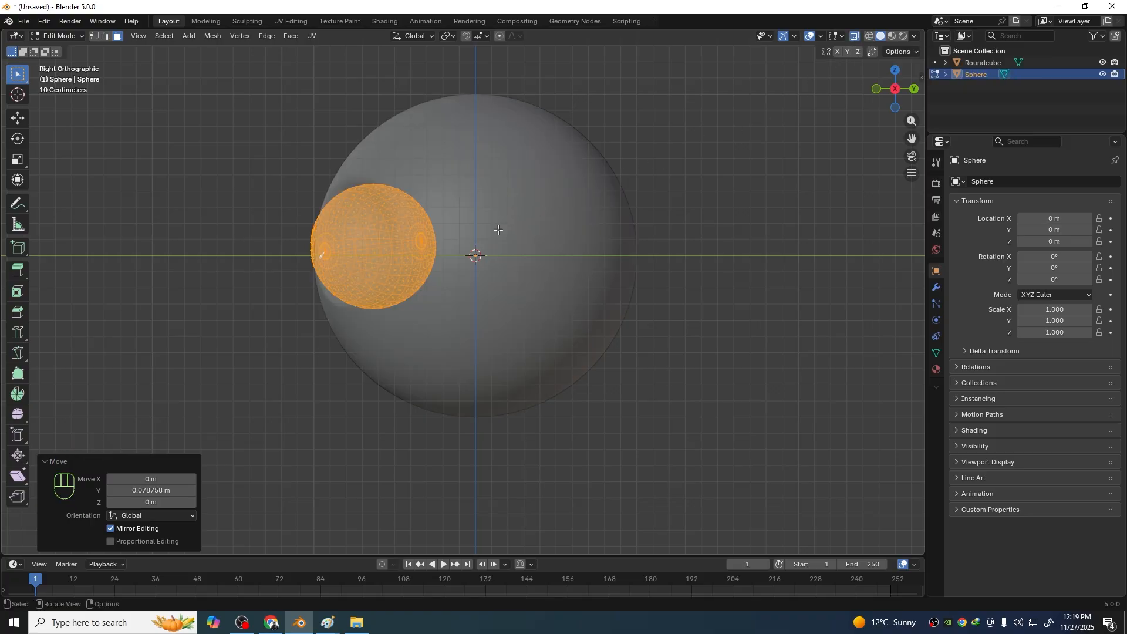
pyautogui.press('g')
pyautogui.press('y')
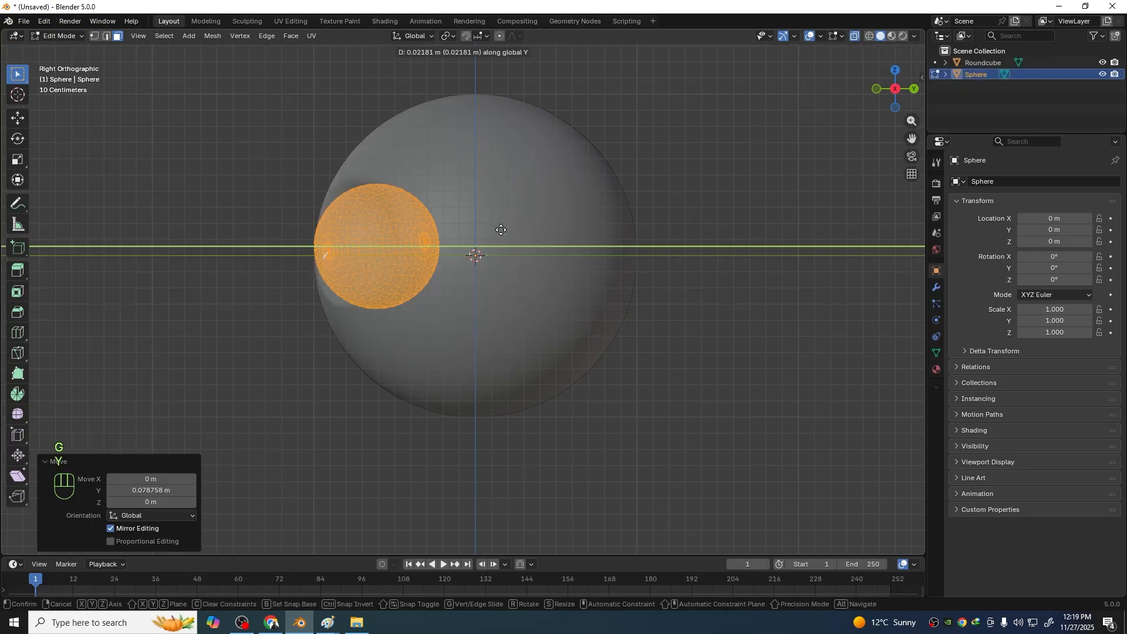
pyautogui.click(505, 230)
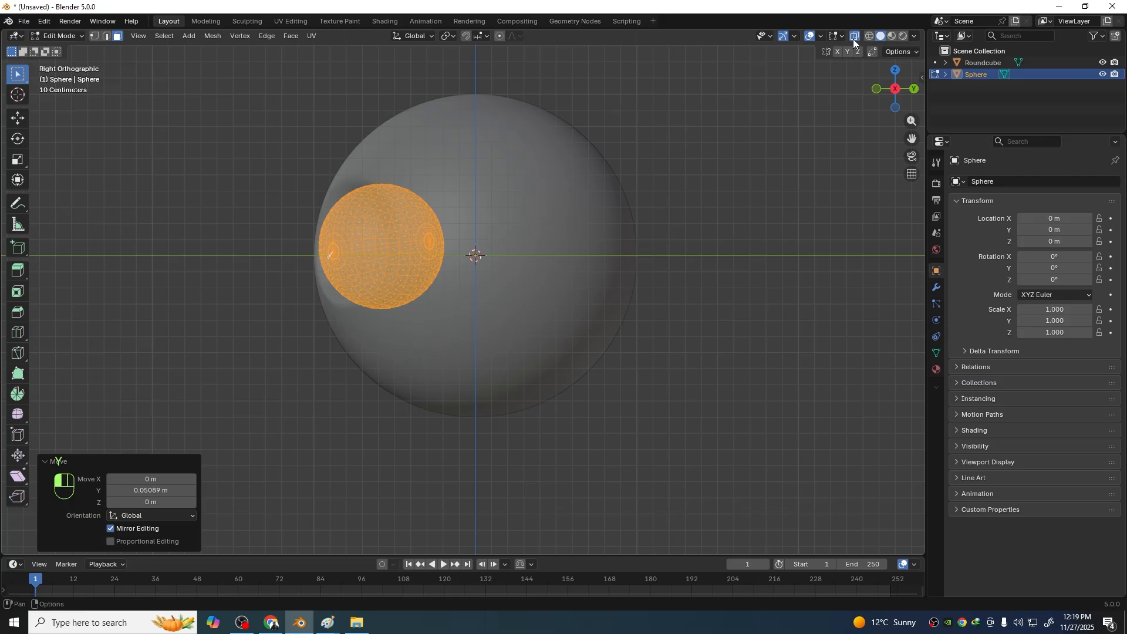
pyautogui.hotkey('alt', 'z')
# Rotate the eyeball mesh about -13.3° around global Z to turn its pole further forward
pyautogui.moveTo(673, 259); pyautogui.dragTo(814, 276, button='middle')
pyautogui.scroll(2, 641, 306)
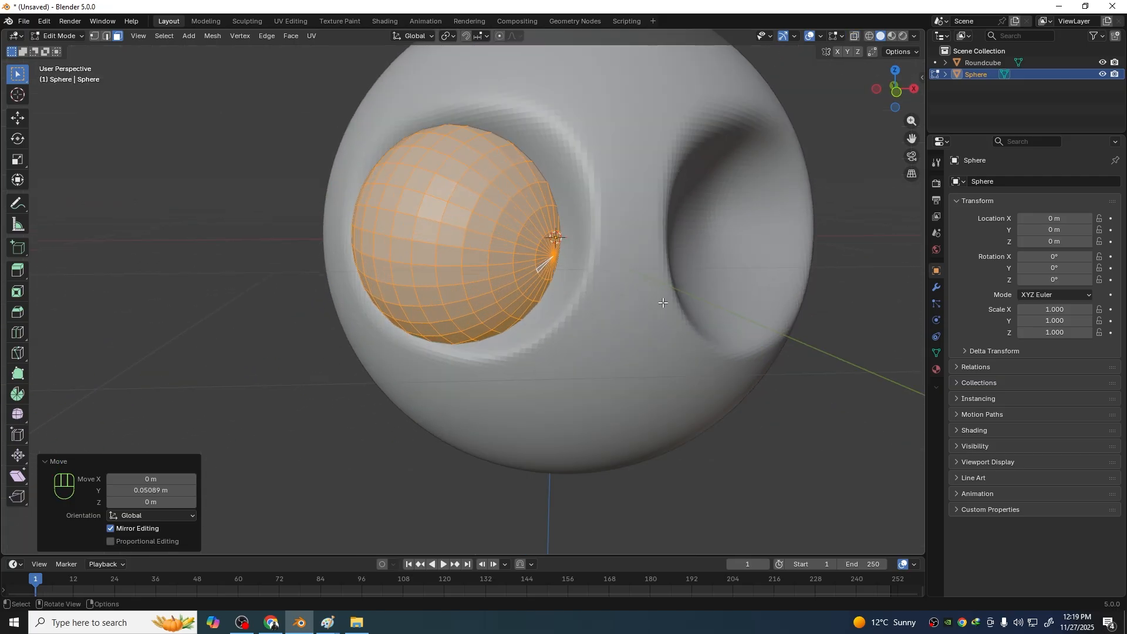
pyautogui.moveTo(688, 300); pyautogui.dragTo(679, 300, button='middle')
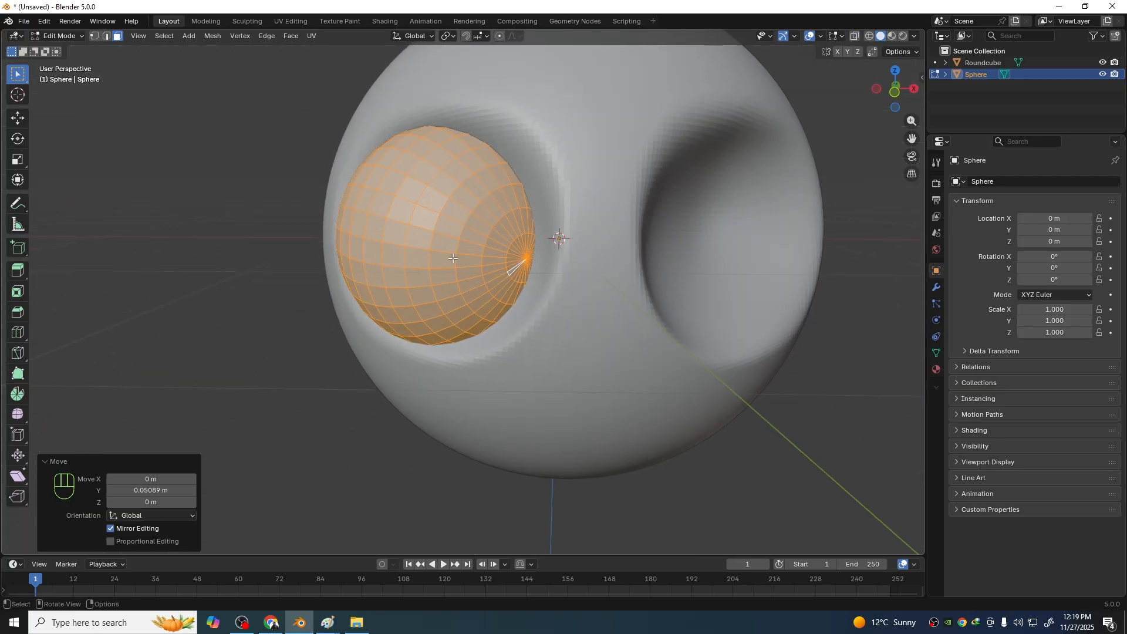
pyautogui.scroll(-2, 486, 288)
pyautogui.press('r')
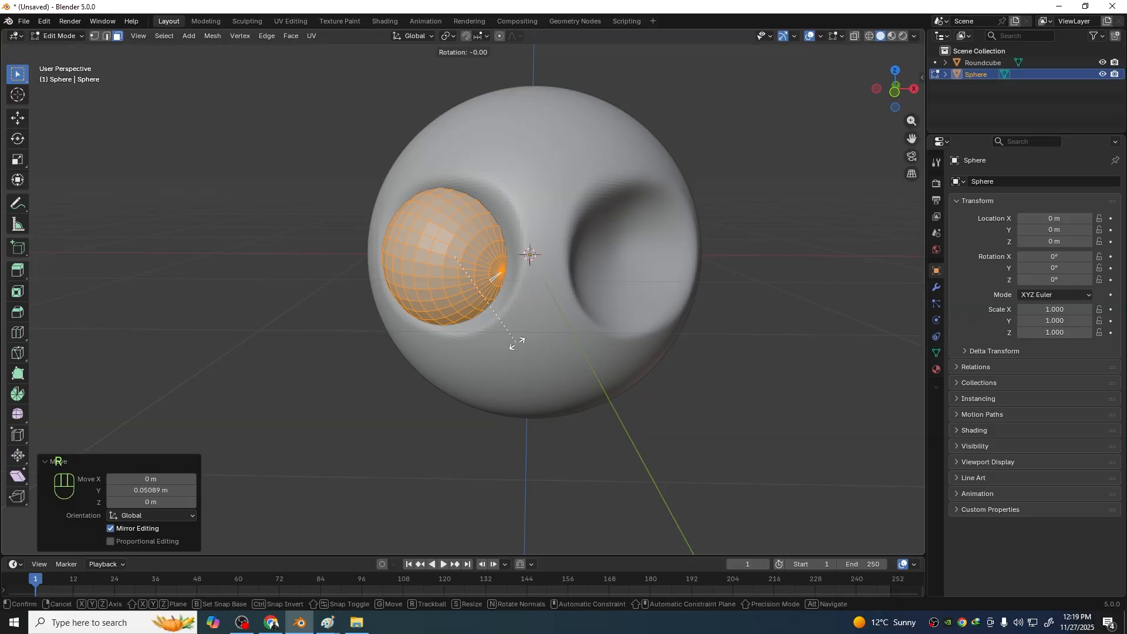
pyautogui.press('z')
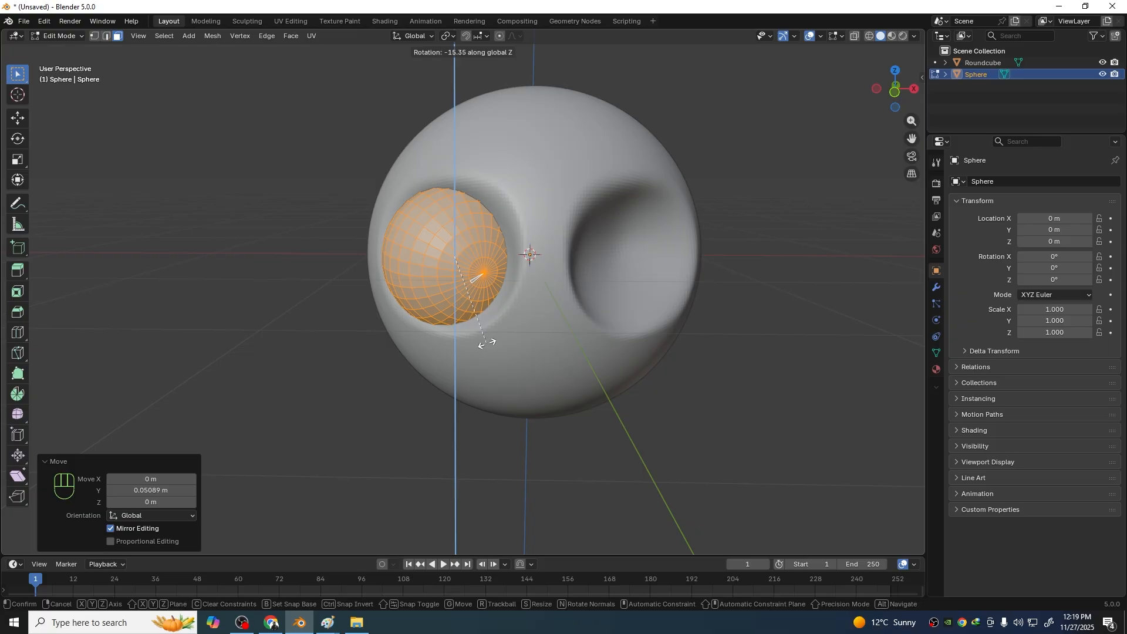
pyautogui.click(491, 343)
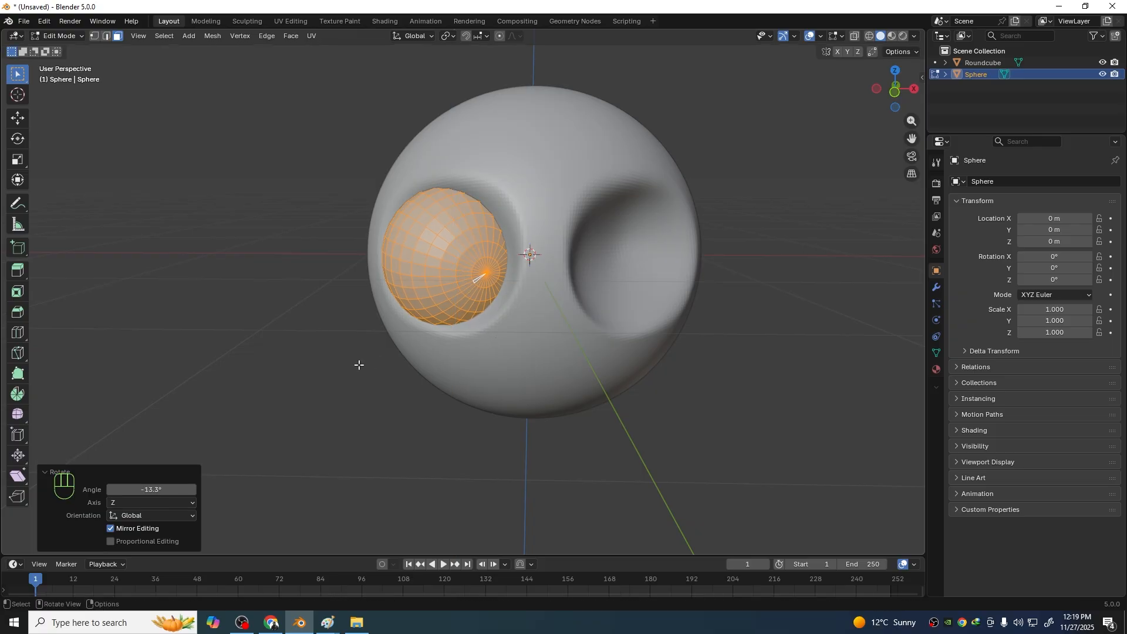
# Switch to vertex selection and select only the front pole vertex of the eyeball
pyautogui.moveTo(358, 366)
pyautogui.keyDown('shift'); pyautogui.mouseDown(button='middle')
pyautogui.moveTo(353, 312)
pyautogui.moveTo(365, 346)
pyautogui.mouseUp(button='middle'); pyautogui.keyUp('shift')
pyautogui.scroll(1, 423, 311)
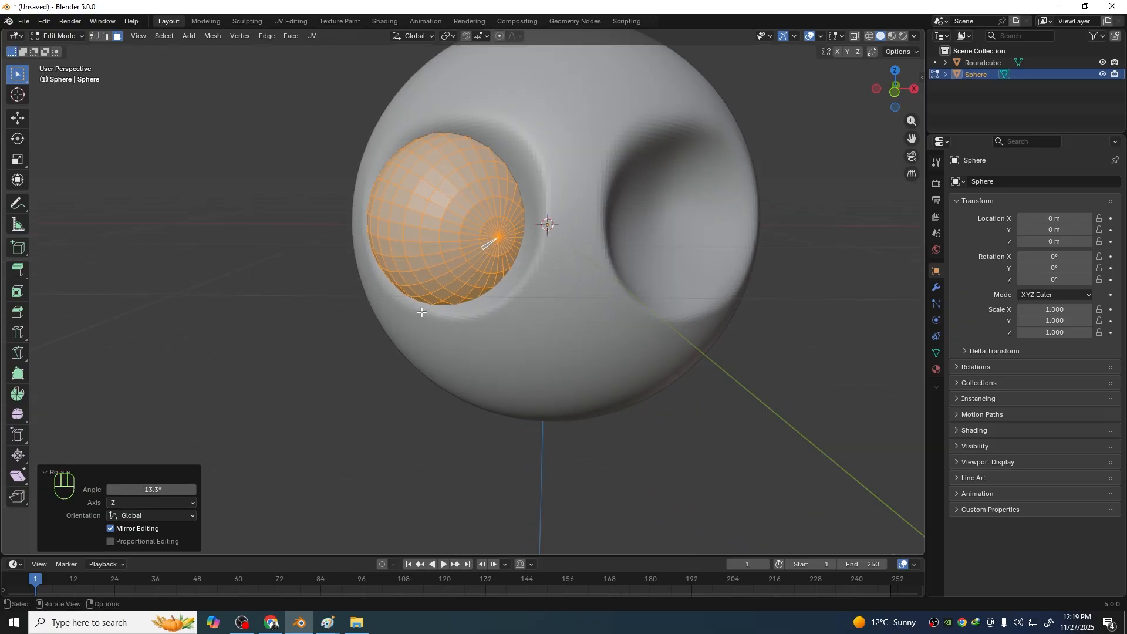
pyautogui.click(94, 38)
pyautogui.scroll(1, 265, 329)
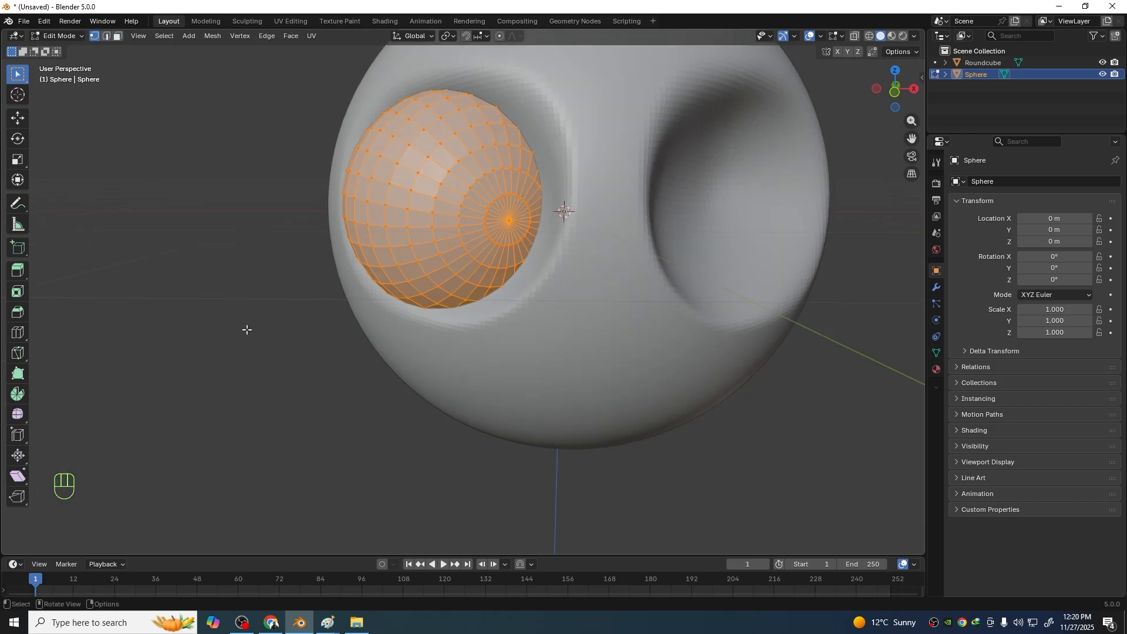
pyautogui.click(246, 329)
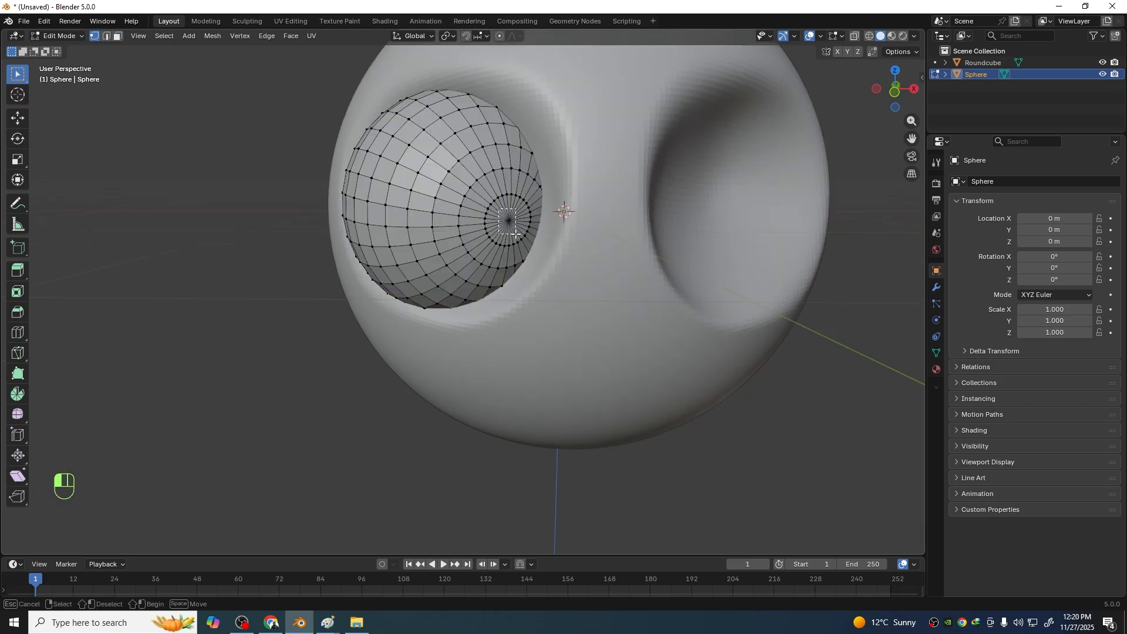
pyautogui.click(508, 219)
pyautogui.scroll(1, 562, 281)
pyautogui.scroll(1, 562, 282)
pyautogui.moveTo(579, 277); pyautogui.dragTo(567, 282, button='middle')
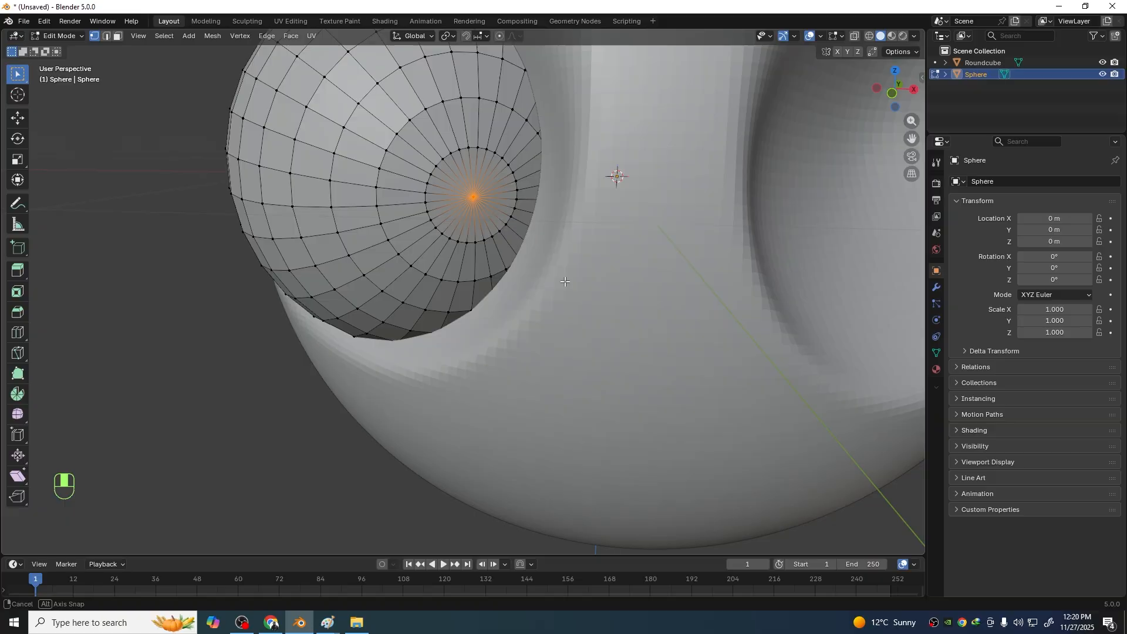
pyautogui.scroll(-3, 567, 281)
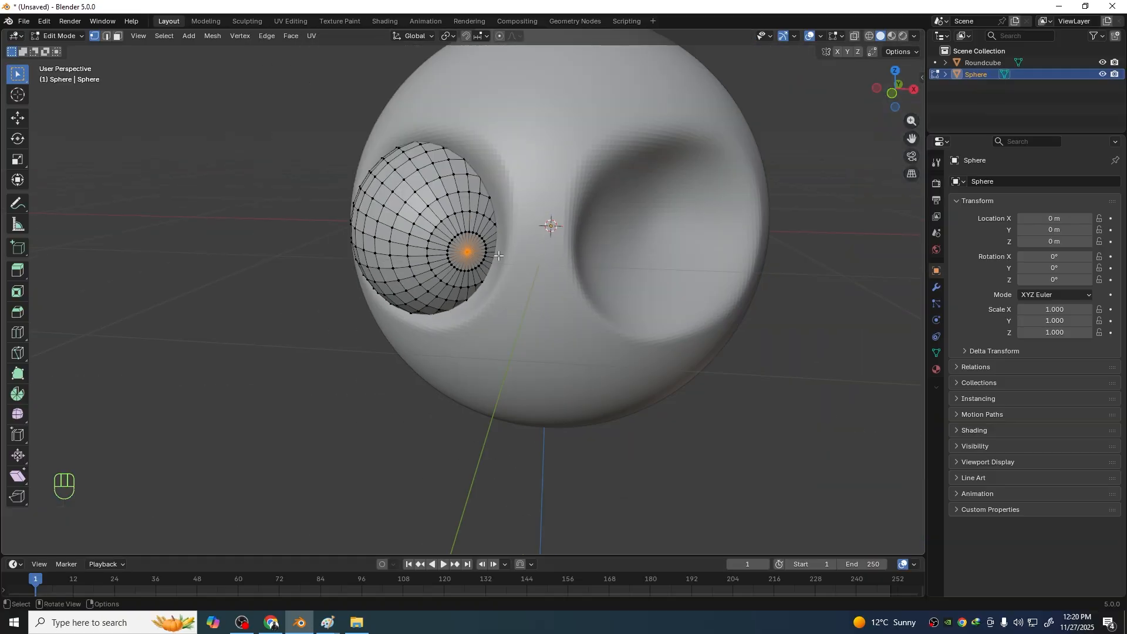
# Select the whole eyeball mesh and add a Mirror modifier on the X axis to fill the opposite socket
pyautogui.click(427, 249)
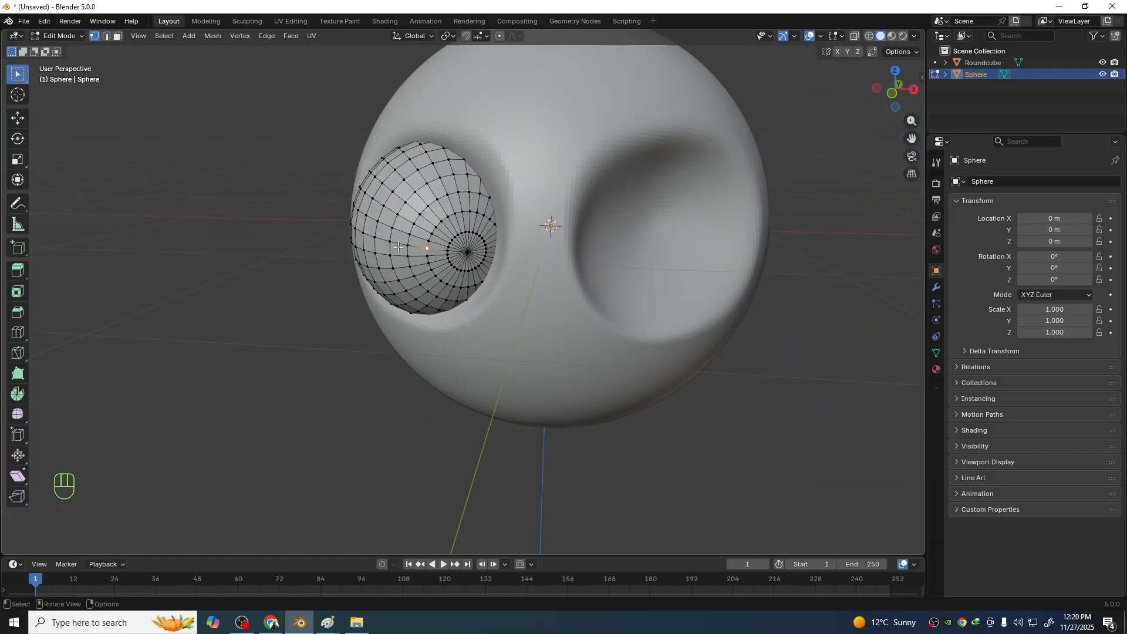
pyautogui.press('a')
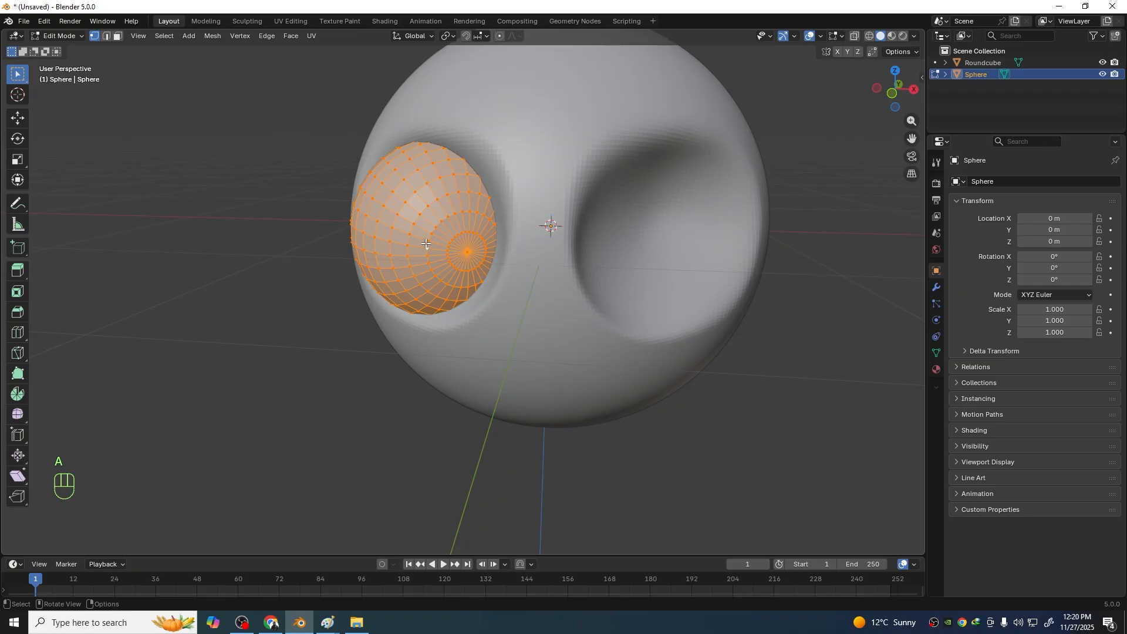
pyautogui.click(936, 287)
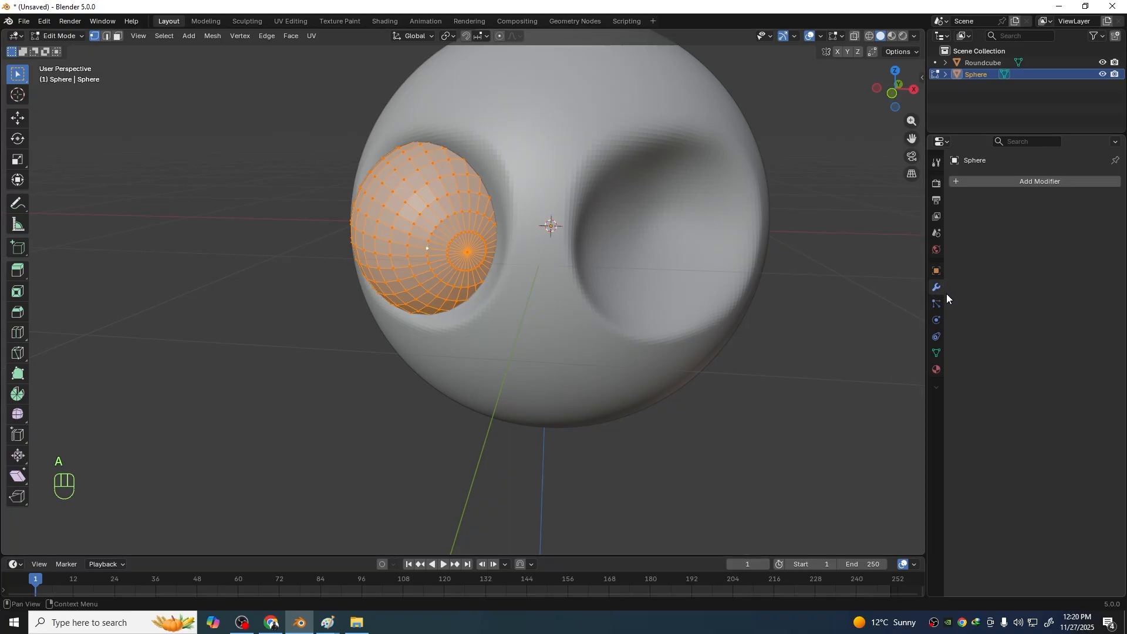
pyautogui.click(1054, 181)
pyautogui.write('m')
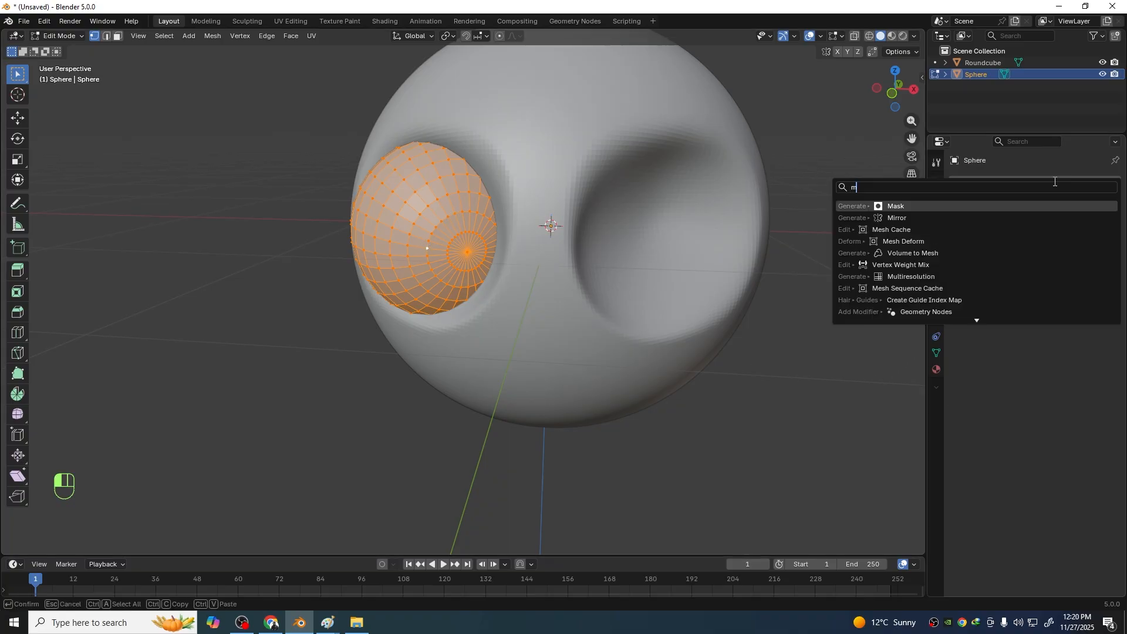
pyautogui.write('ir')
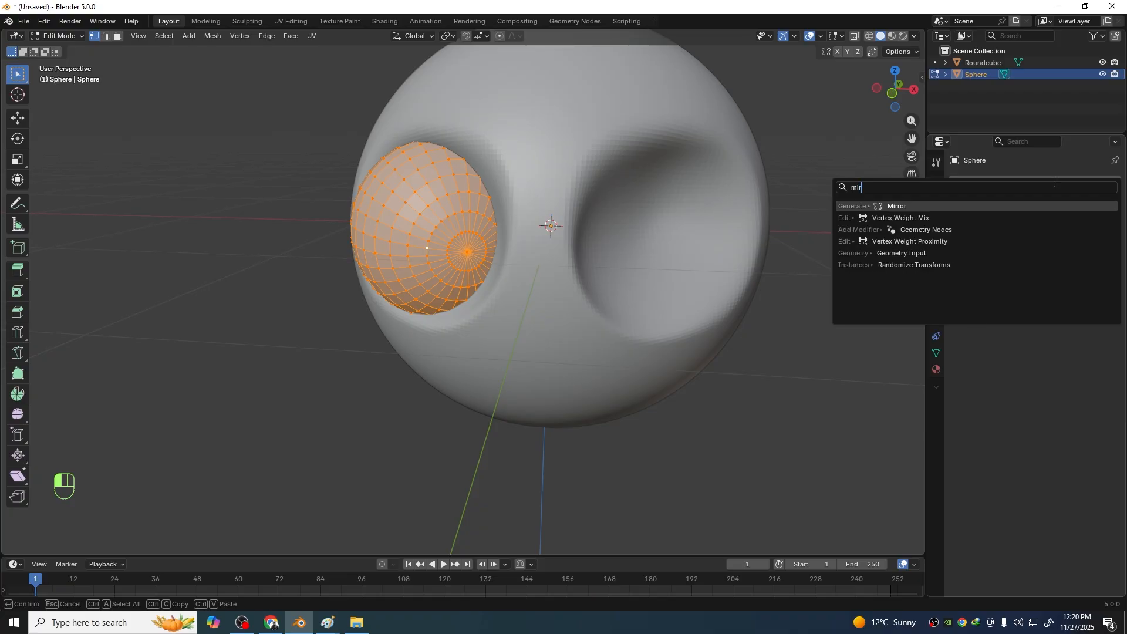
pyautogui.click(926, 206)
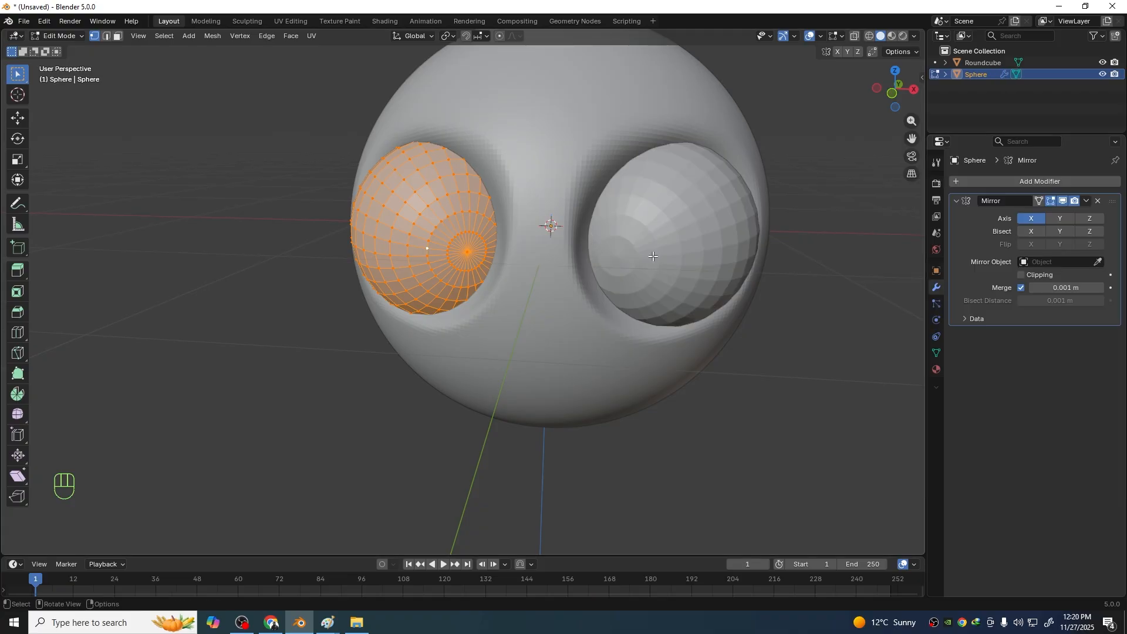
pyautogui.moveTo(653, 256); pyautogui.dragTo(622, 267, button='middle')
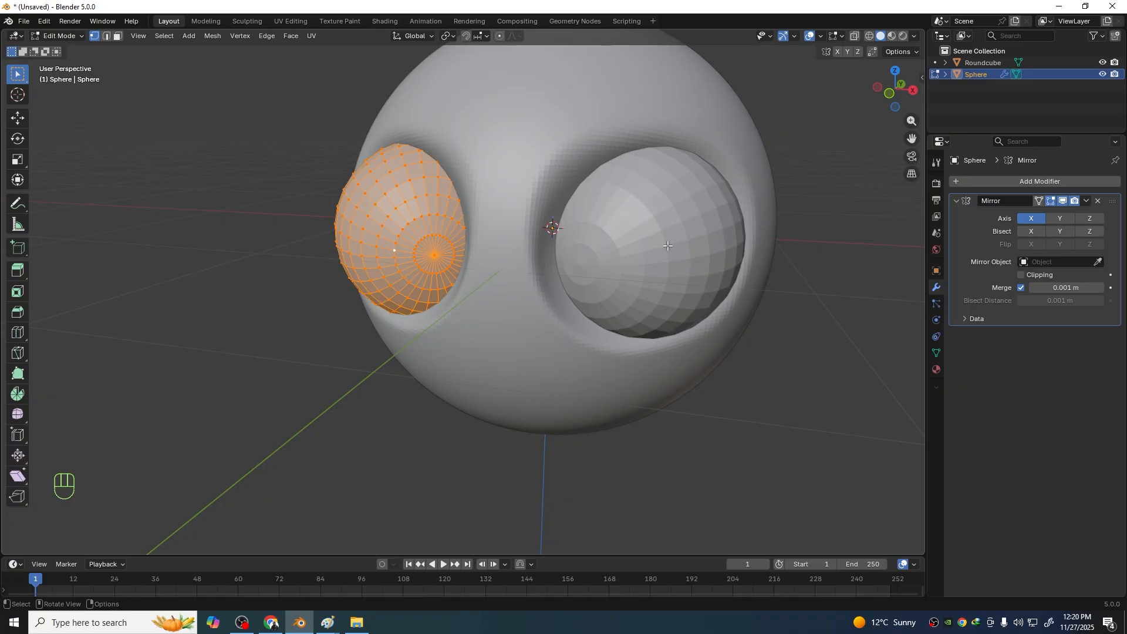
# Delete the front pole vertex of the eyeball mesh to open a round hole where the pupil sits
pyautogui.click(303, 367)
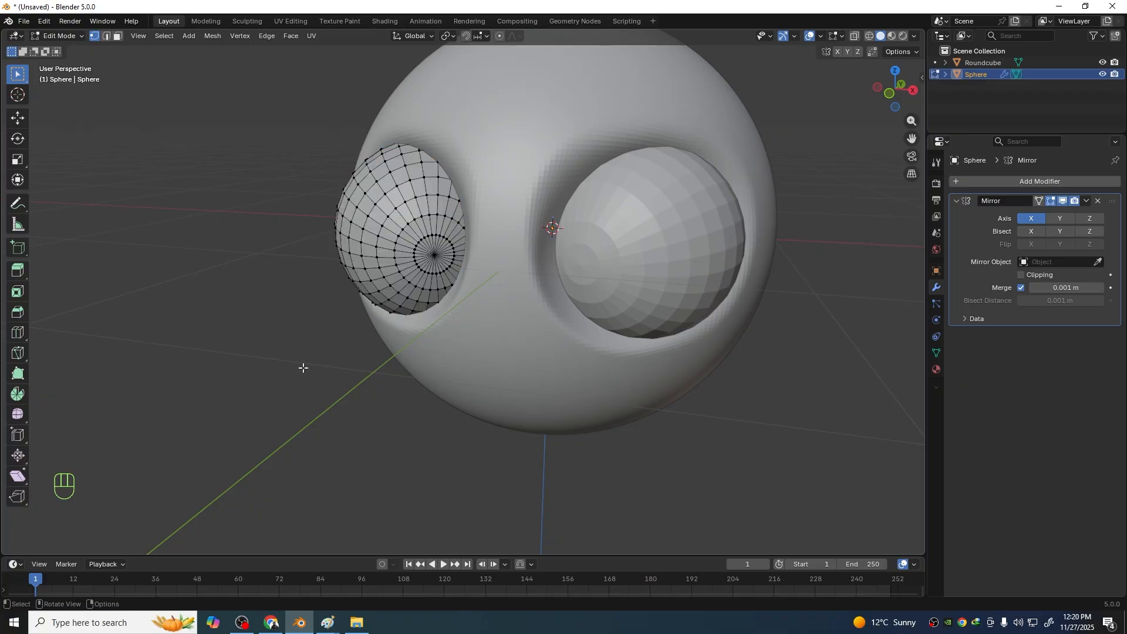
pyautogui.click(425, 259)
pyautogui.scroll(3, 428, 273)
pyautogui.moveTo(430, 277); pyautogui.dragTo(443, 280, button='middle')
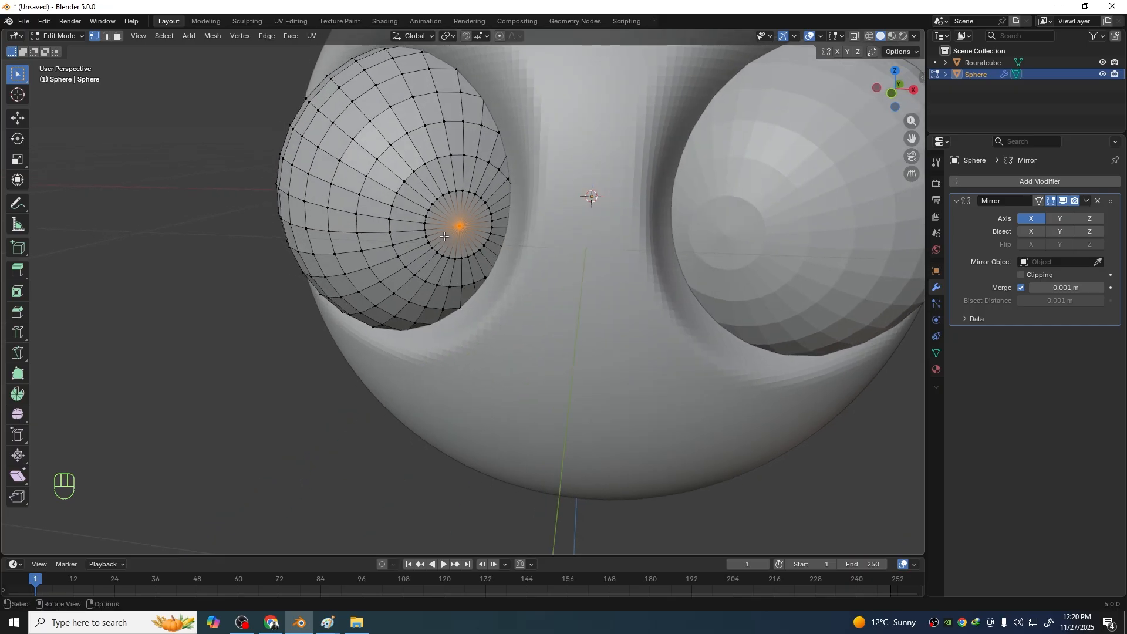
pyautogui.press('Delete')
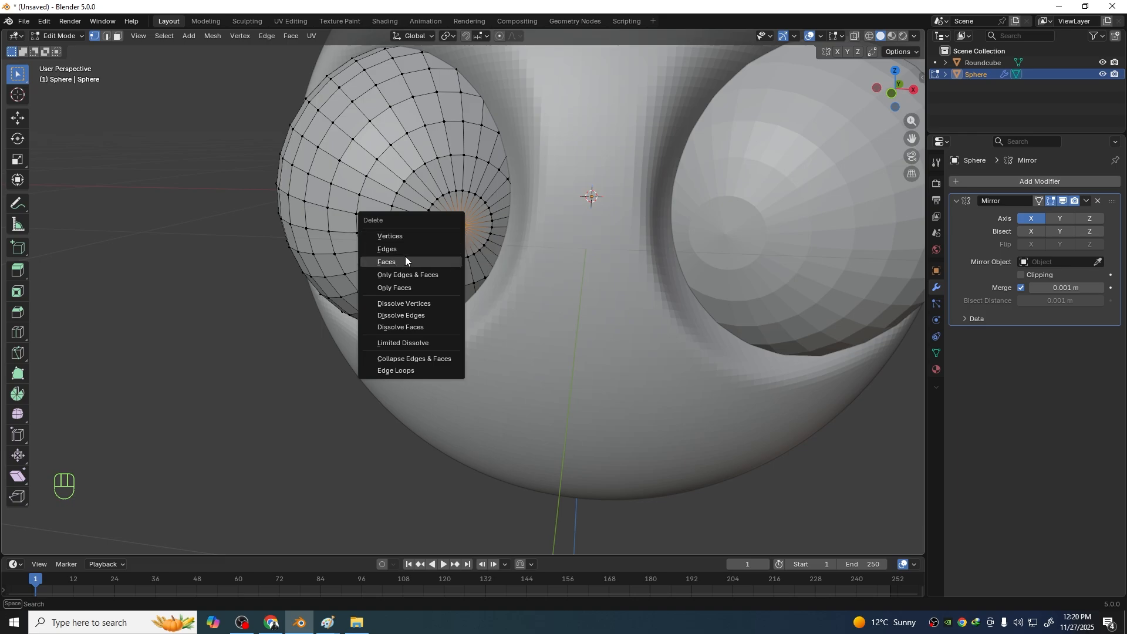
pyautogui.click(414, 240)
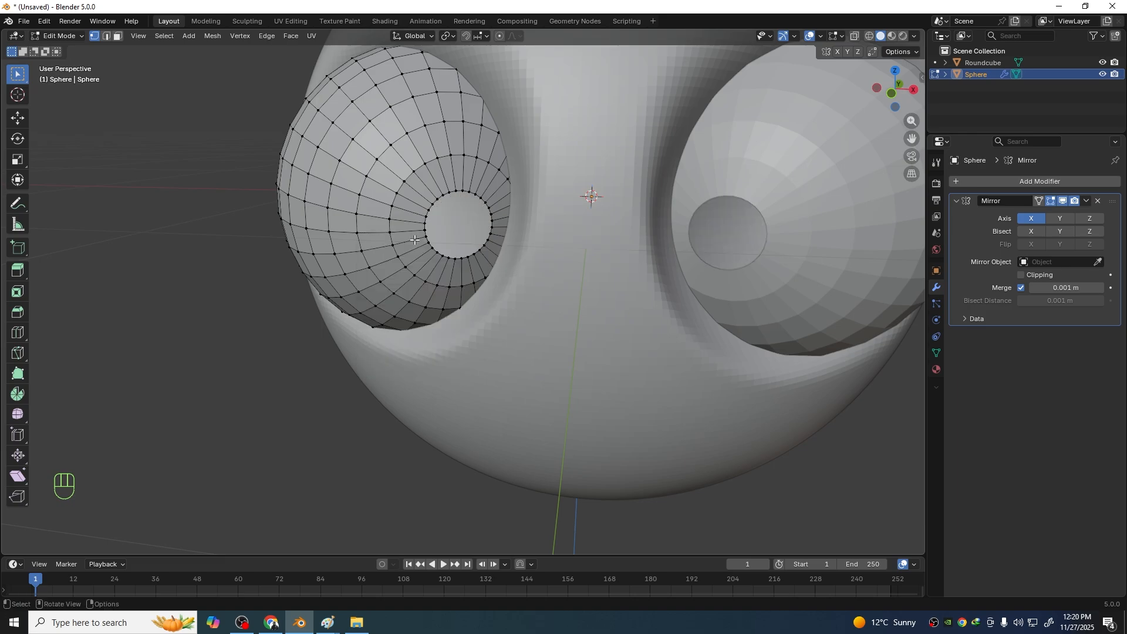
# In edge selection mode, select the edge loop around the eyeball's front hole and fill it with a single face
pyautogui.scroll(6, 414, 240)
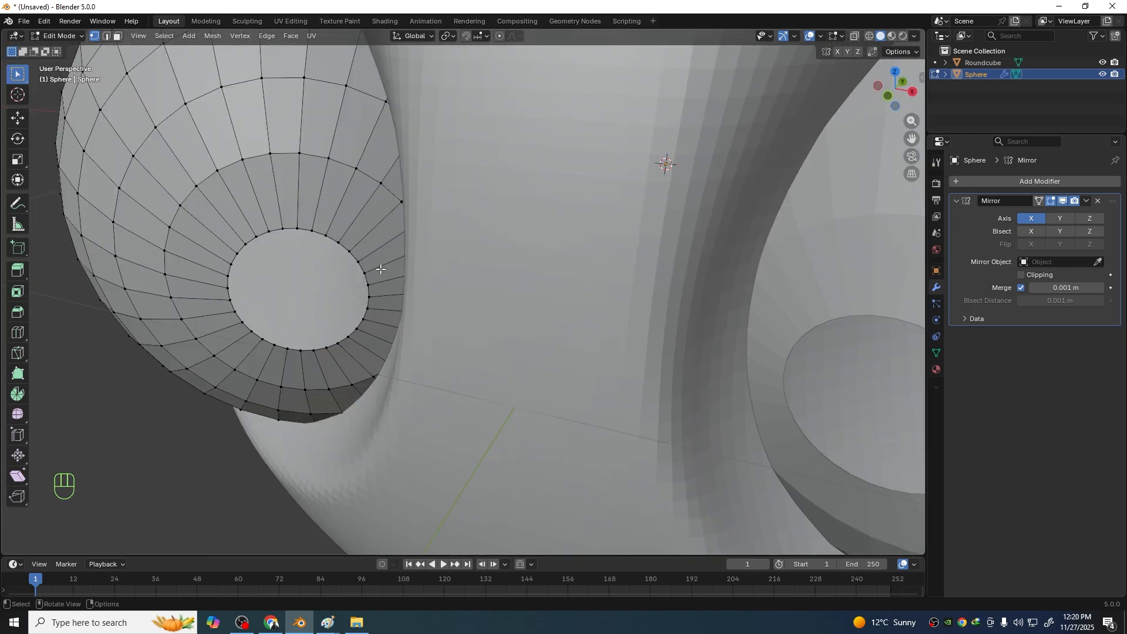
pyautogui.scroll(-5, 381, 269)
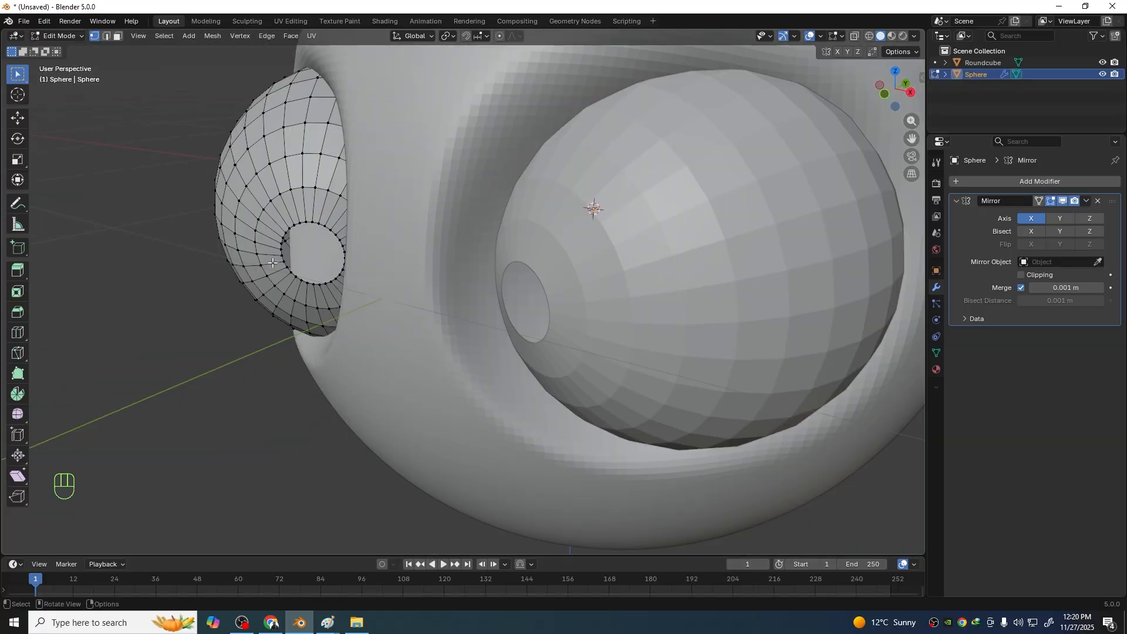
pyautogui.moveTo(299, 267); pyautogui.dragTo(358, 259, button='middle')
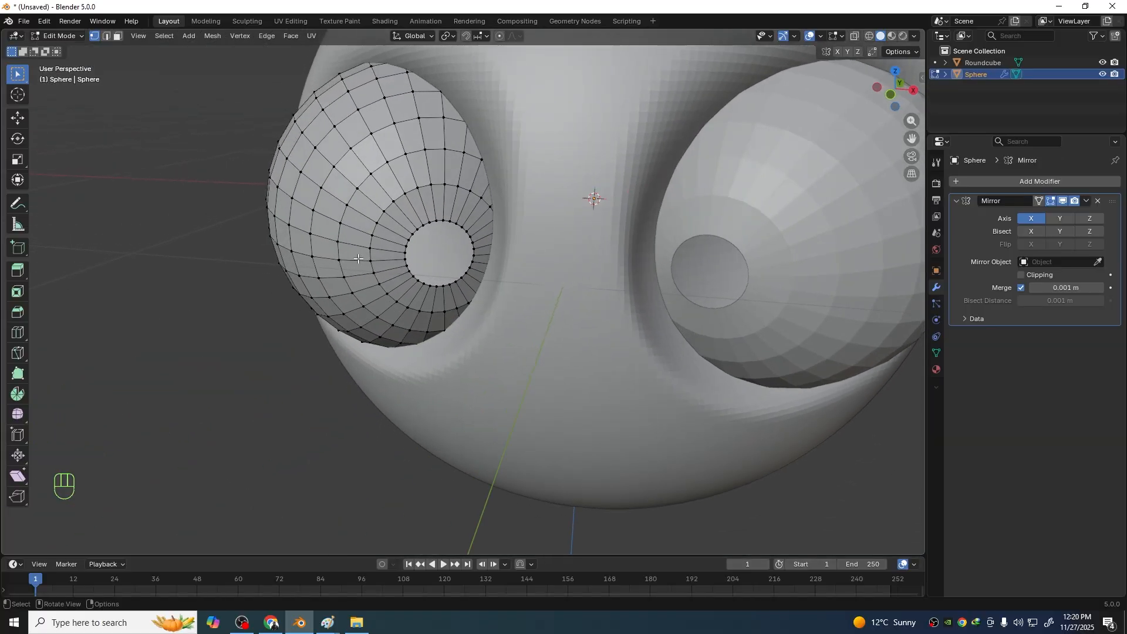
pyautogui.click(106, 37)
pyautogui.scroll(3, 381, 230)
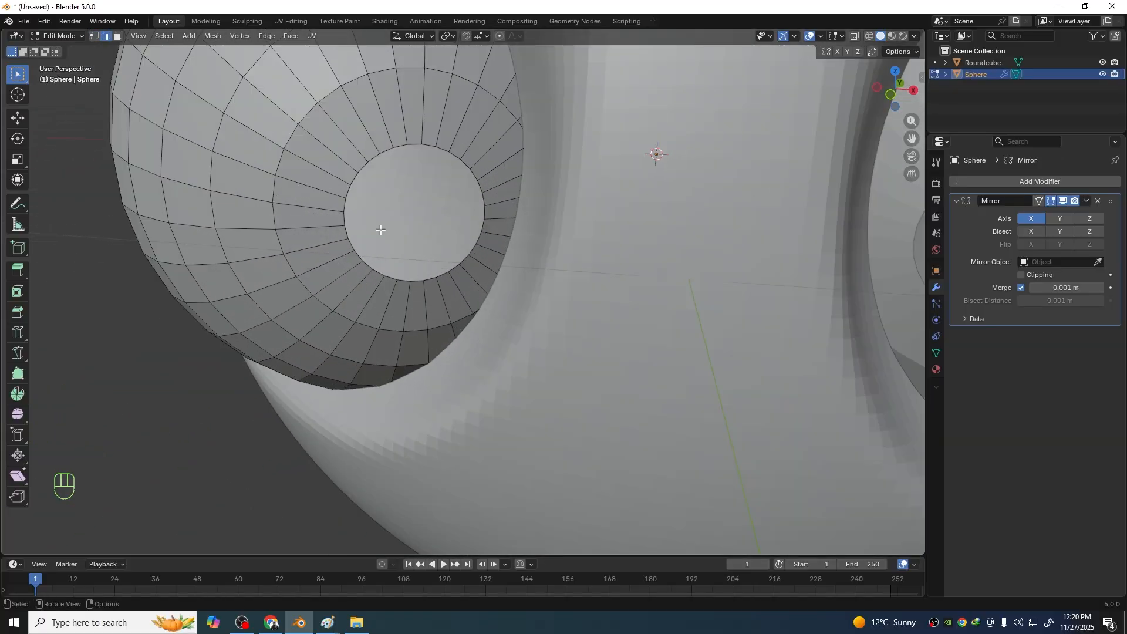
pyautogui.click(361, 168)
pyautogui.scroll(2, 361, 168)
pyautogui.scroll(-2, 365, 176)
pyautogui.keyDown('shift'); pyautogui.moveTo(362, 178); pyautogui.dragTo(384, 233, button='middle'); pyautogui.keyUp('shift')
pyautogui.scroll(3, 383, 238)
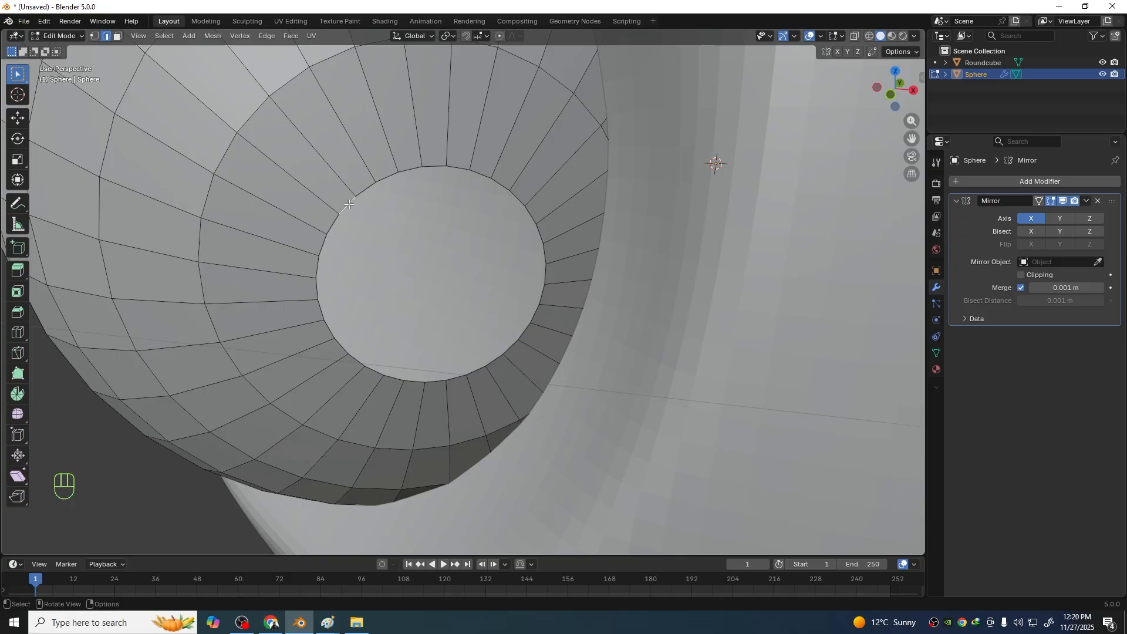
pyautogui.press('alt')
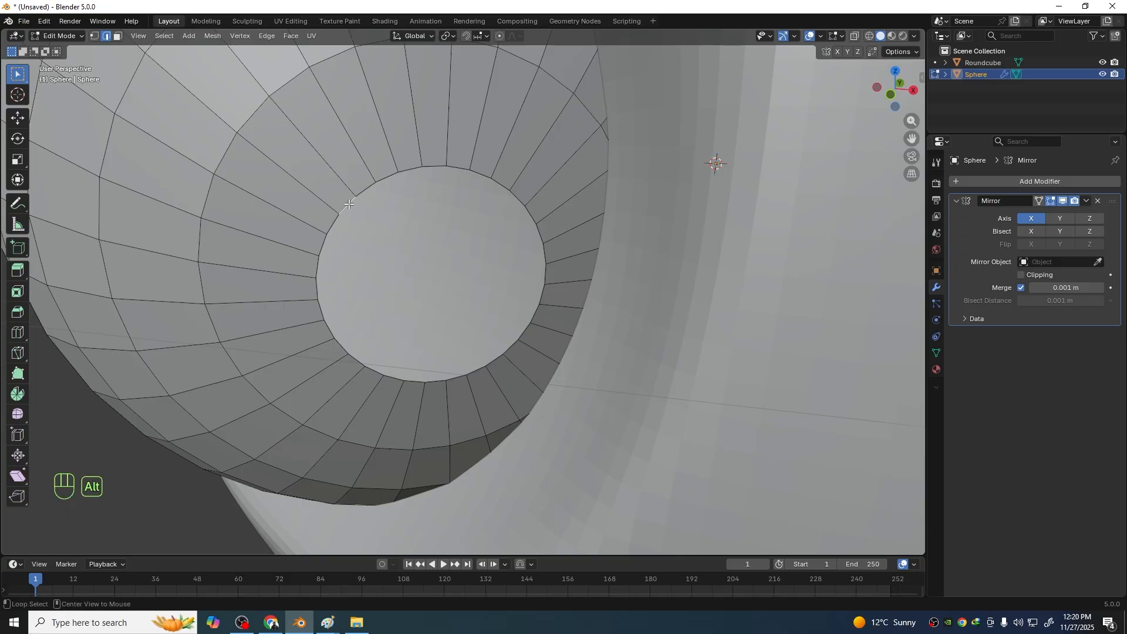
pyautogui.keyDown('alt'); pyautogui.click(349, 204); pyautogui.keyUp('alt')
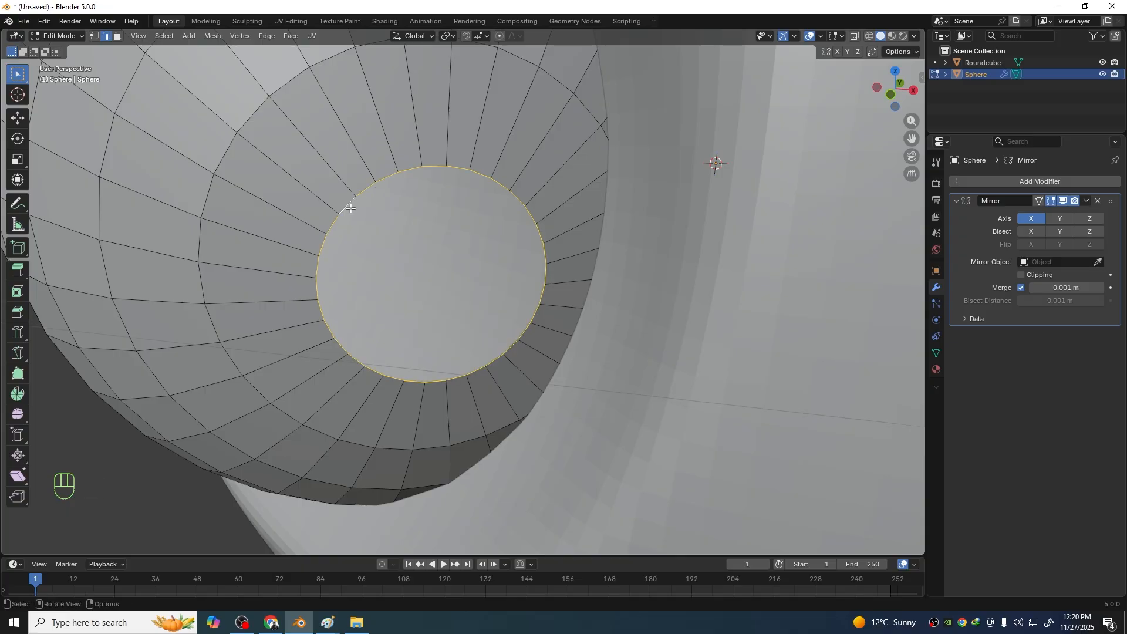
pyautogui.scroll(-4, 374, 242)
pyautogui.scroll(-1, 451, 280)
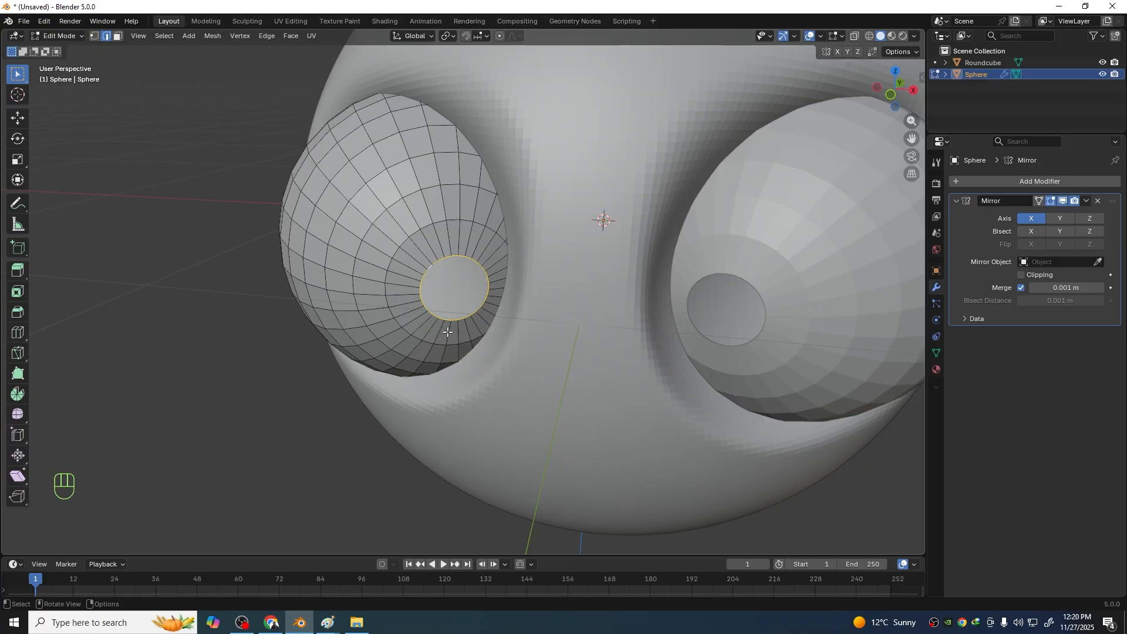
pyautogui.press('f')
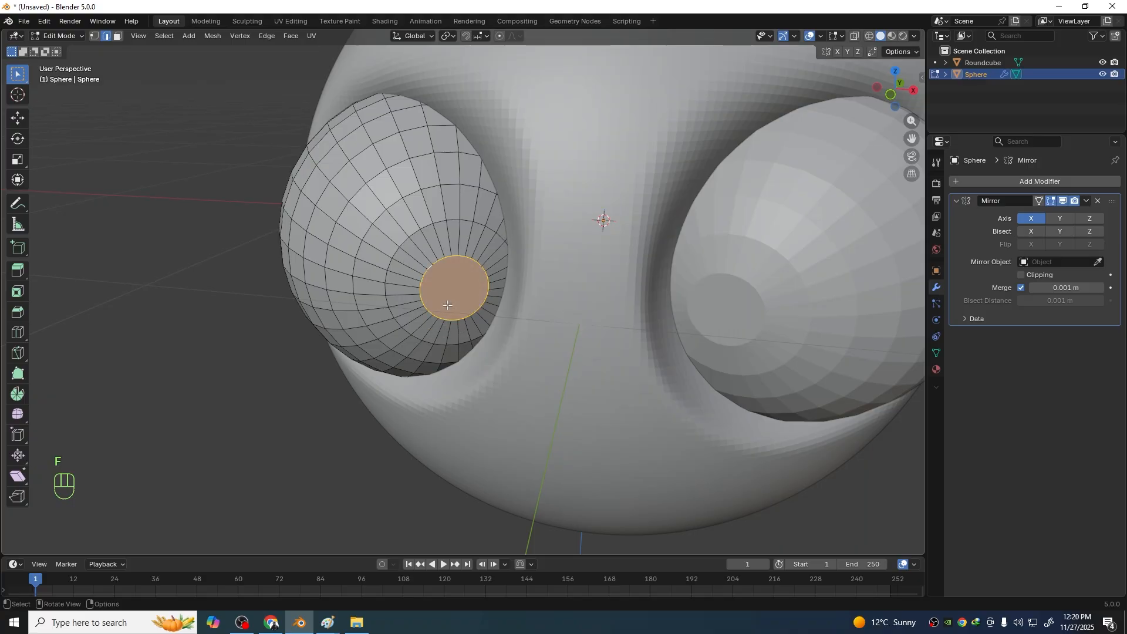
# Examine the head and both mirrored eyeballs in the front orthographic view
pyautogui.scroll(-3, 497, 276)
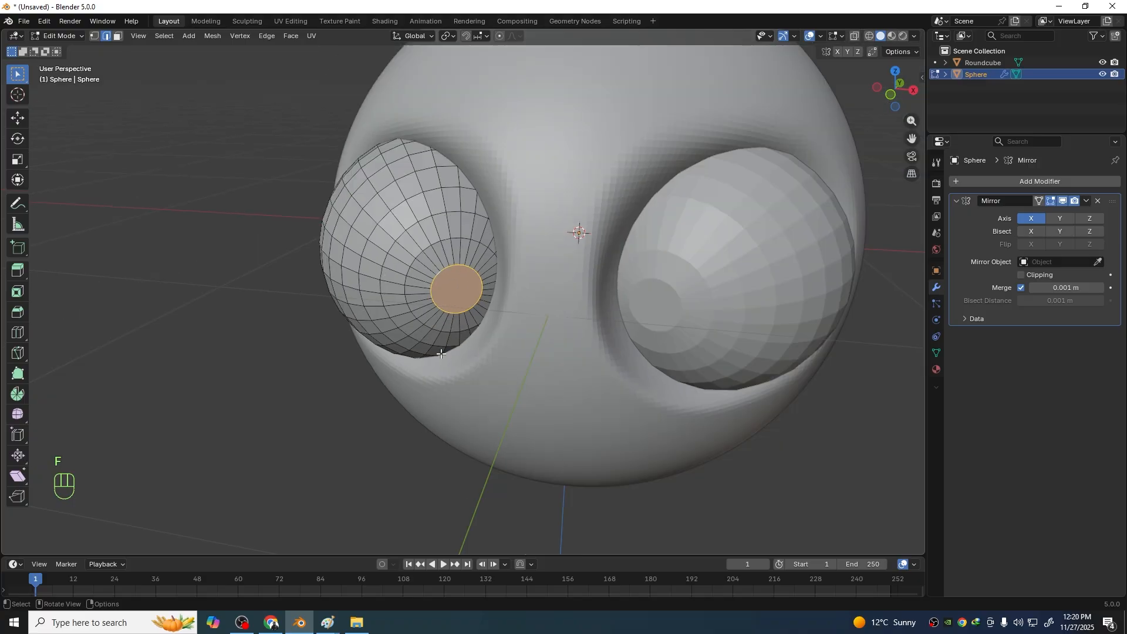
pyautogui.scroll(-2, 452, 344)
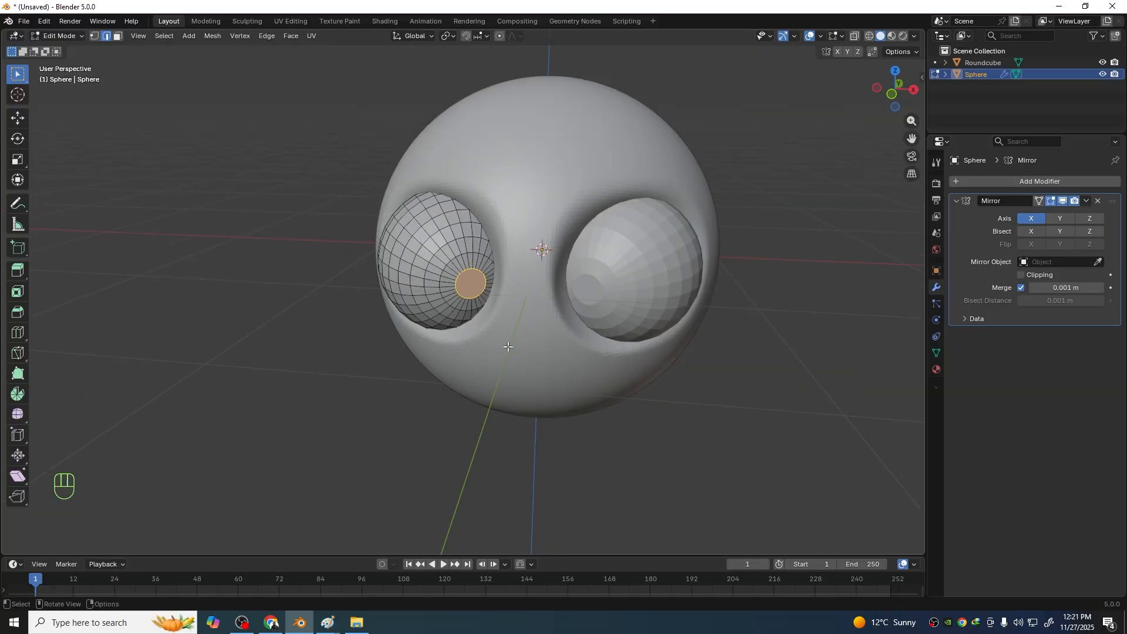
pyautogui.moveTo(508, 347); pyautogui.dragTo(467, 347, button='middle')
pyautogui.press('KP_1')
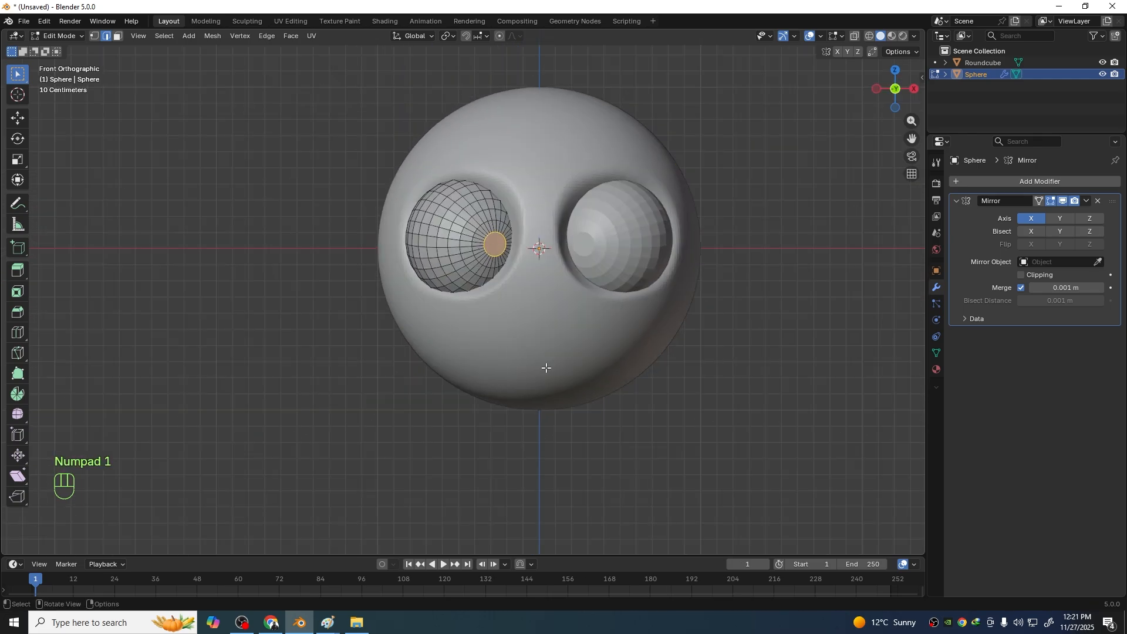
pyautogui.keyDown('shift'); pyautogui.moveTo(599, 360); pyautogui.dragTo(573, 390, button='middle'); pyautogui.keyUp('shift')
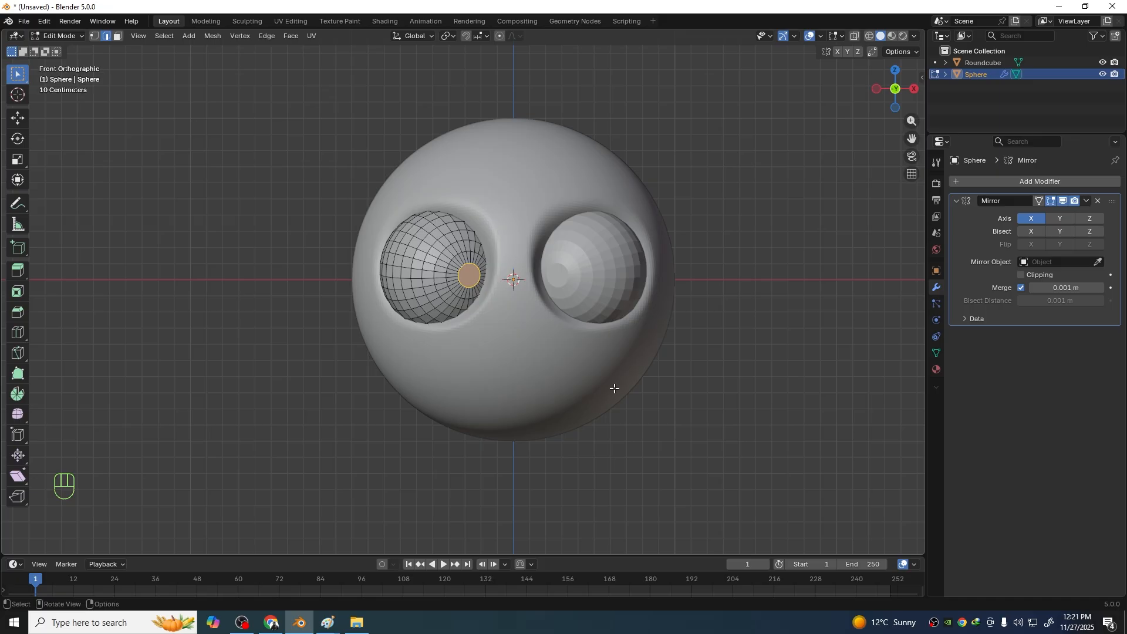